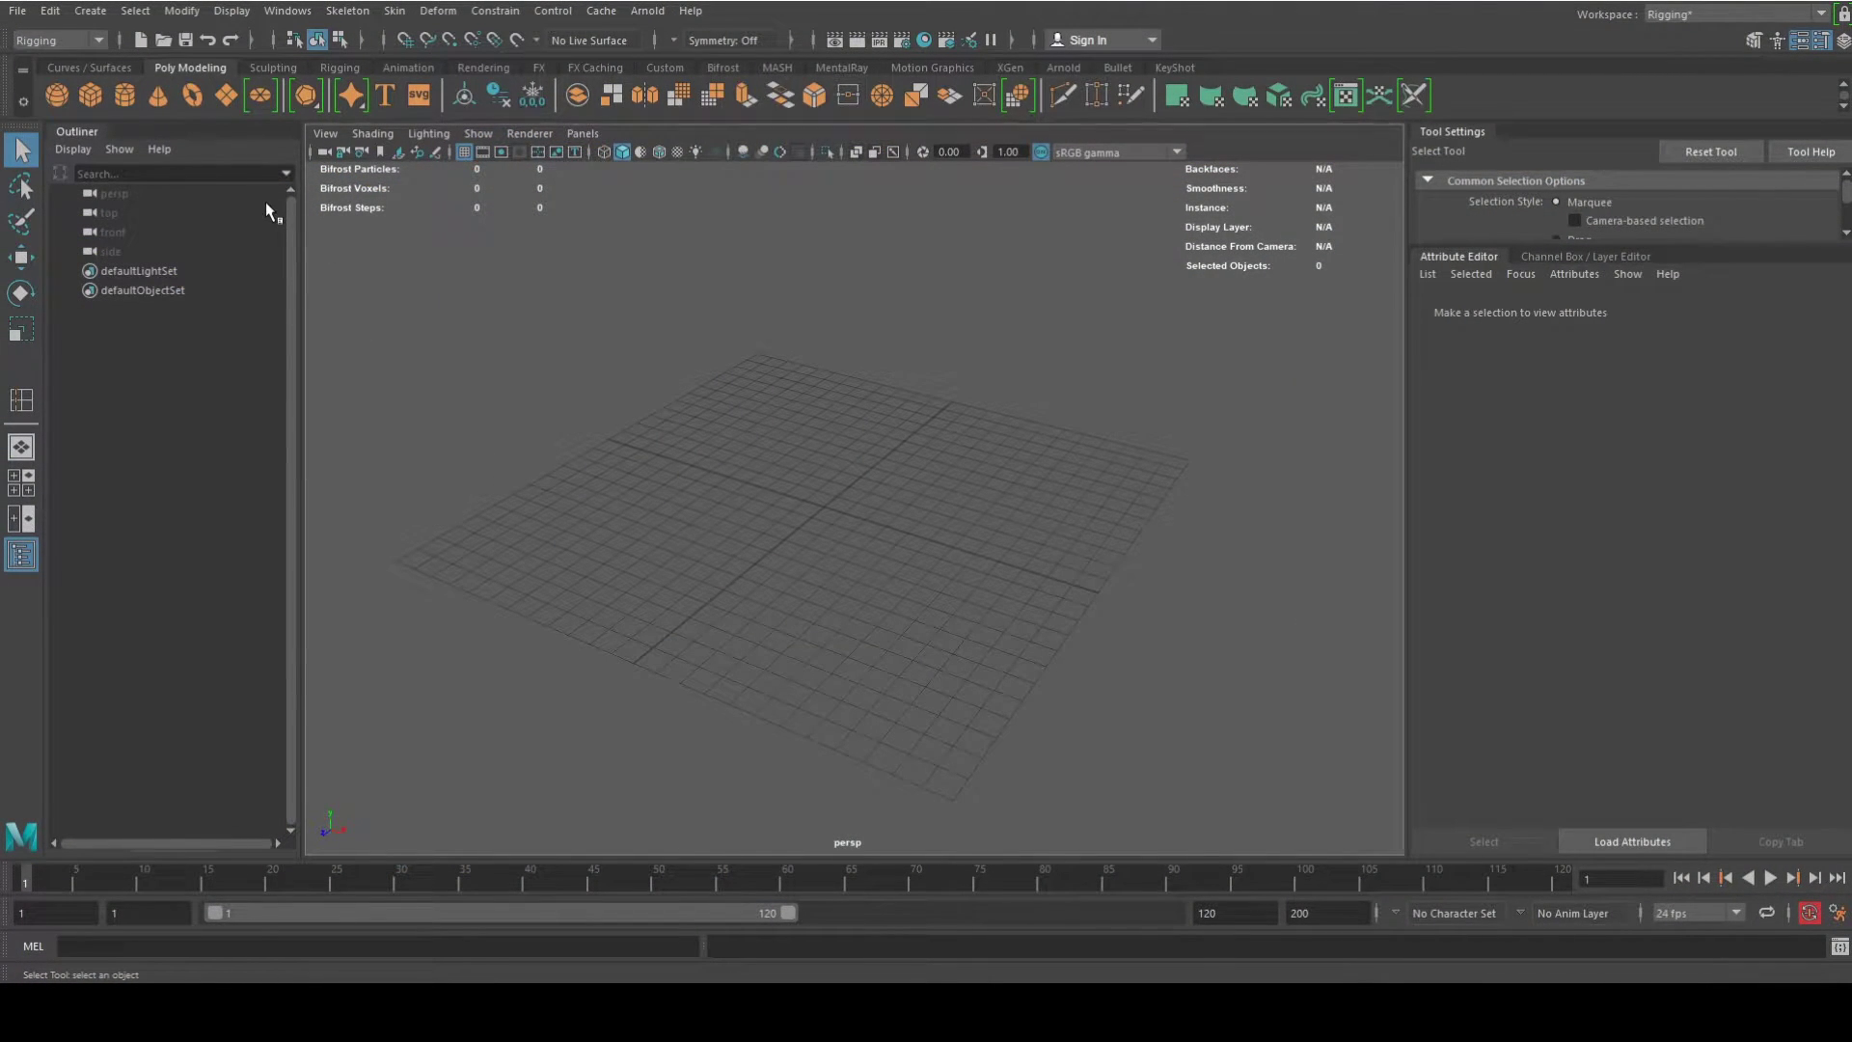
Create a polygon cylinder at the centre of the grid.
{"action": "left_click", "coordinate": [124, 108]}
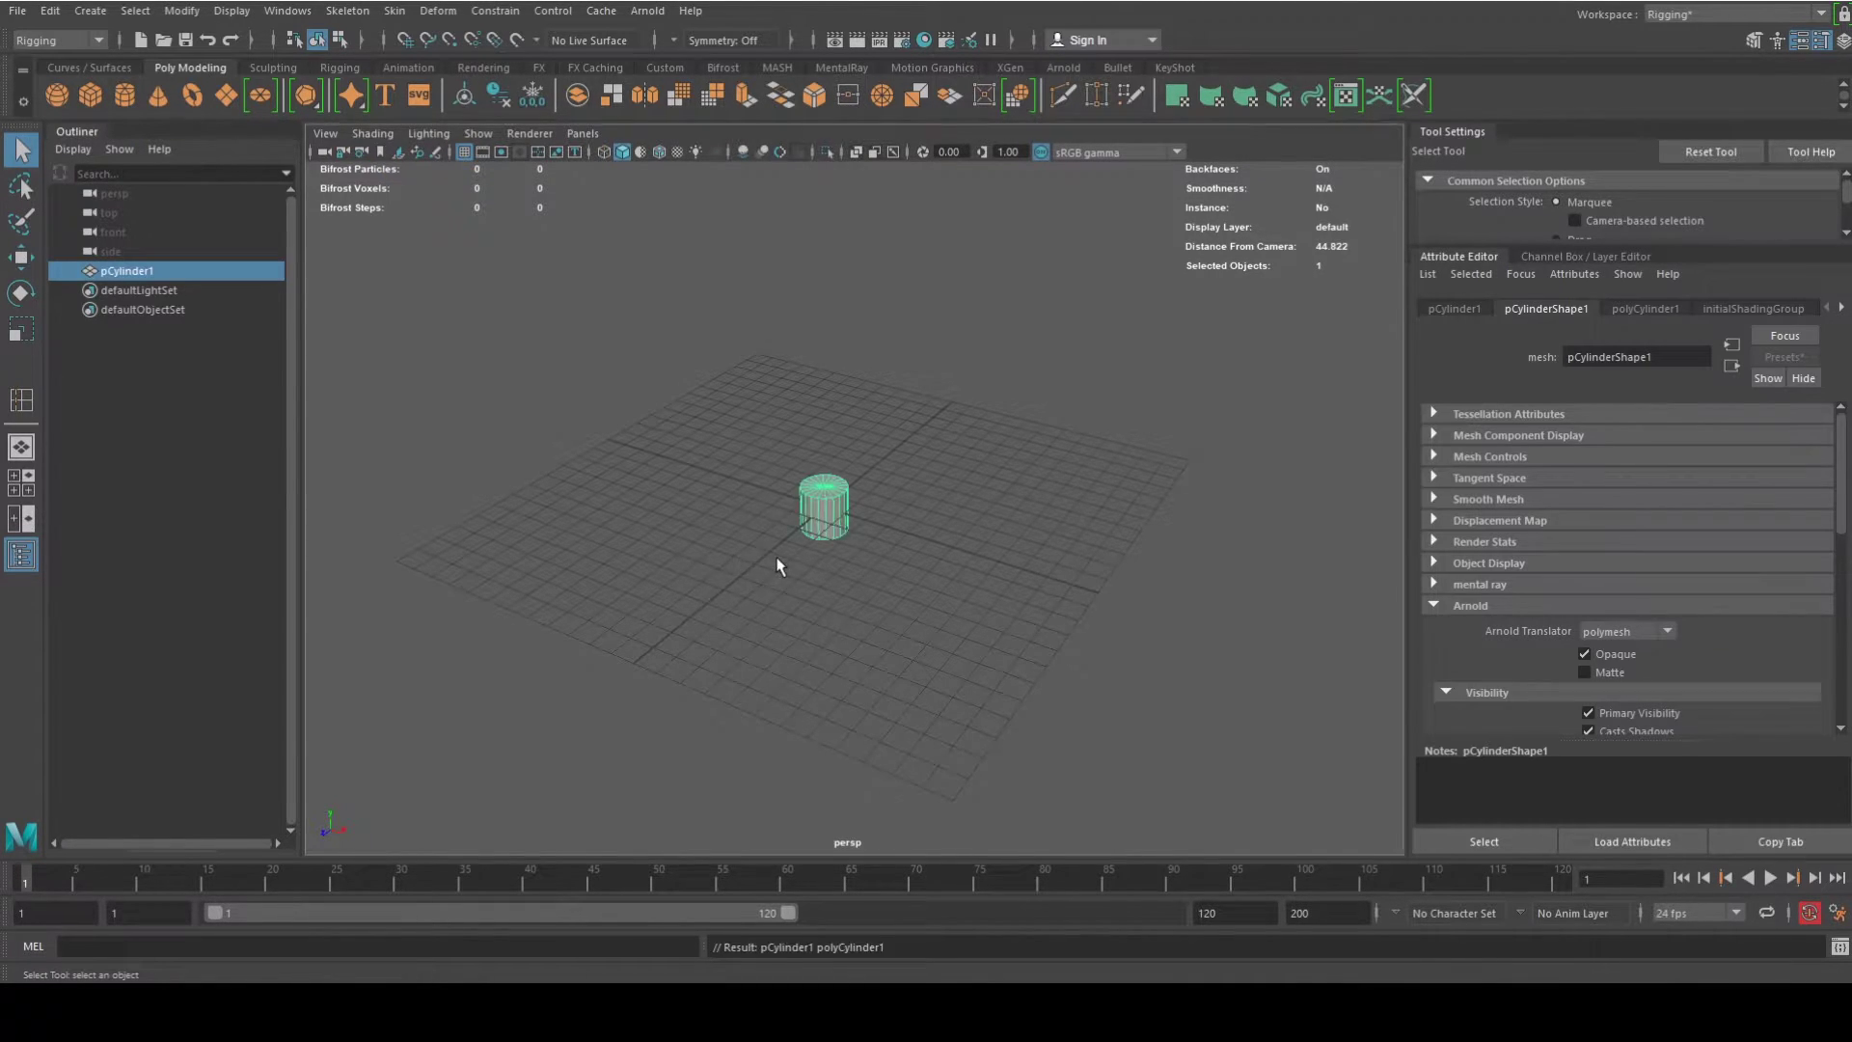
{"action": "scroll", "coordinate": [778, 566], "scroll_direction": "up", "scroll_amount": 8}
{"action": "middle_click_drag", "start_coordinate": [777, 566], "coordinate": [918, 612], "text": "alt"}
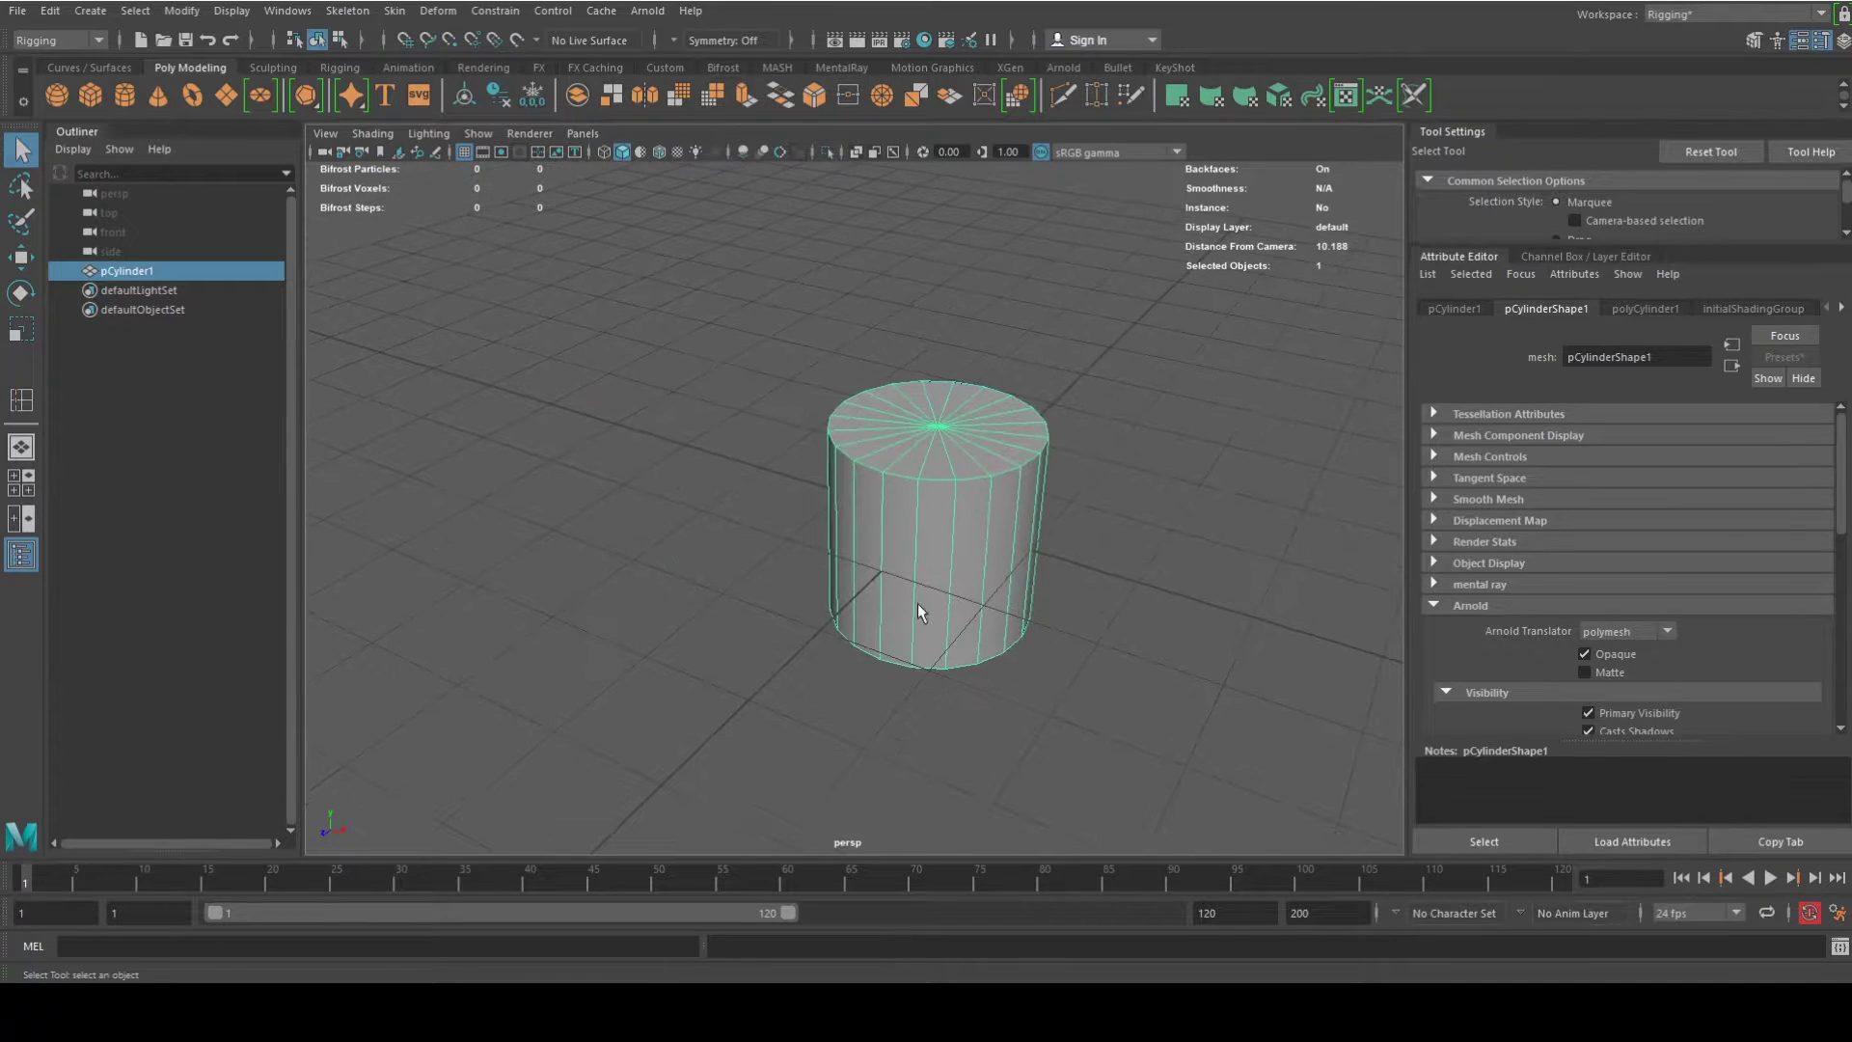
Create a polygon sphere and move it along the X axis until it stands just beside the cylinder.
{"action": "left_click", "coordinate": [57, 94]}
{"action": "key", "text": "w"}
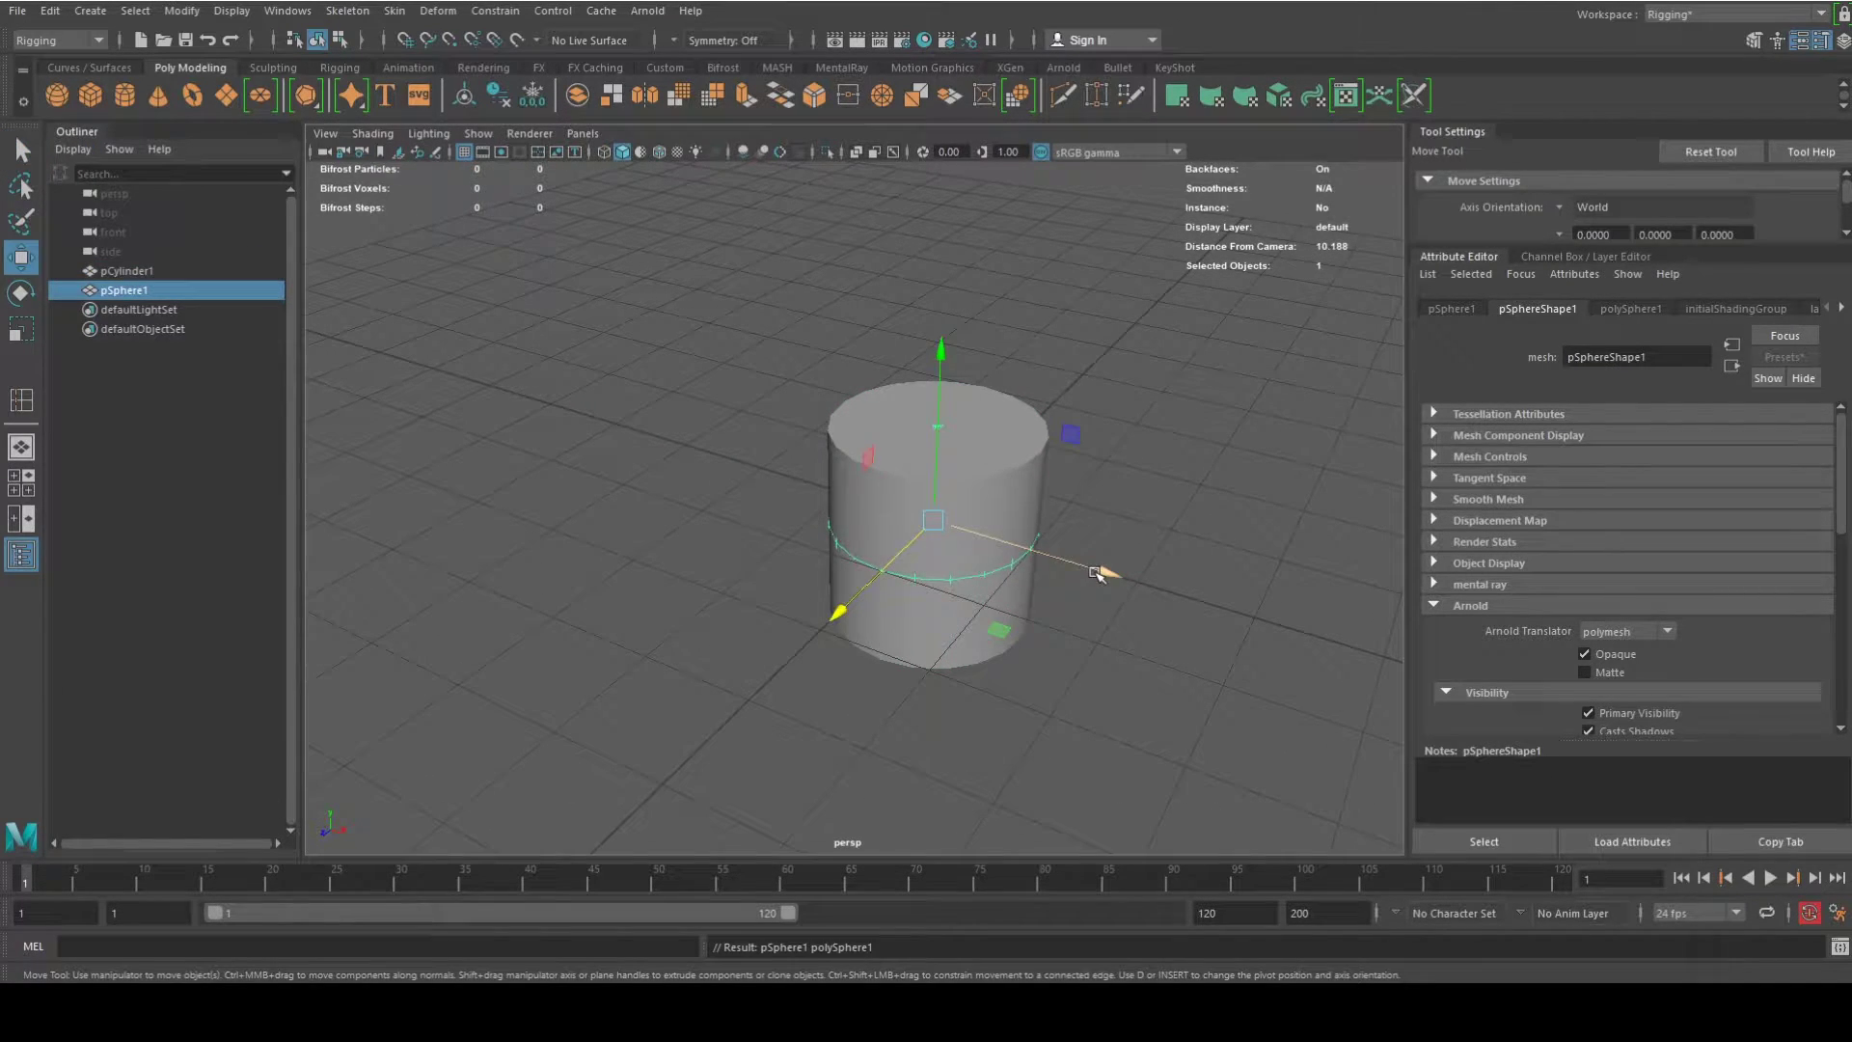
{"action": "left_click_drag", "start_coordinate": [1095, 572], "coordinate": [877, 456]}
{"action": "left_click", "coordinate": [947, 447]}
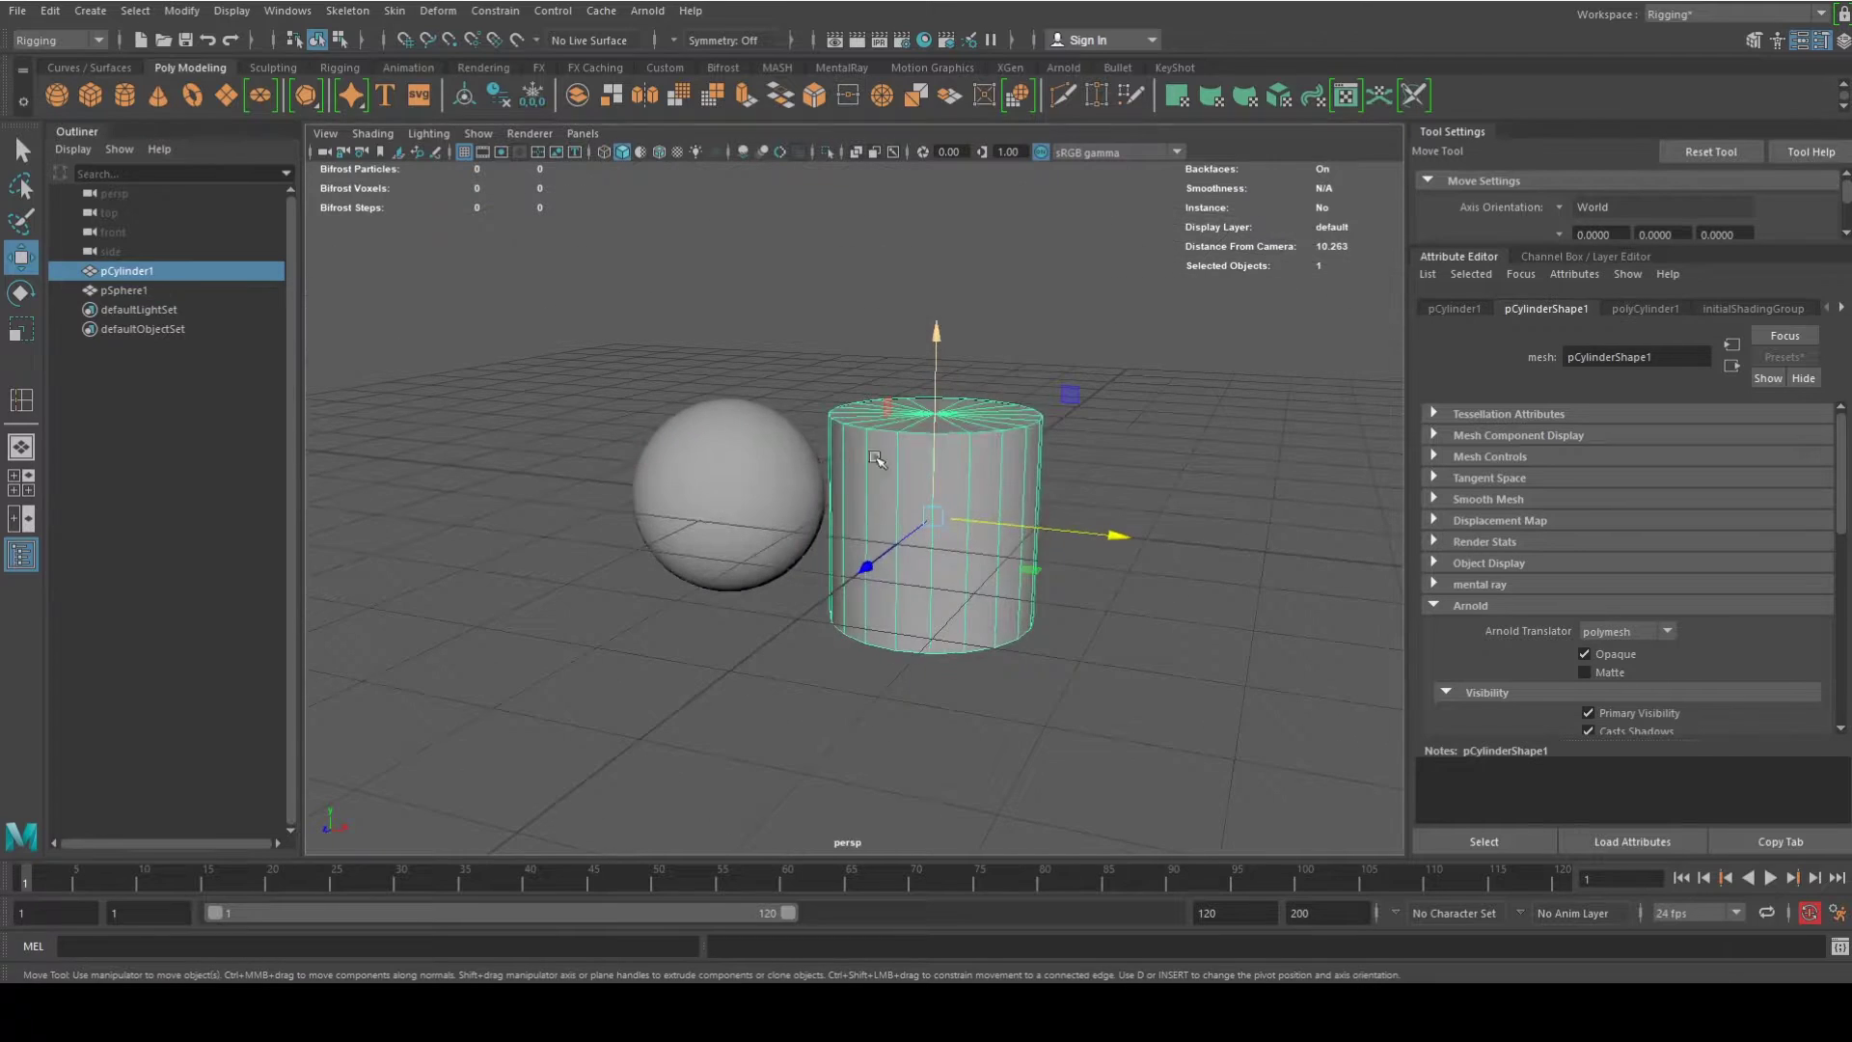
{"action": "left_click", "coordinate": [676, 442]}
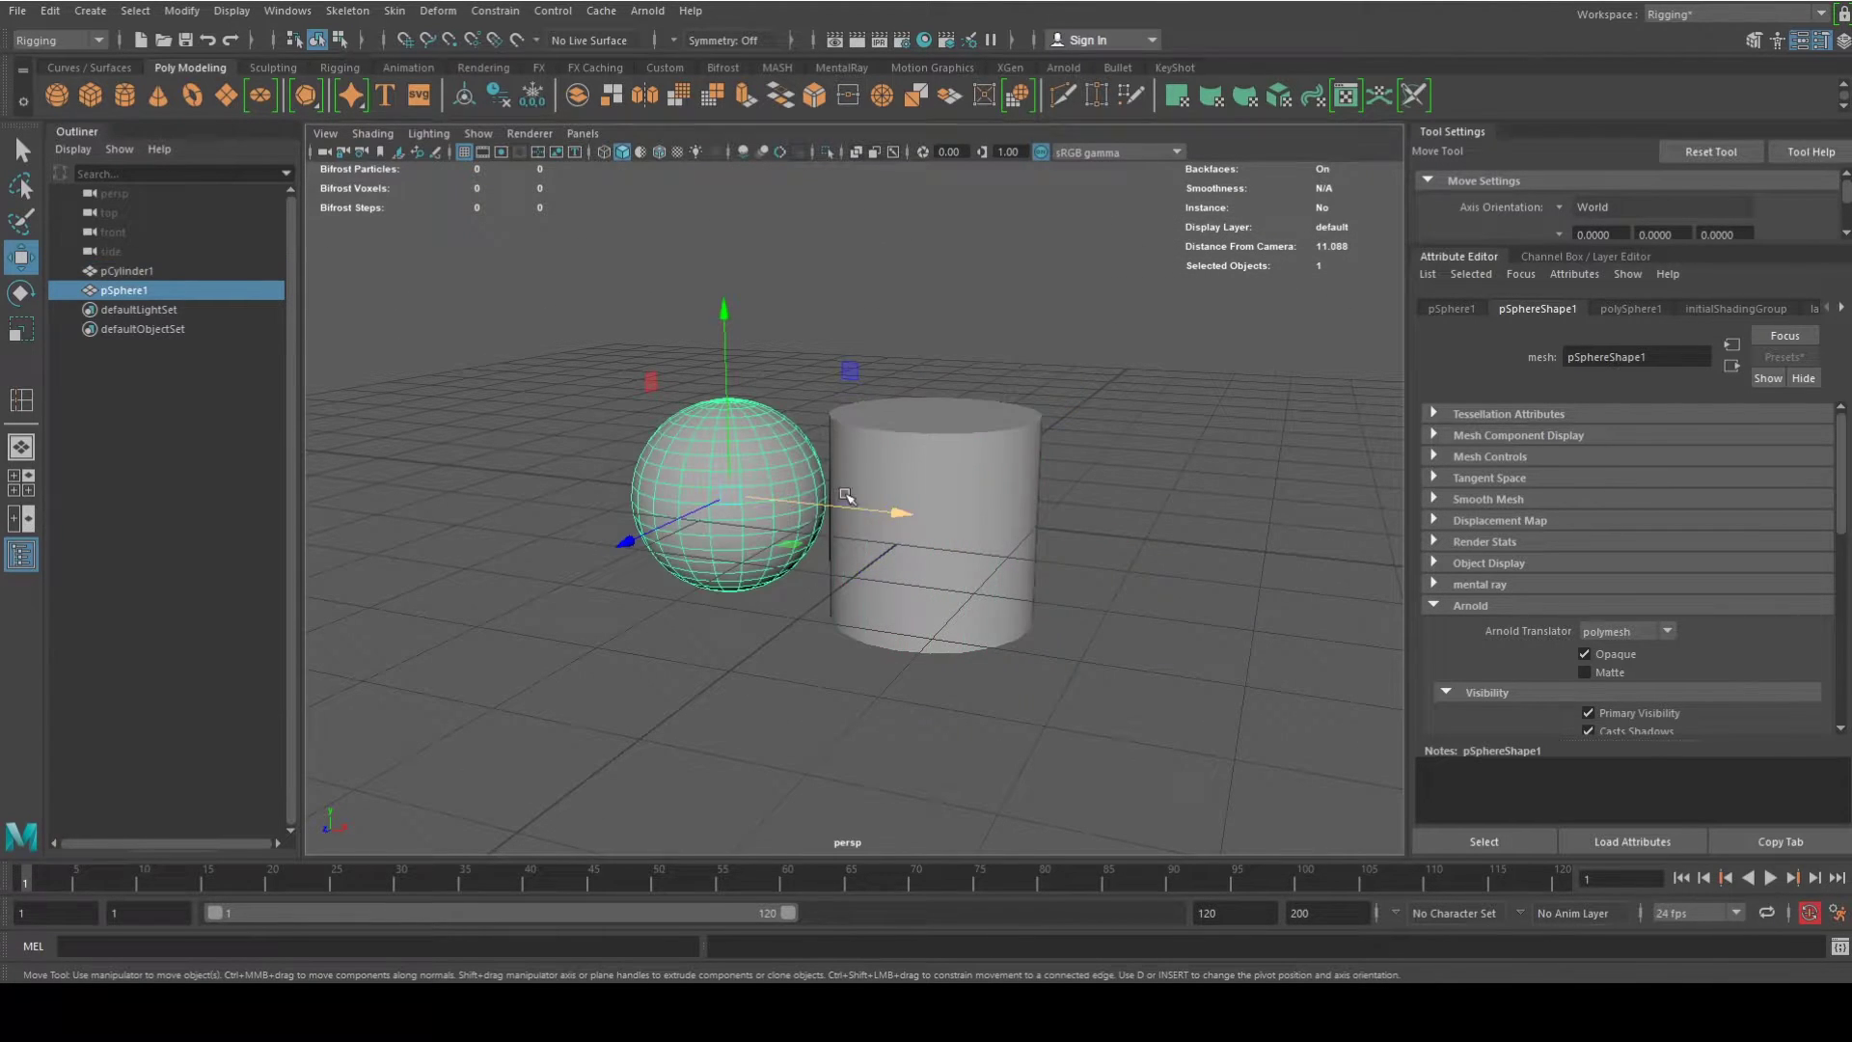
Raise the cylinder and the sphere above the grid plane, lifting the sphere to about 0.84 in Y.
{"action": "left_click", "coordinate": [854, 453], "text": "shift"}
{"action": "left_click_drag", "start_coordinate": [936, 328], "coordinate": [936, 225]}
{"action": "left_click", "coordinate": [741, 333]}
{"action": "left_click_drag", "start_coordinate": [727, 218], "coordinate": [727, 235]}
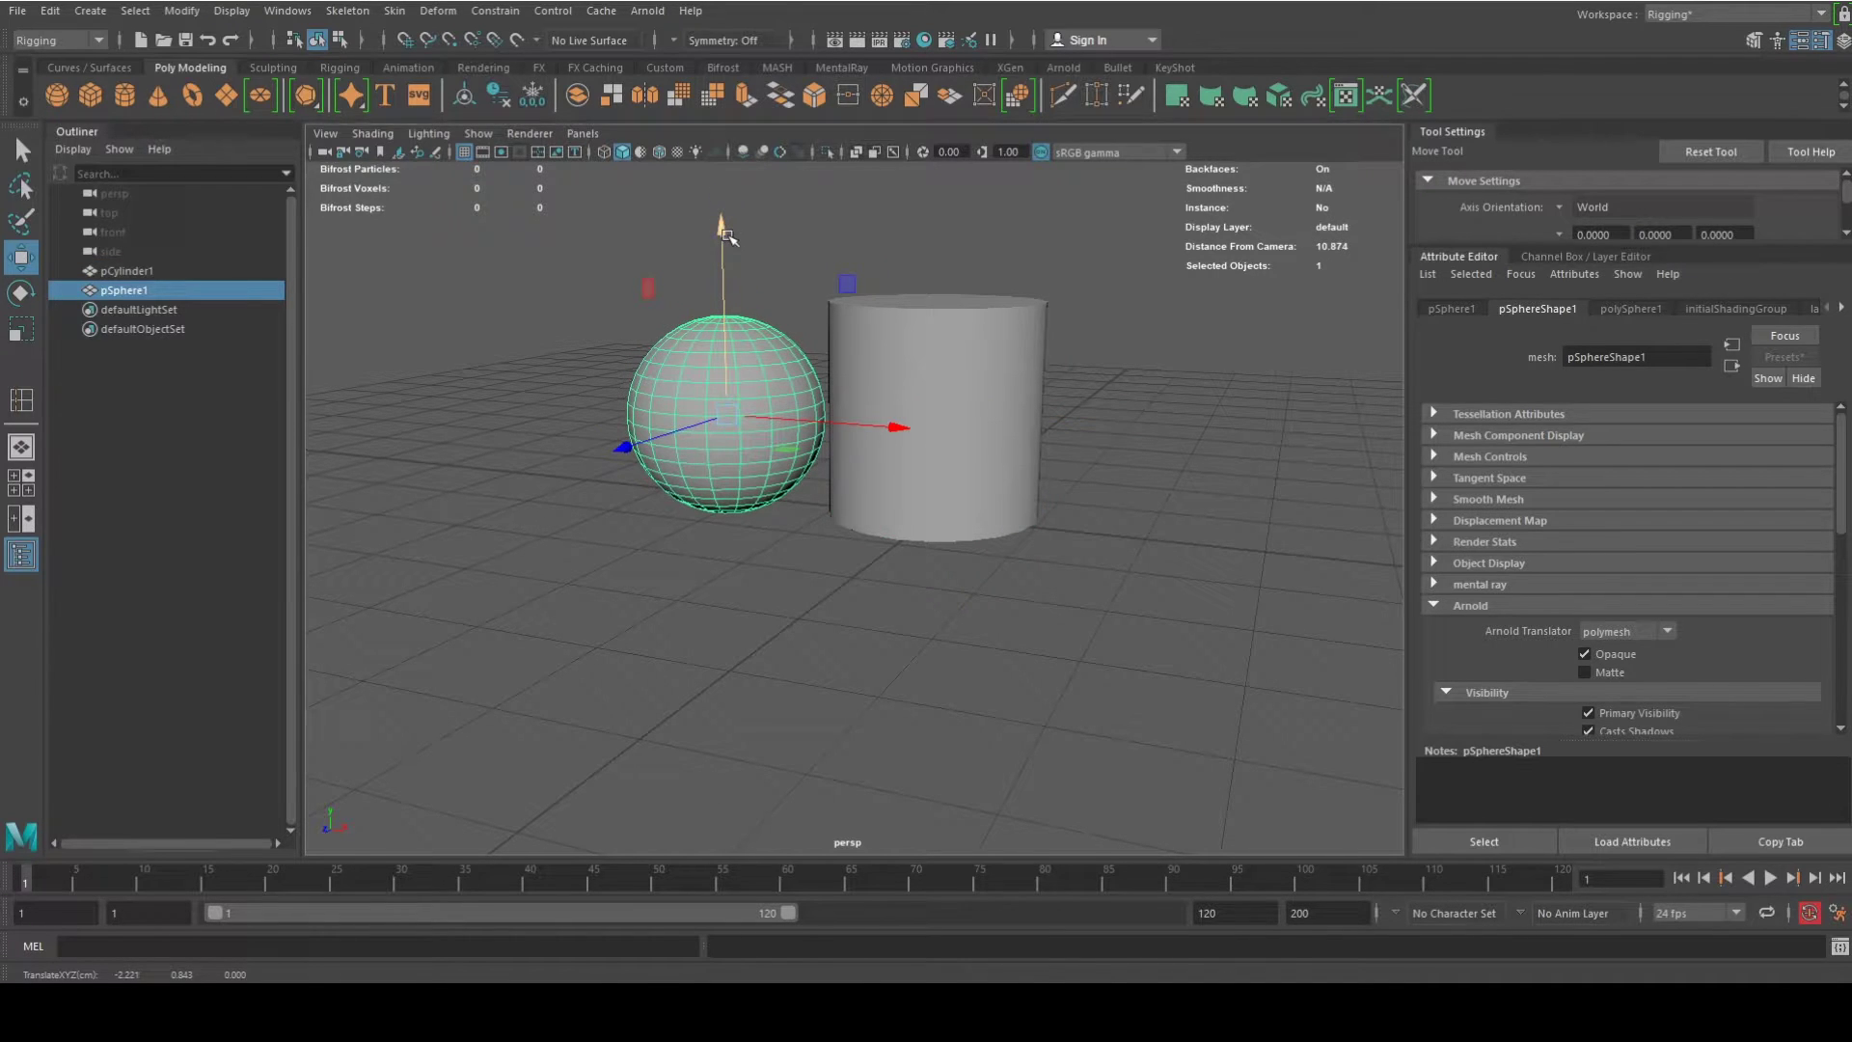
Duplicate the sphere and move the copy along X to the opposite side of the cylinder.
{"action": "key", "text": "ctrl+d"}
{"action": "left_click_drag", "start_coordinate": [897, 427], "coordinate": [1426, 507]}
{"action": "middle_click_drag", "start_coordinate": [1197, 463], "coordinate": [1078, 494], "text": "alt"}
{"action": "left_click_drag", "start_coordinate": [1090, 497], "coordinate": [1054, 548], "text": "alt"}
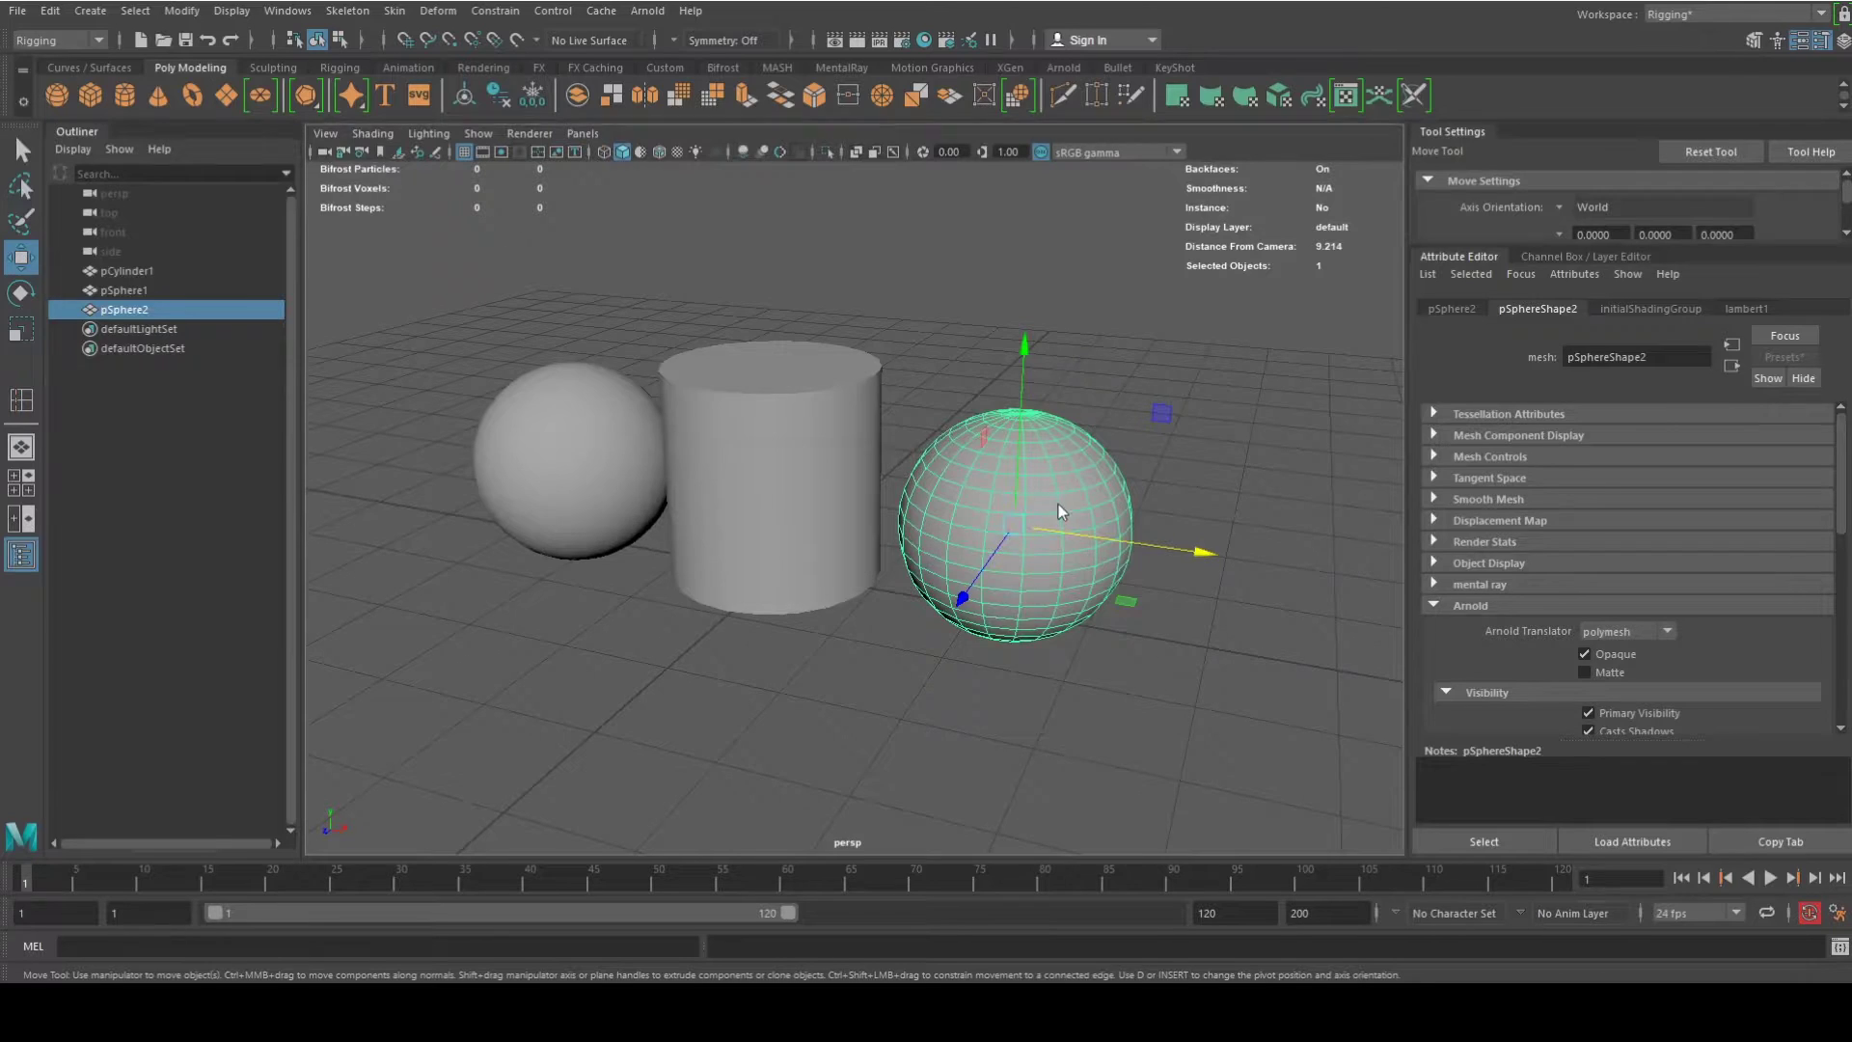
Switch the duplicated sphere to vertex selection and select several scattered vertices and vertex groups around its surface.
{"action": "right_click_drag", "start_coordinate": [1059, 511], "coordinate": [966, 427]}
{"action": "left_click_drag", "start_coordinate": [1058, 462], "coordinate": [1098, 483]}
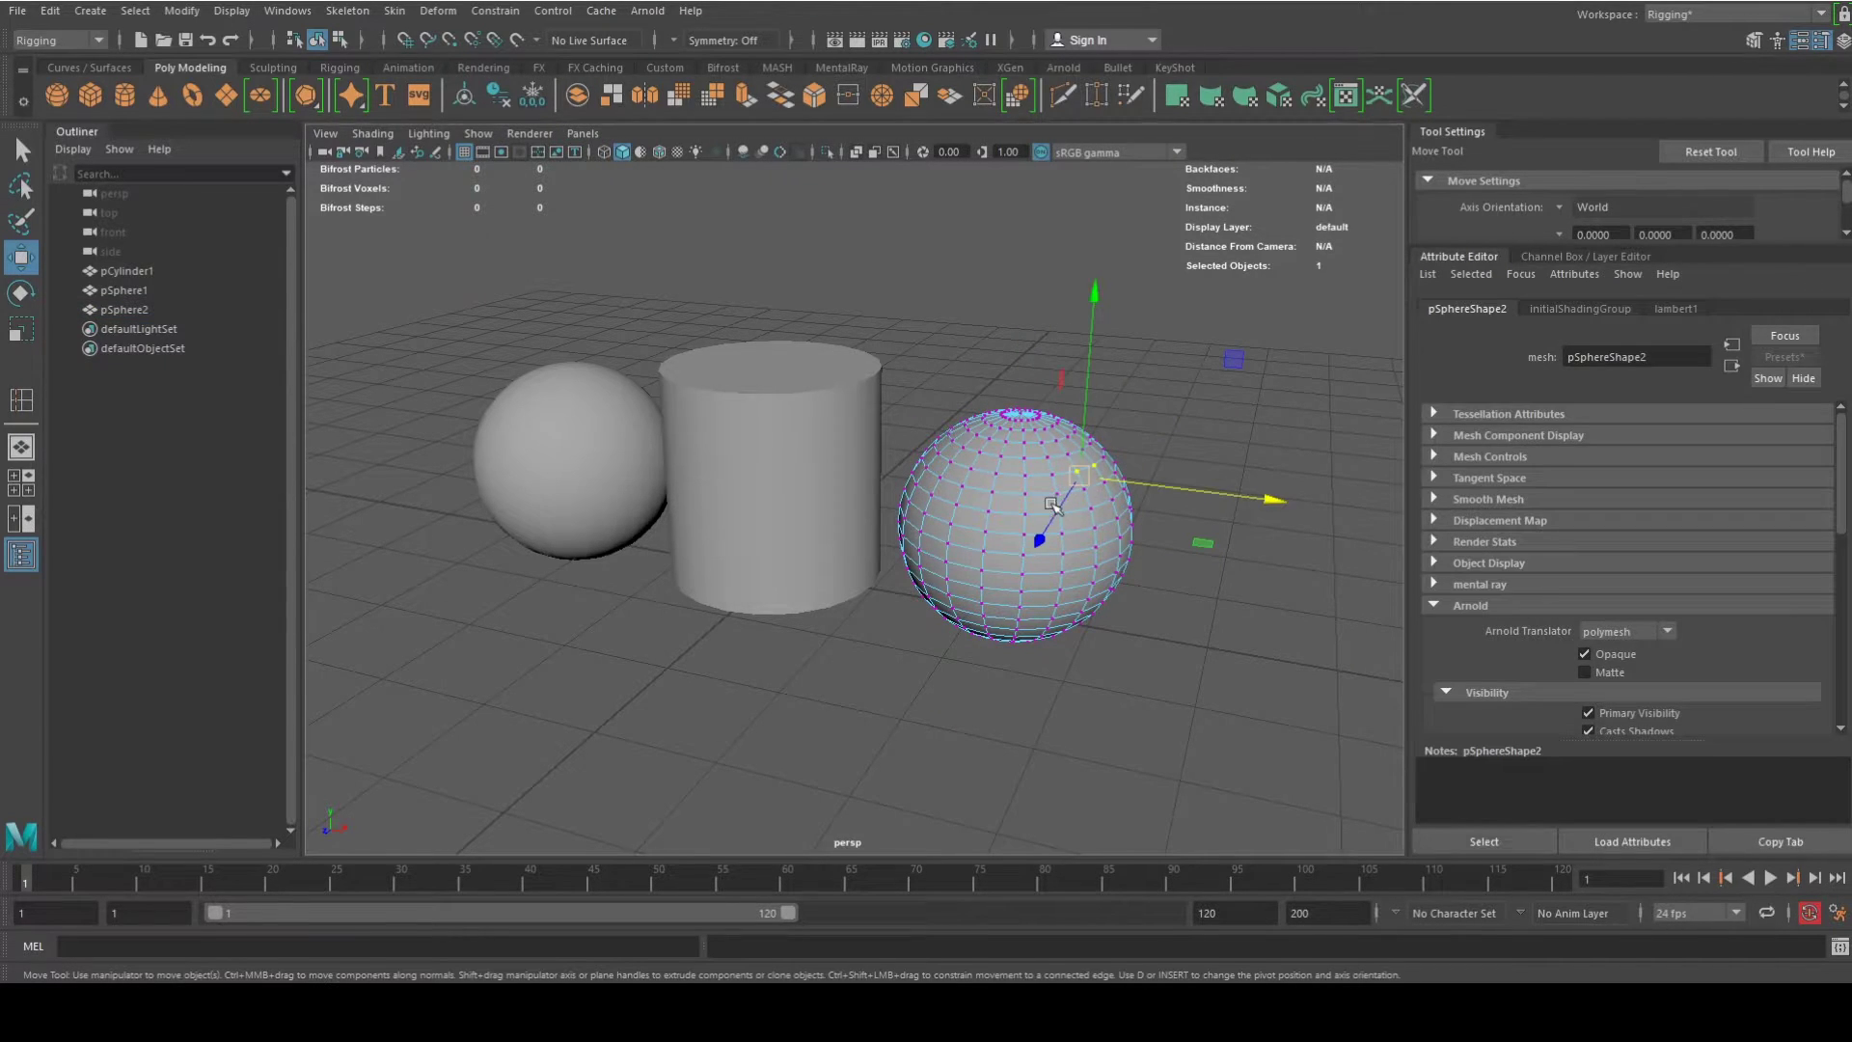
{"action": "left_click", "coordinate": [955, 504], "text": "shift"}
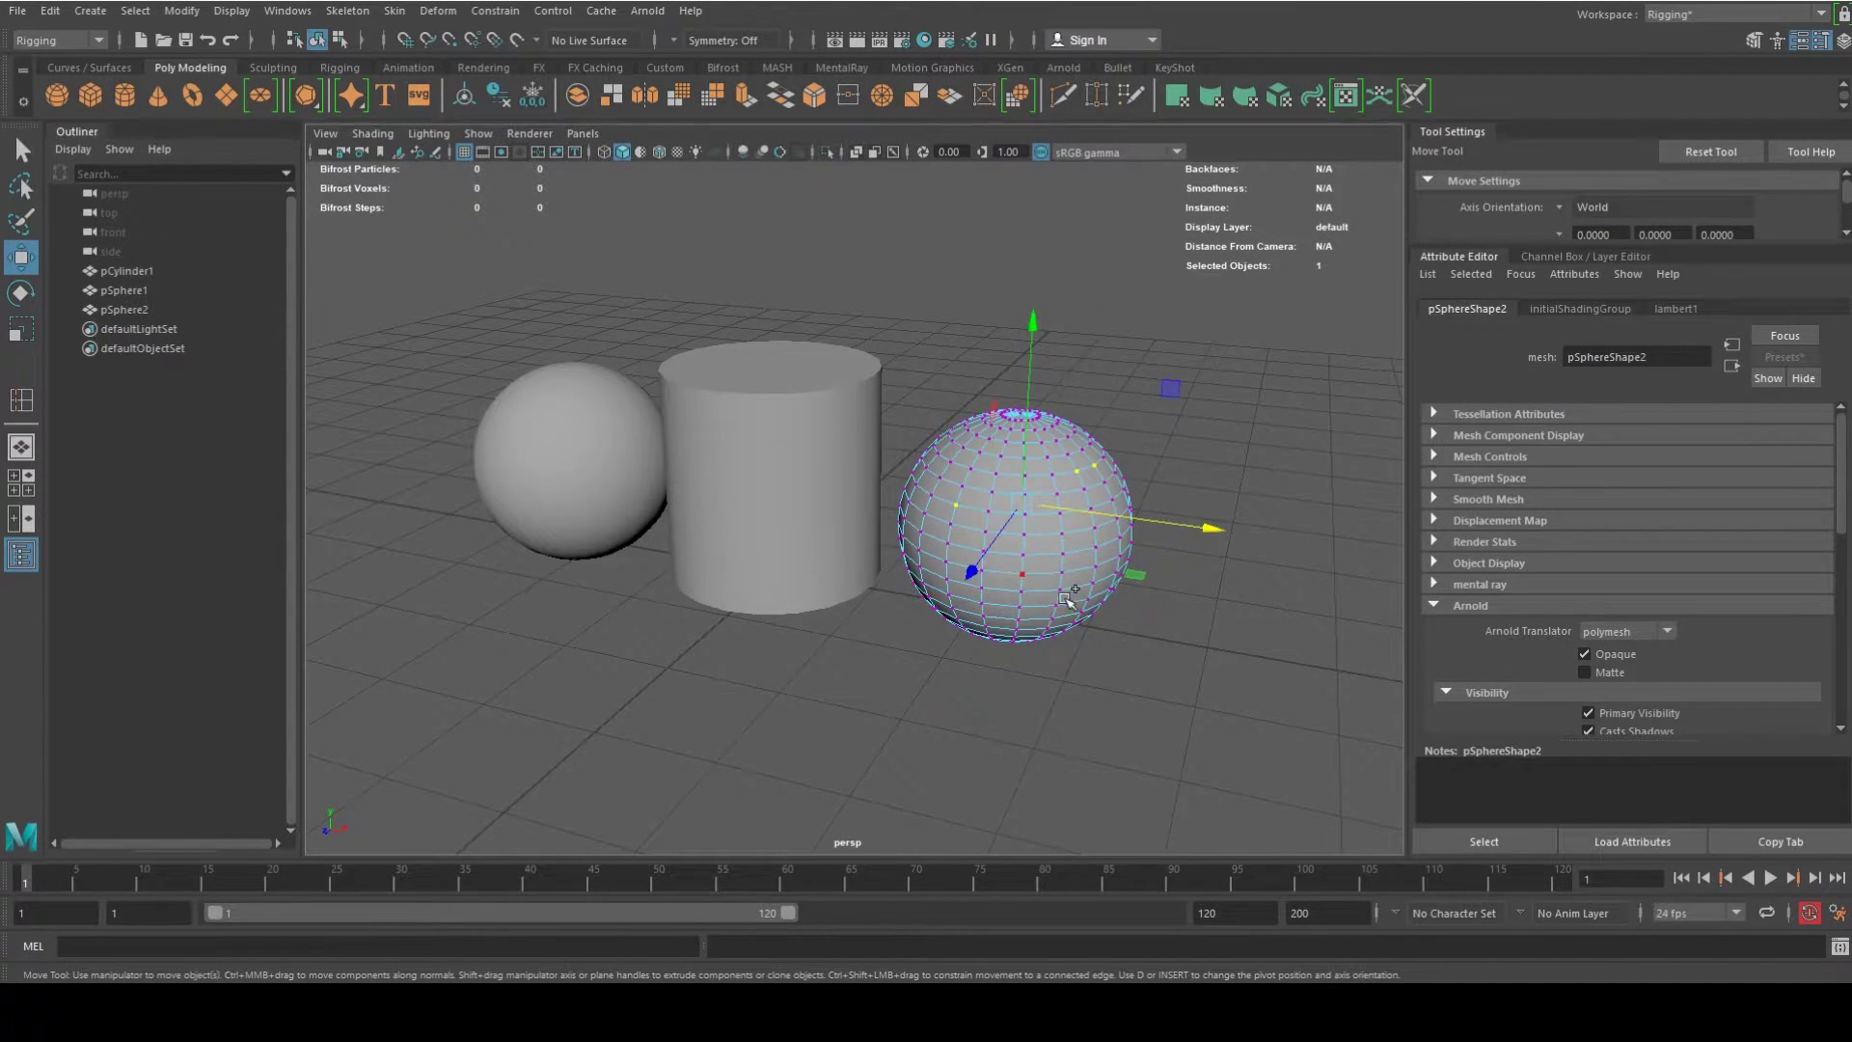
{"action": "left_click_drag", "start_coordinate": [1069, 612], "coordinate": [1047, 566], "text": "shift"}
{"action": "left_click_drag", "start_coordinate": [910, 428], "coordinate": [986, 476], "text": "shift"}
{"action": "left_click_drag", "start_coordinate": [1071, 420], "coordinate": [1098, 445], "text": "shift"}
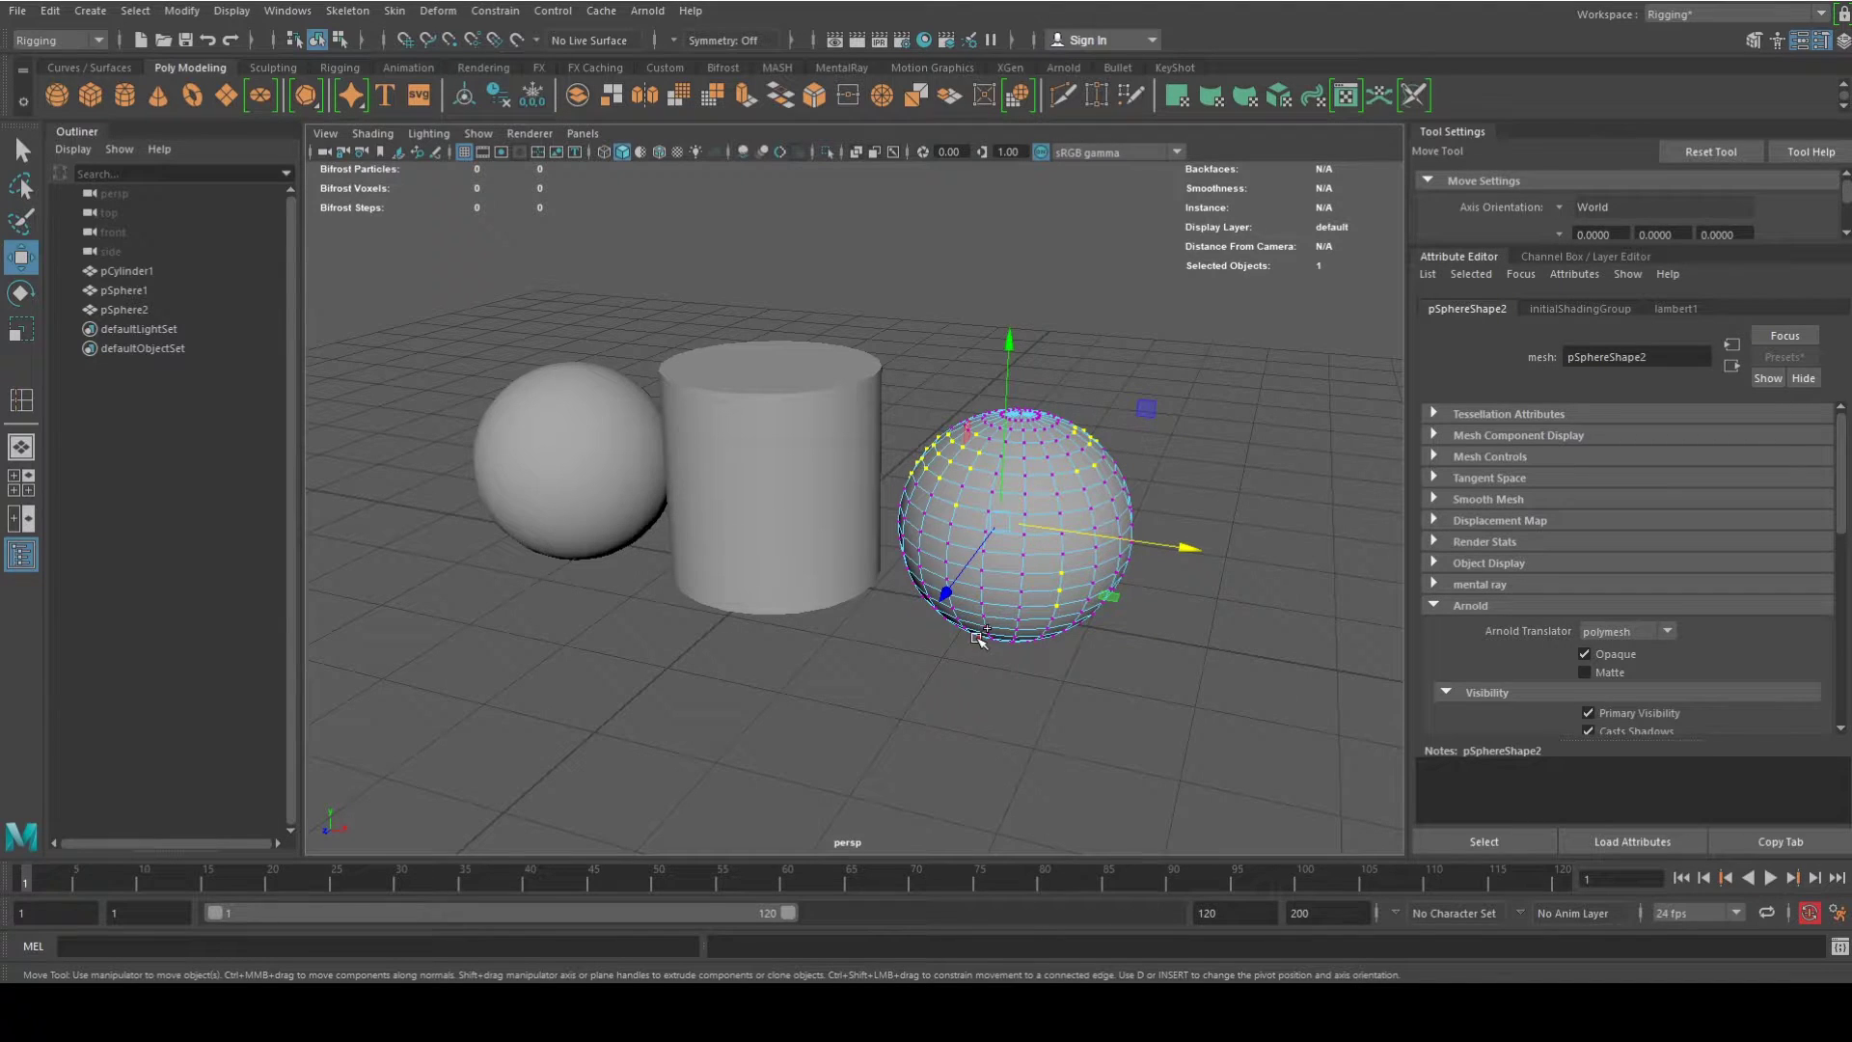
{"action": "left_click_drag", "start_coordinate": [960, 656], "coordinate": [620, 587], "text": "alt"}
Turn on Soft Select with a falloff radius of about 0.45, scale the selected vertices outward into lobes, and return to object mode.
{"action": "key", "text": "b"}
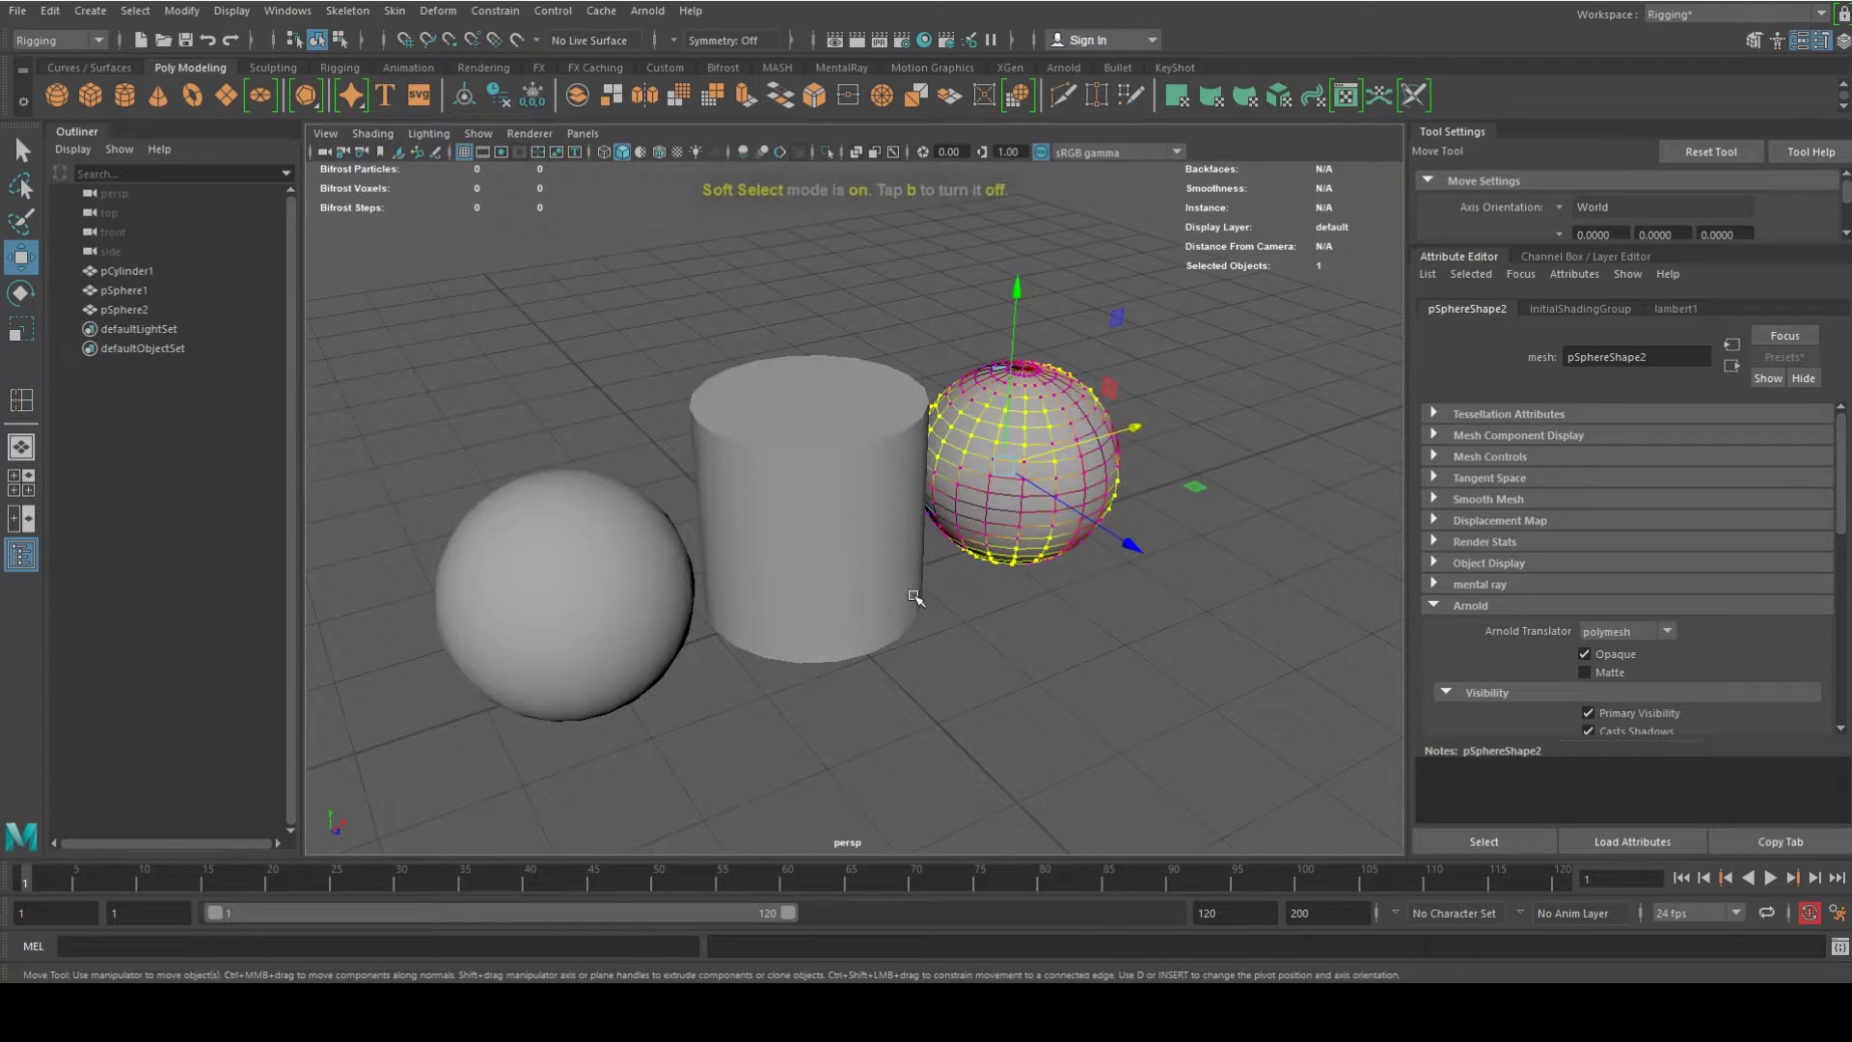
{"action": "left_click_drag", "start_coordinate": [1072, 601], "coordinate": [1071, 600]}
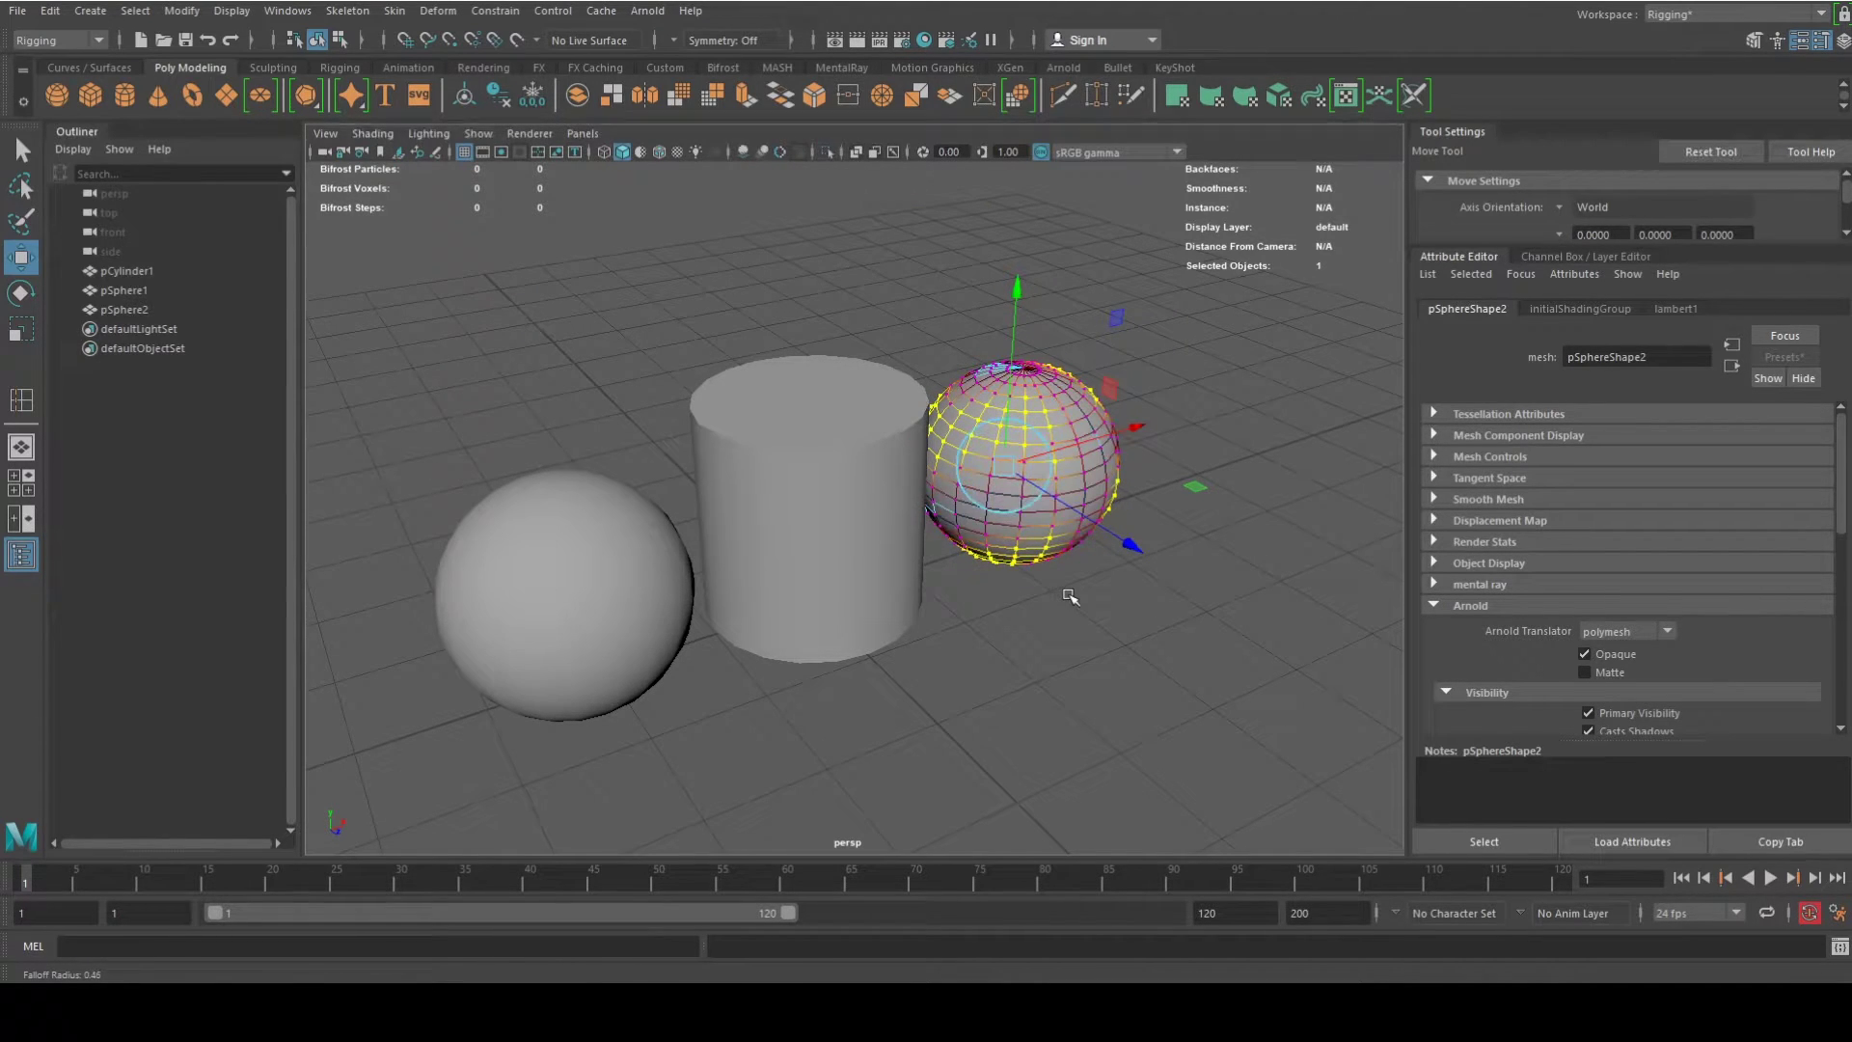
{"action": "key", "text": "r"}
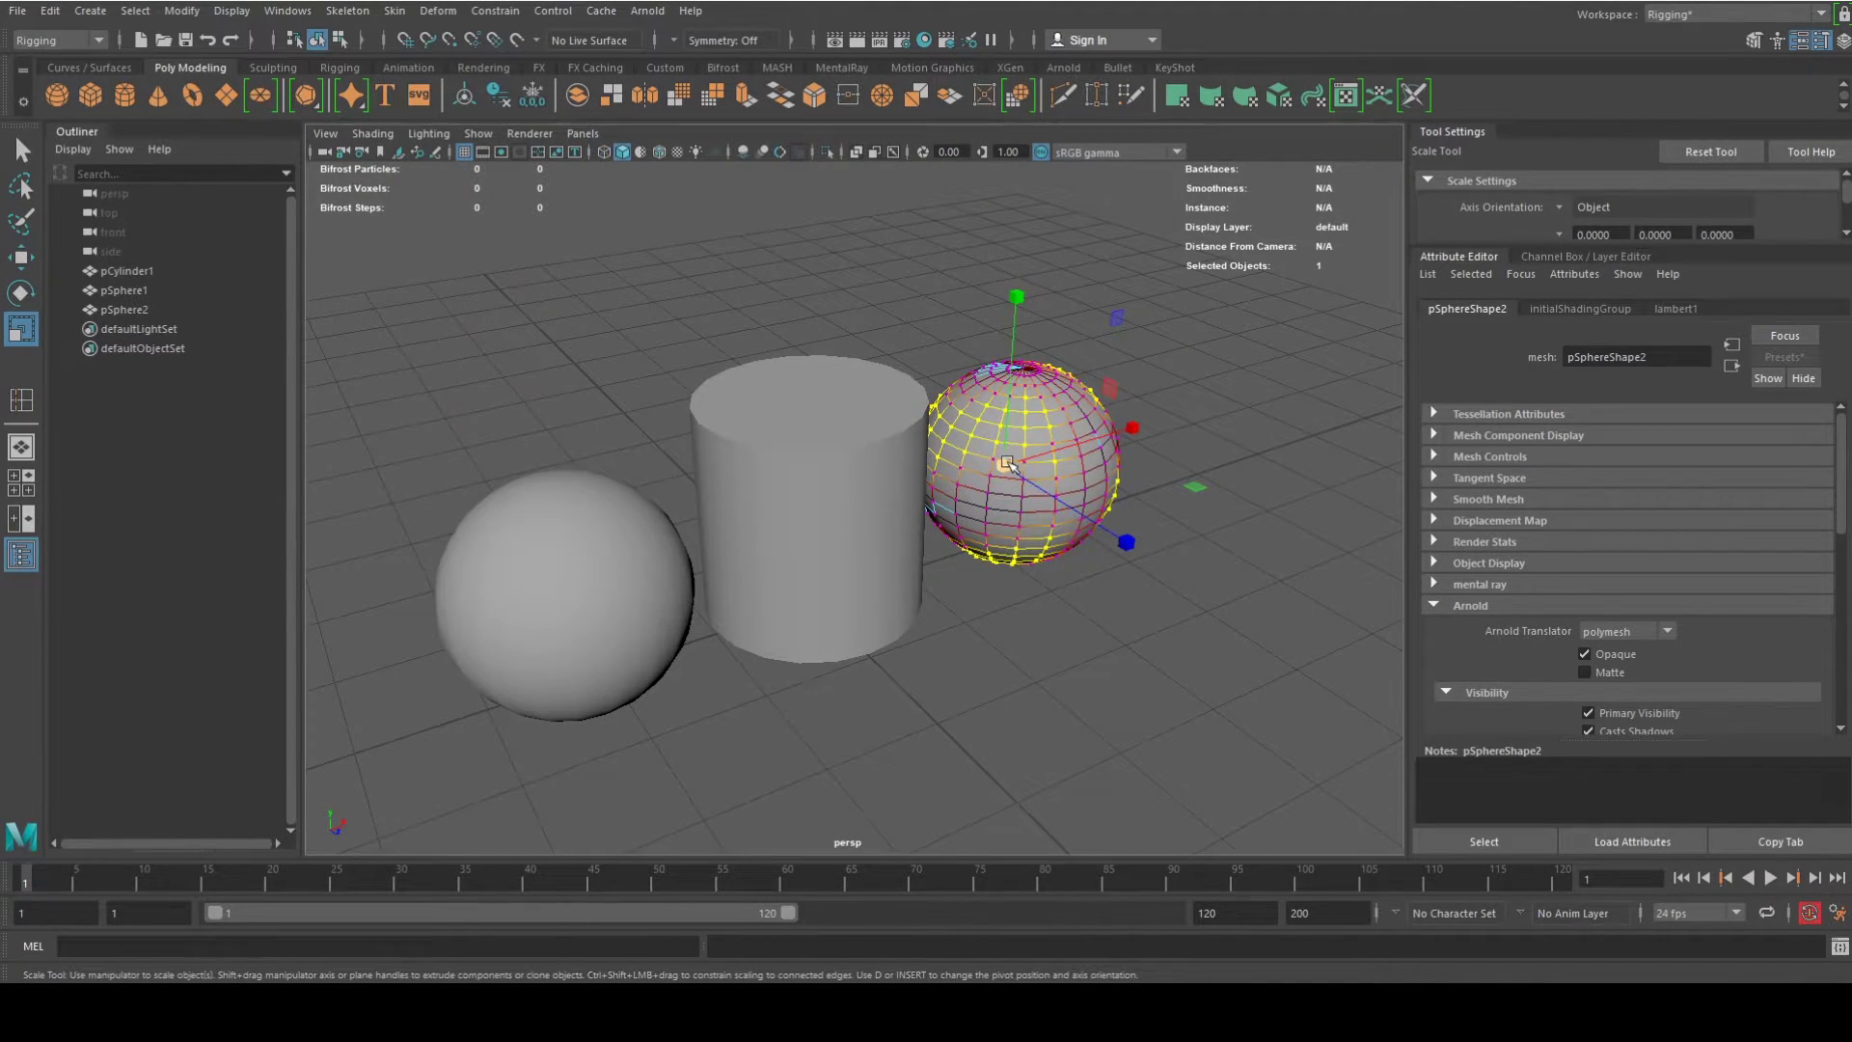
{"action": "left_click_drag", "start_coordinate": [1032, 442], "coordinate": [1220, 486]}
{"action": "key", "text": "w"}
{"action": "right_click_drag", "start_coordinate": [1113, 393], "coordinate": [1172, 373]}
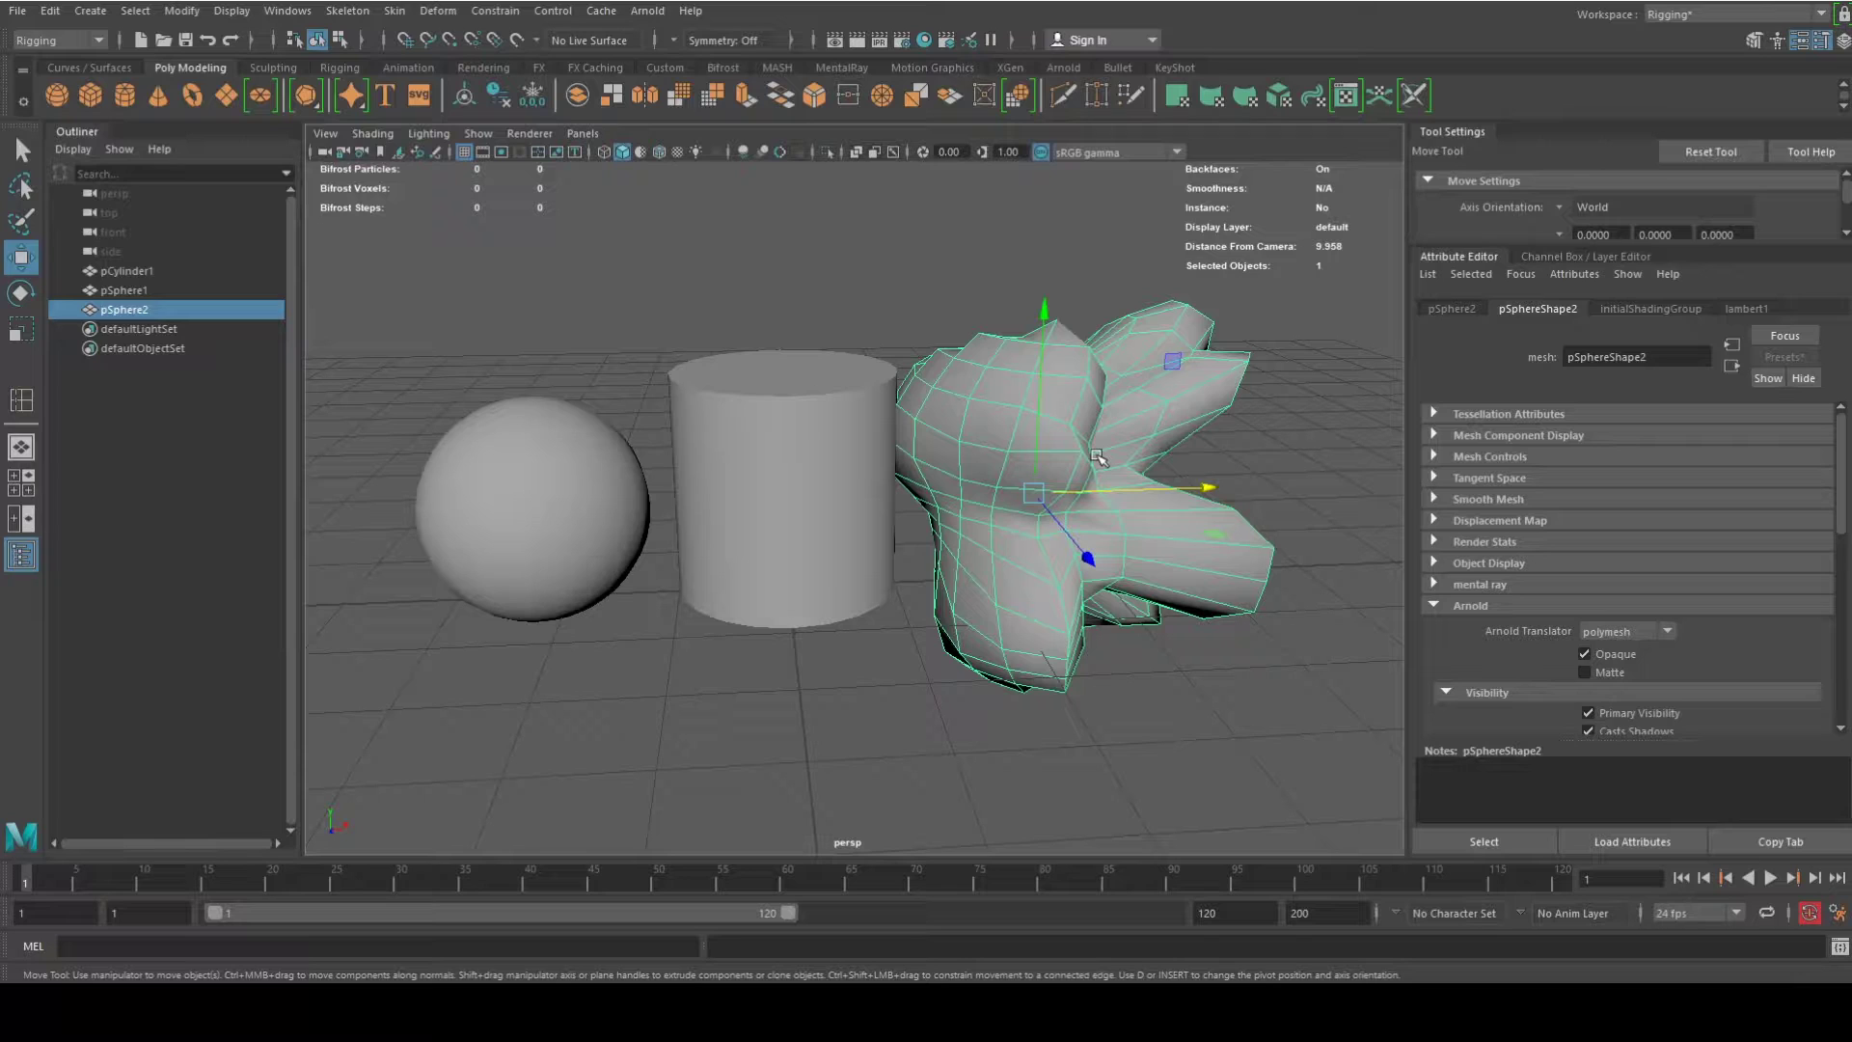
Show the deformed sphere with smooth mesh preview and move it along X farther away from the cylinder.
{"action": "key", "text": "r"}
{"action": "key", "text": "3"}
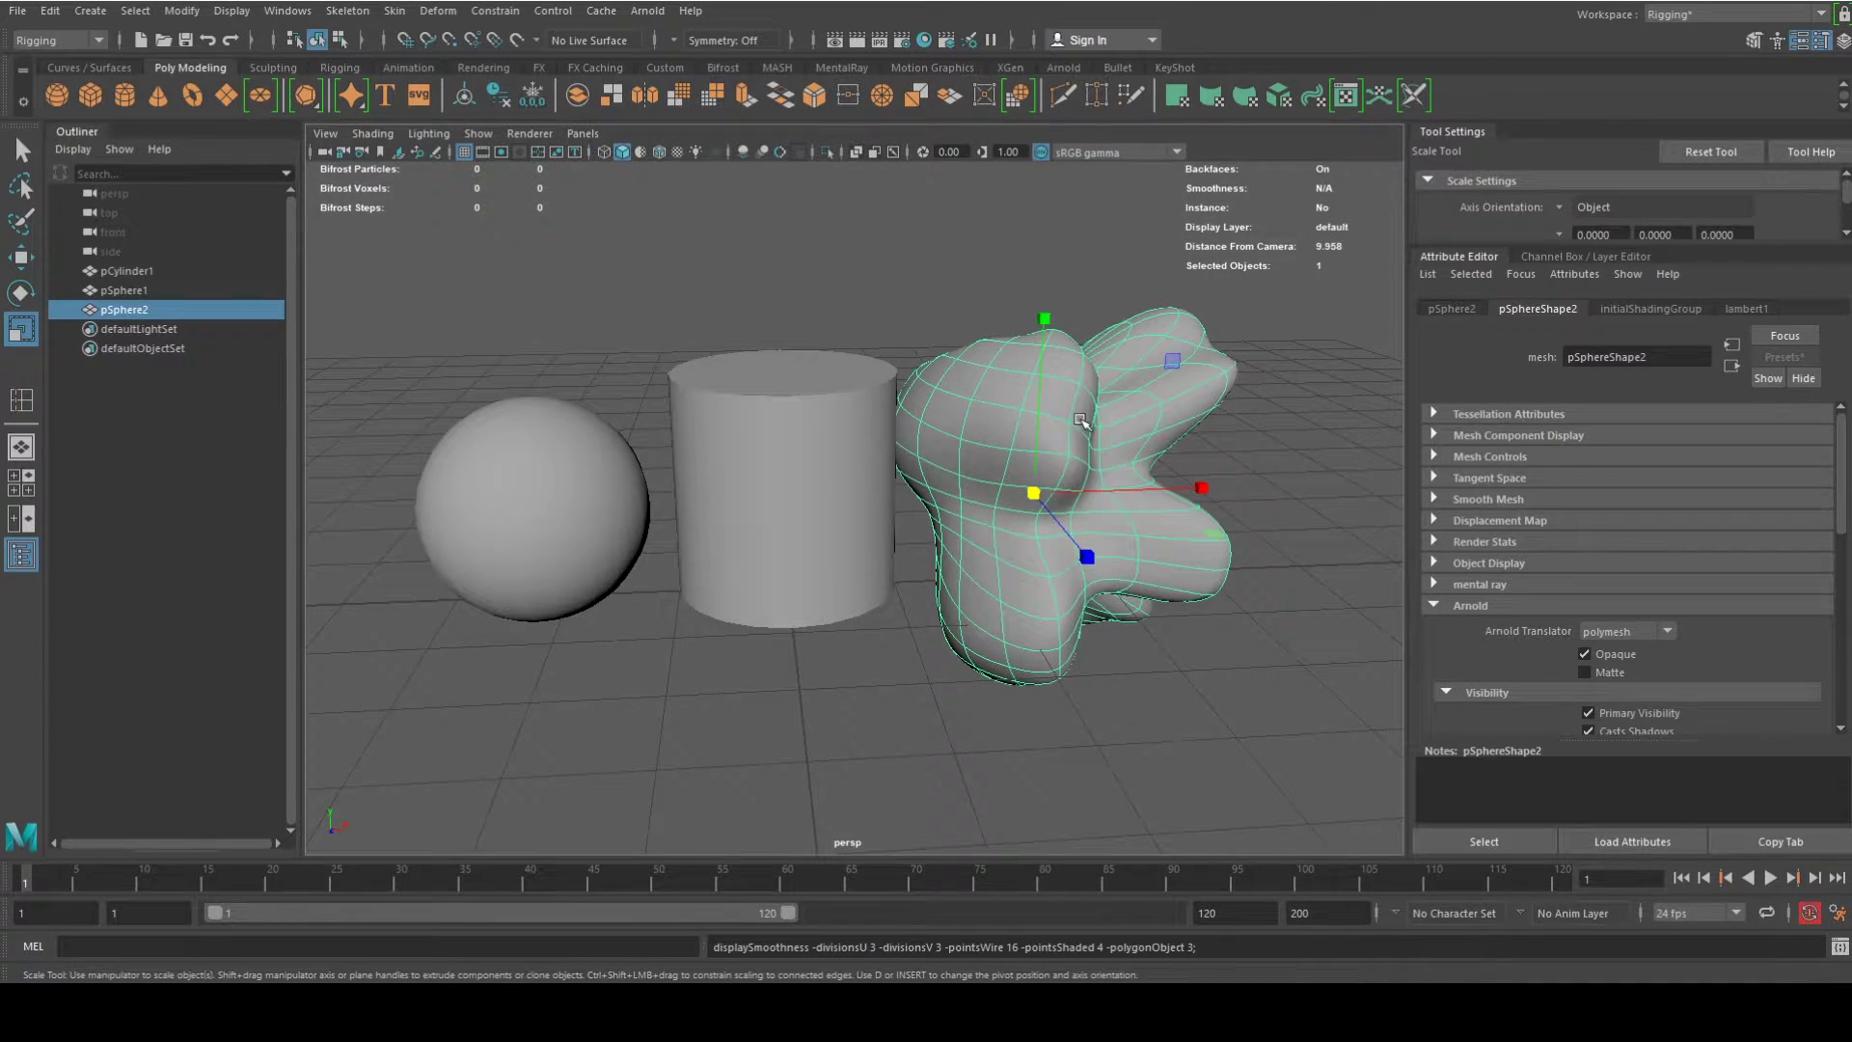
{"action": "left_click", "coordinate": [1094, 260]}
{"action": "left_click", "coordinate": [1161, 504]}
{"action": "key", "text": "w"}
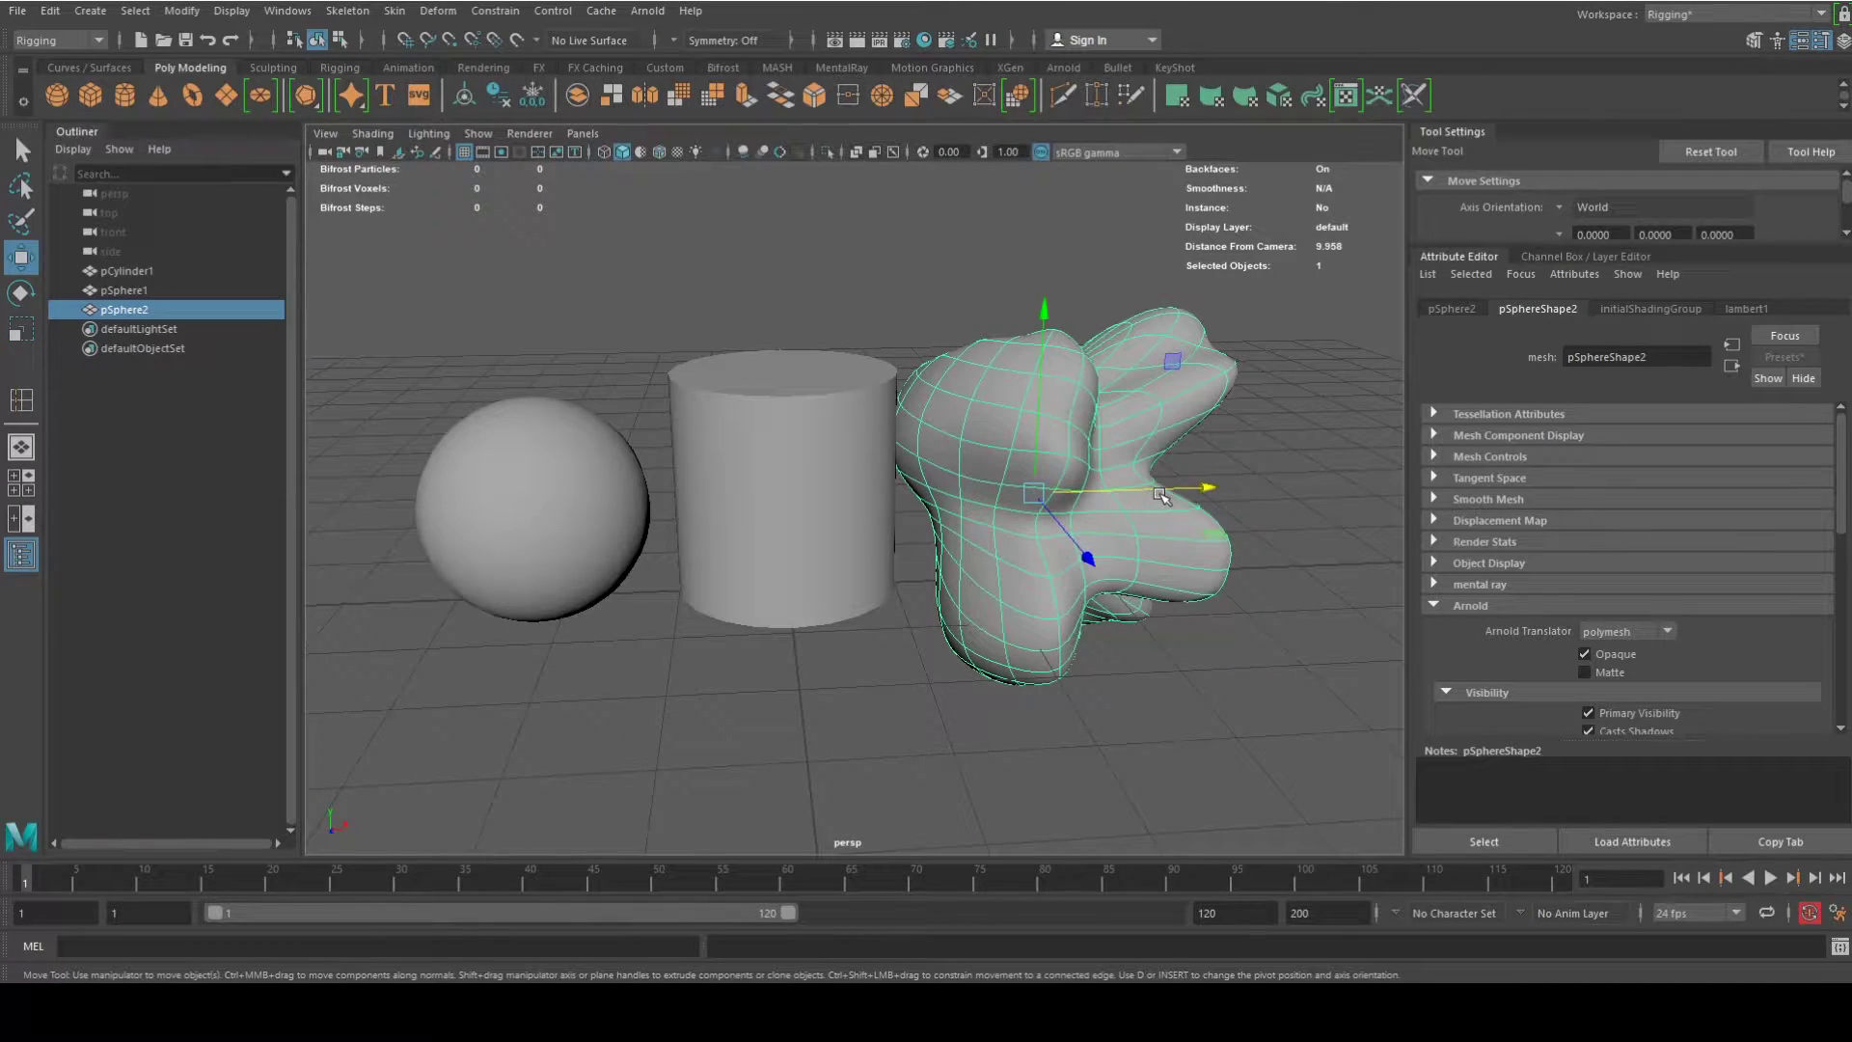
{"action": "left_click_drag", "start_coordinate": [1198, 494], "coordinate": [1283, 487]}
Create a polygon plane and scale it up uniformly into a large ground surface extending beyond the grid.
{"action": "left_click_drag", "start_coordinate": [1121, 307], "coordinate": [840, 405]}
{"action": "left_click", "coordinate": [226, 95]}
{"action": "key", "text": "f"}
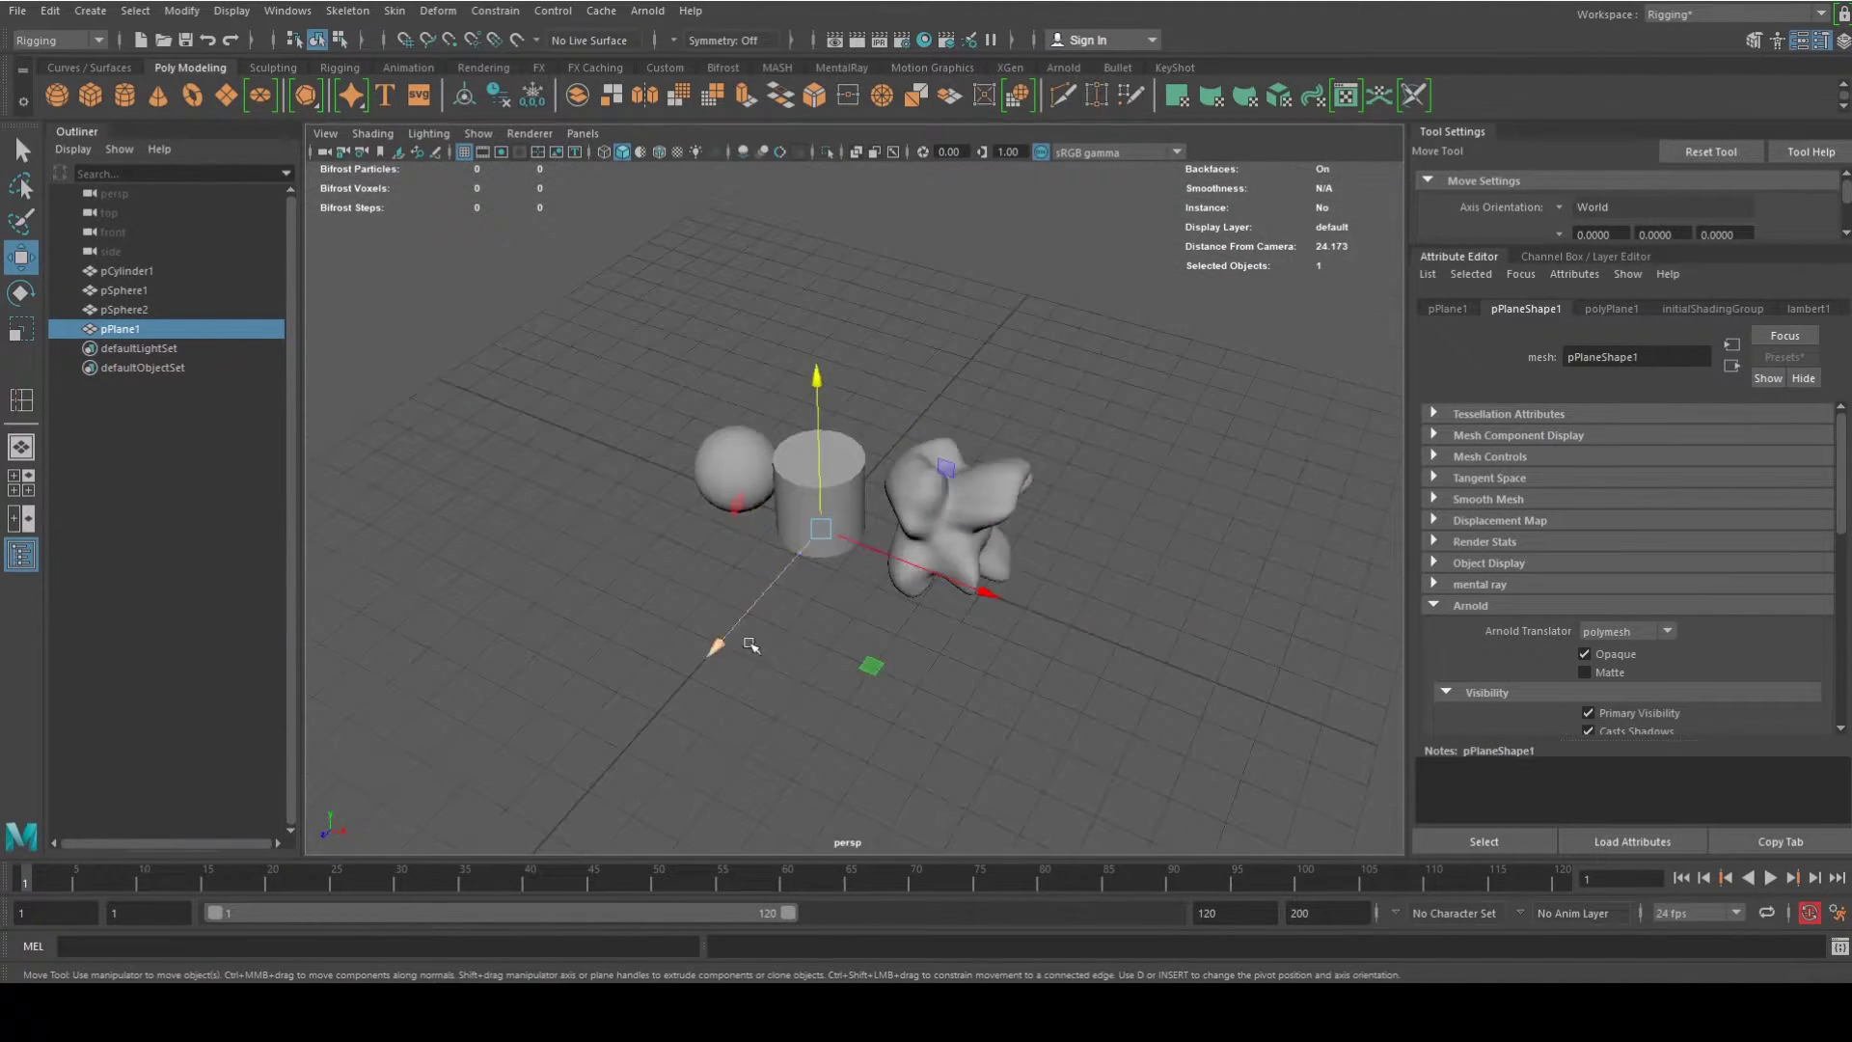
{"action": "key", "text": "r"}
{"action": "left_click_drag", "start_coordinate": [831, 521], "coordinate": [1640, 585]}
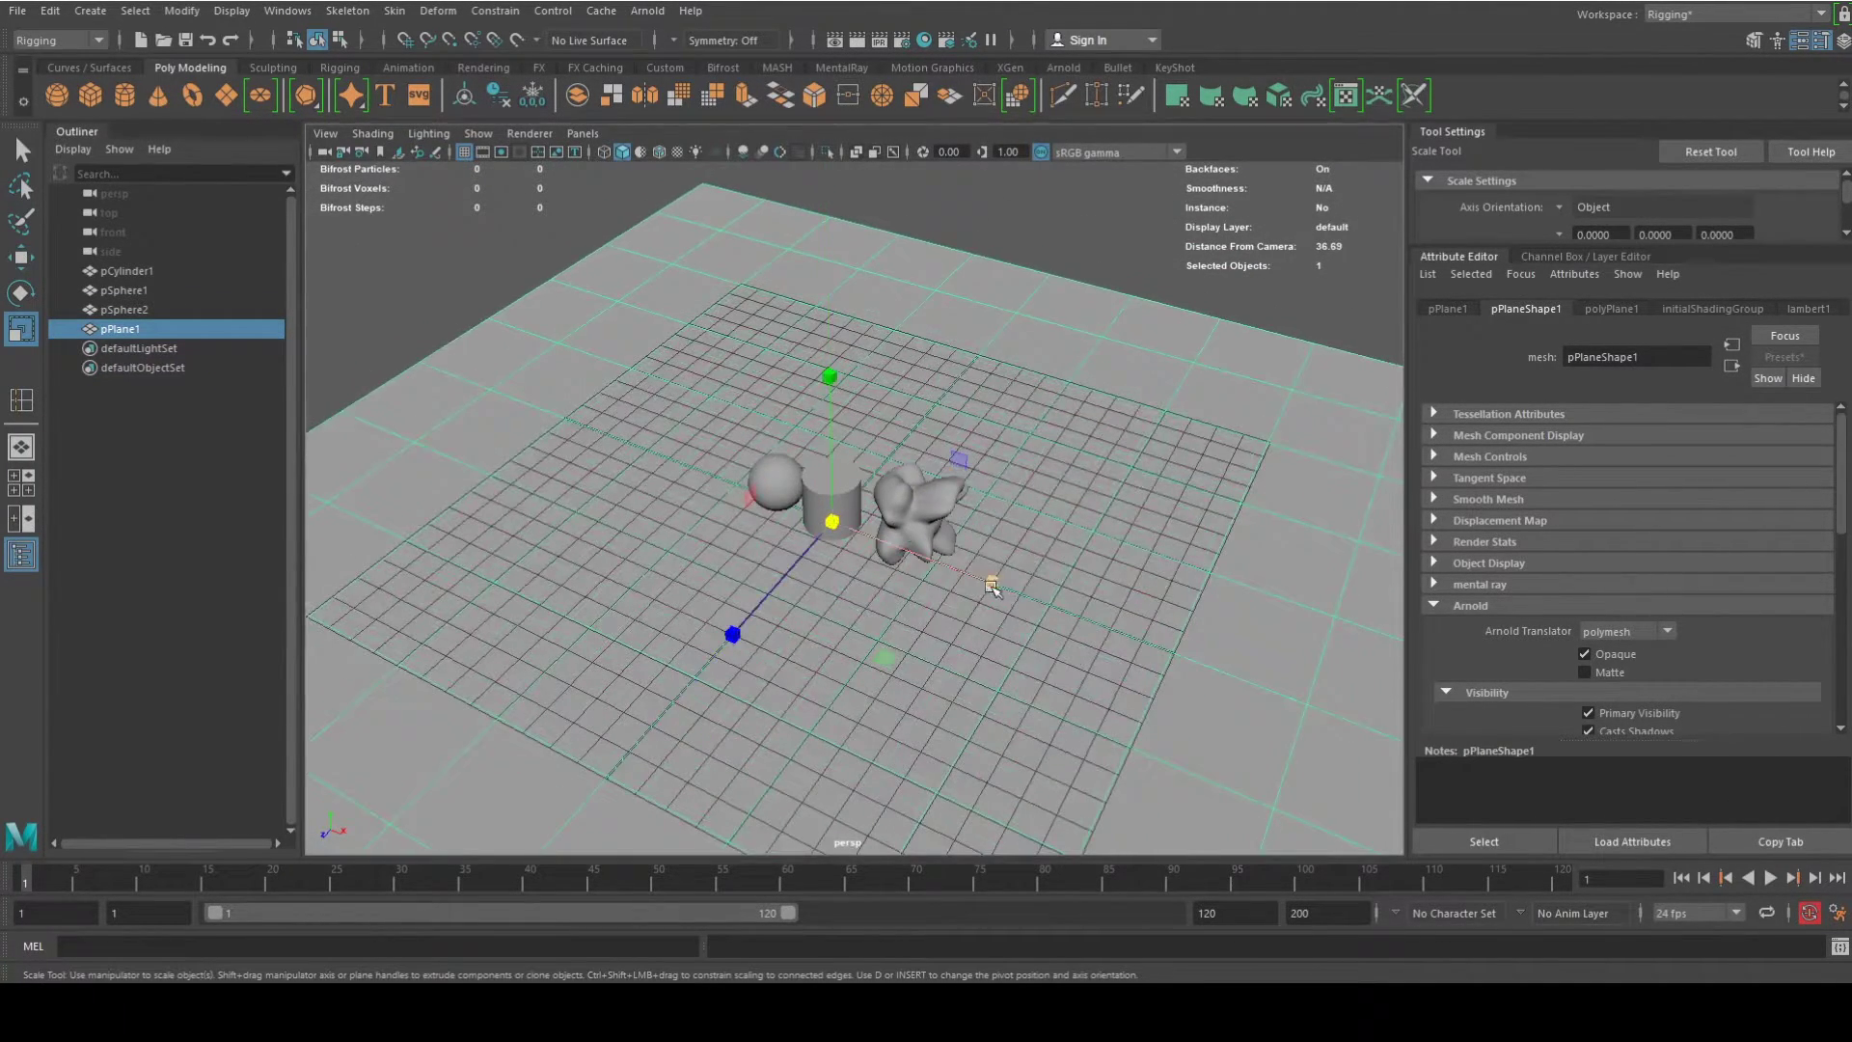
{"action": "scroll", "coordinate": [989, 595], "scroll_direction": "up", "scroll_amount": 6}
{"action": "left_click_drag", "start_coordinate": [987, 597], "coordinate": [898, 587], "text": "alt"}
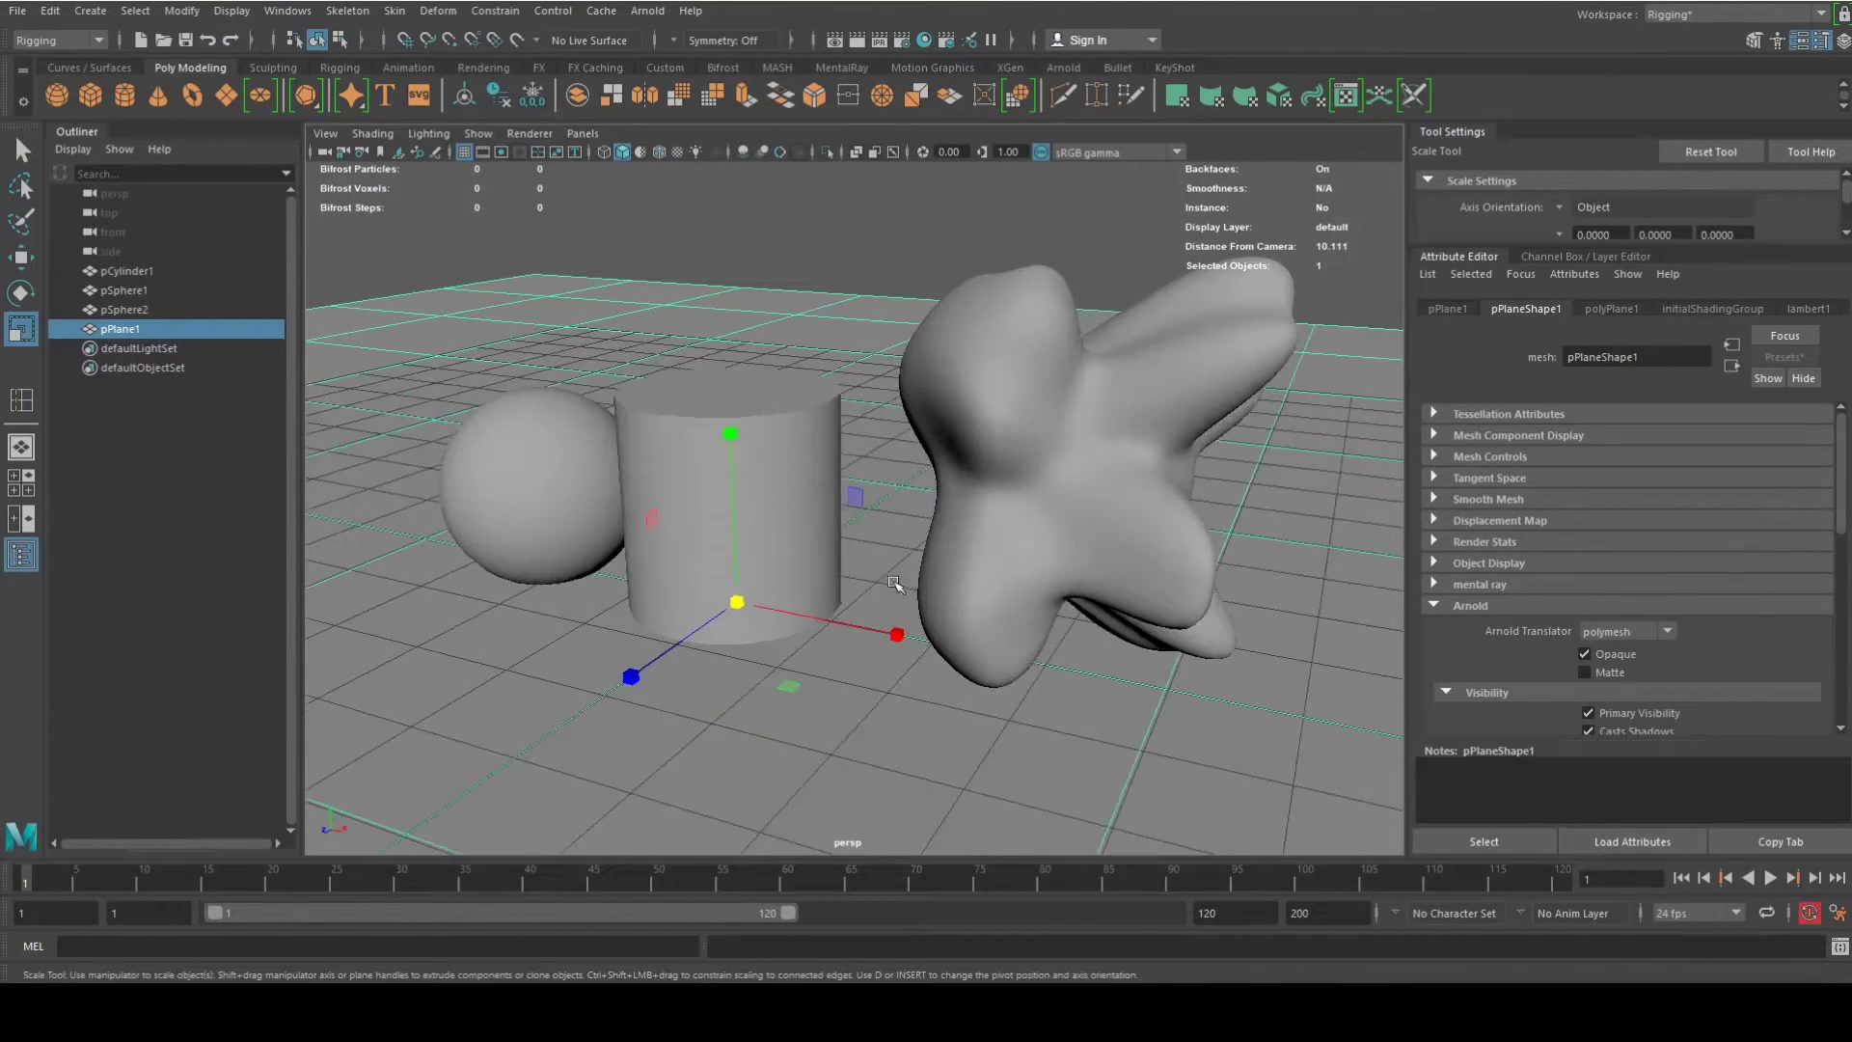
Select the cylinder, open Arnold RenderView, shrink its window and start rendering the perspective view.
{"action": "left_click", "coordinate": [770, 505]}
{"action": "key", "text": "w"}
{"action": "left_click_drag", "start_coordinate": [857, 526], "coordinate": [1281, 417], "text": "alt"}
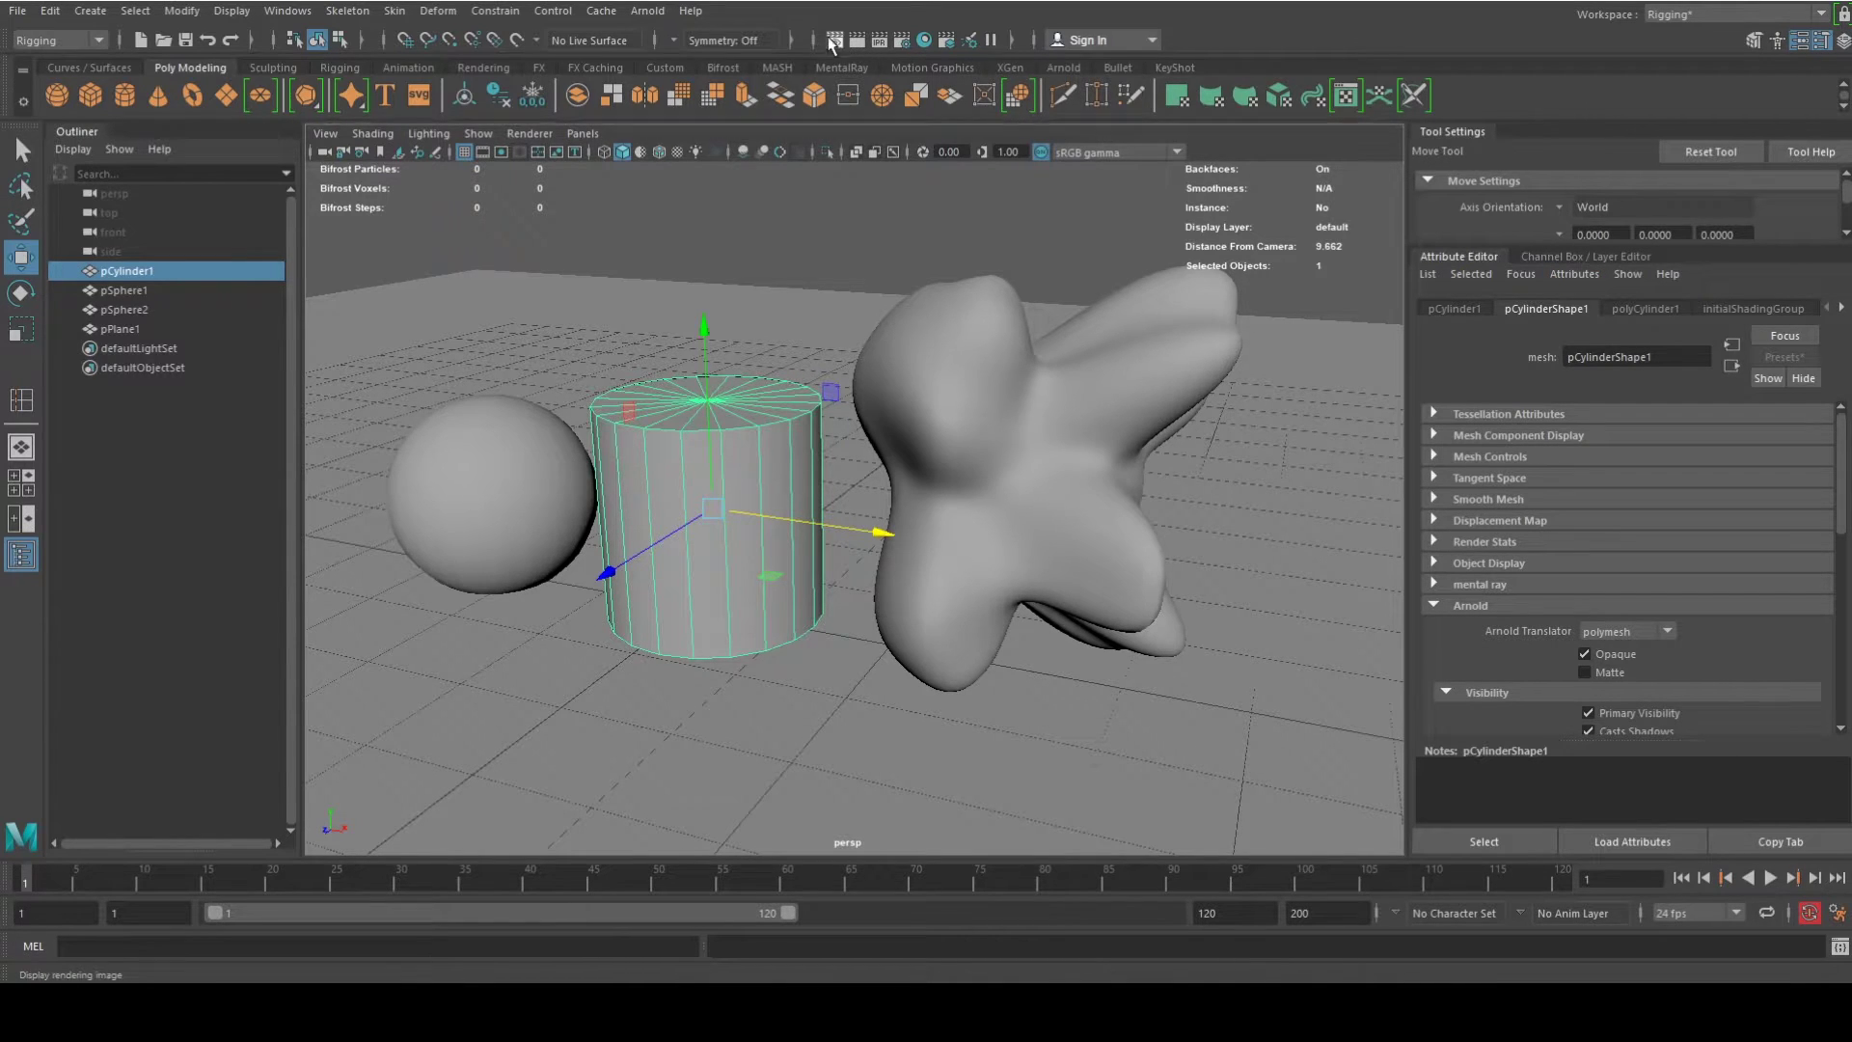
{"action": "left_click", "coordinate": [648, 10]}
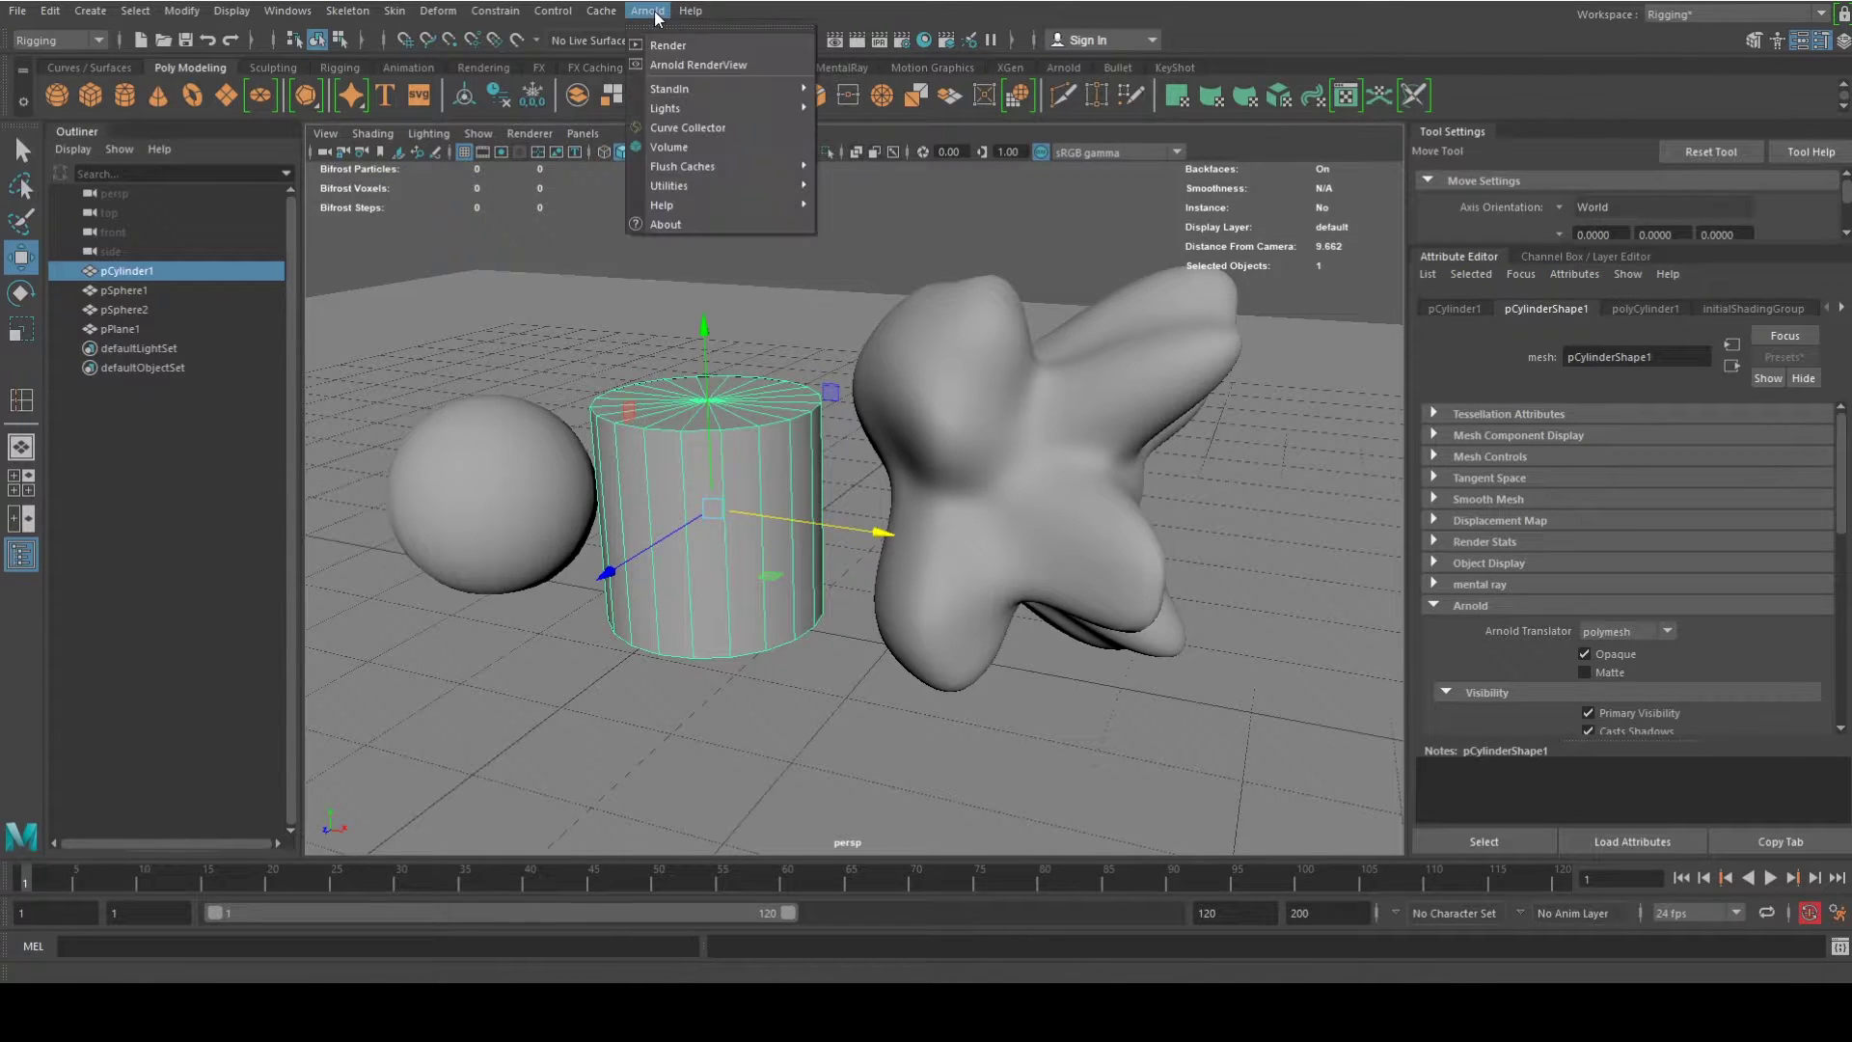
{"action": "left_click", "coordinate": [695, 66]}
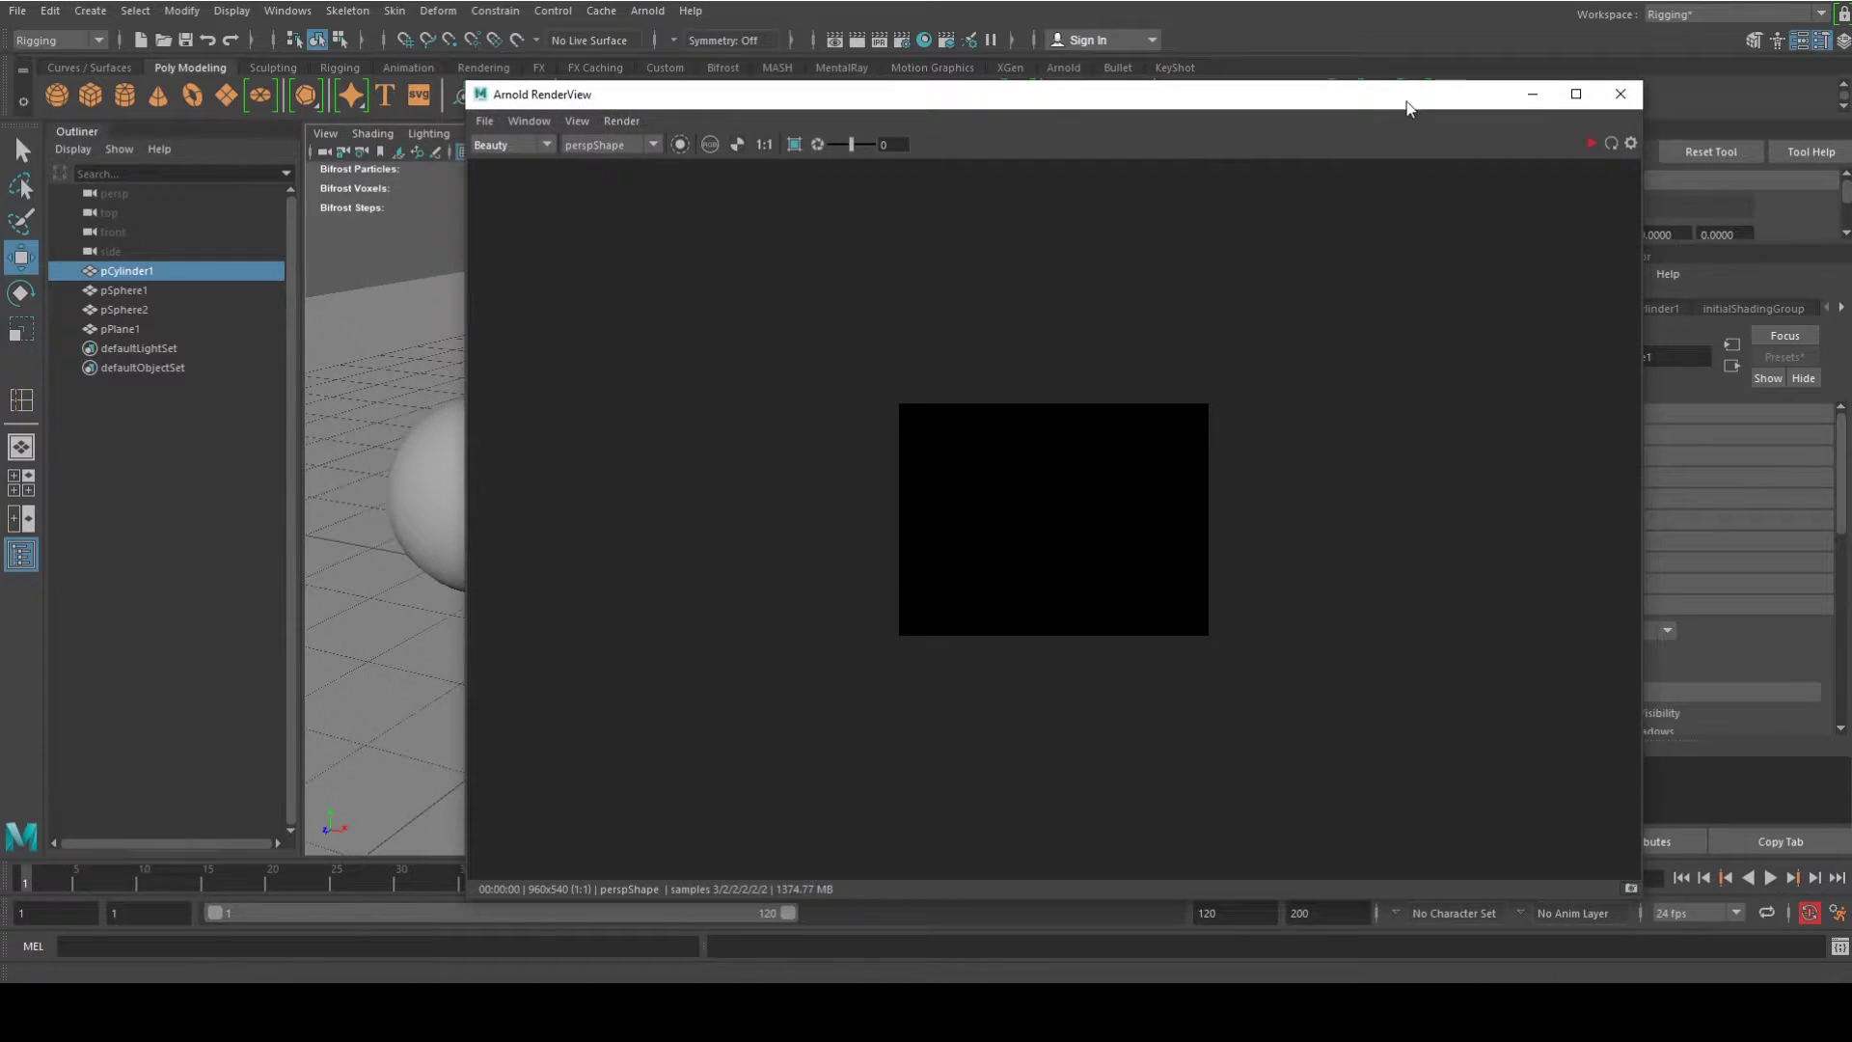
{"action": "left_click_drag", "start_coordinate": [470, 85], "coordinate": [1141, 102]}
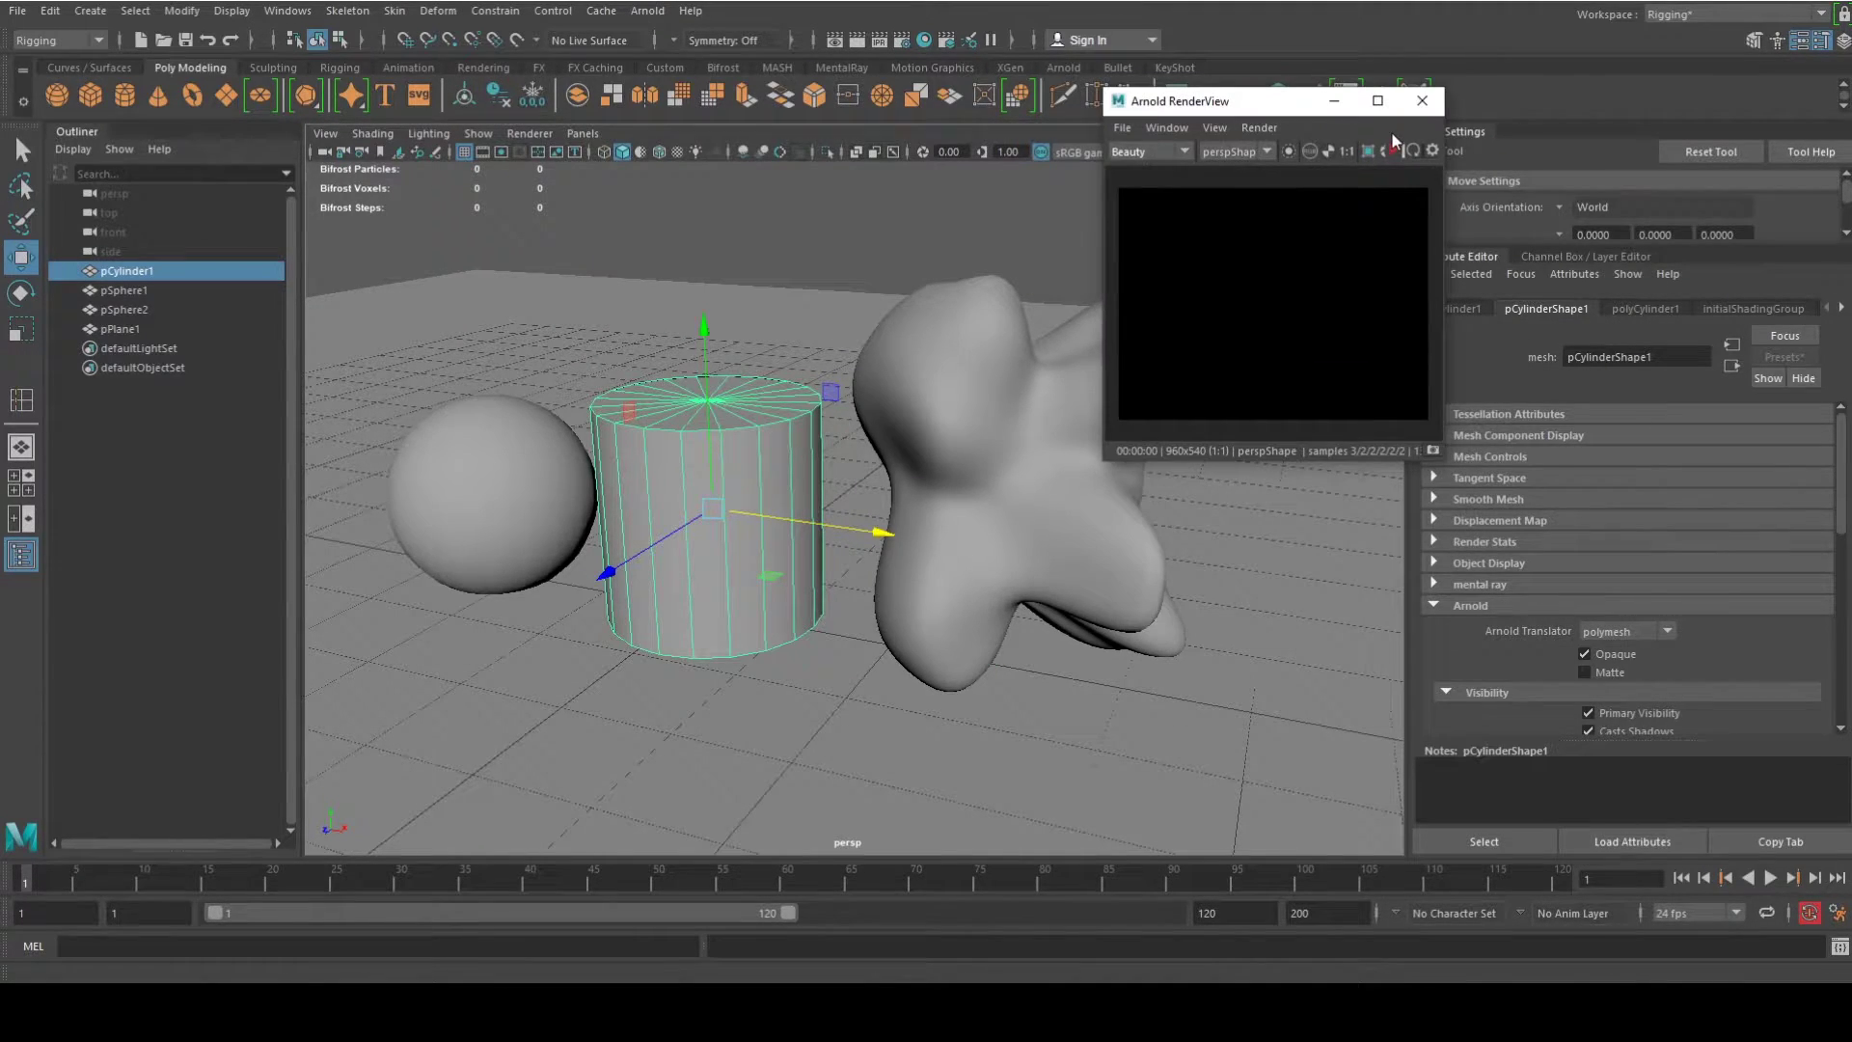
{"action": "left_click", "coordinate": [1394, 150]}
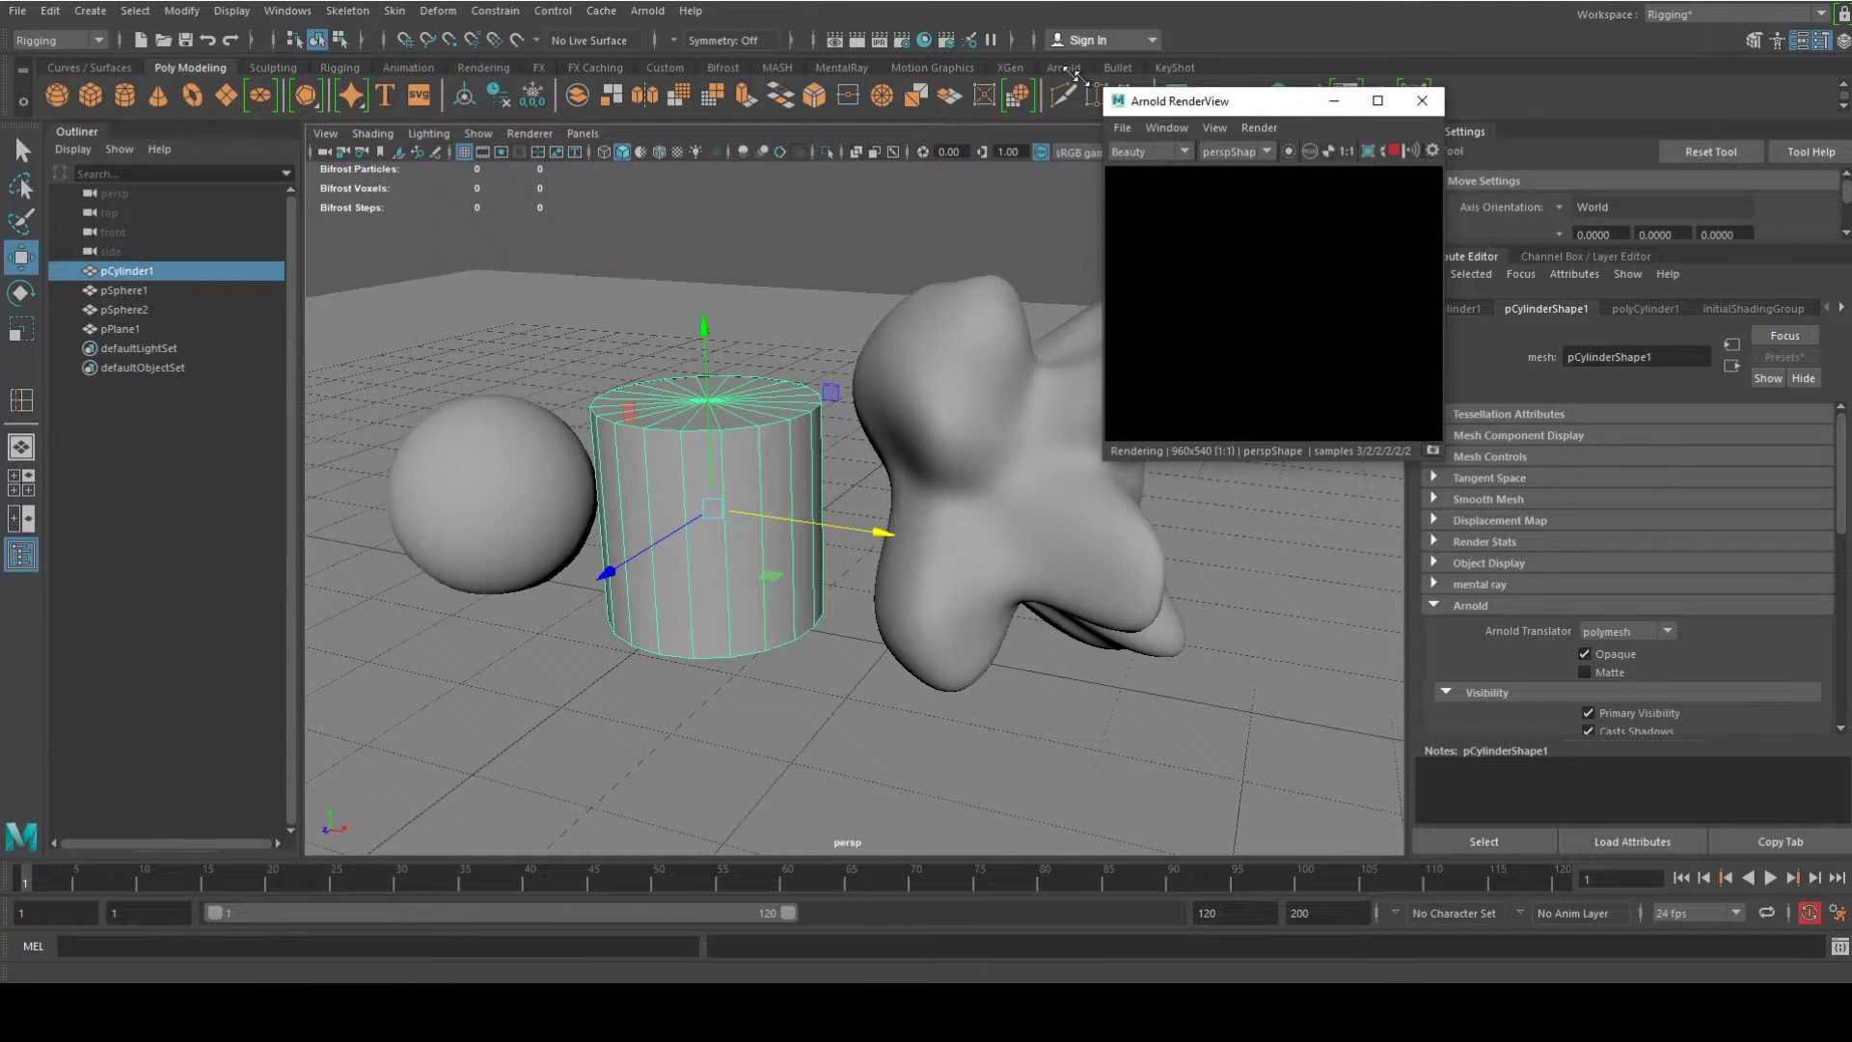
Enlarge the Arnold RenderView window around the render image and move it clear of the cylinder.
{"action": "left_click_drag", "start_coordinate": [1105, 89], "coordinate": [803, 1]}
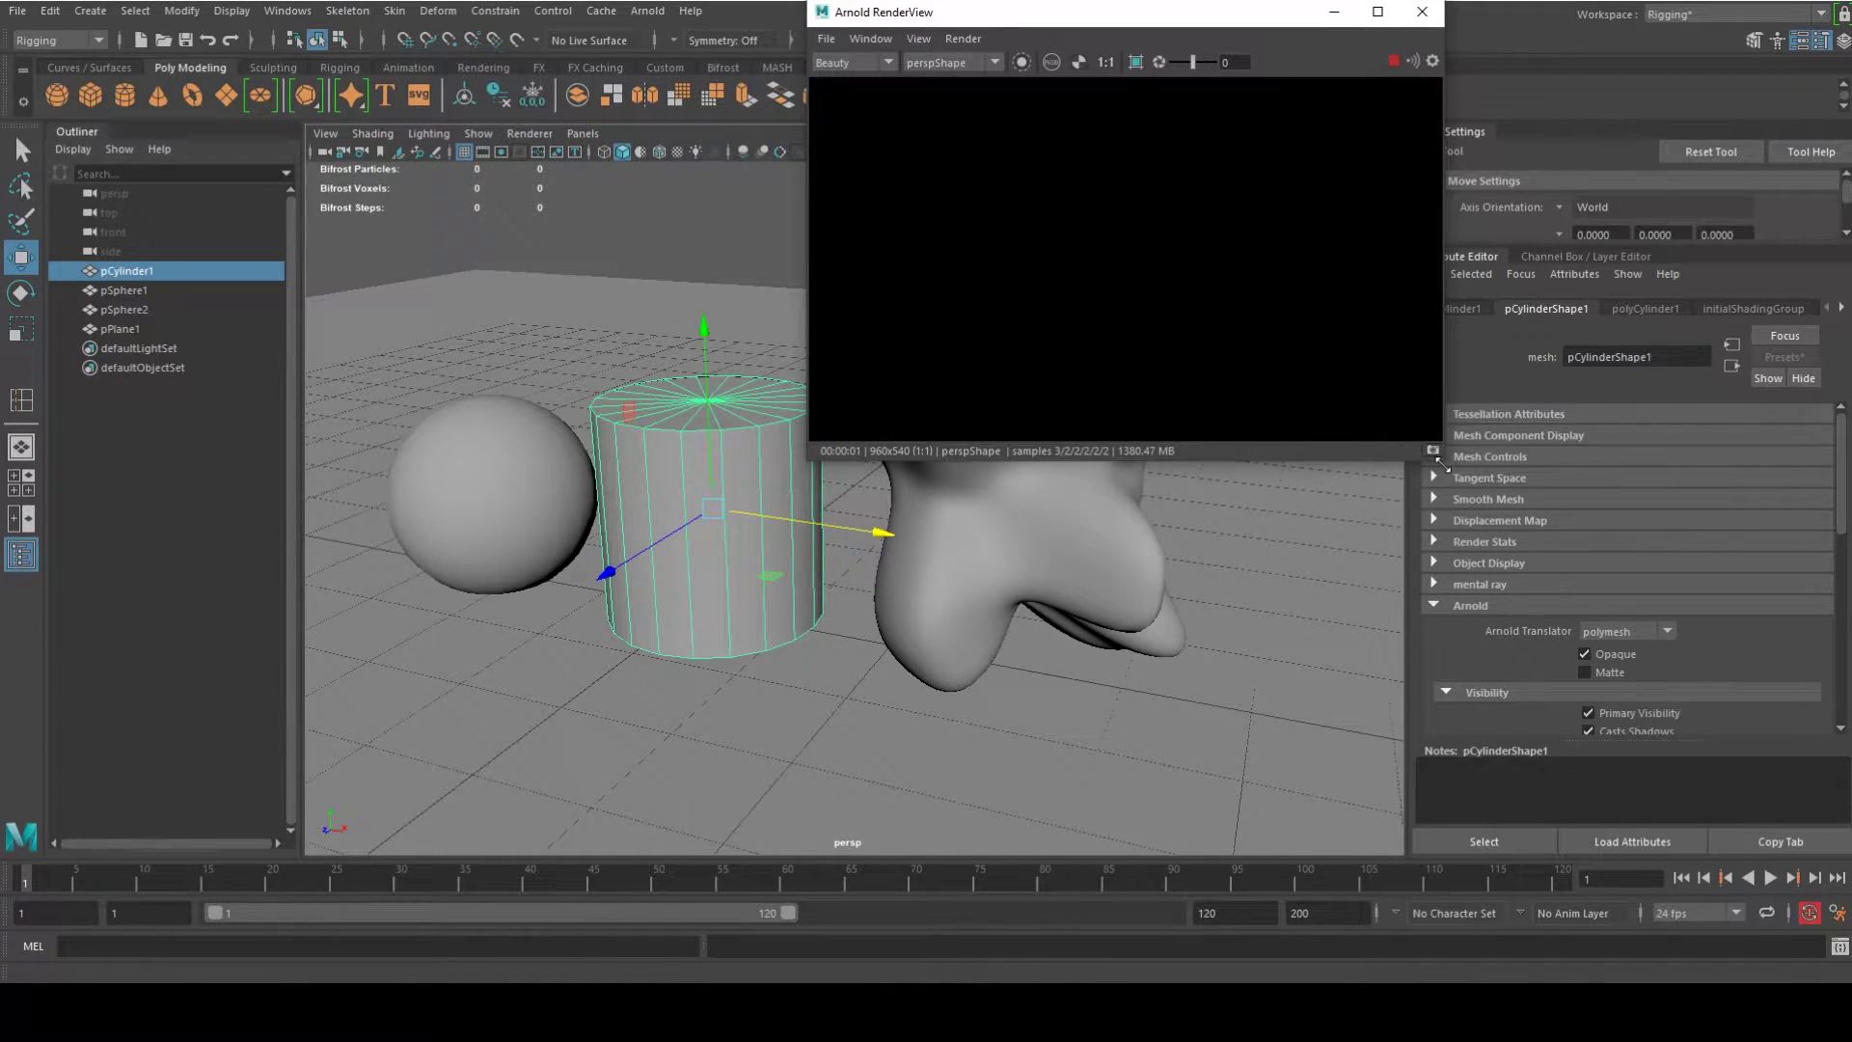
{"action": "left_click_drag", "start_coordinate": [1443, 465], "coordinate": [1679, 685]}
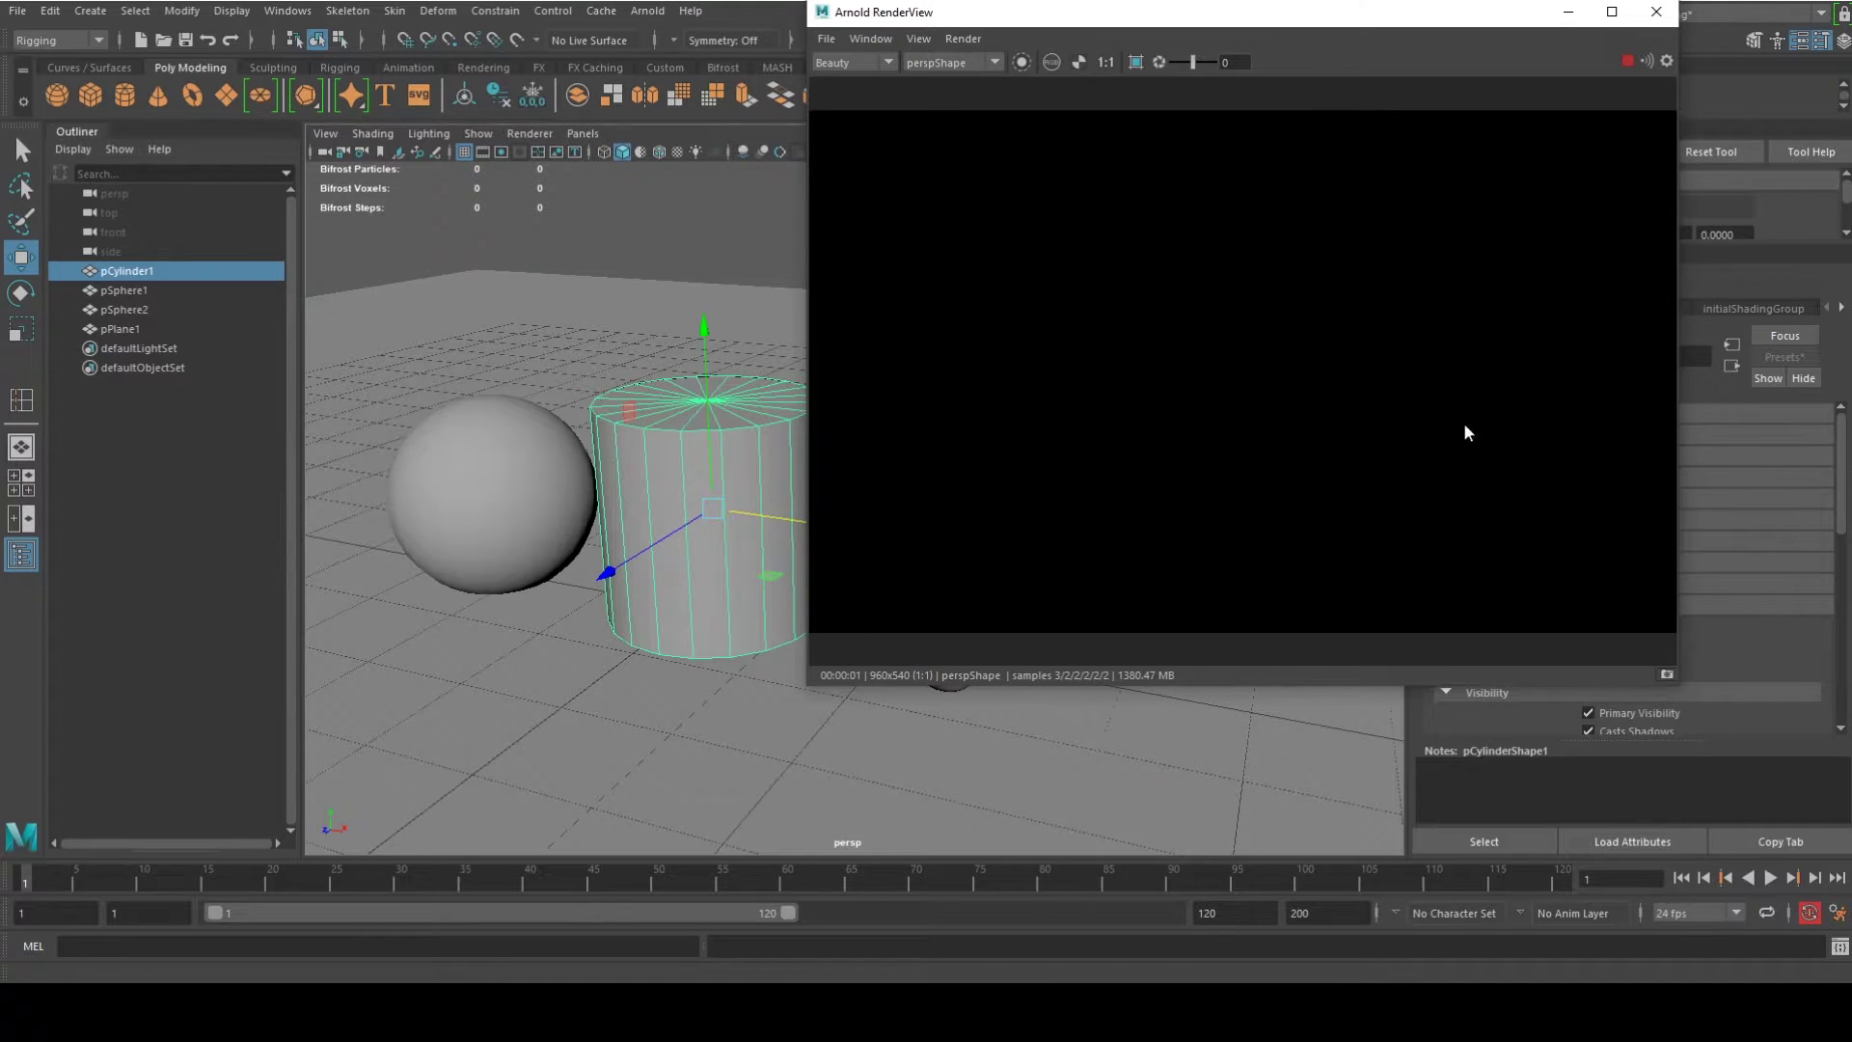
{"action": "left_click_drag", "start_coordinate": [1134, 14], "coordinate": [1267, 184]}
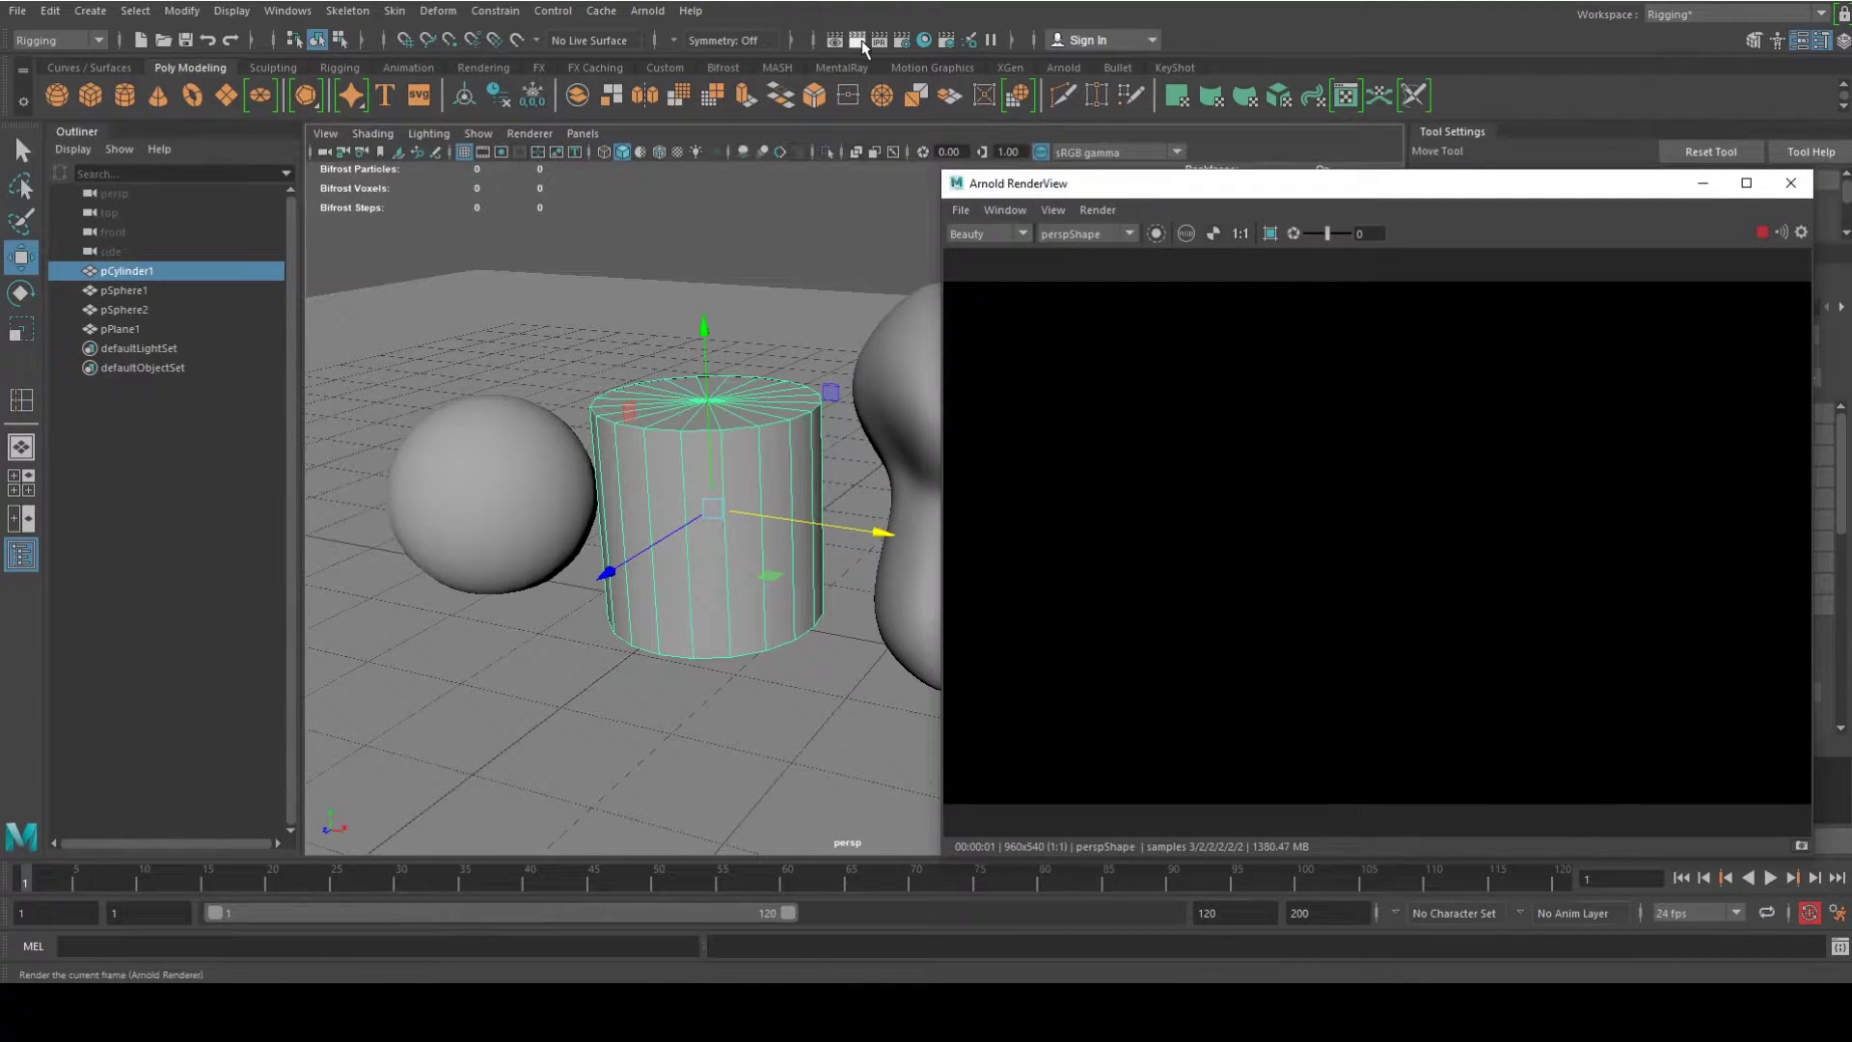
Set the image size preset in the Render Settings to 320x240.
{"action": "left_click", "coordinate": [903, 40]}
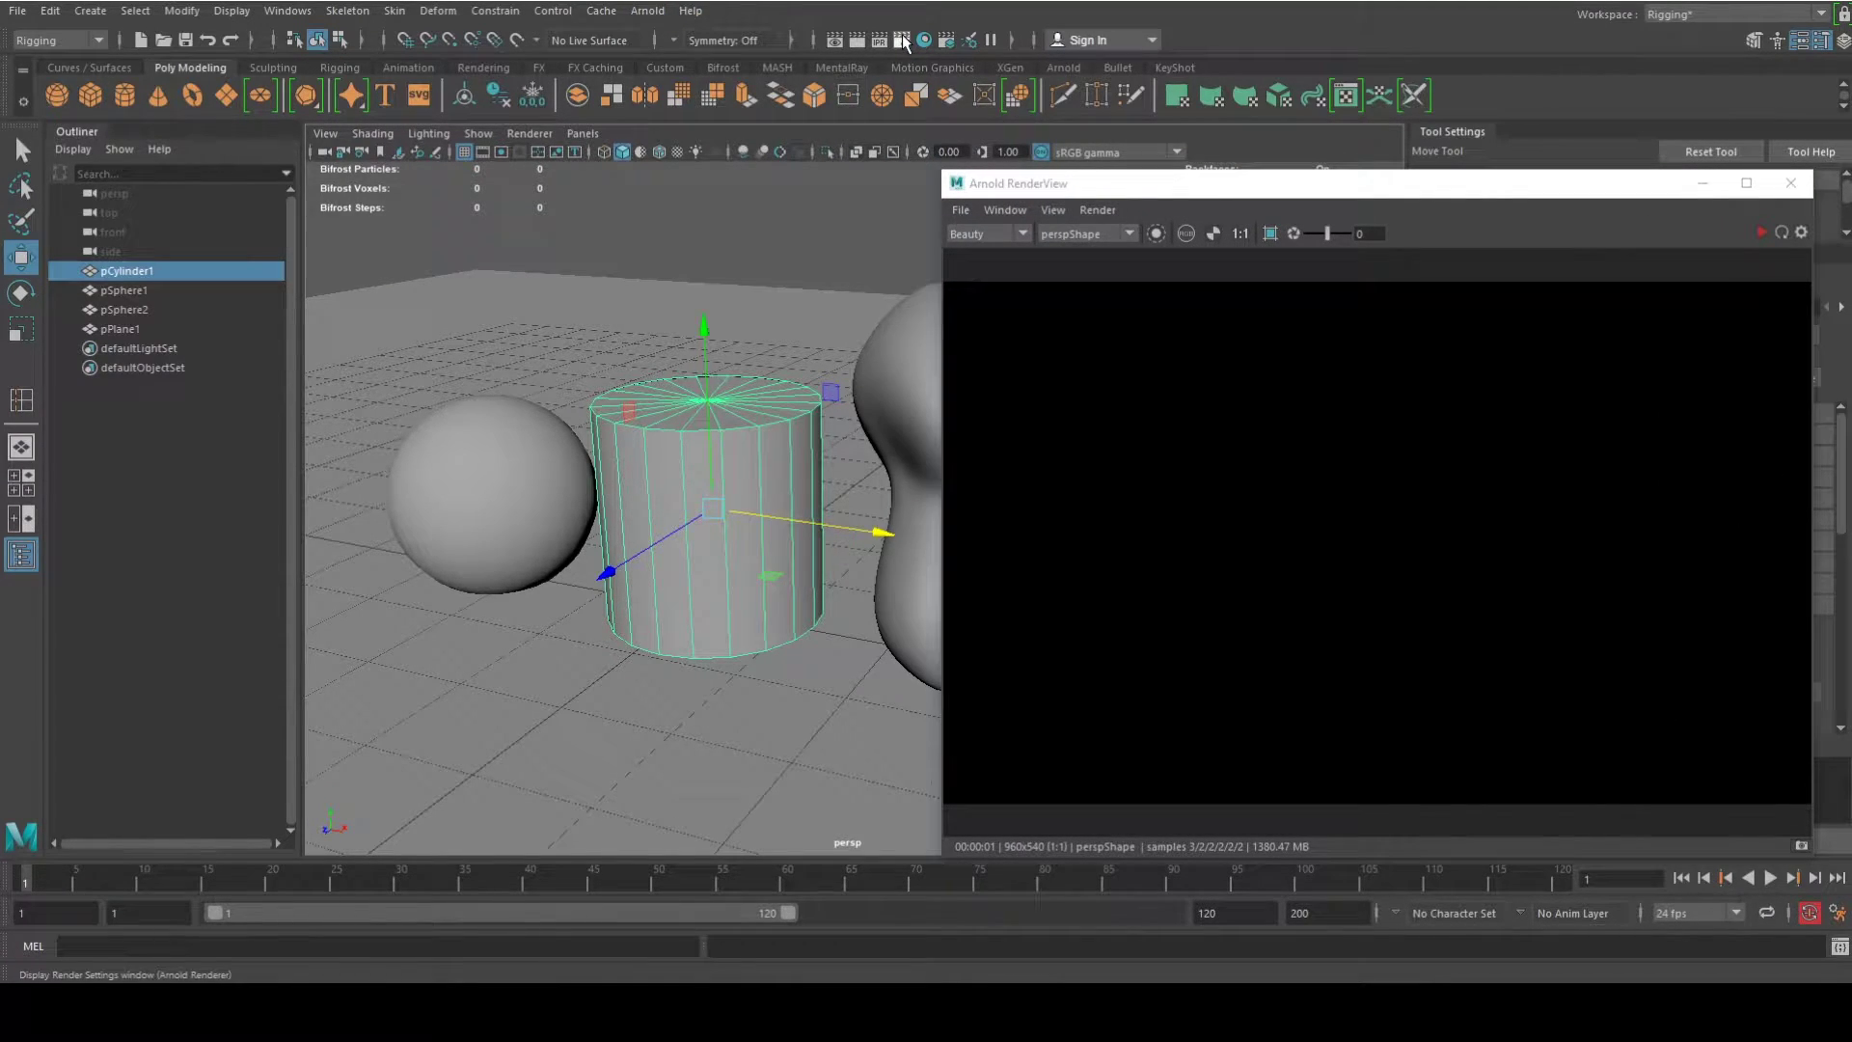
{"action": "scroll", "coordinate": [1042, 571], "scroll_direction": "down", "scroll_amount": 5}
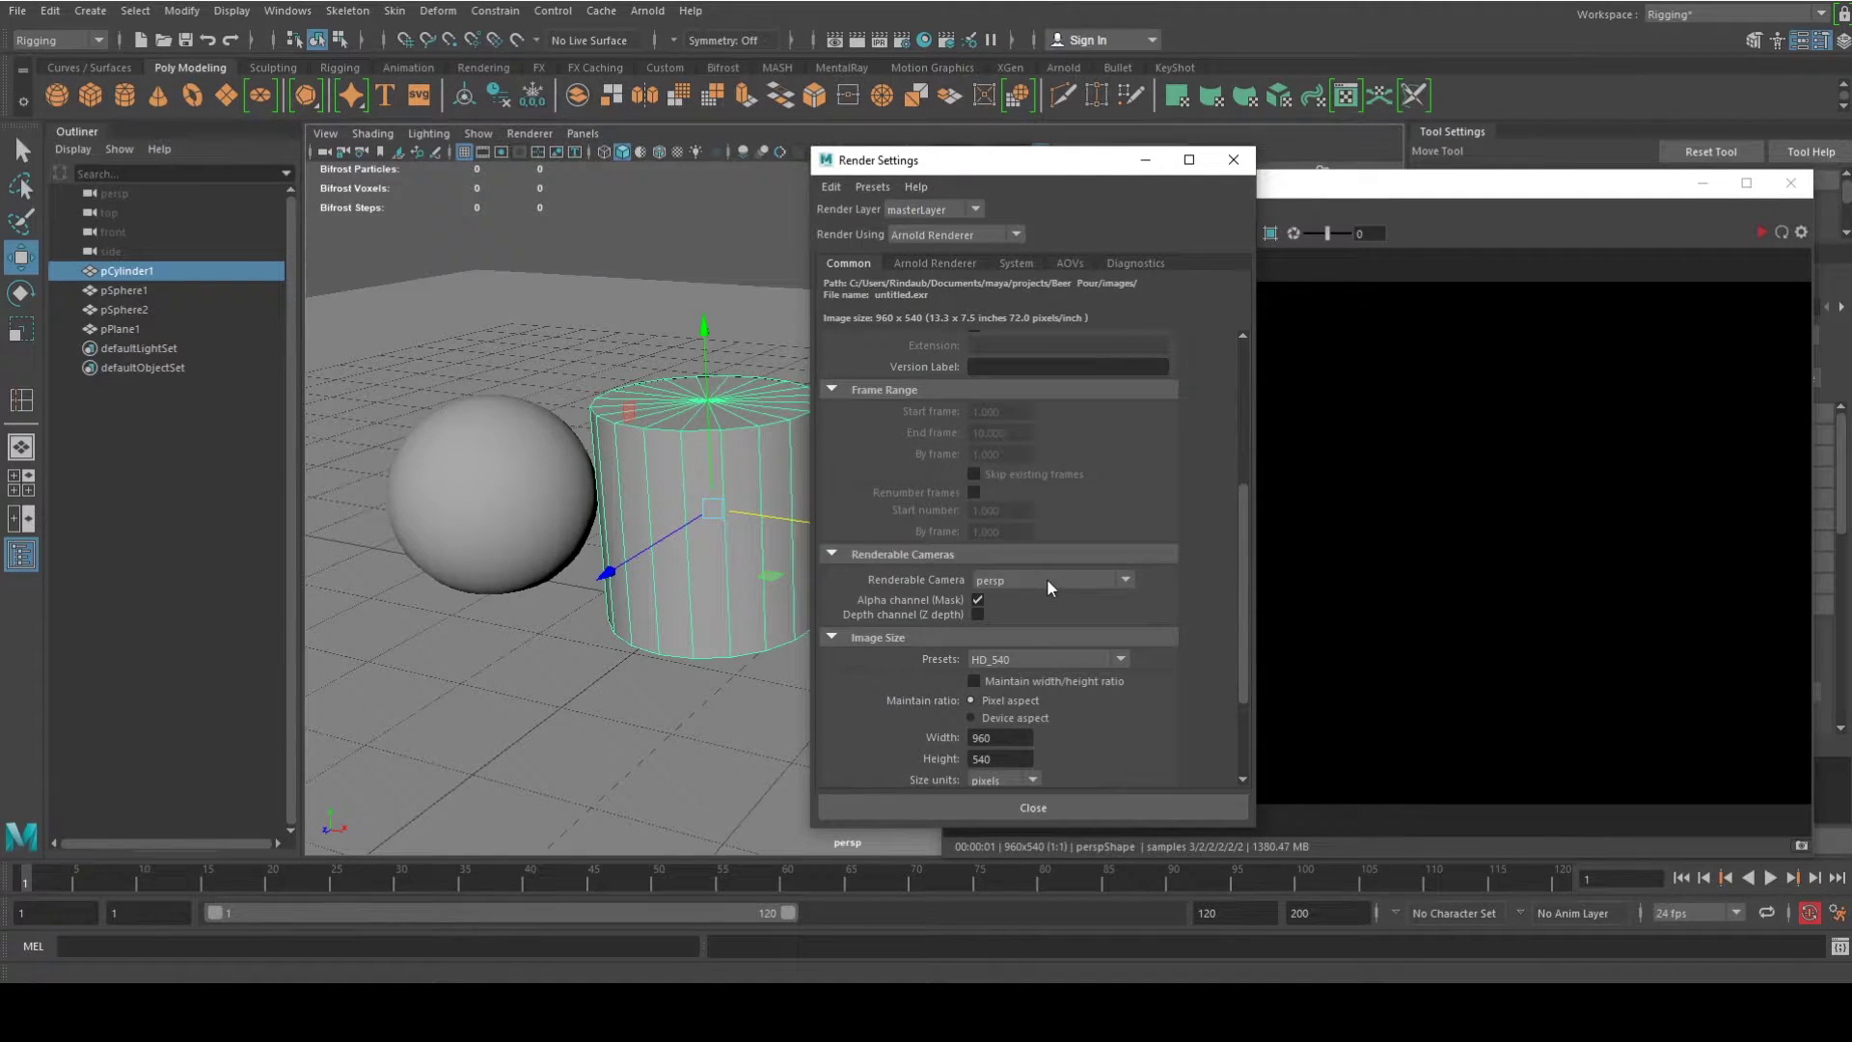
{"action": "left_click", "coordinate": [1031, 662]}
{"action": "scroll", "coordinate": [1021, 680], "scroll_direction": "up", "scroll_amount": 1}
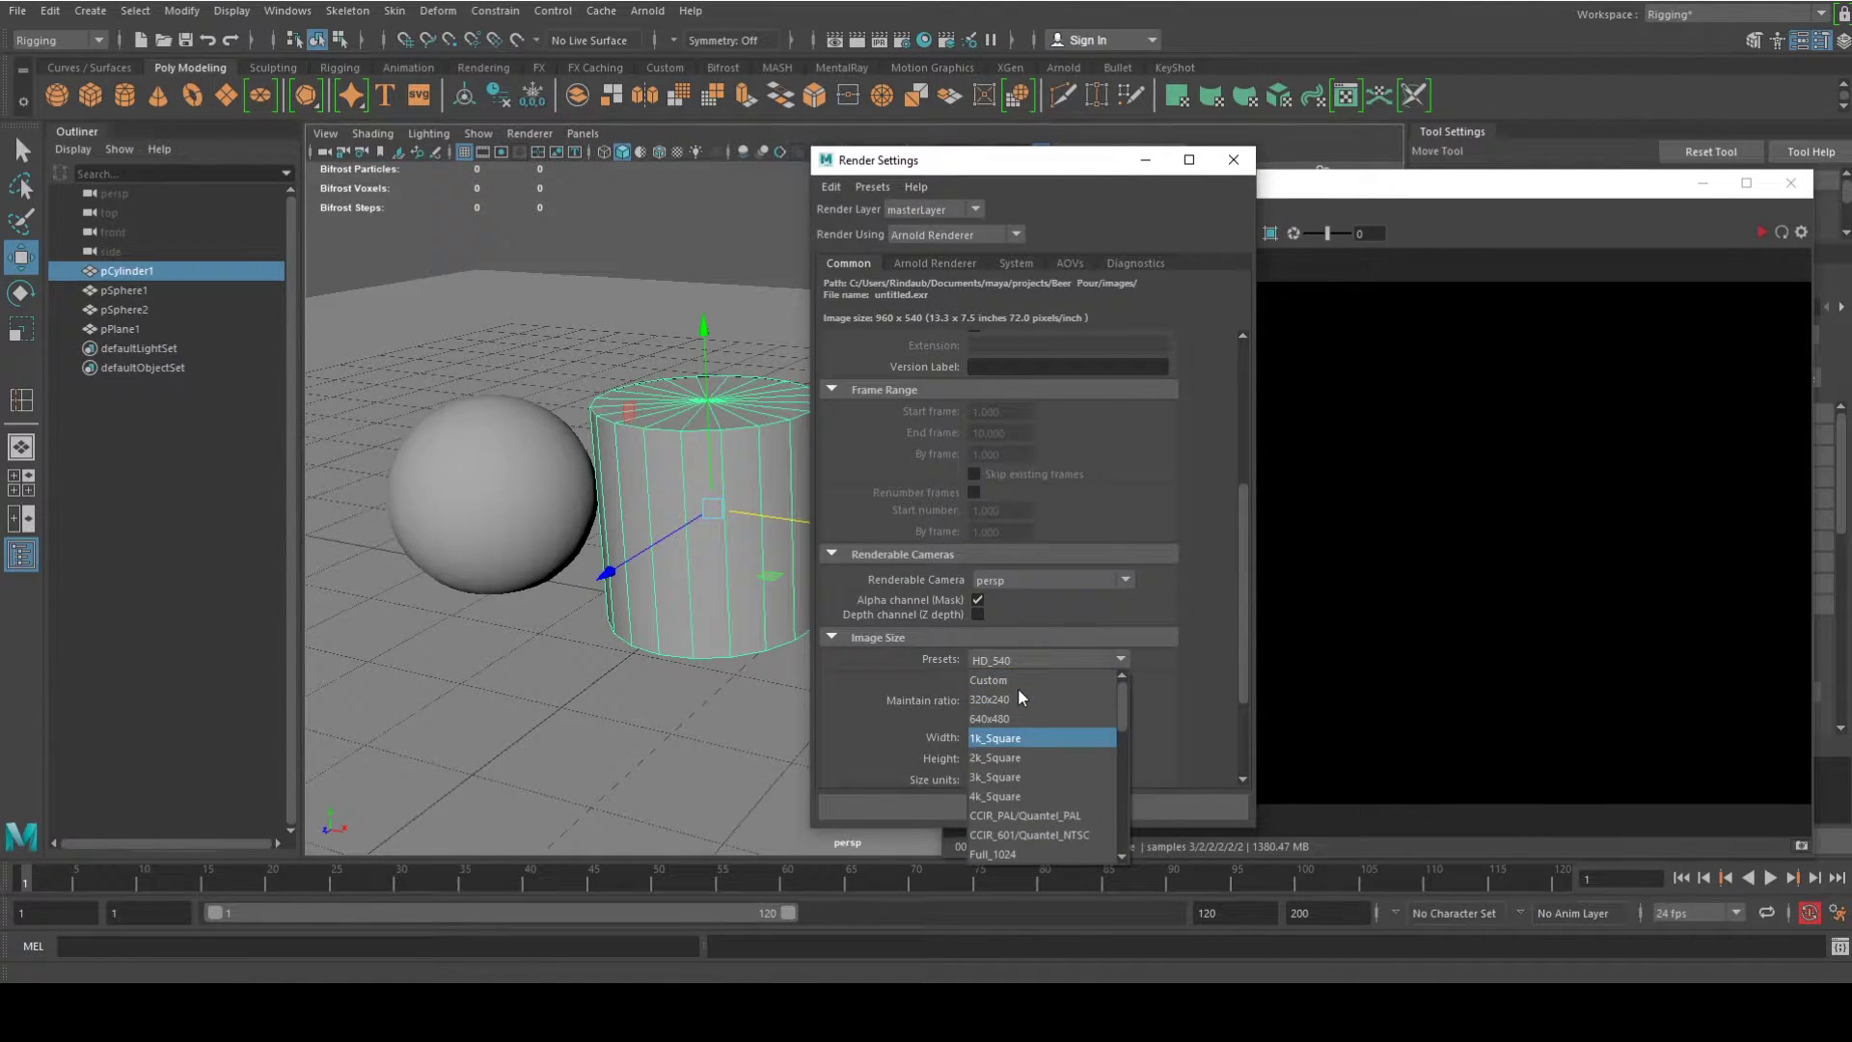
{"action": "left_click", "coordinate": [1019, 715]}
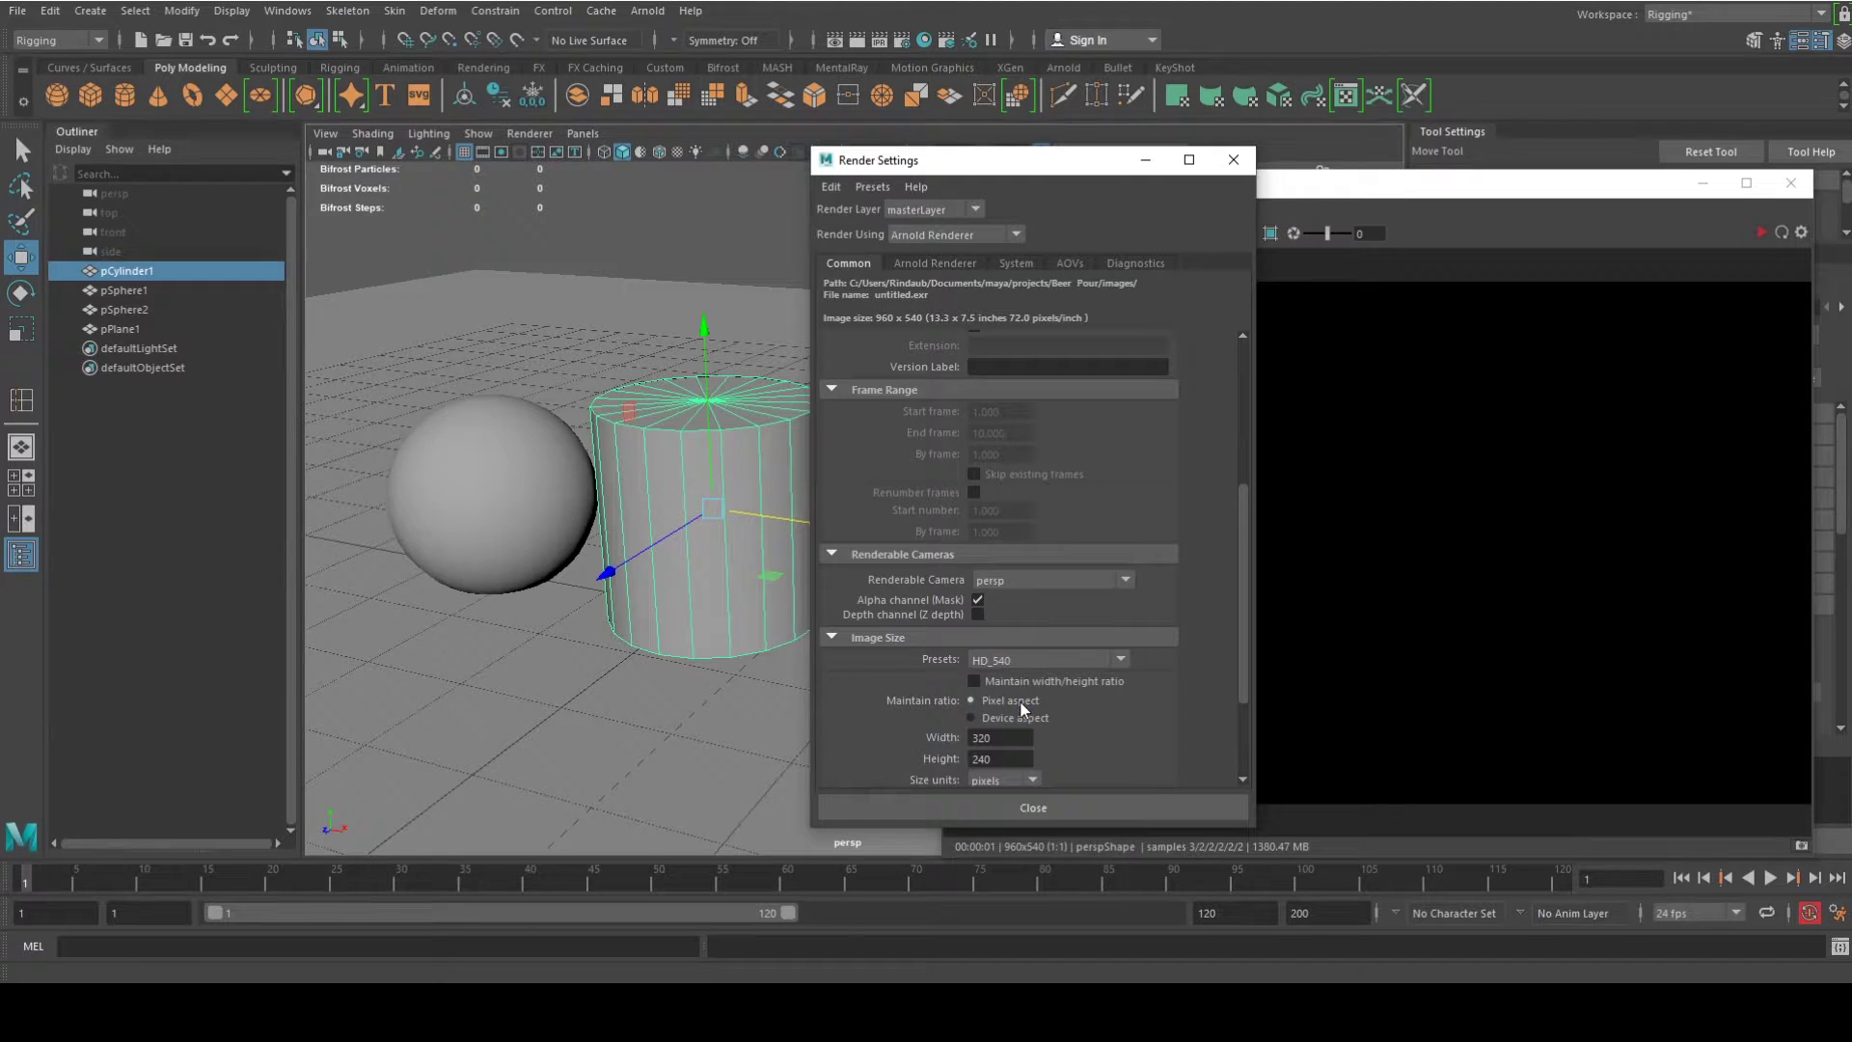
{"action": "left_click", "coordinate": [1234, 159]}
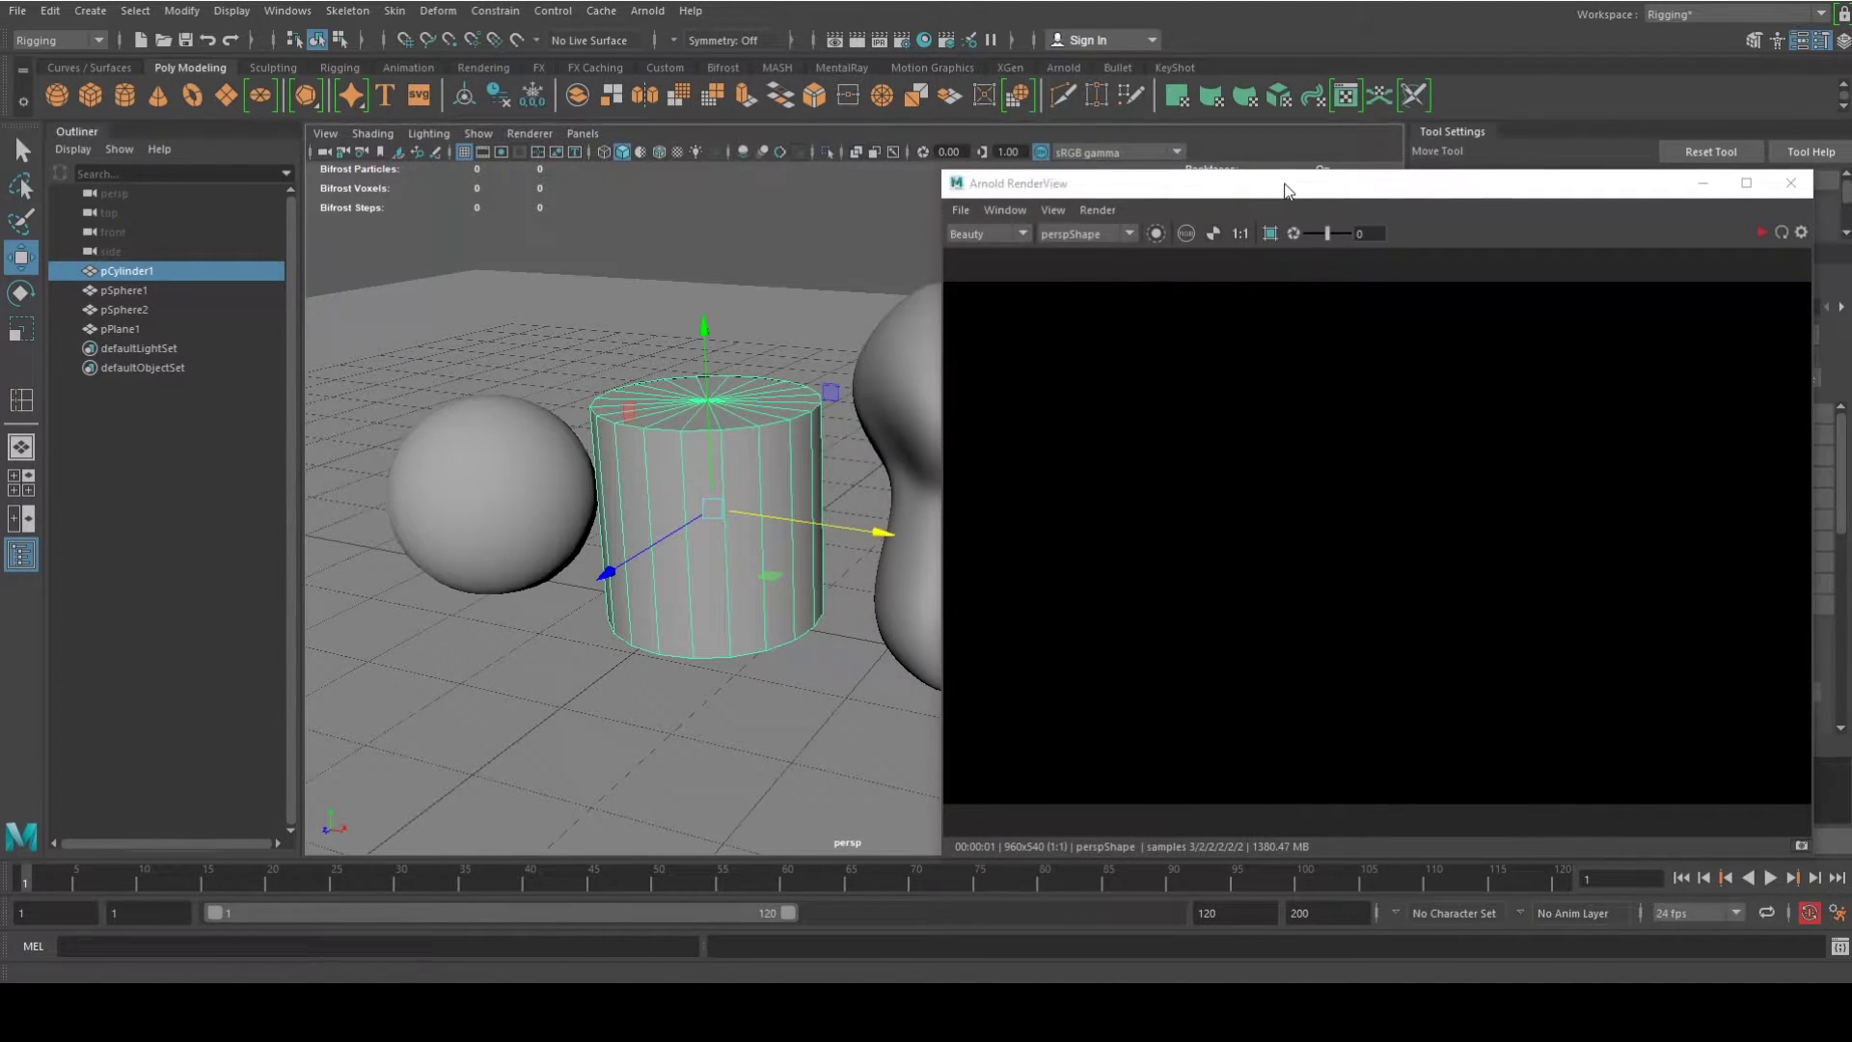
Shrink the Arnold RenderView window to fit the small render and park it outside the viewport, over the Attribute Editor.
{"action": "left_click_drag", "start_coordinate": [1282, 182], "coordinate": [1155, 42]}
{"action": "left_click_drag", "start_coordinate": [962, 116], "coordinate": [1483, 123]}
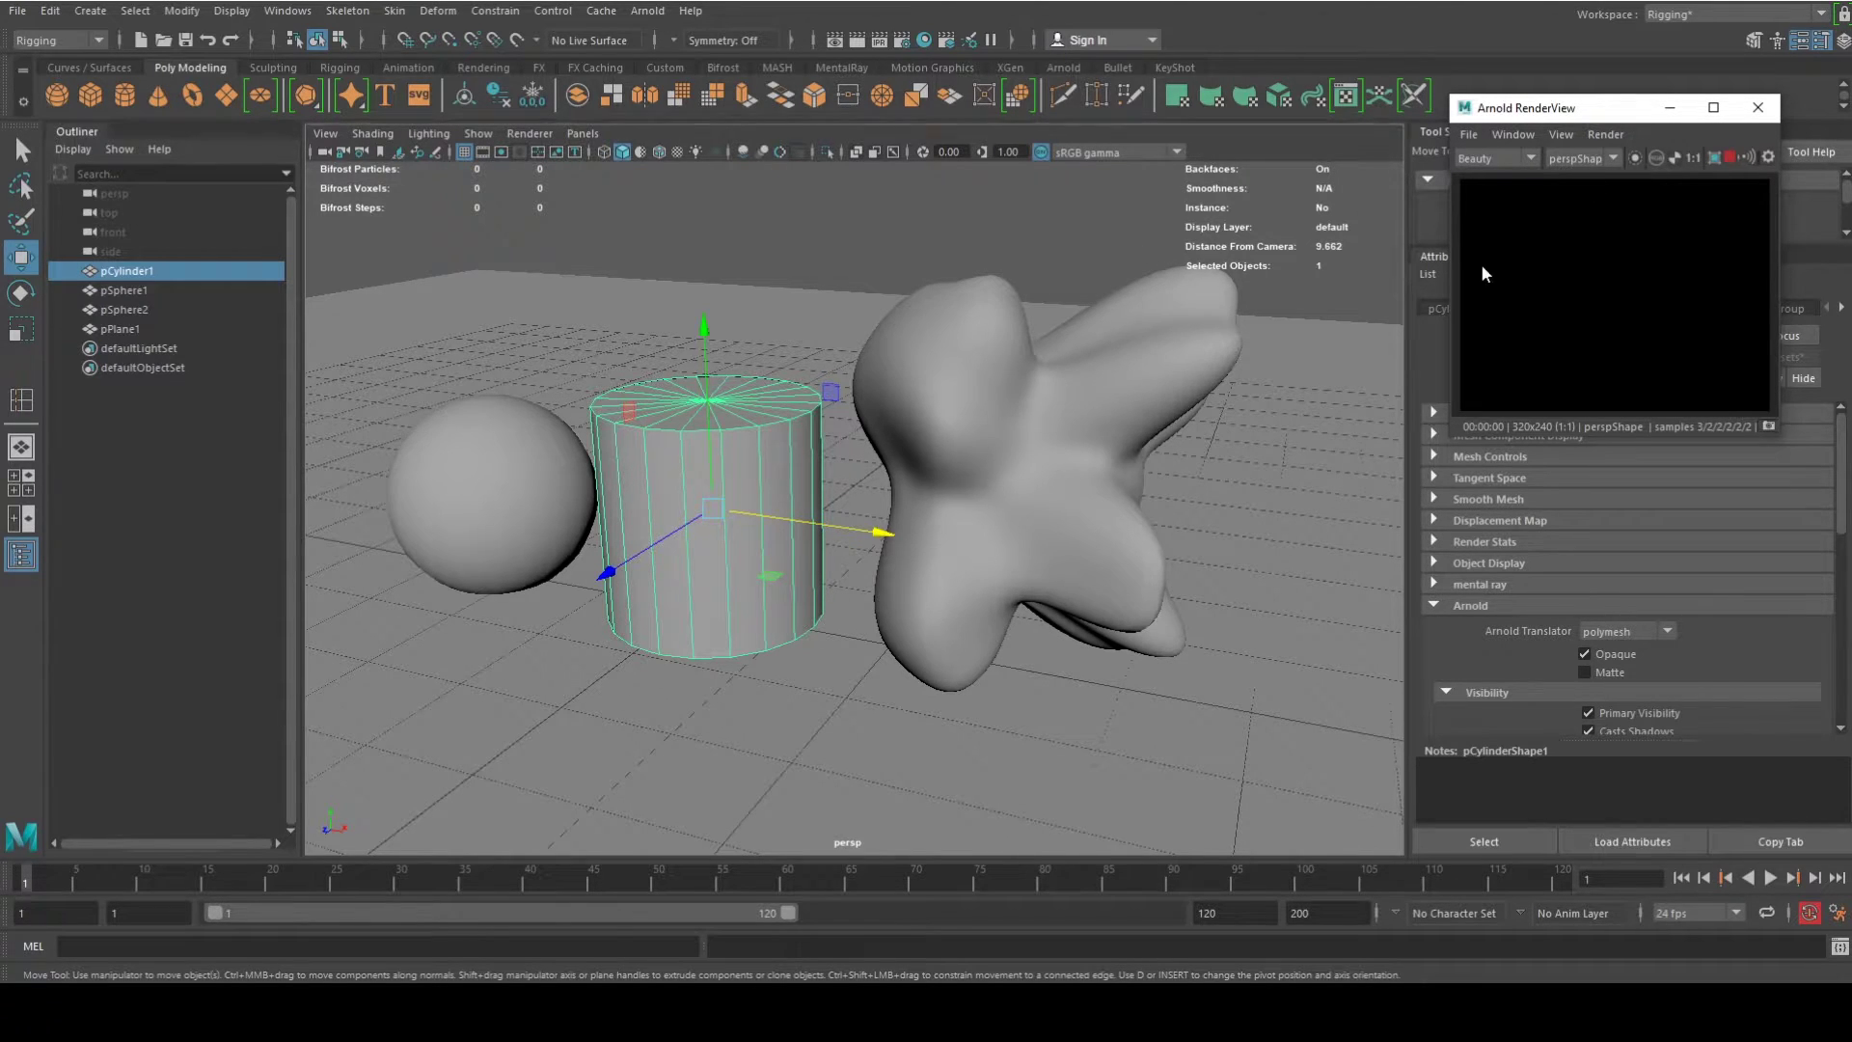
Add an Arnold Skydome Light to the scene and keep it selected.
{"action": "left_click", "coordinate": [649, 12]}
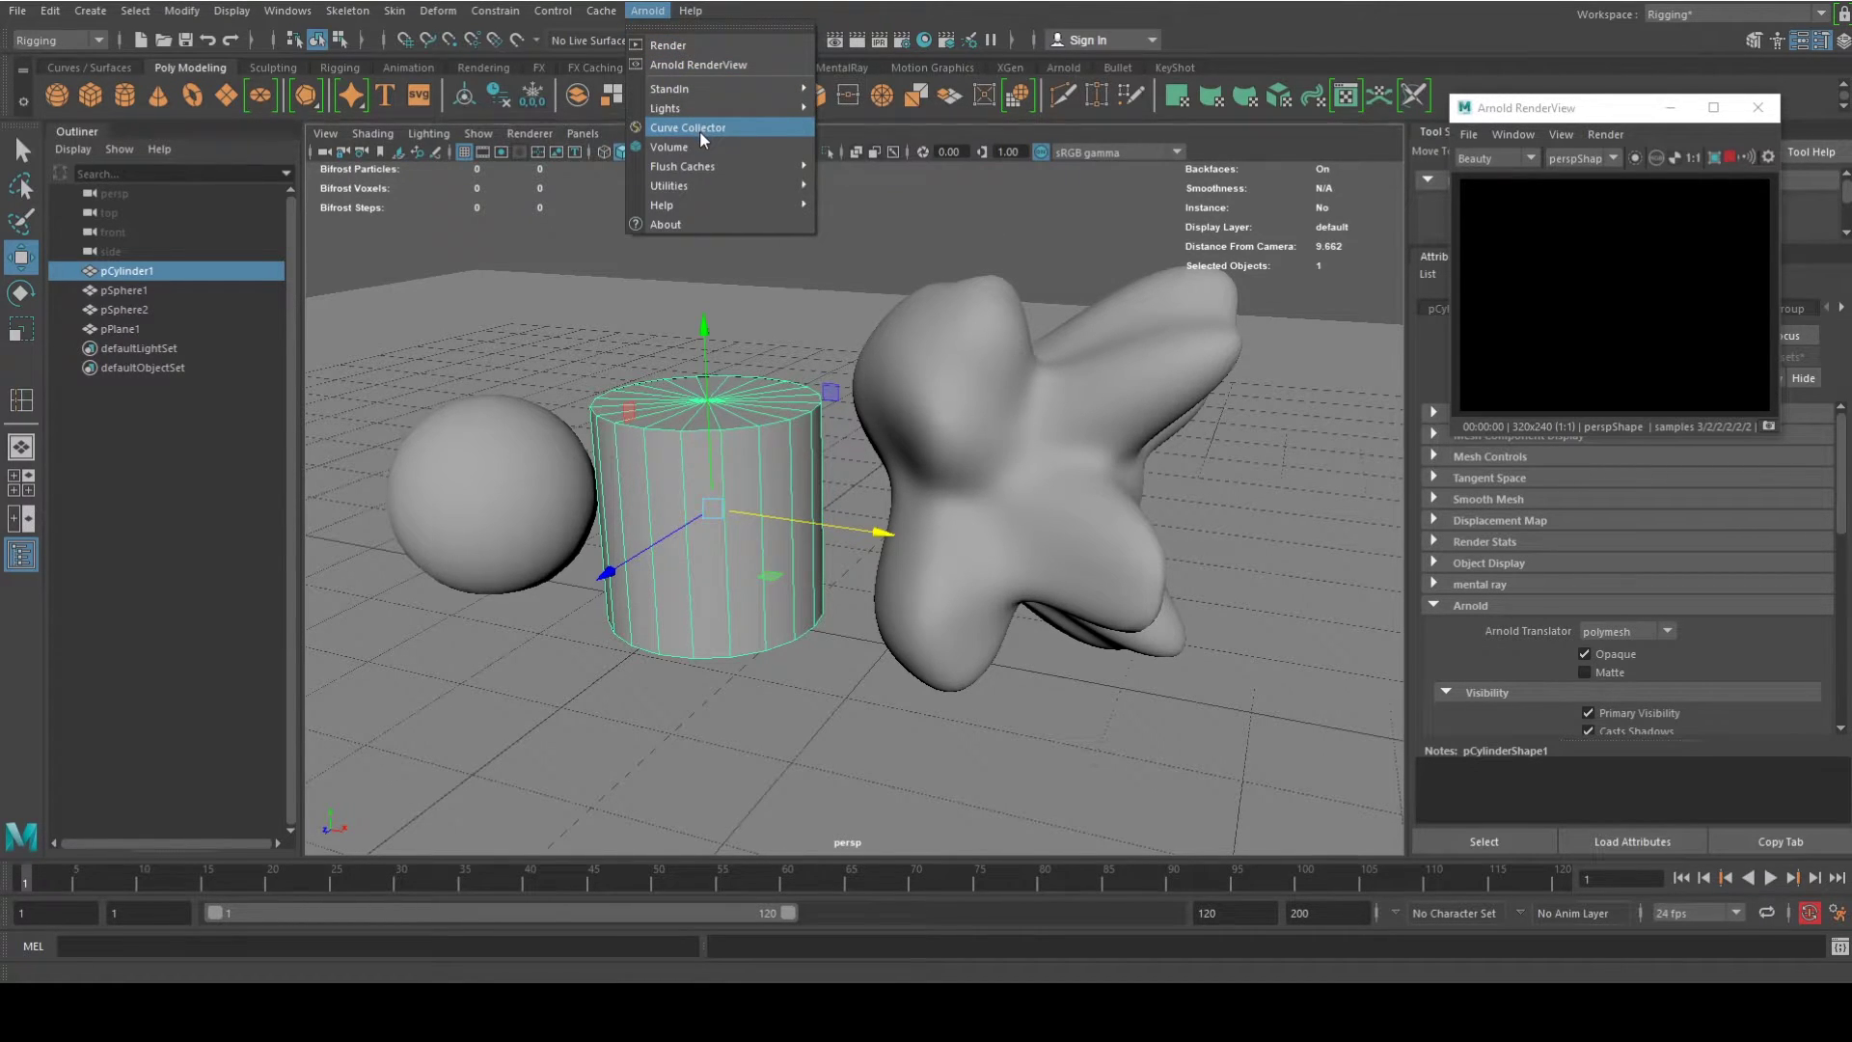
{"action": "mouse_move", "coordinate": [712, 110]}
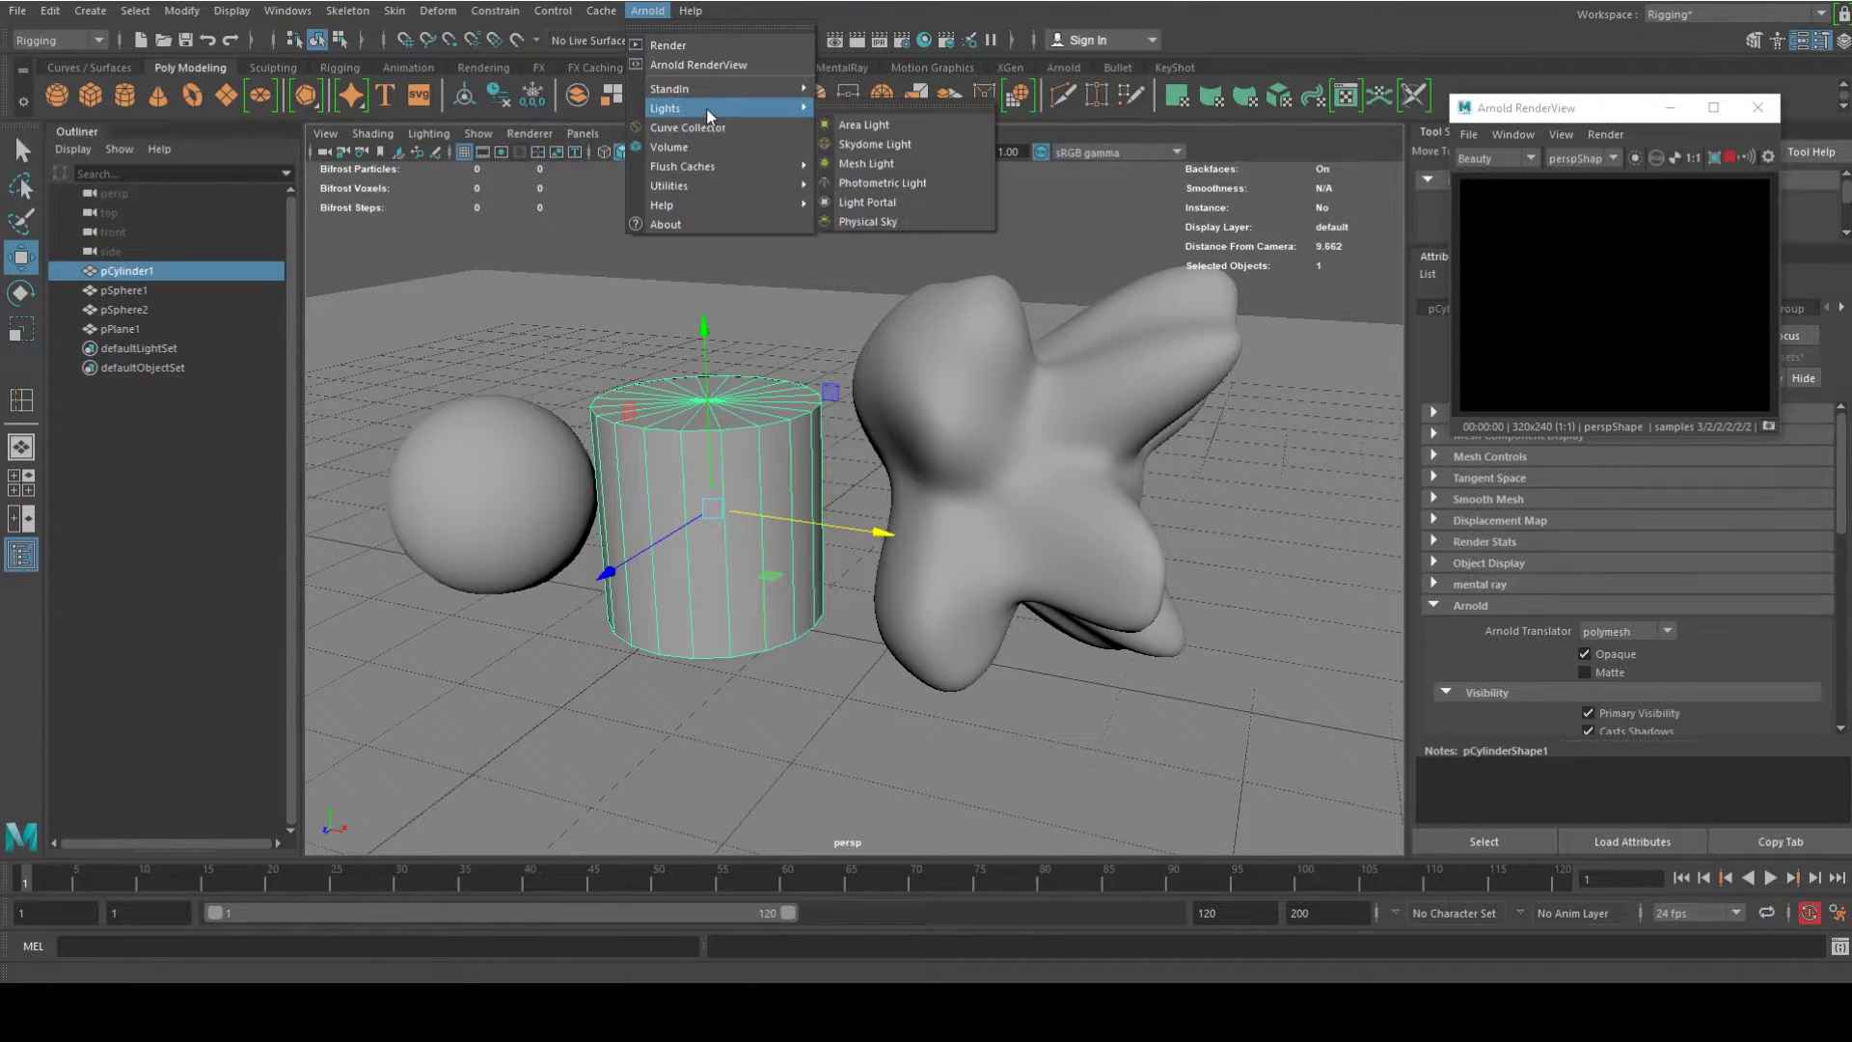
{"action": "left_click", "coordinate": [866, 144]}
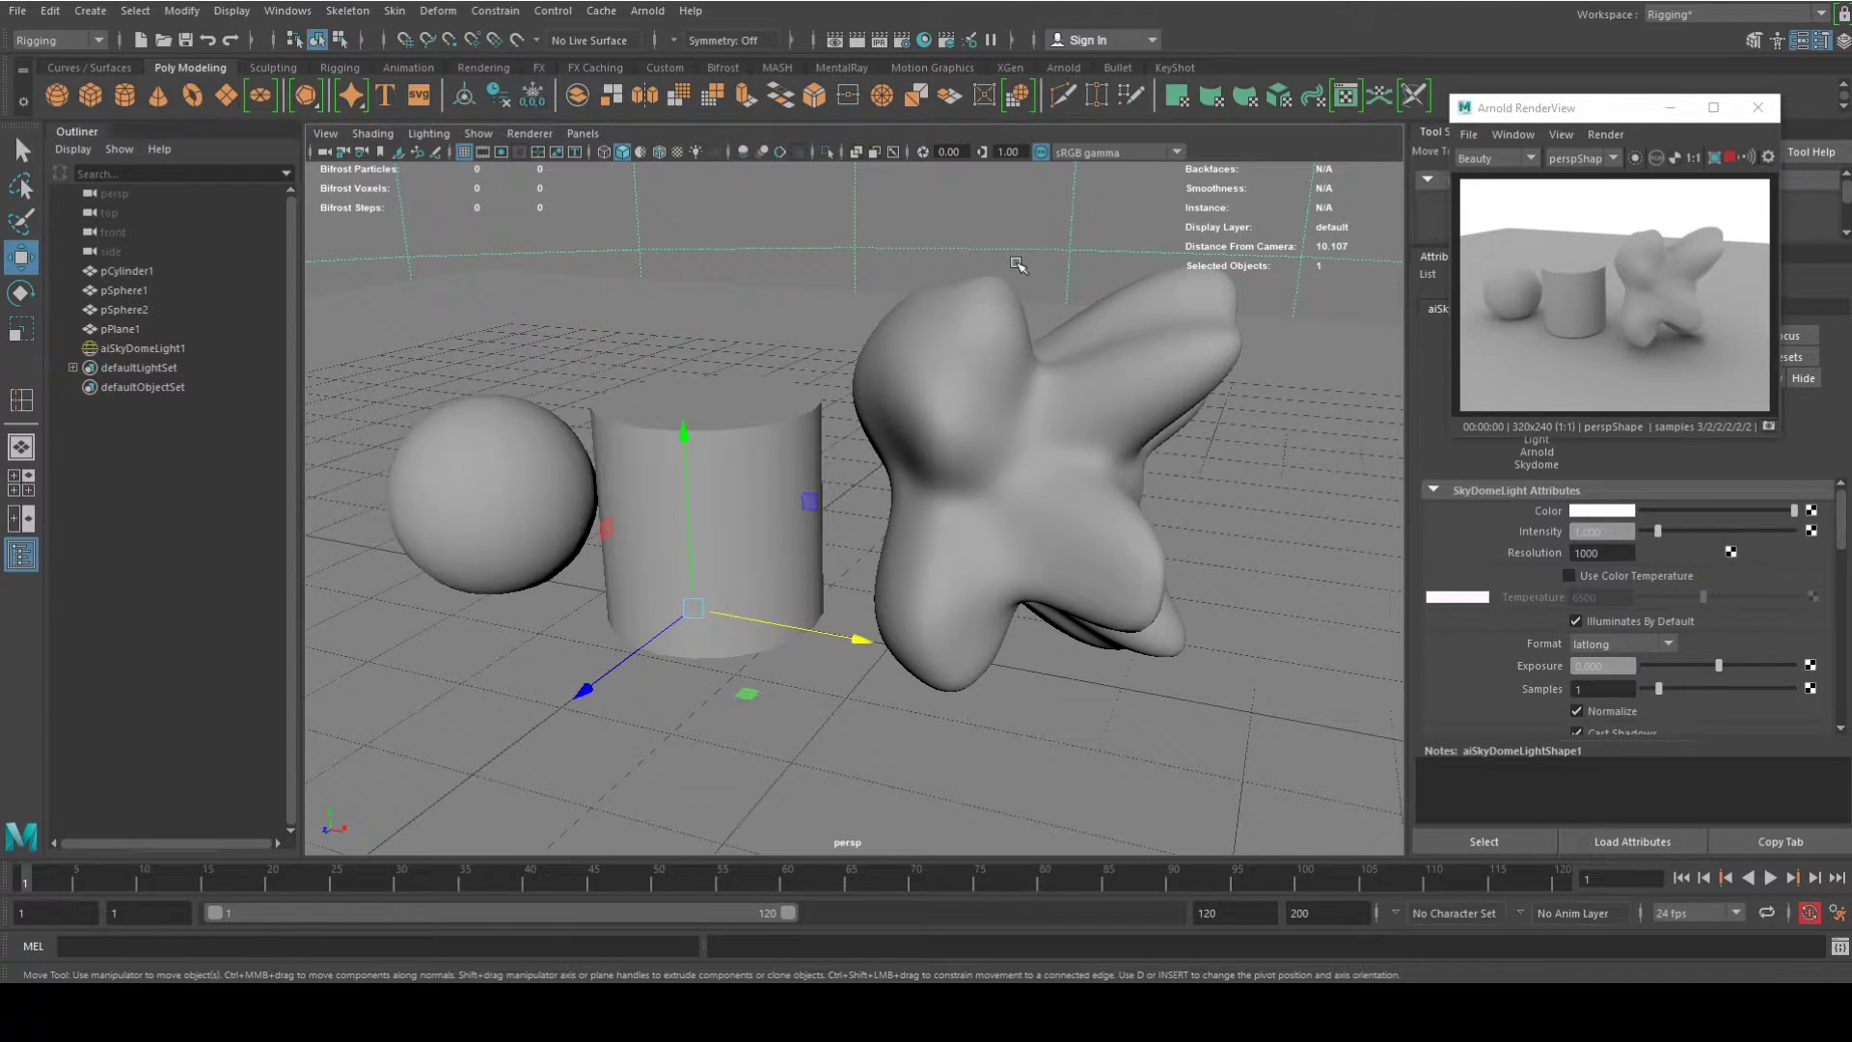
{"action": "left_click", "coordinate": [1020, 263]}
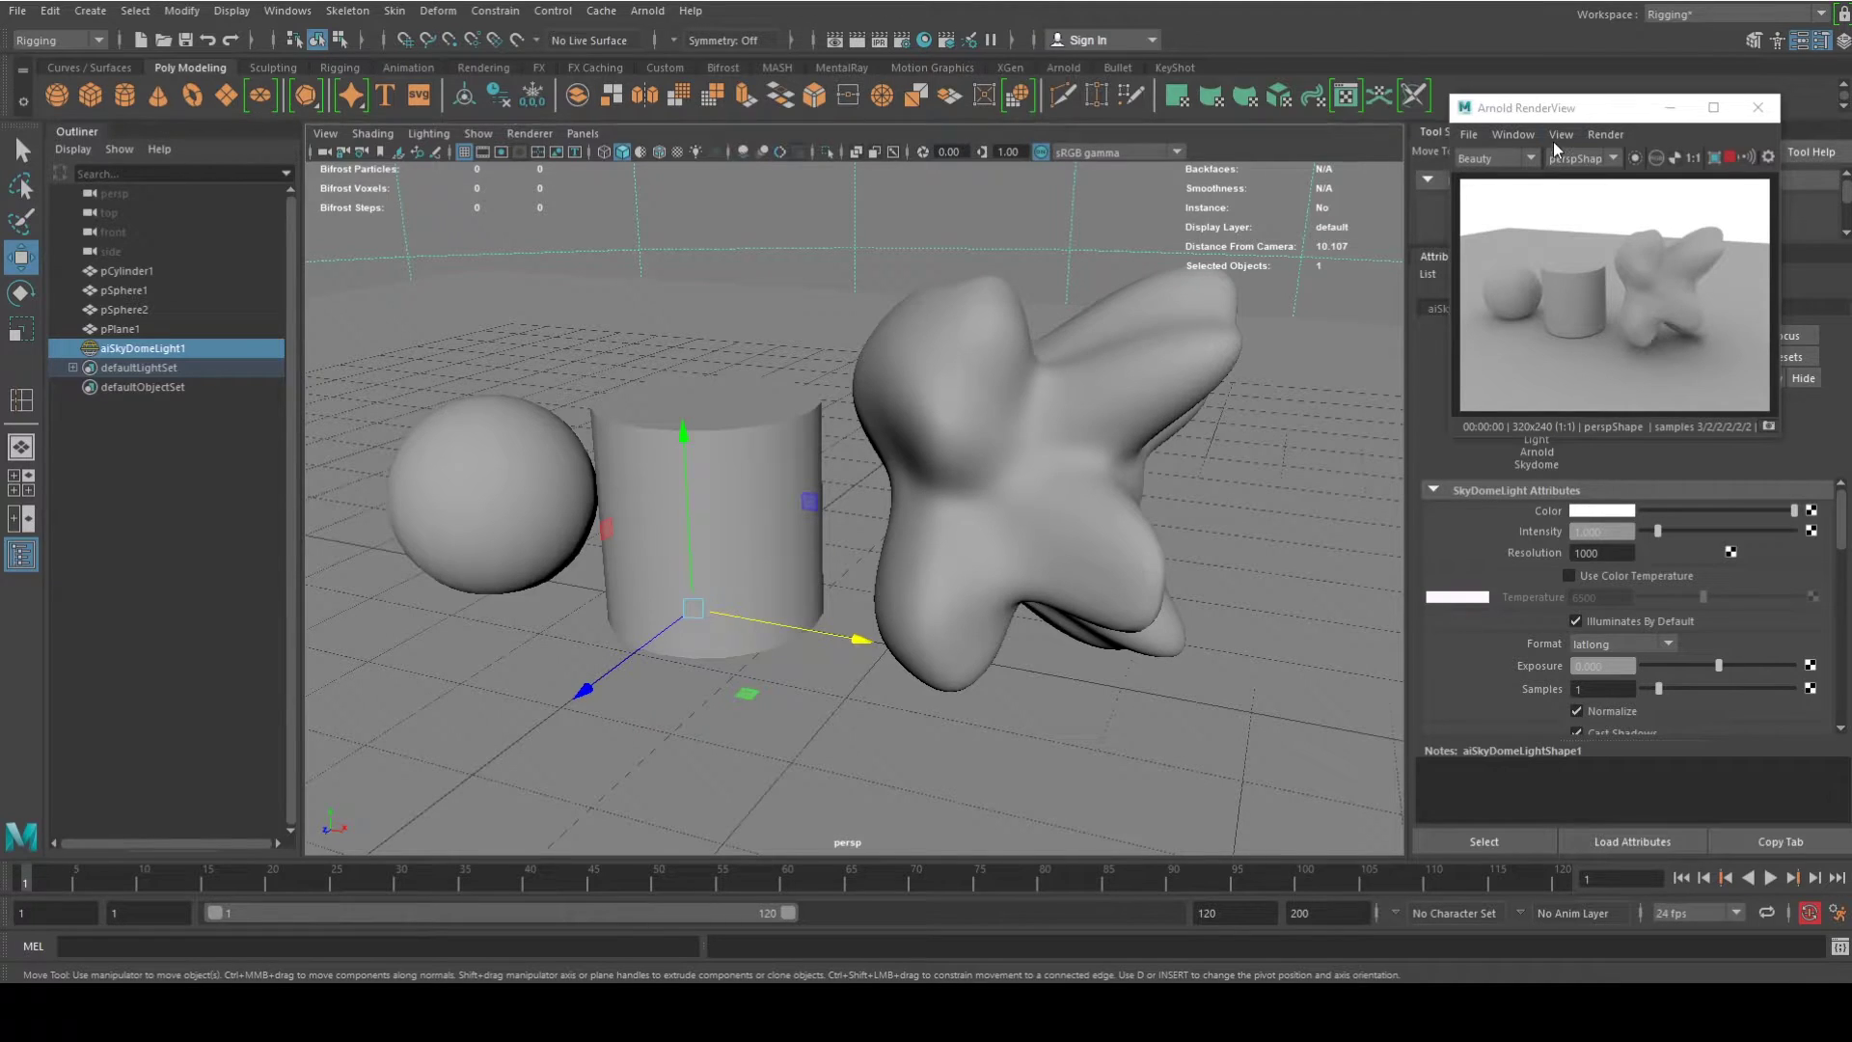
Move the Arnold RenderView window clear of the Attribute Editor and map a File texture to the skydome light's Color.
{"action": "left_click_drag", "start_coordinate": [1561, 110], "coordinate": [1222, 275]}
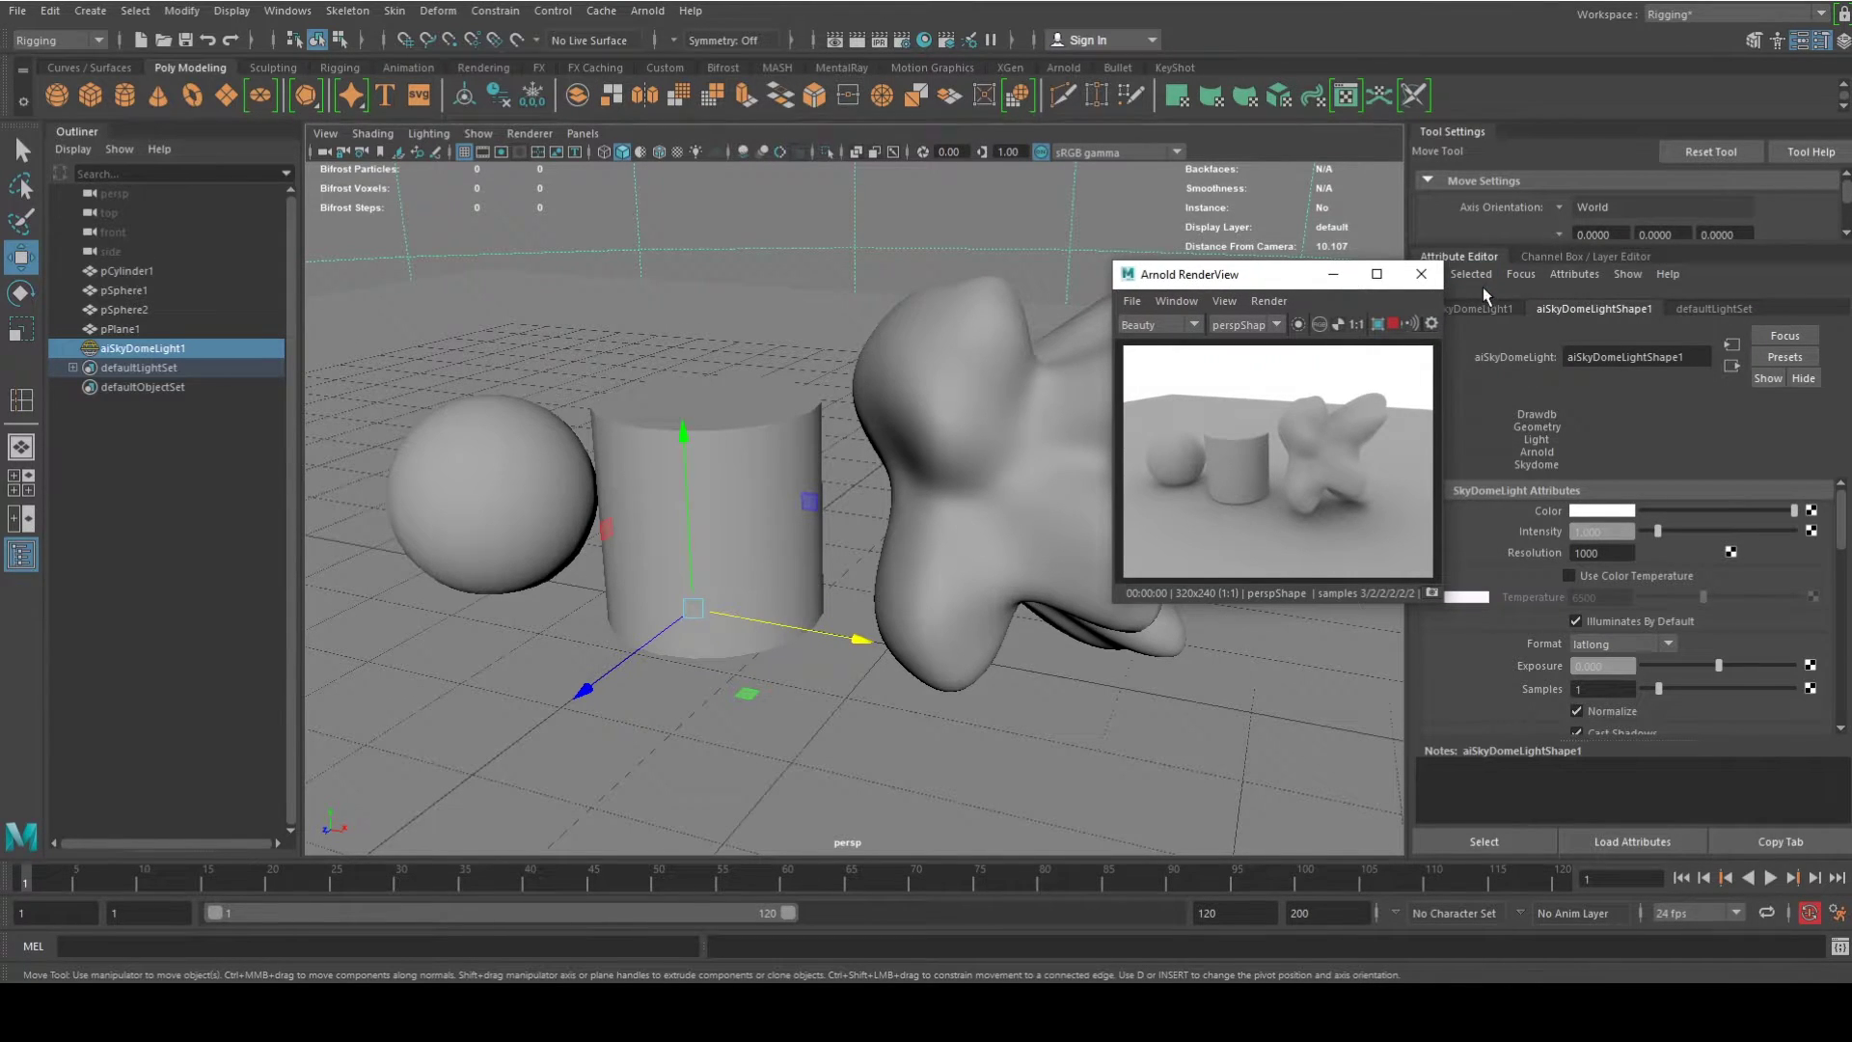
{"action": "left_click_drag", "start_coordinate": [1328, 278], "coordinate": [1235, 275]}
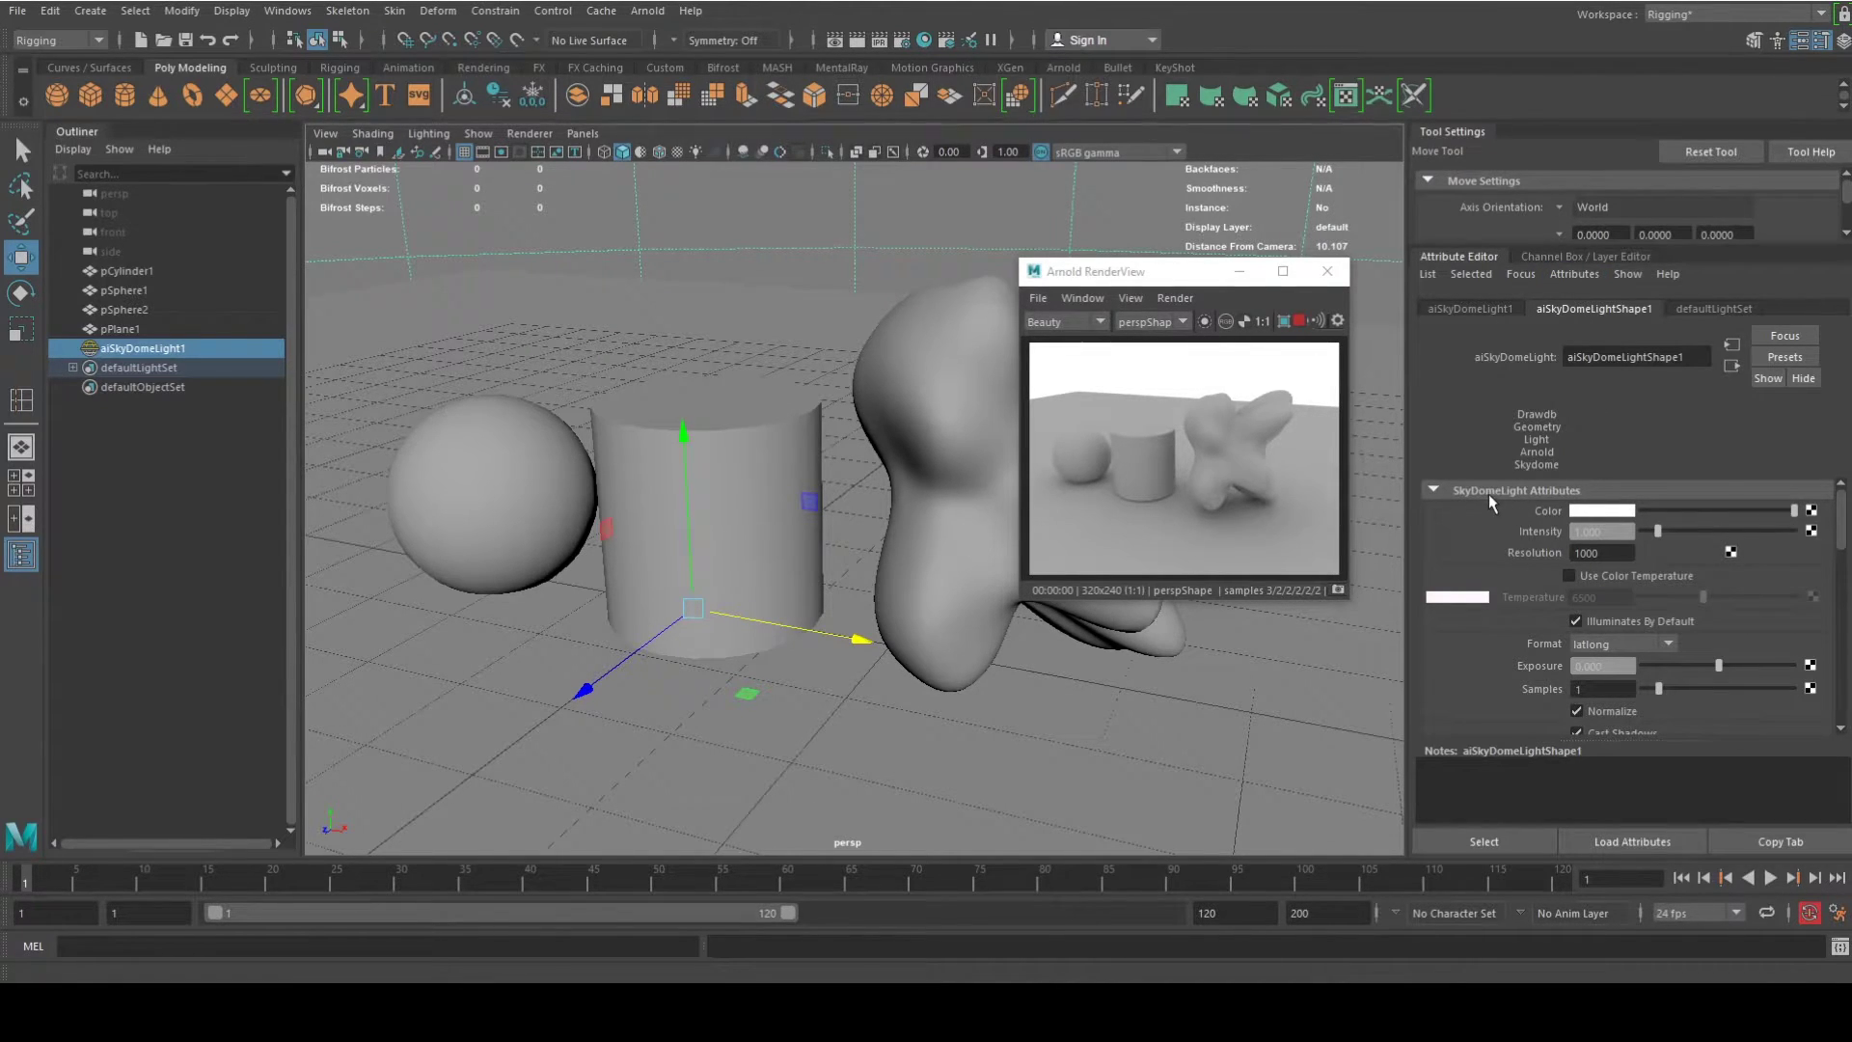
{"action": "left_click", "coordinate": [1812, 512]}
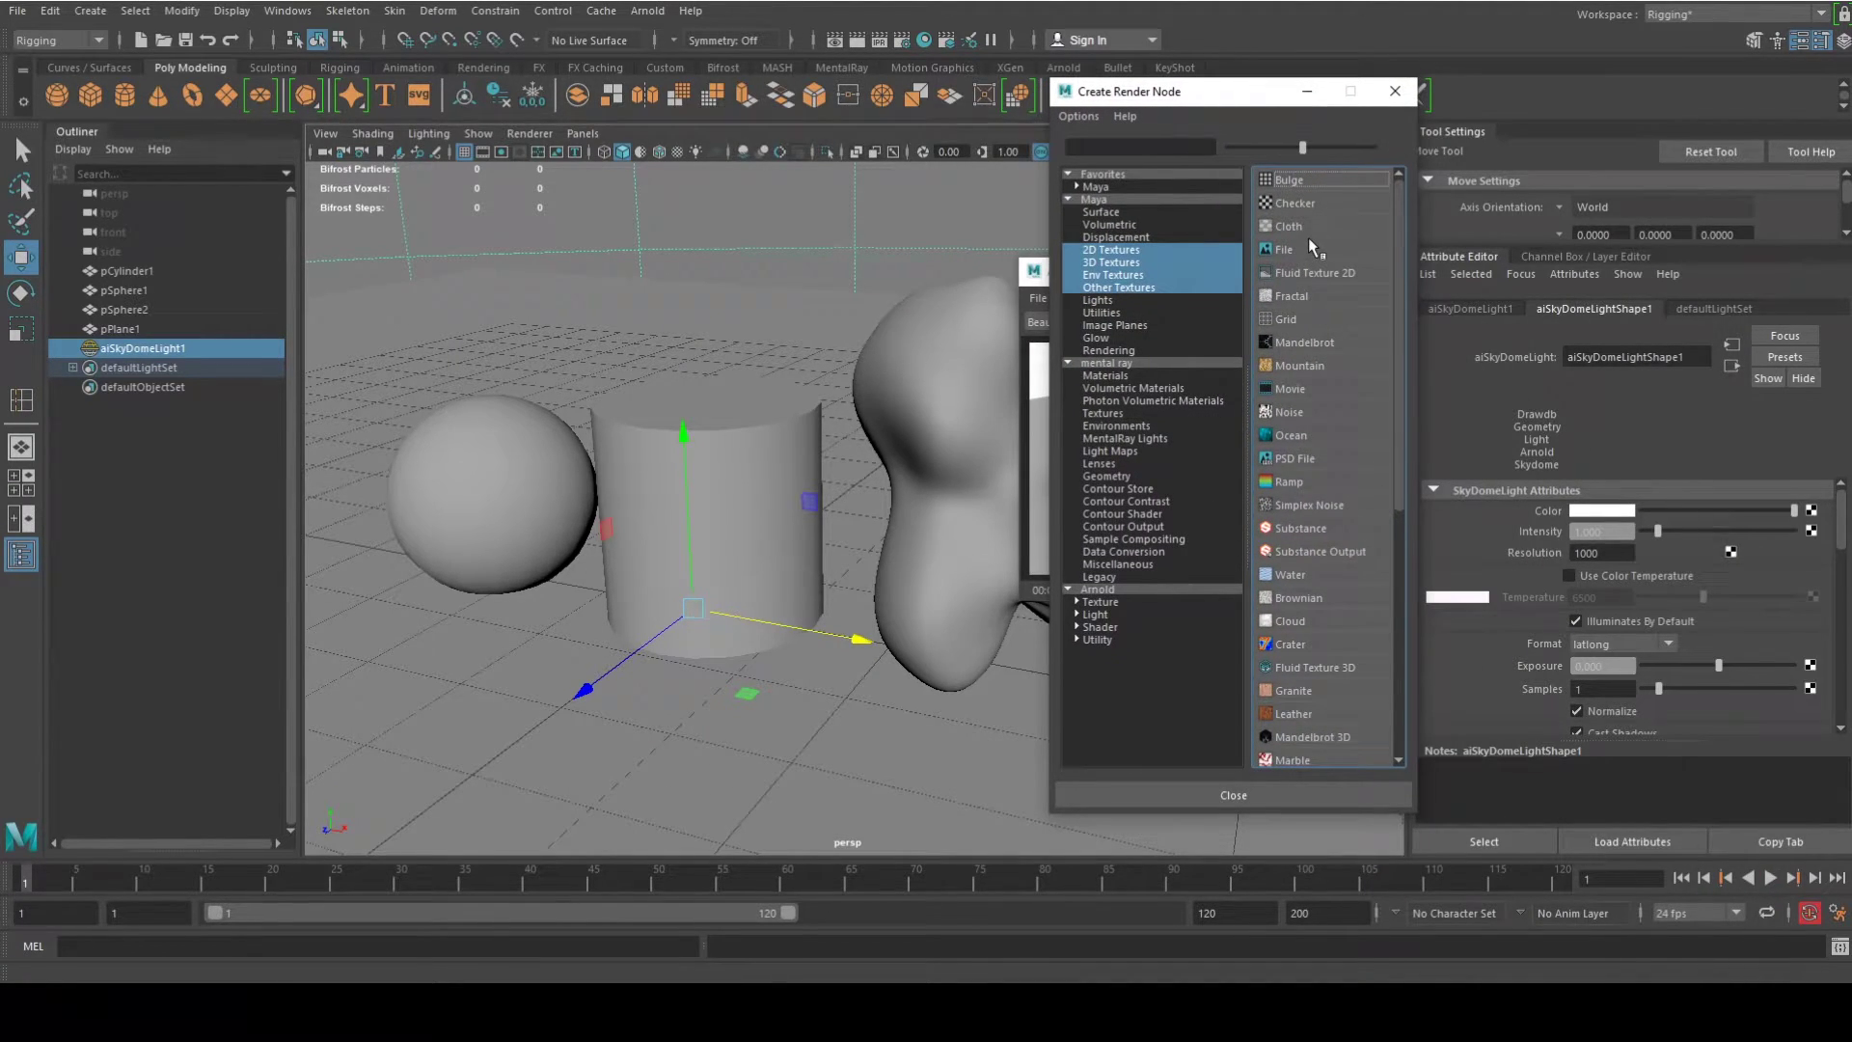
{"action": "left_click", "coordinate": [1307, 247]}
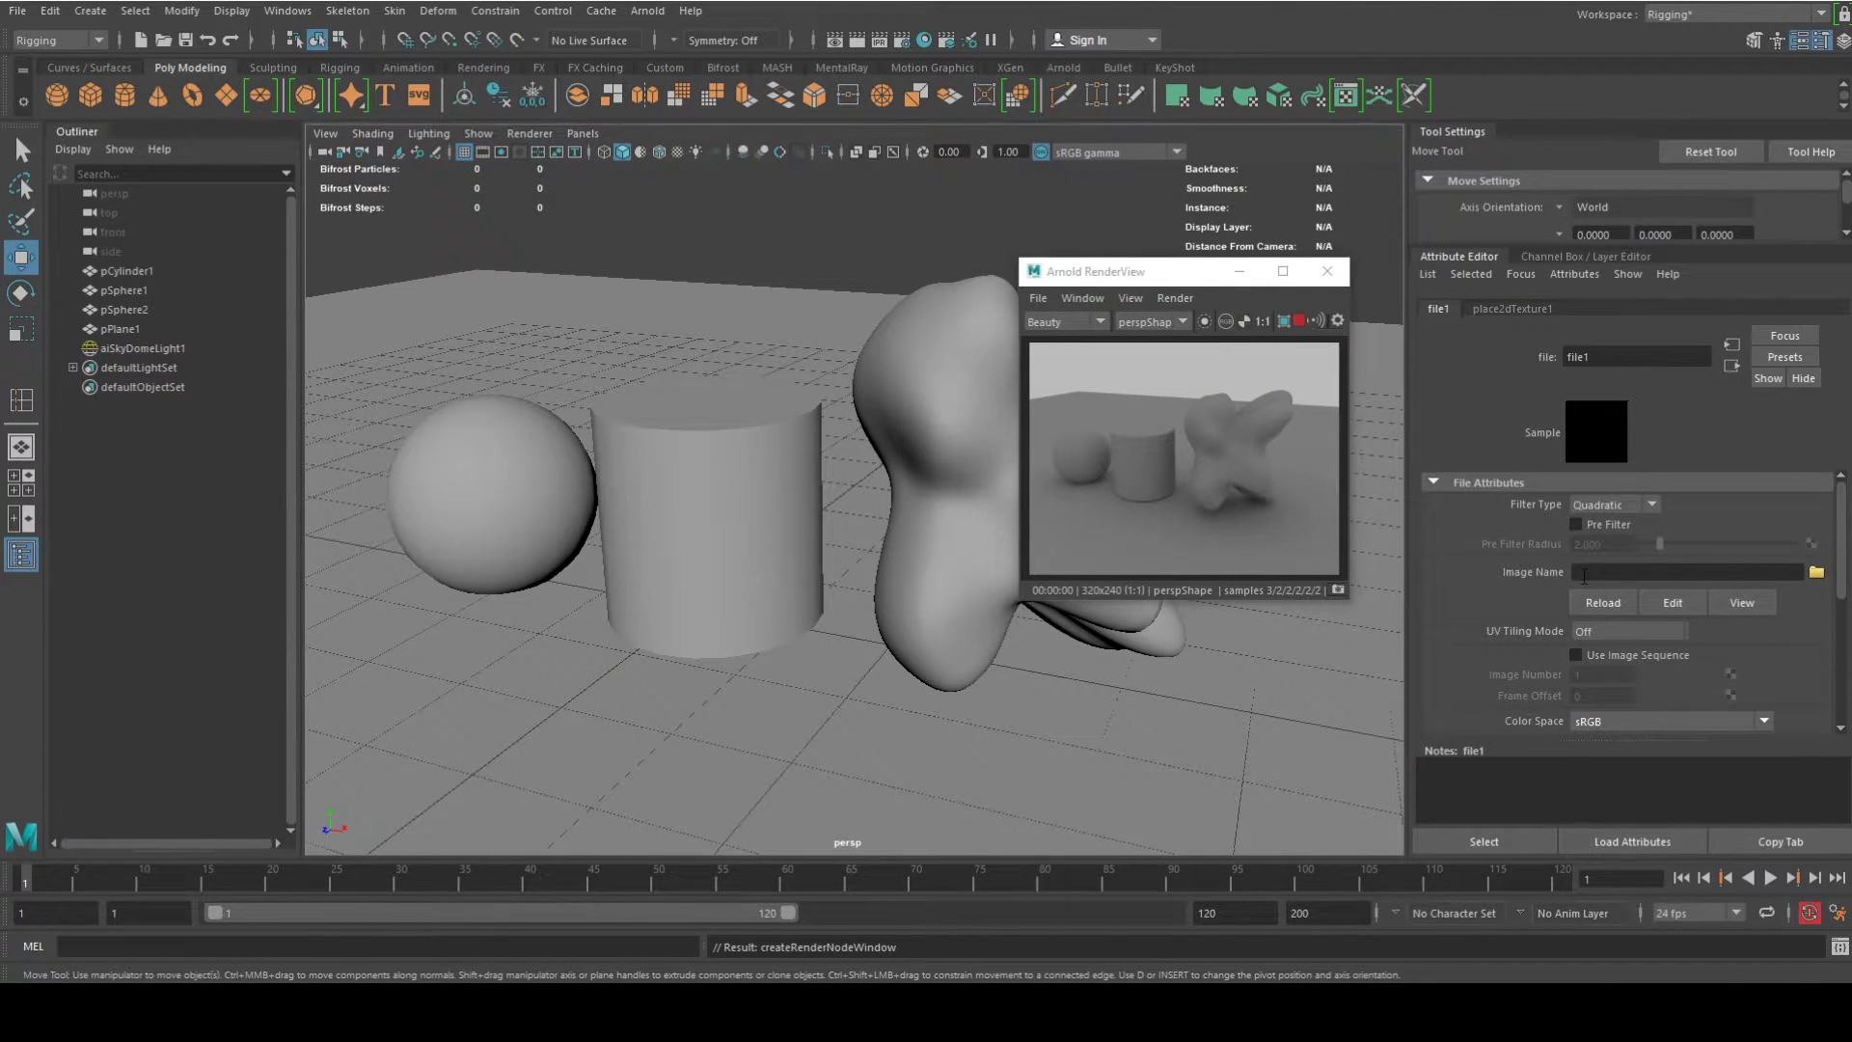
Preview the images in the sourceimages folder and load spruit_sunrise.jpg as the skydome light's file texture.
{"action": "left_click", "coordinate": [1817, 573]}
{"action": "left_click_drag", "start_coordinate": [936, 191], "coordinate": [880, 114]}
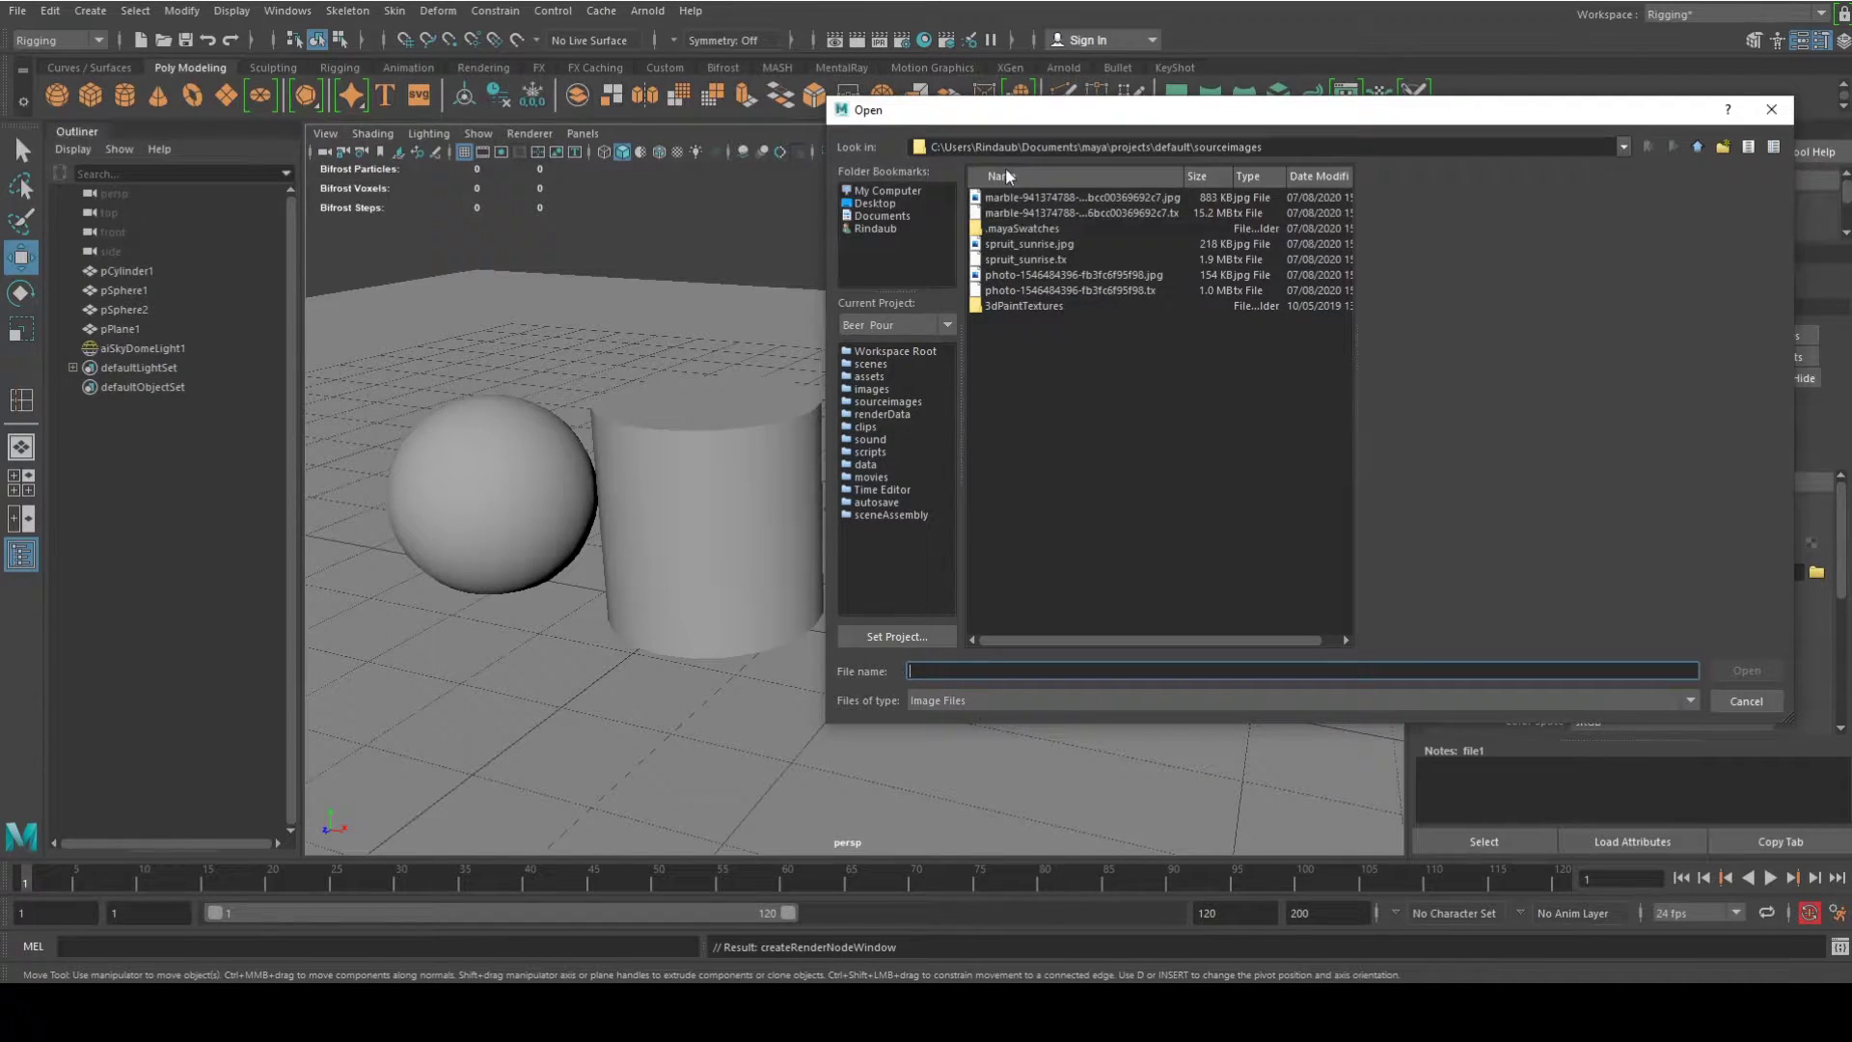
{"action": "left_click", "coordinate": [1066, 289]}
{"action": "left_click", "coordinate": [1068, 278]}
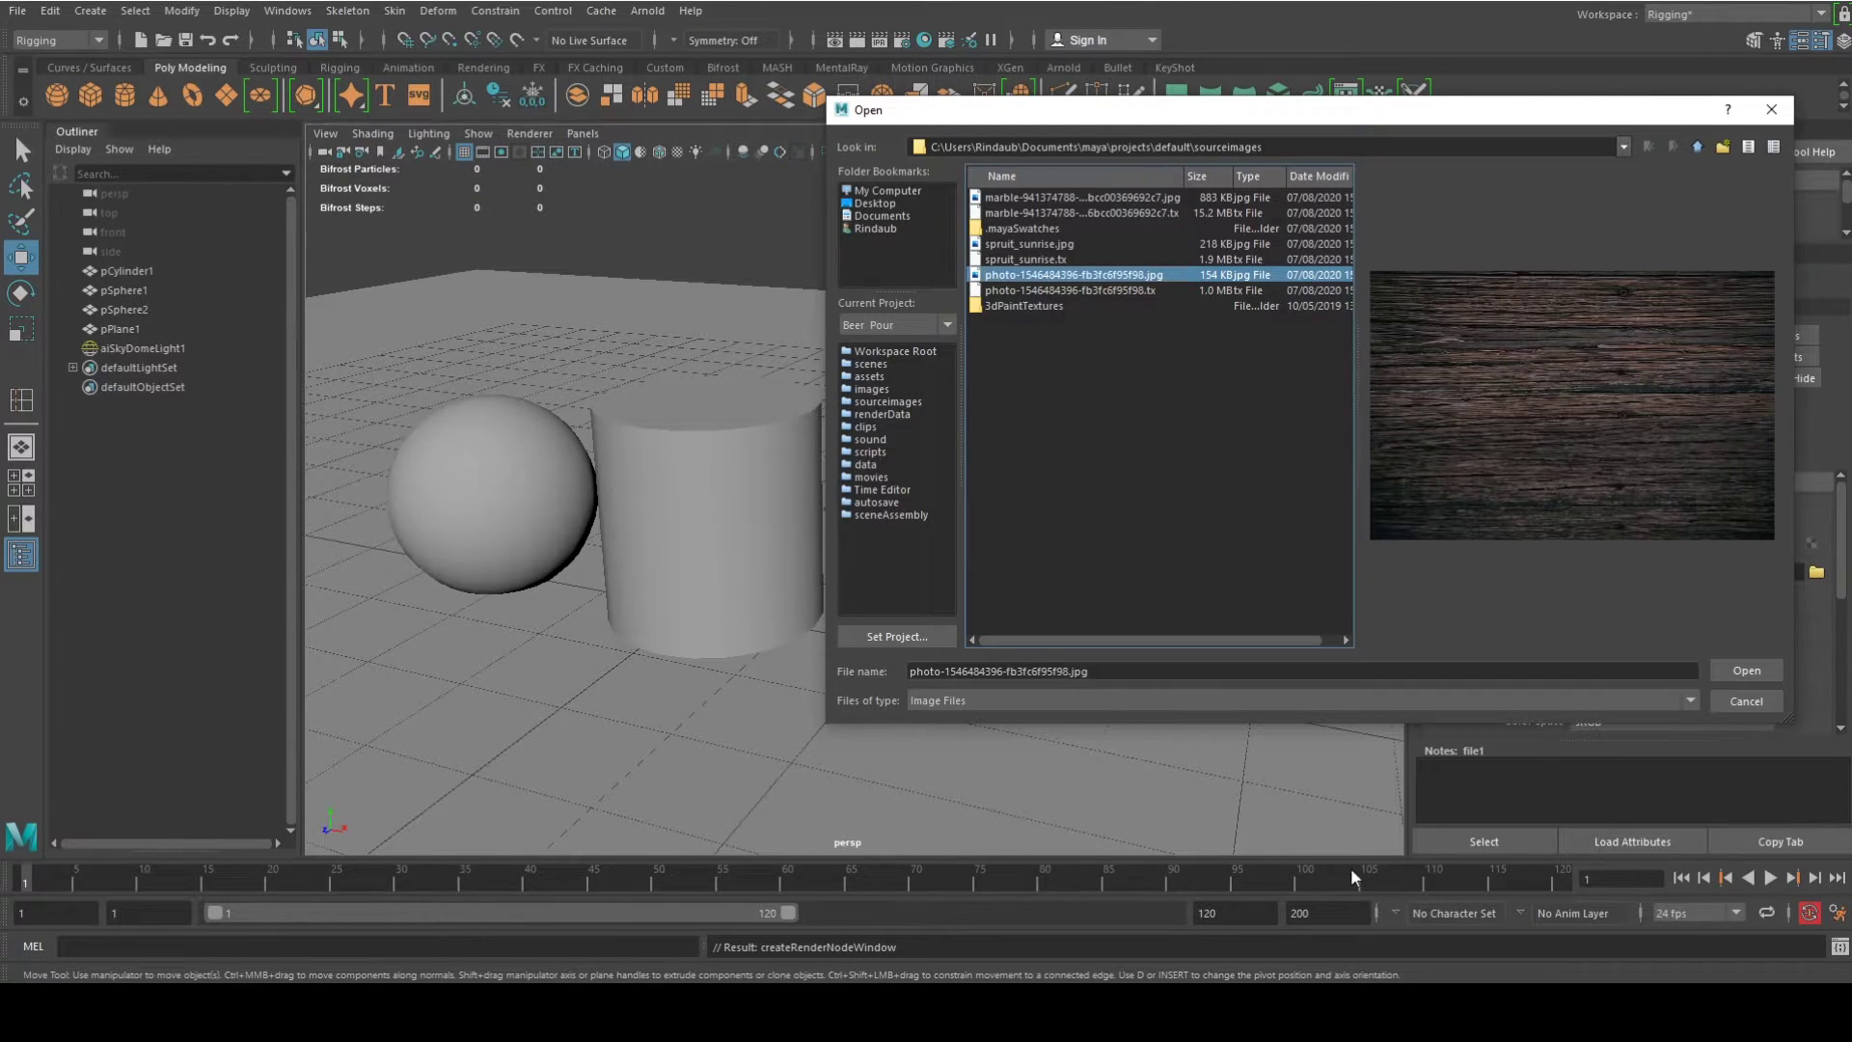
{"action": "mouse_move", "coordinate": [260, 1013]}
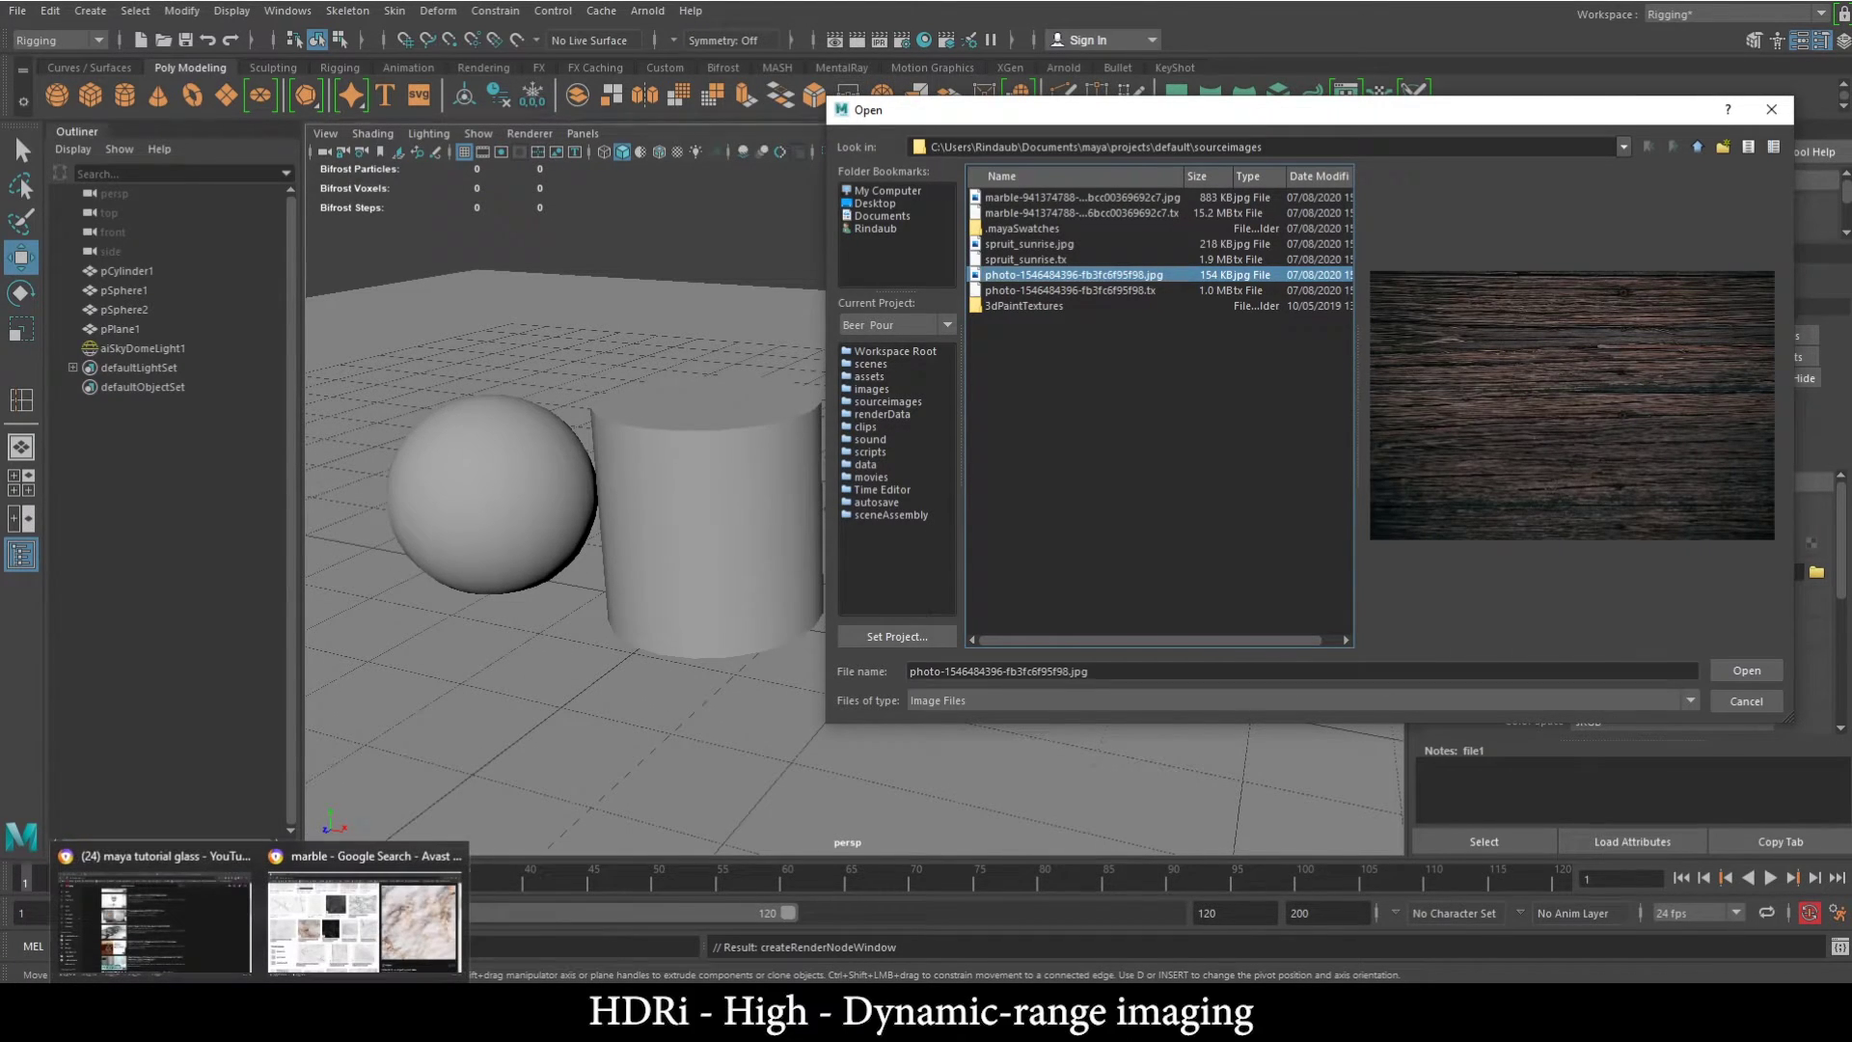
{"action": "left_click", "coordinate": [211, 969]}
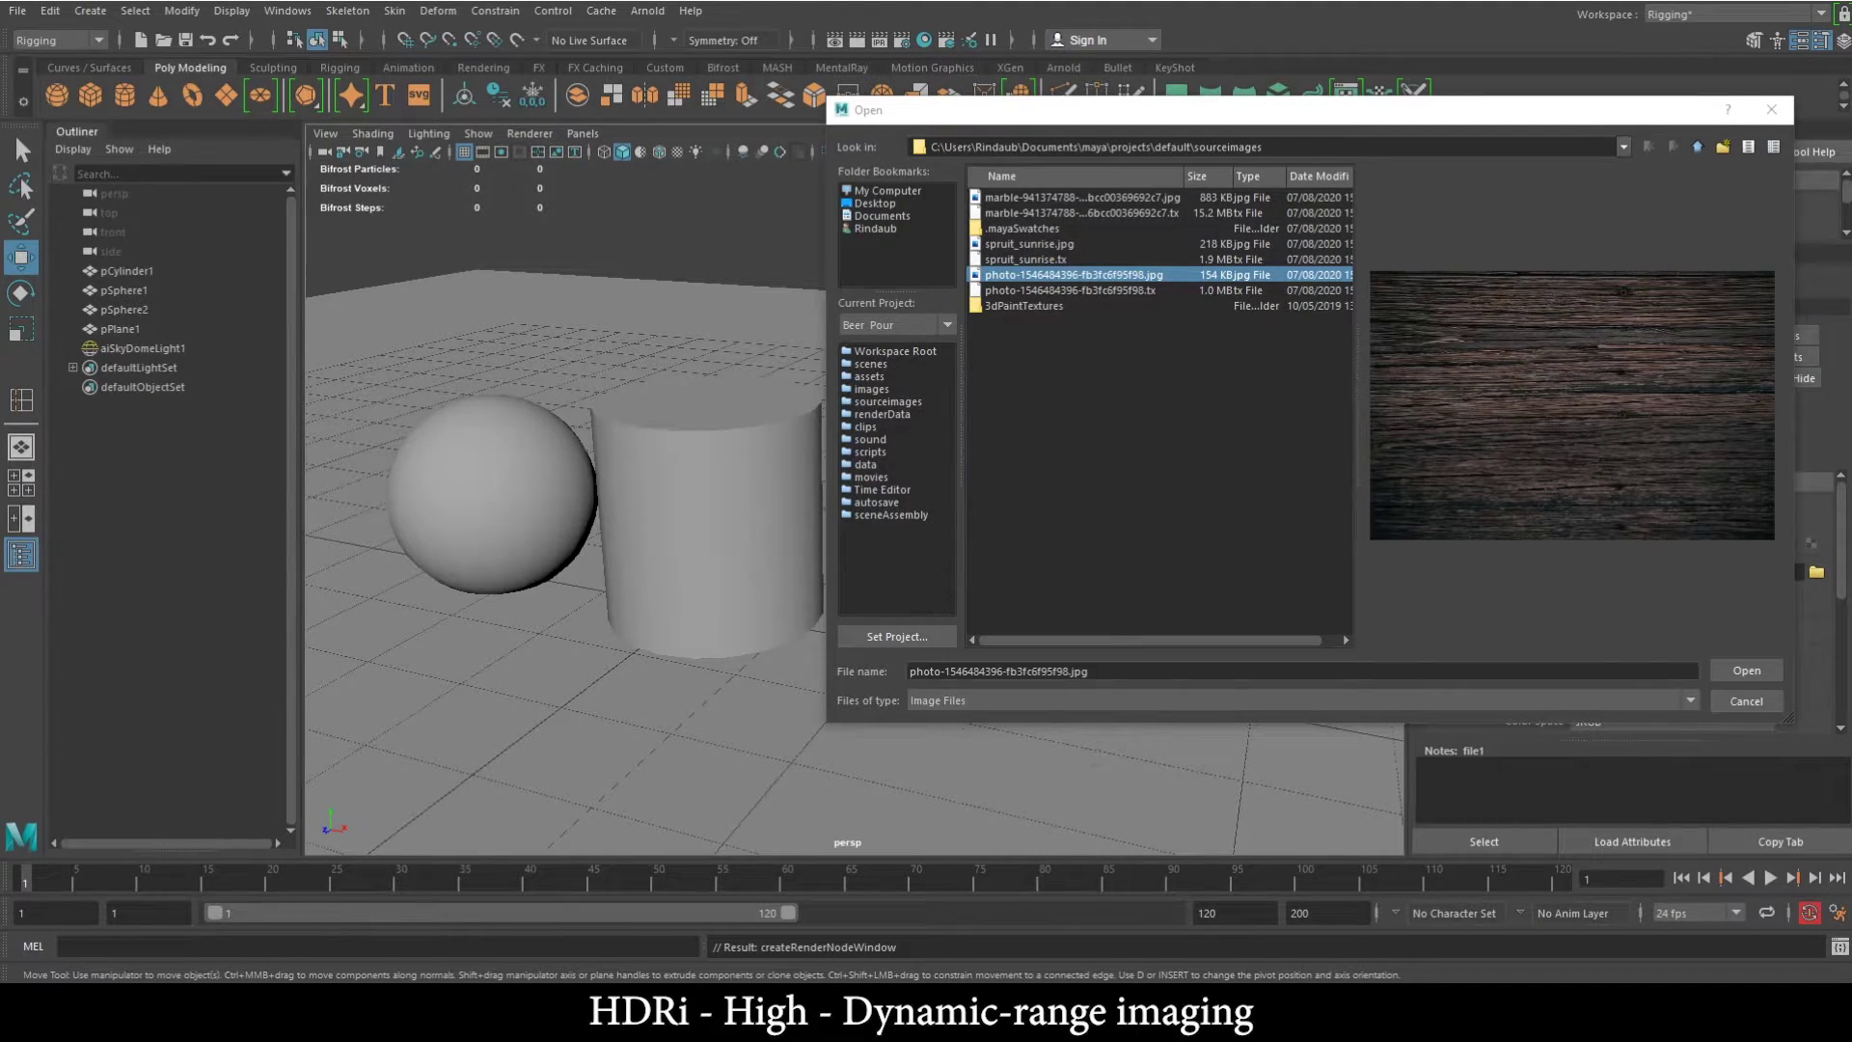
{"action": "left_click", "coordinate": [995, 295]}
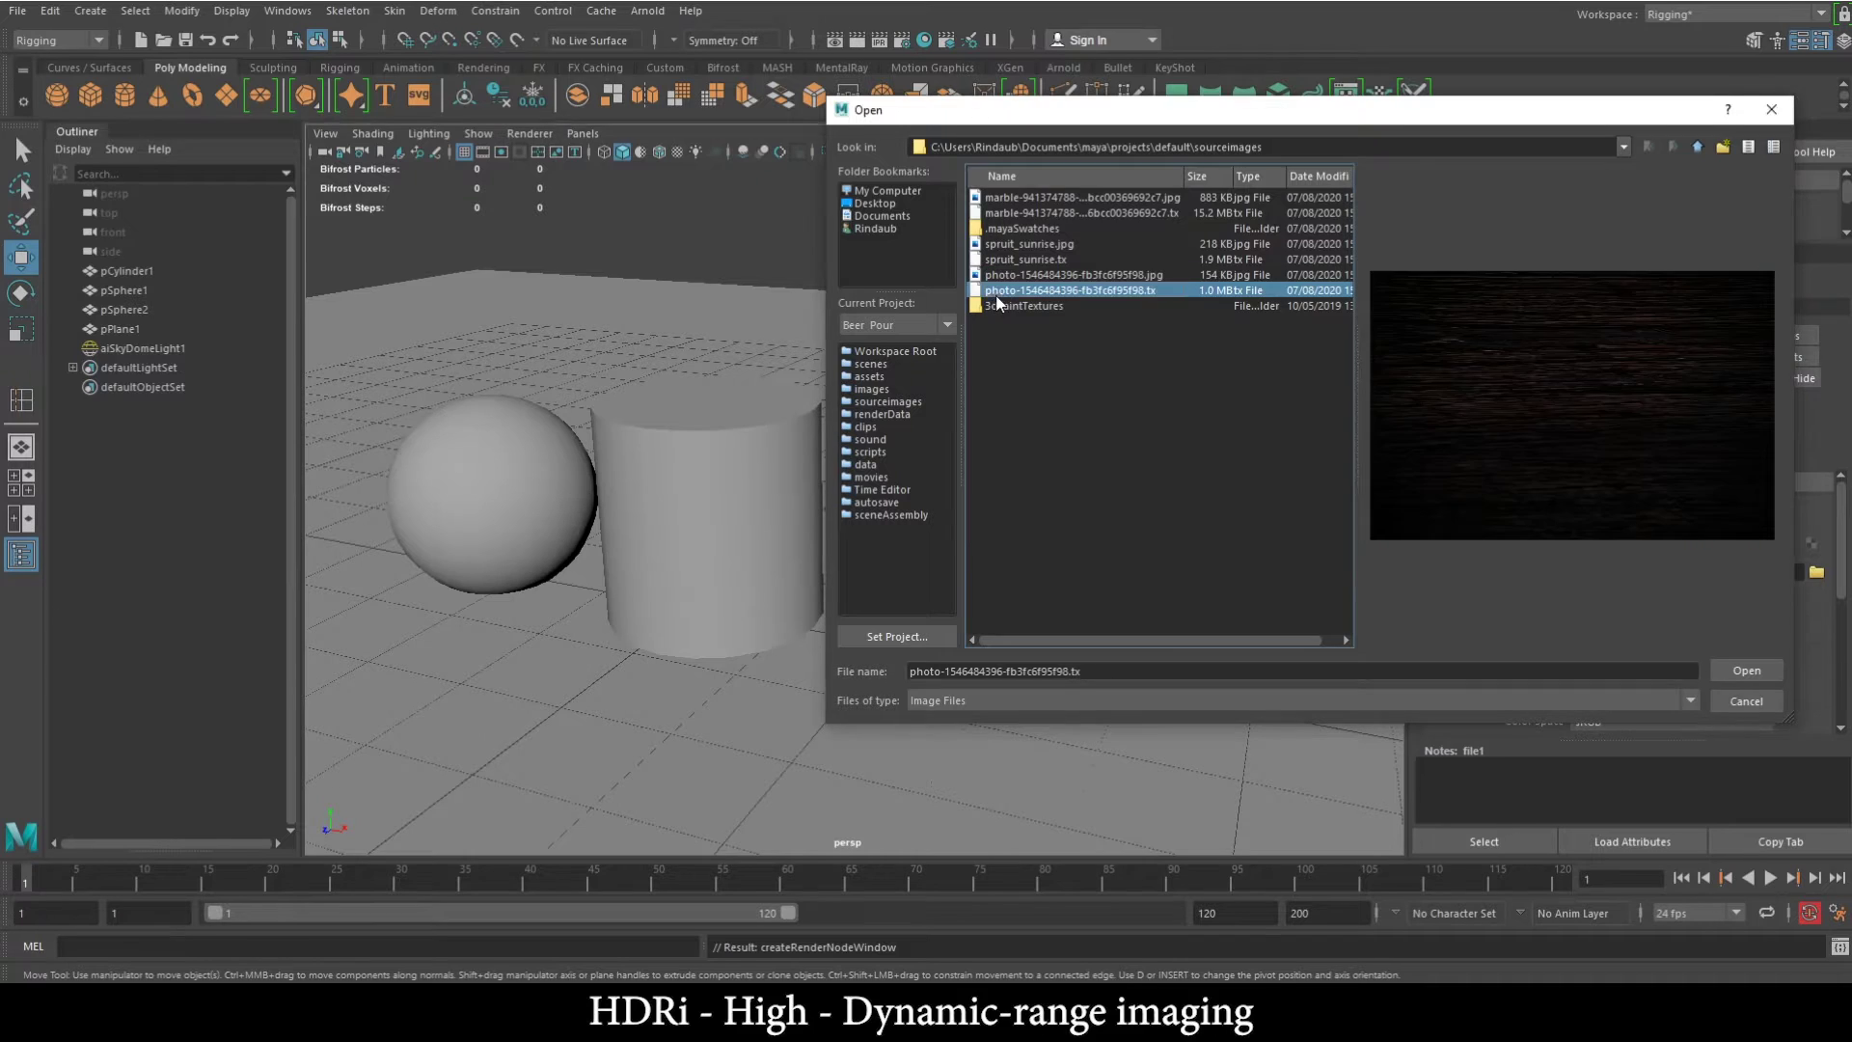
{"action": "left_click", "coordinate": [1001, 276]}
{"action": "left_click", "coordinate": [1018, 212]}
{"action": "left_click", "coordinate": [1027, 275]}
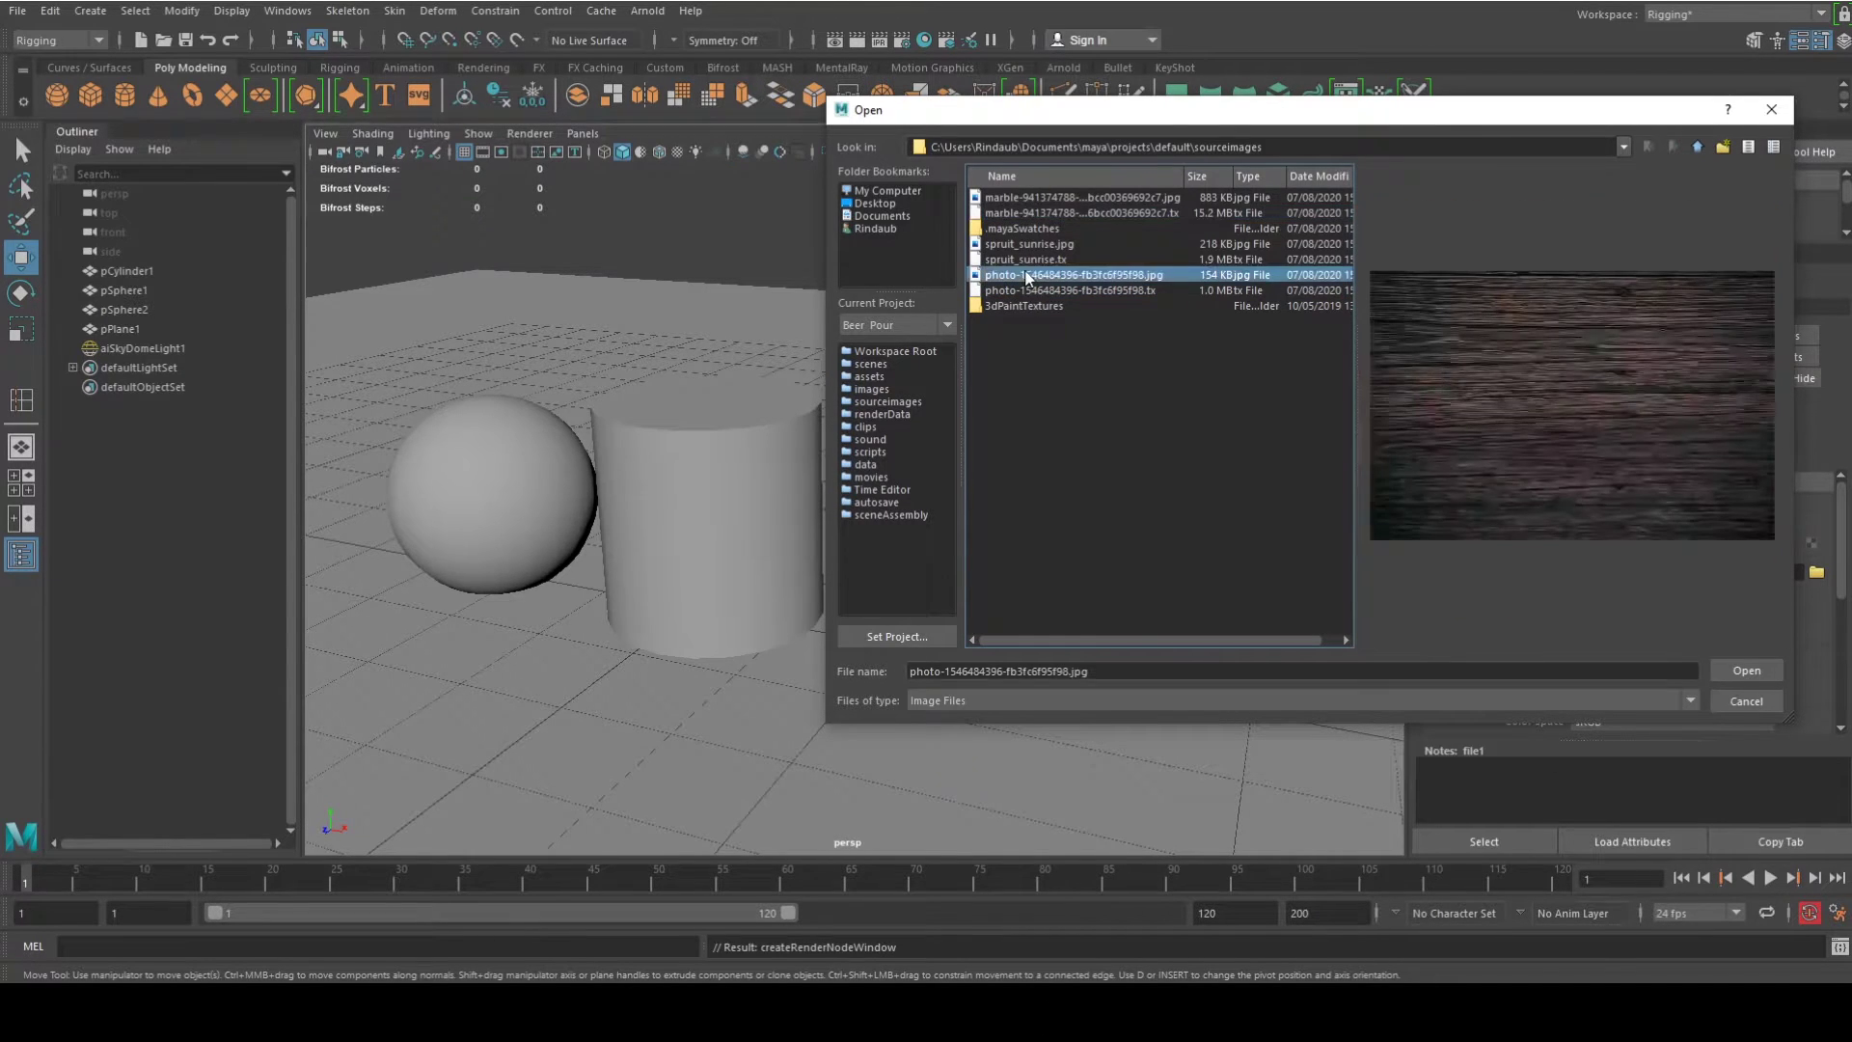
{"action": "left_click", "coordinate": [1036, 197]}
{"action": "left_click", "coordinate": [1036, 261]}
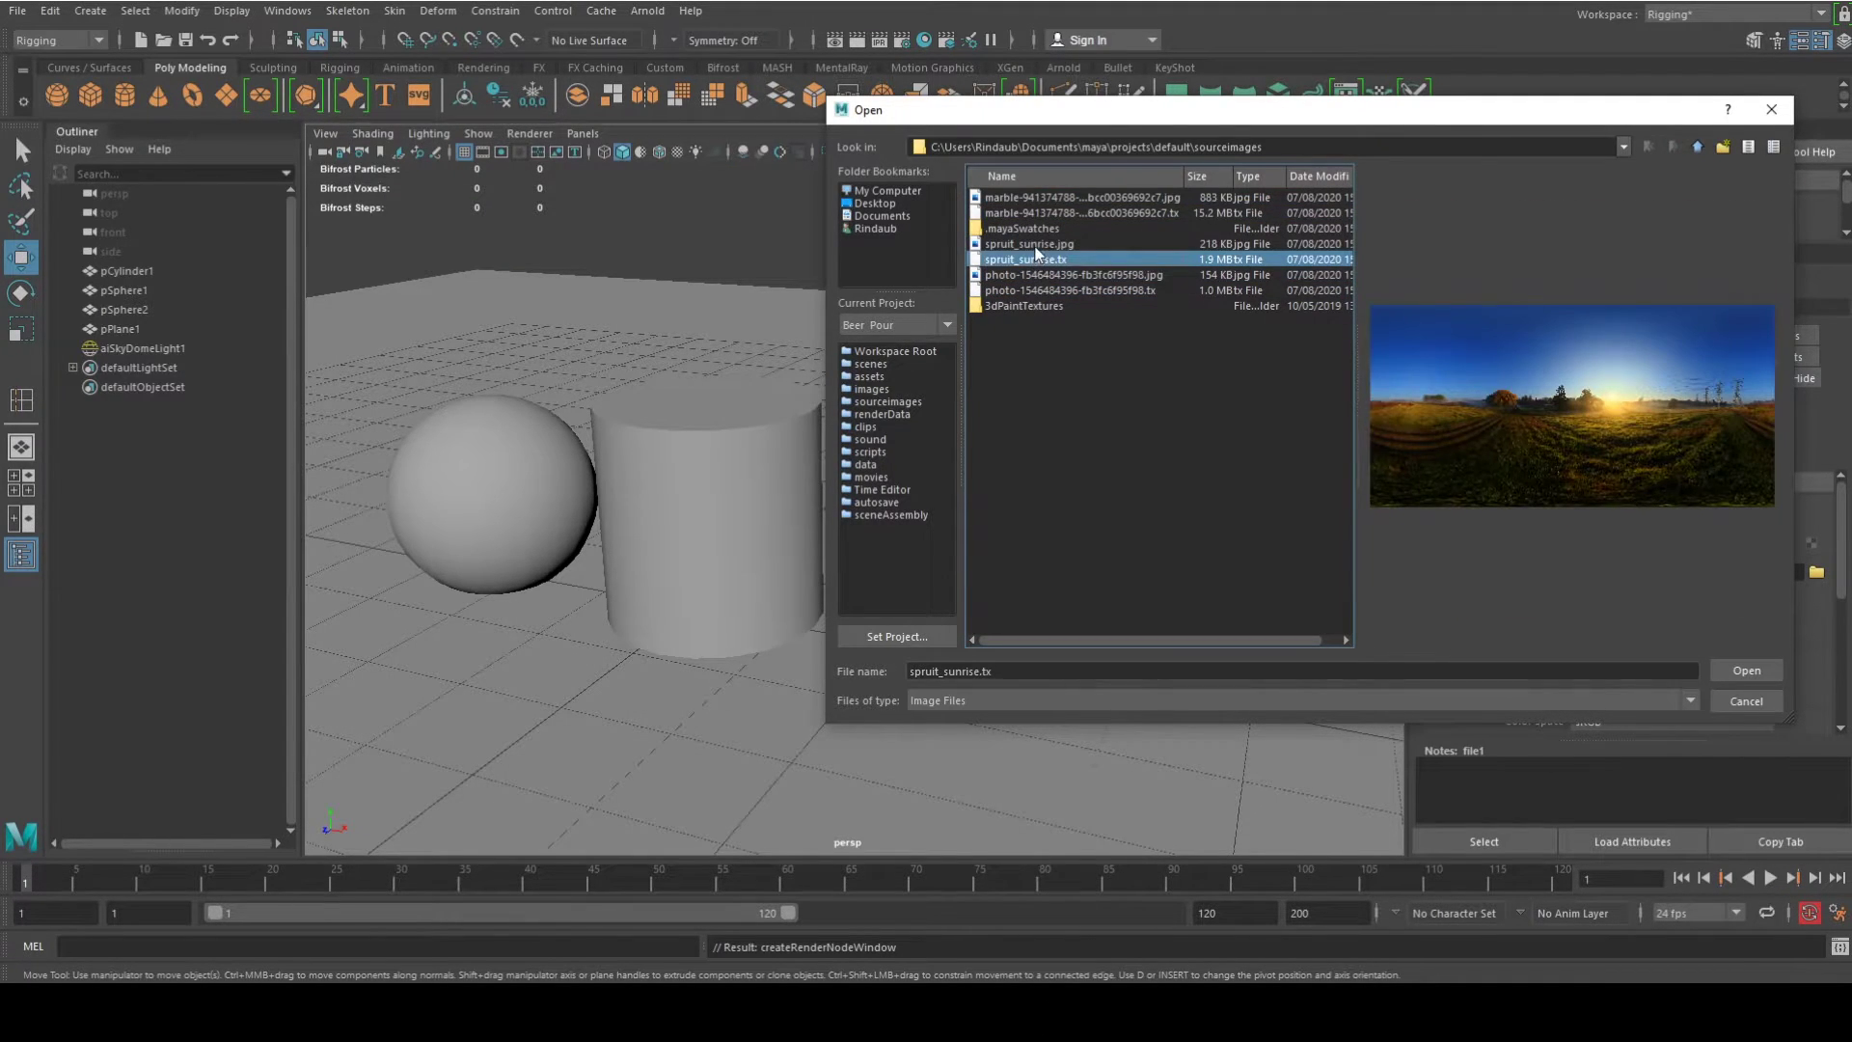
{"action": "left_click", "coordinate": [1036, 245]}
{"action": "left_click", "coordinate": [1722, 671]}
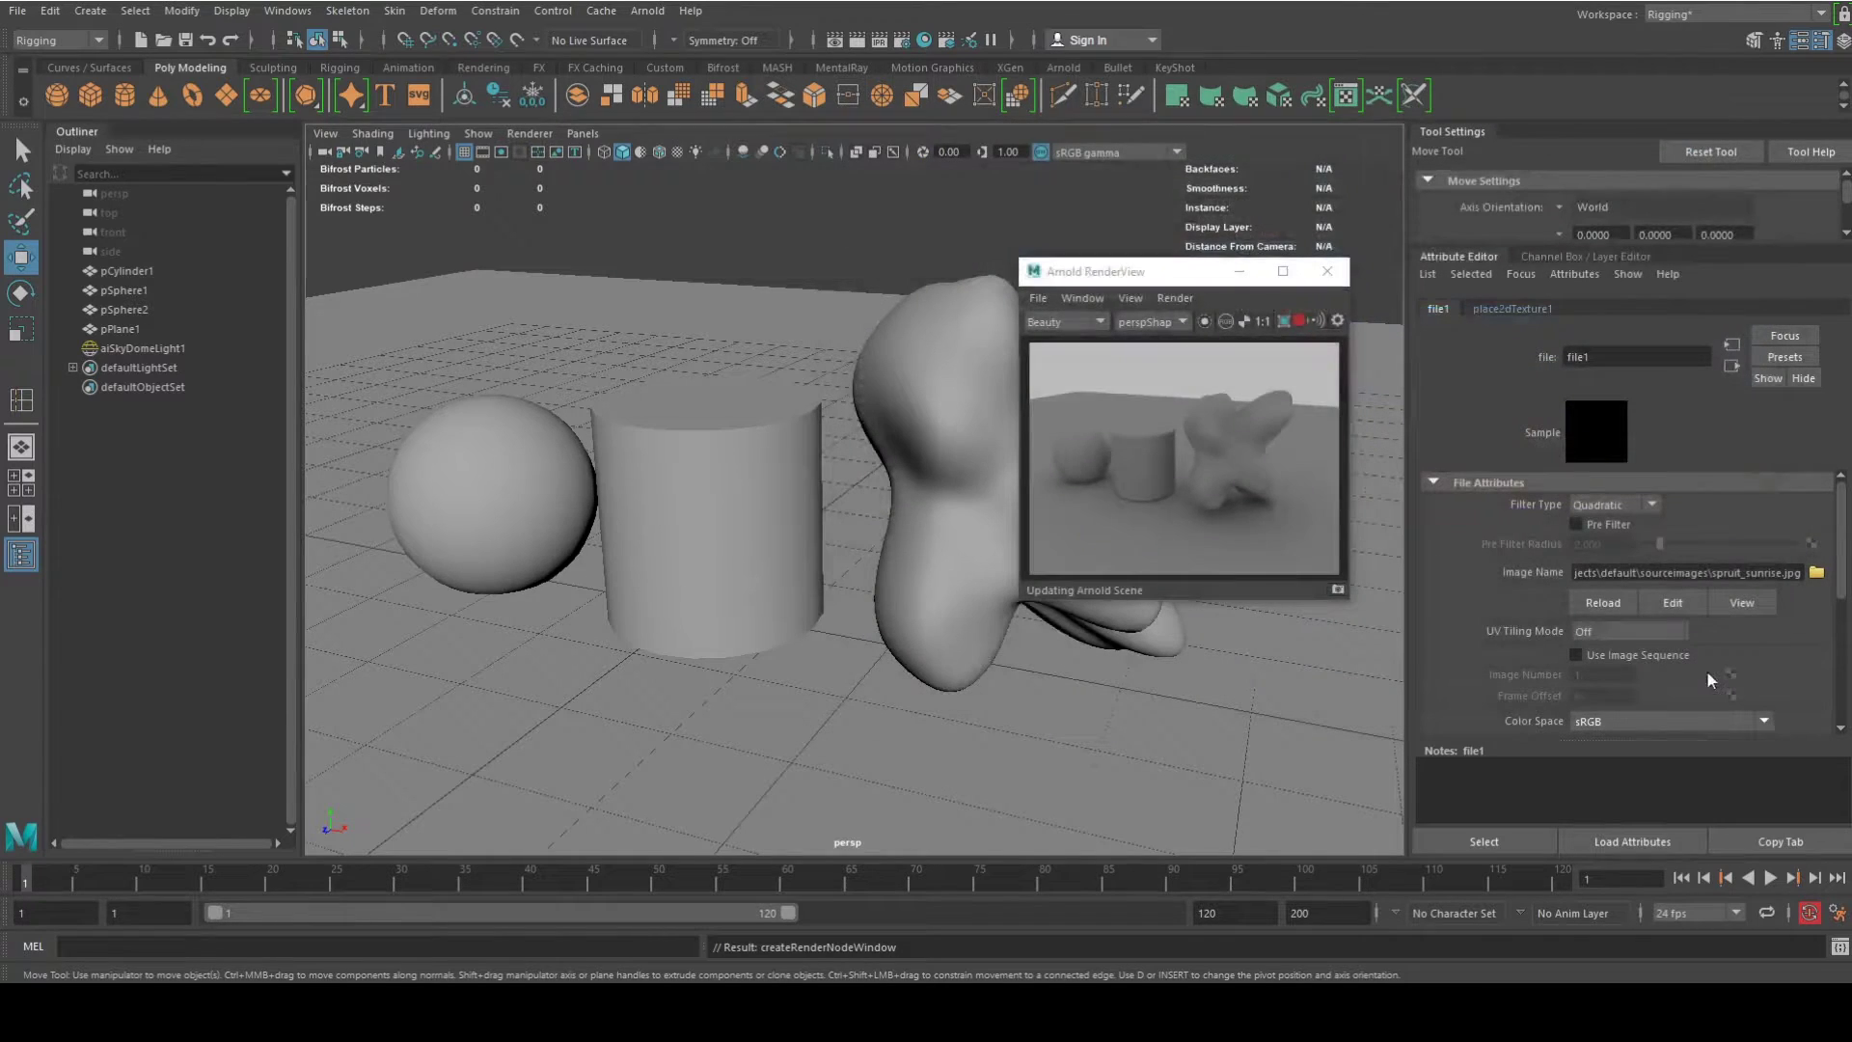
Move the Arnold RenderView window out of the viewport and orbit to render the objects from the opposite side against the sky.
{"action": "left_click_drag", "start_coordinate": [1164, 271], "coordinate": [1589, 118]}
{"action": "left_click_drag", "start_coordinate": [1005, 475], "coordinate": [670, 500], "text": "alt"}
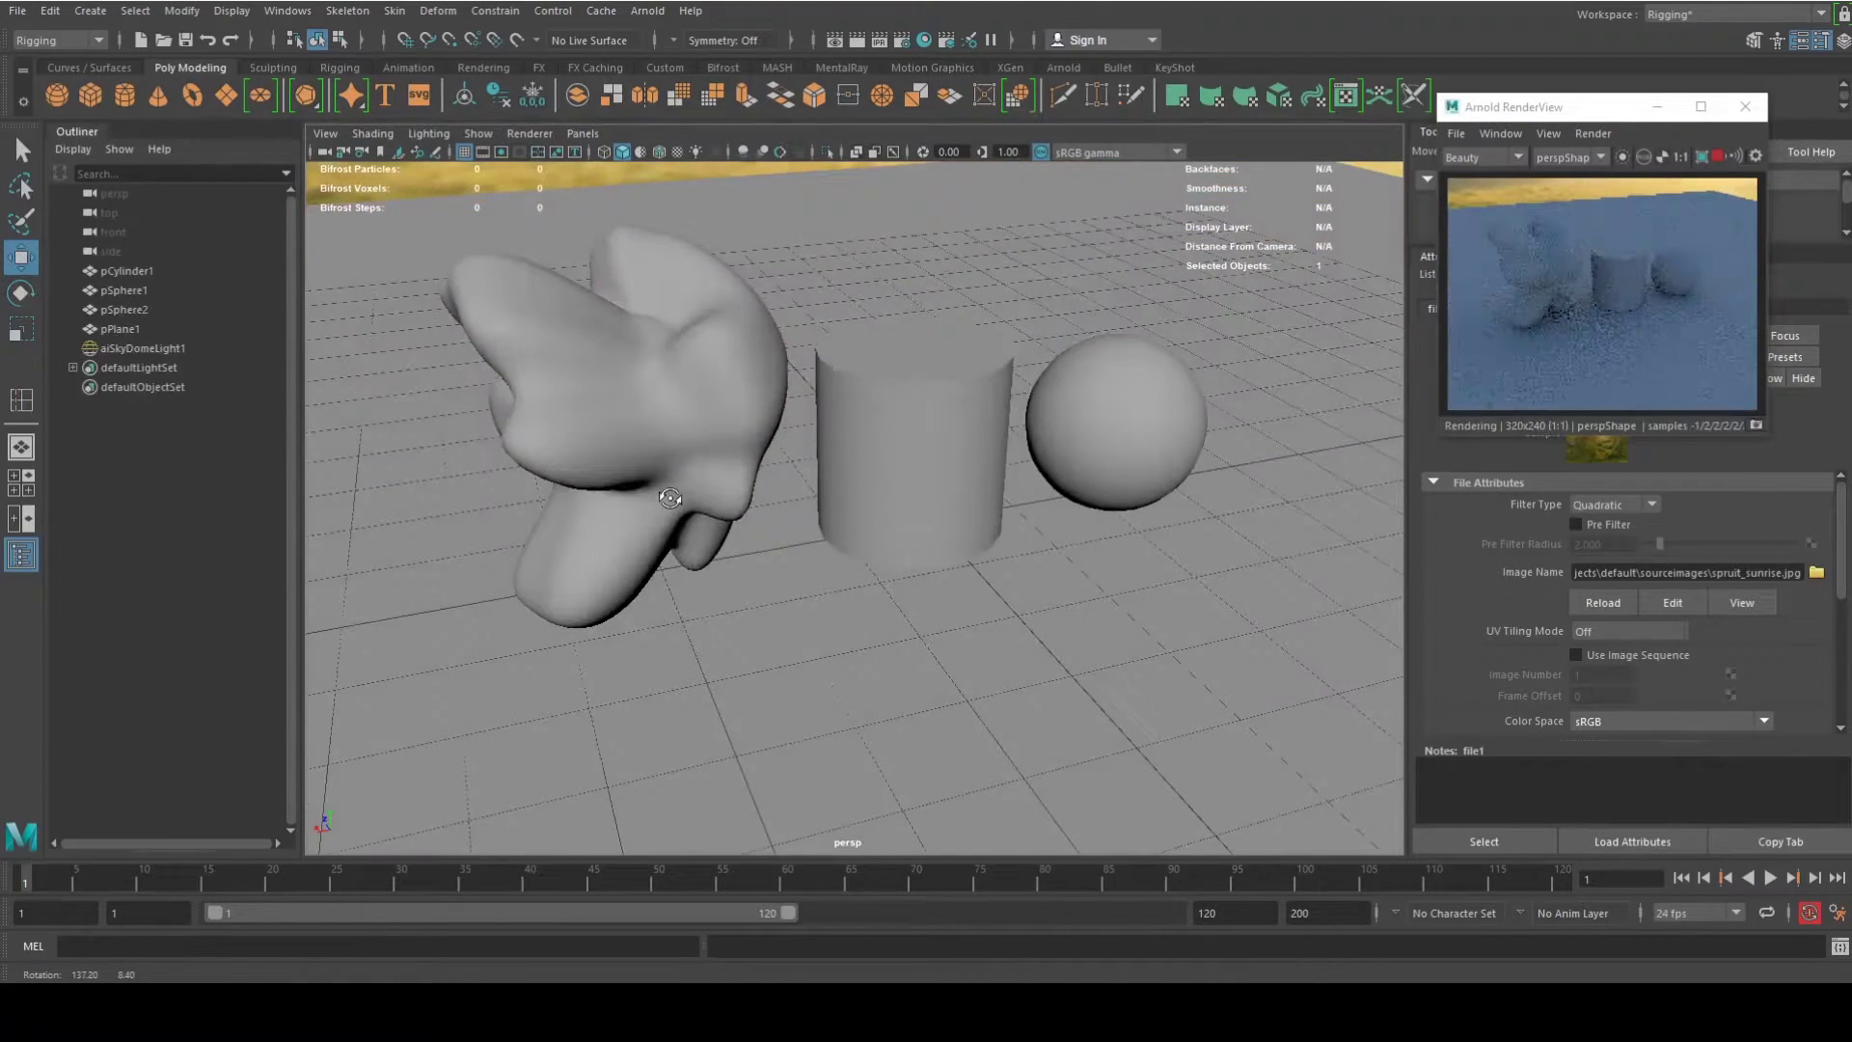
{"action": "right_click_drag", "start_coordinate": [675, 505], "coordinate": [727, 567], "text": "alt"}
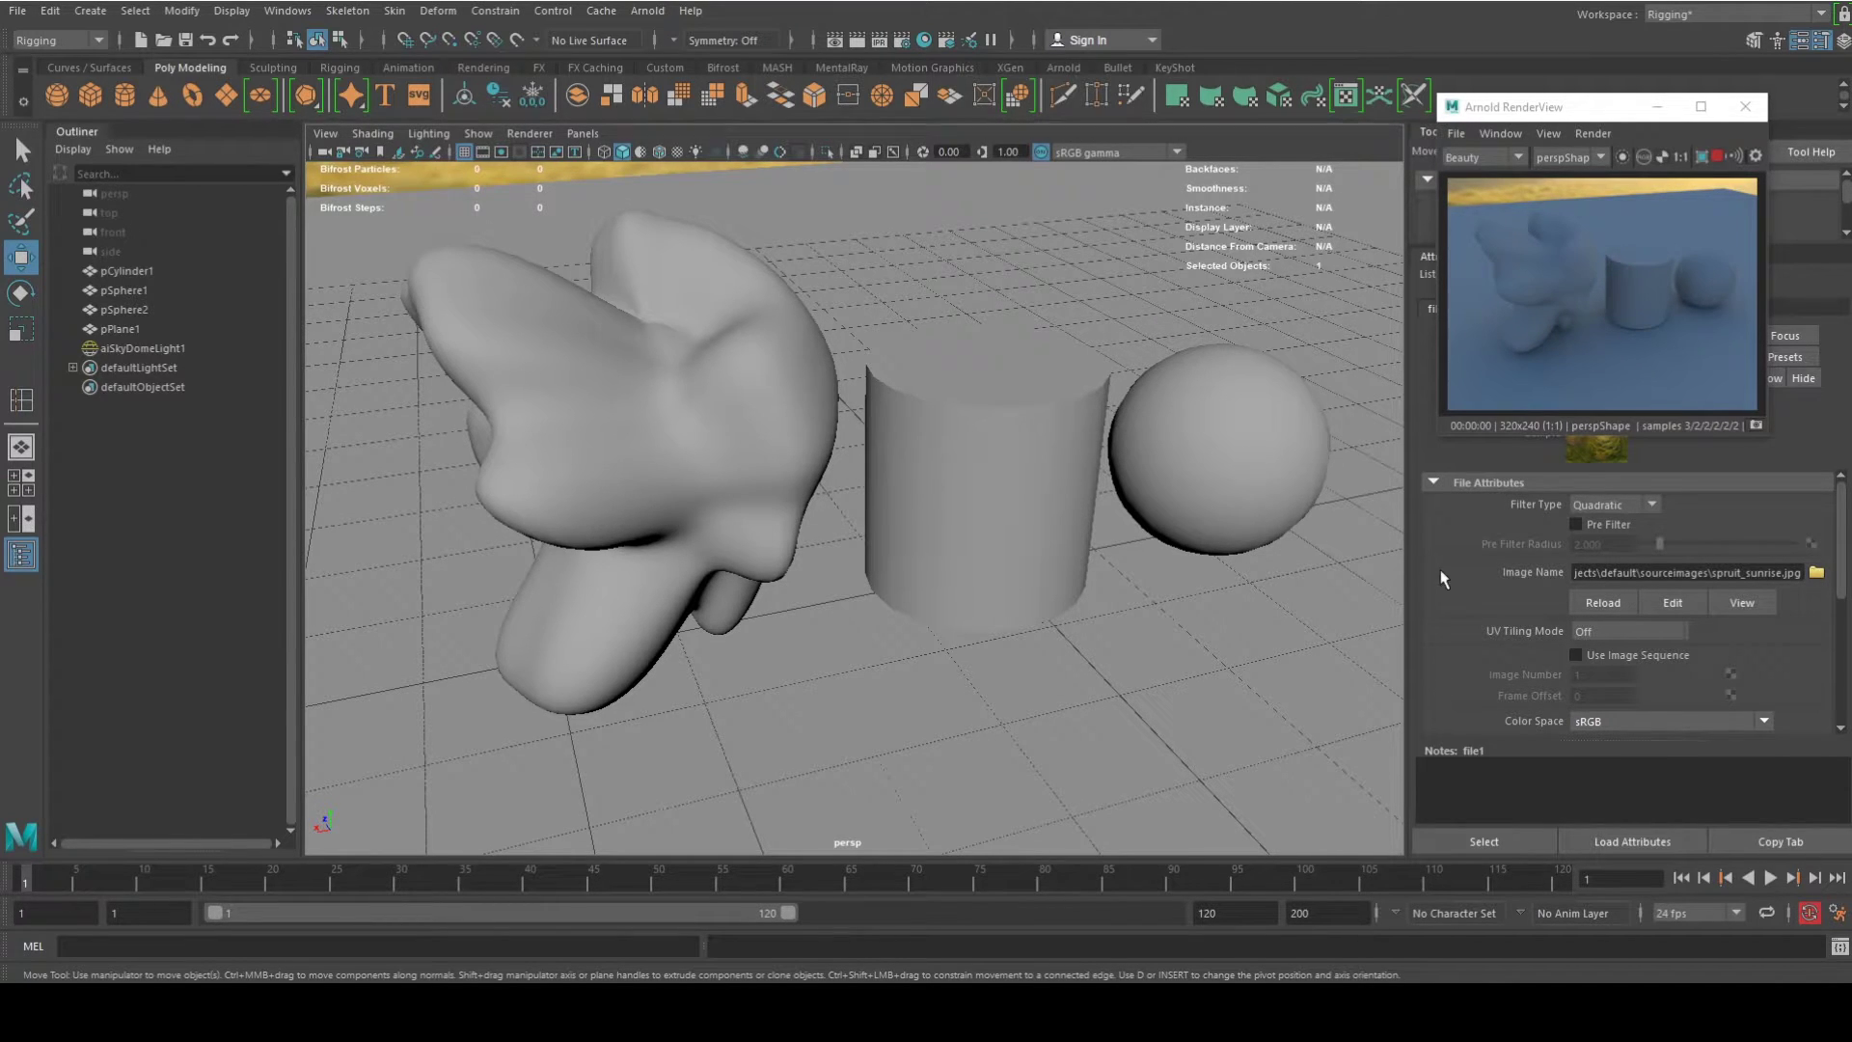
{"action": "left_click_drag", "start_coordinate": [815, 469], "coordinate": [877, 467], "text": "alt"}
Assign one new aiStandardSurface material to the deformed sphere, the cylinder and the round sphere together.
{"action": "left_click", "coordinate": [752, 459]}
{"action": "left_click", "coordinate": [975, 473], "text": "shift"}
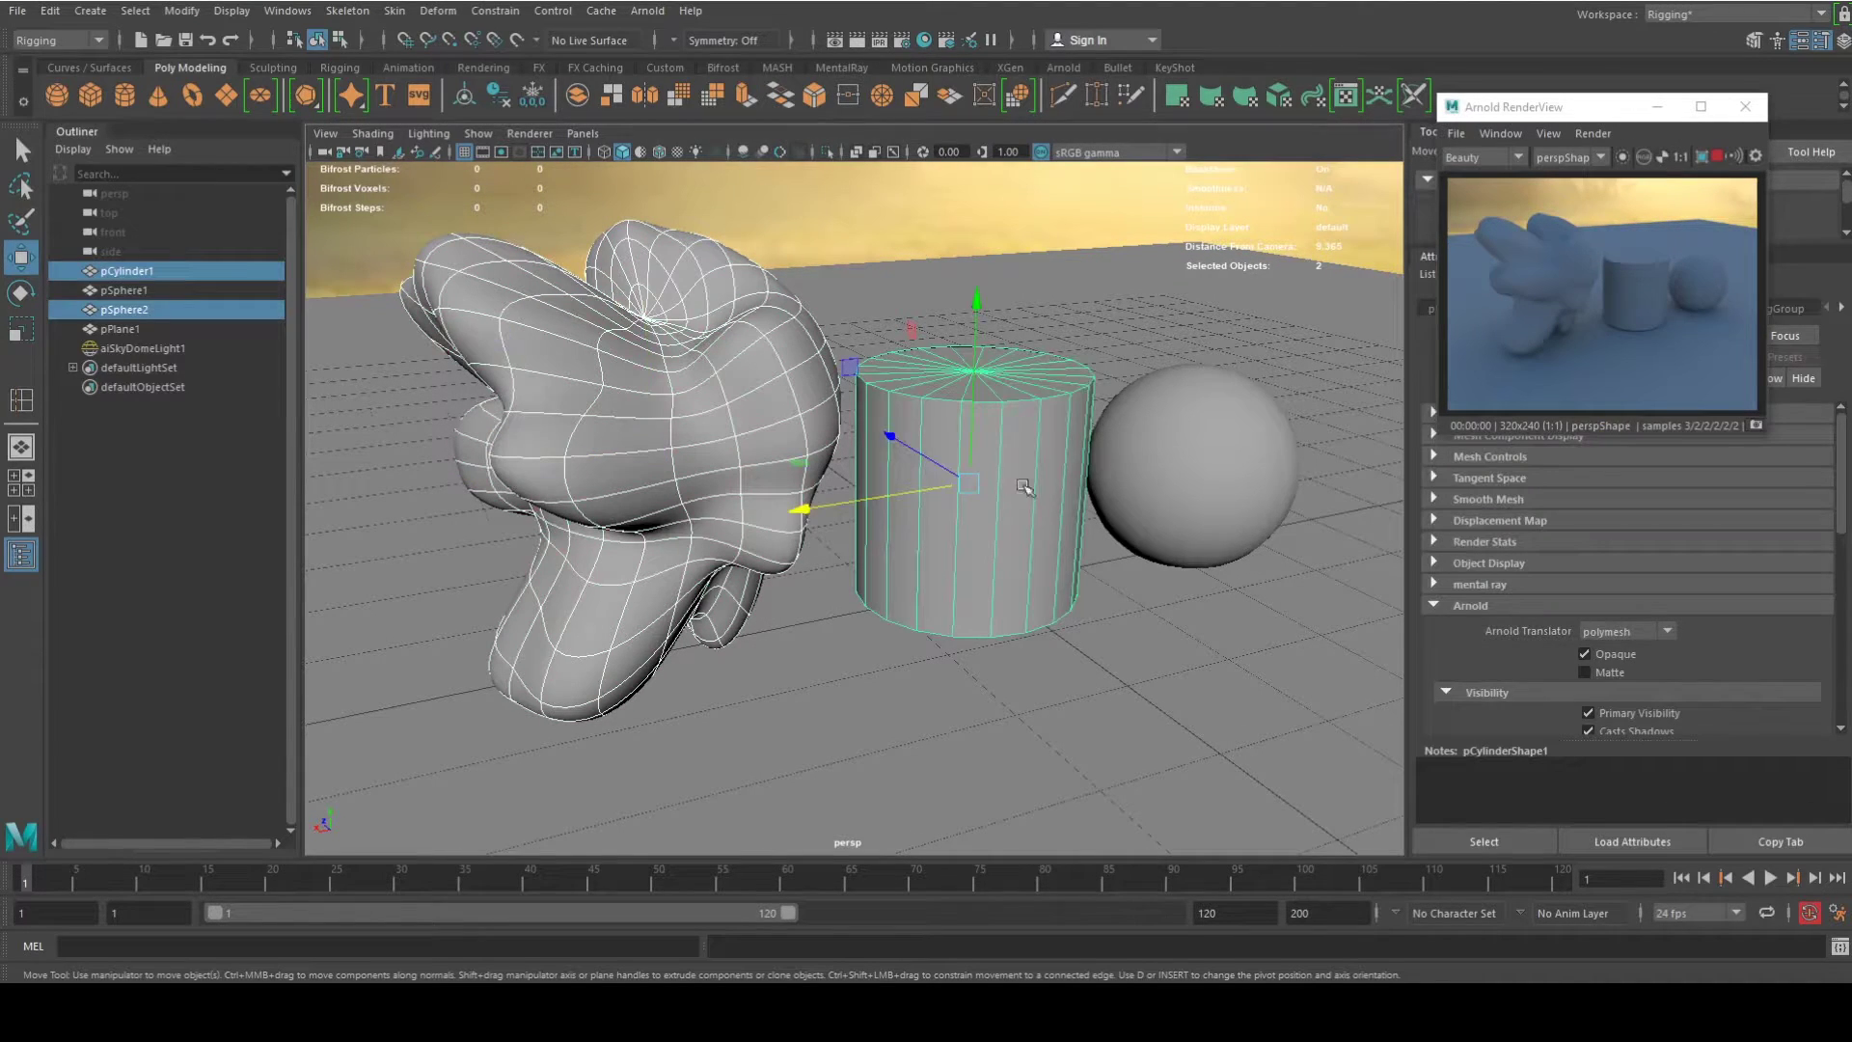
{"action": "left_click", "coordinate": [1151, 480], "text": "shift"}
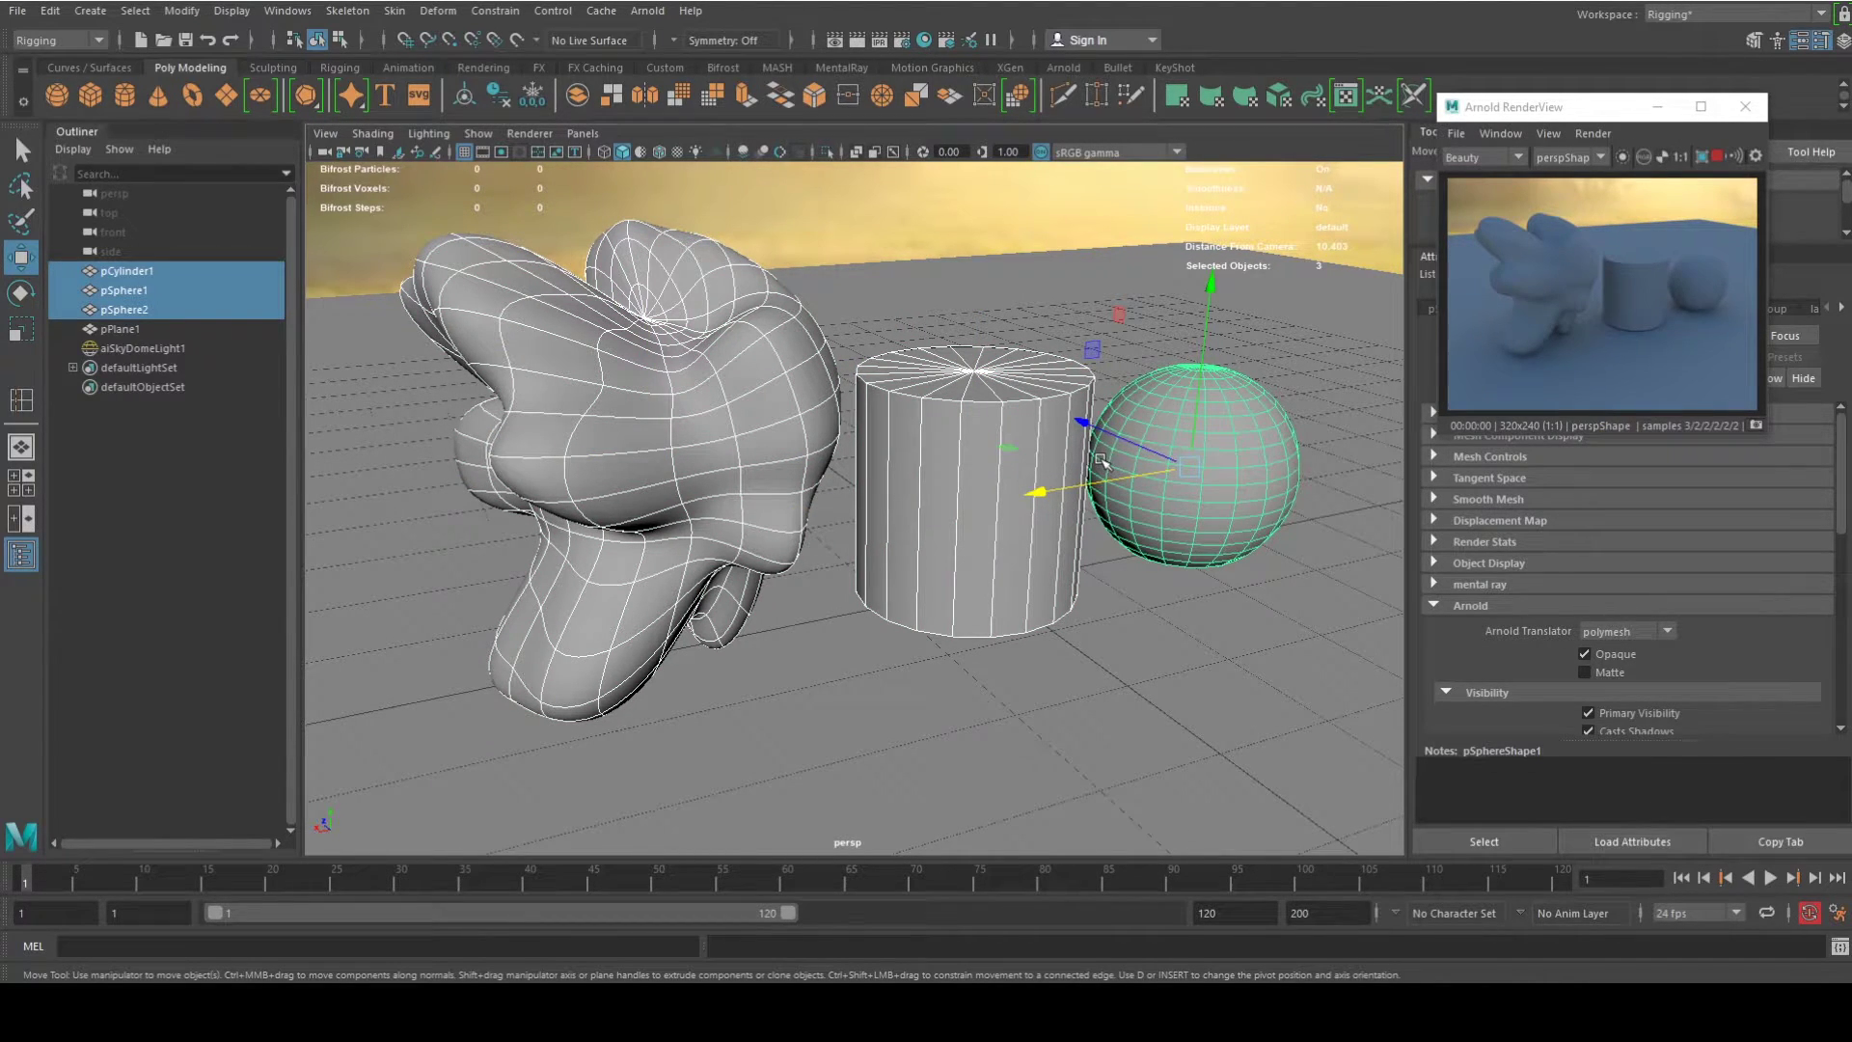
{"action": "right_click", "coordinate": [967, 400]}
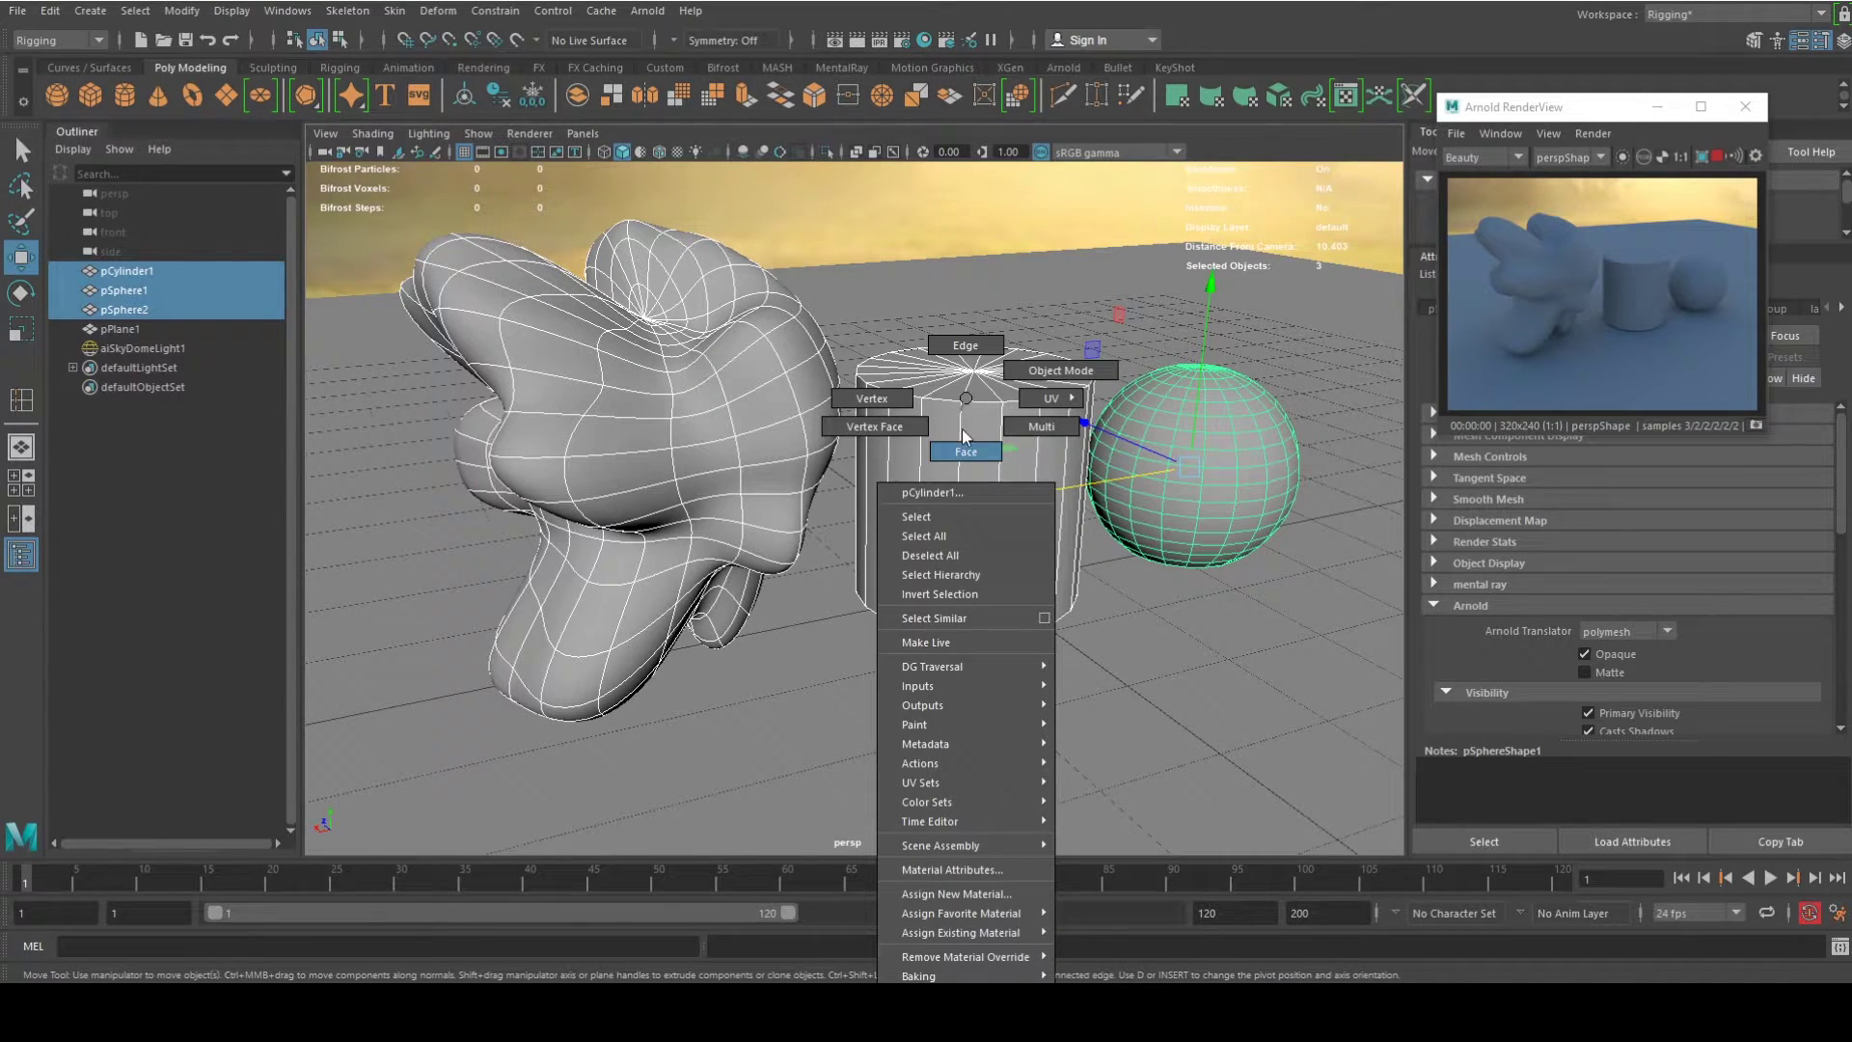
{"action": "left_click", "coordinate": [1013, 895]}
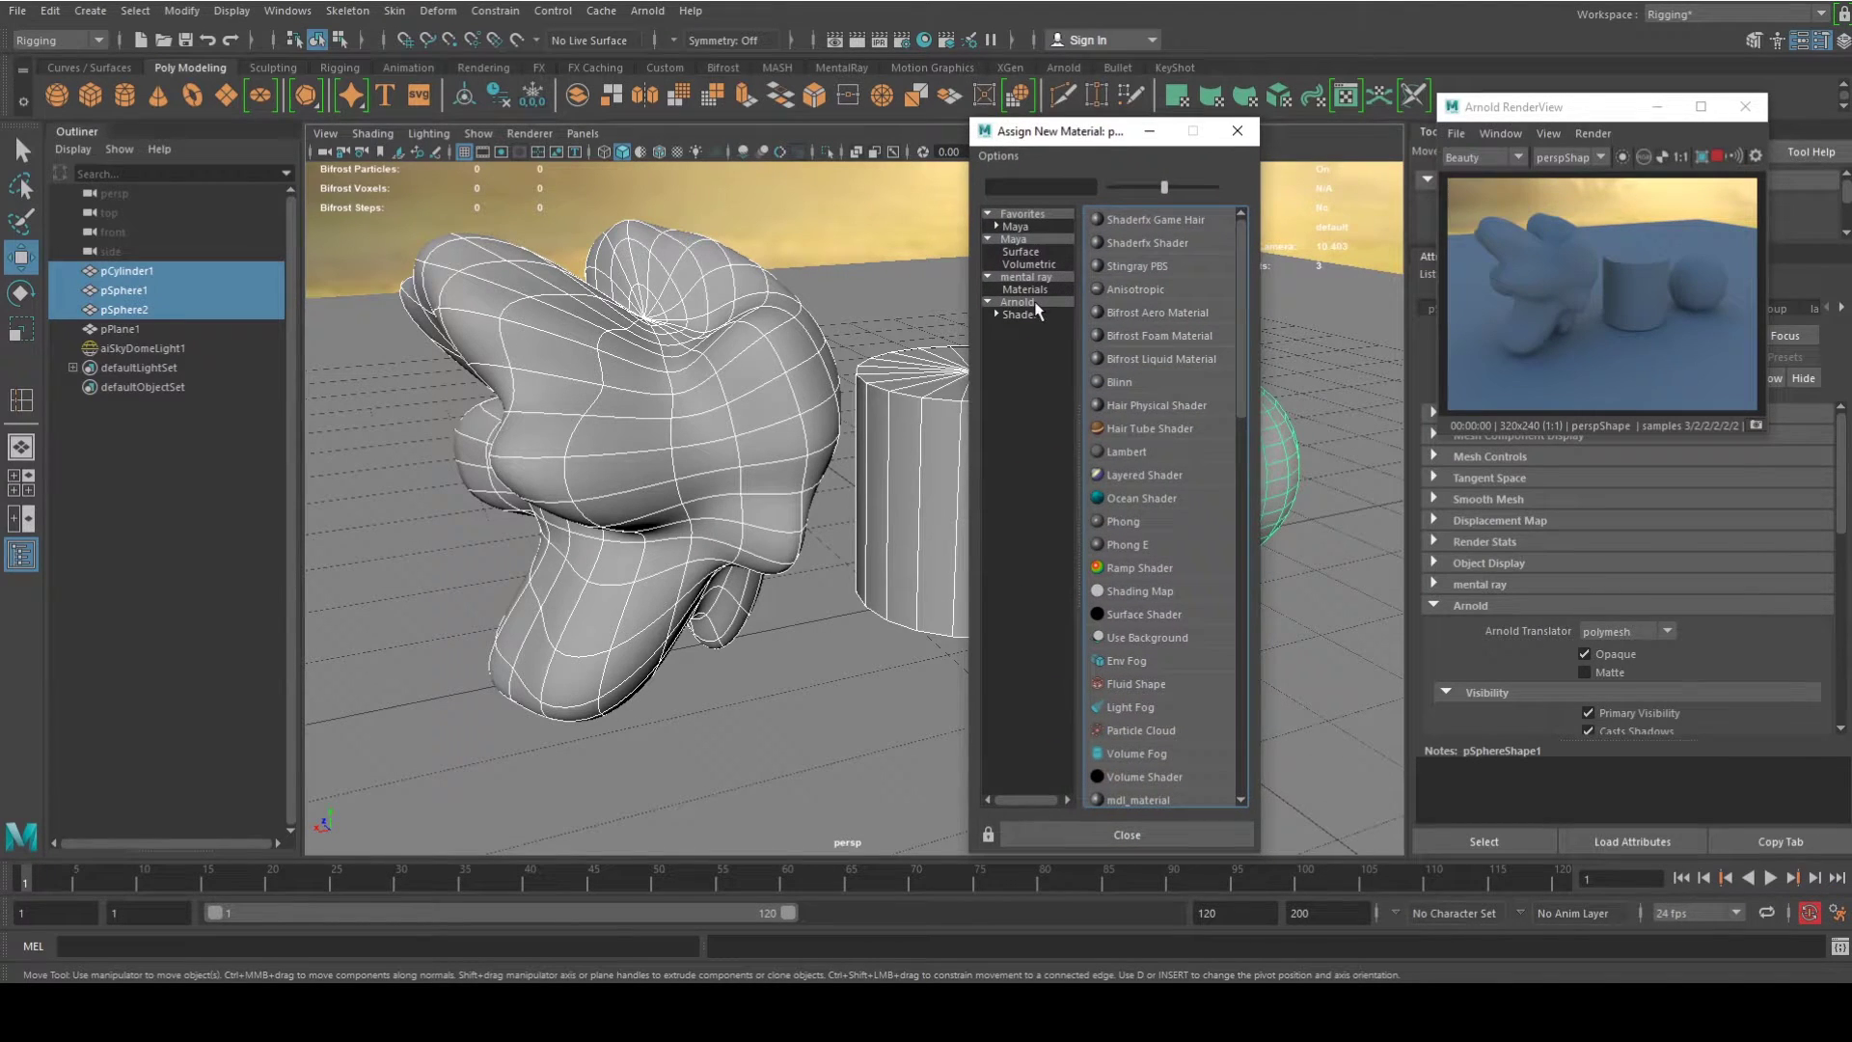
{"action": "left_click", "coordinate": [1021, 315]}
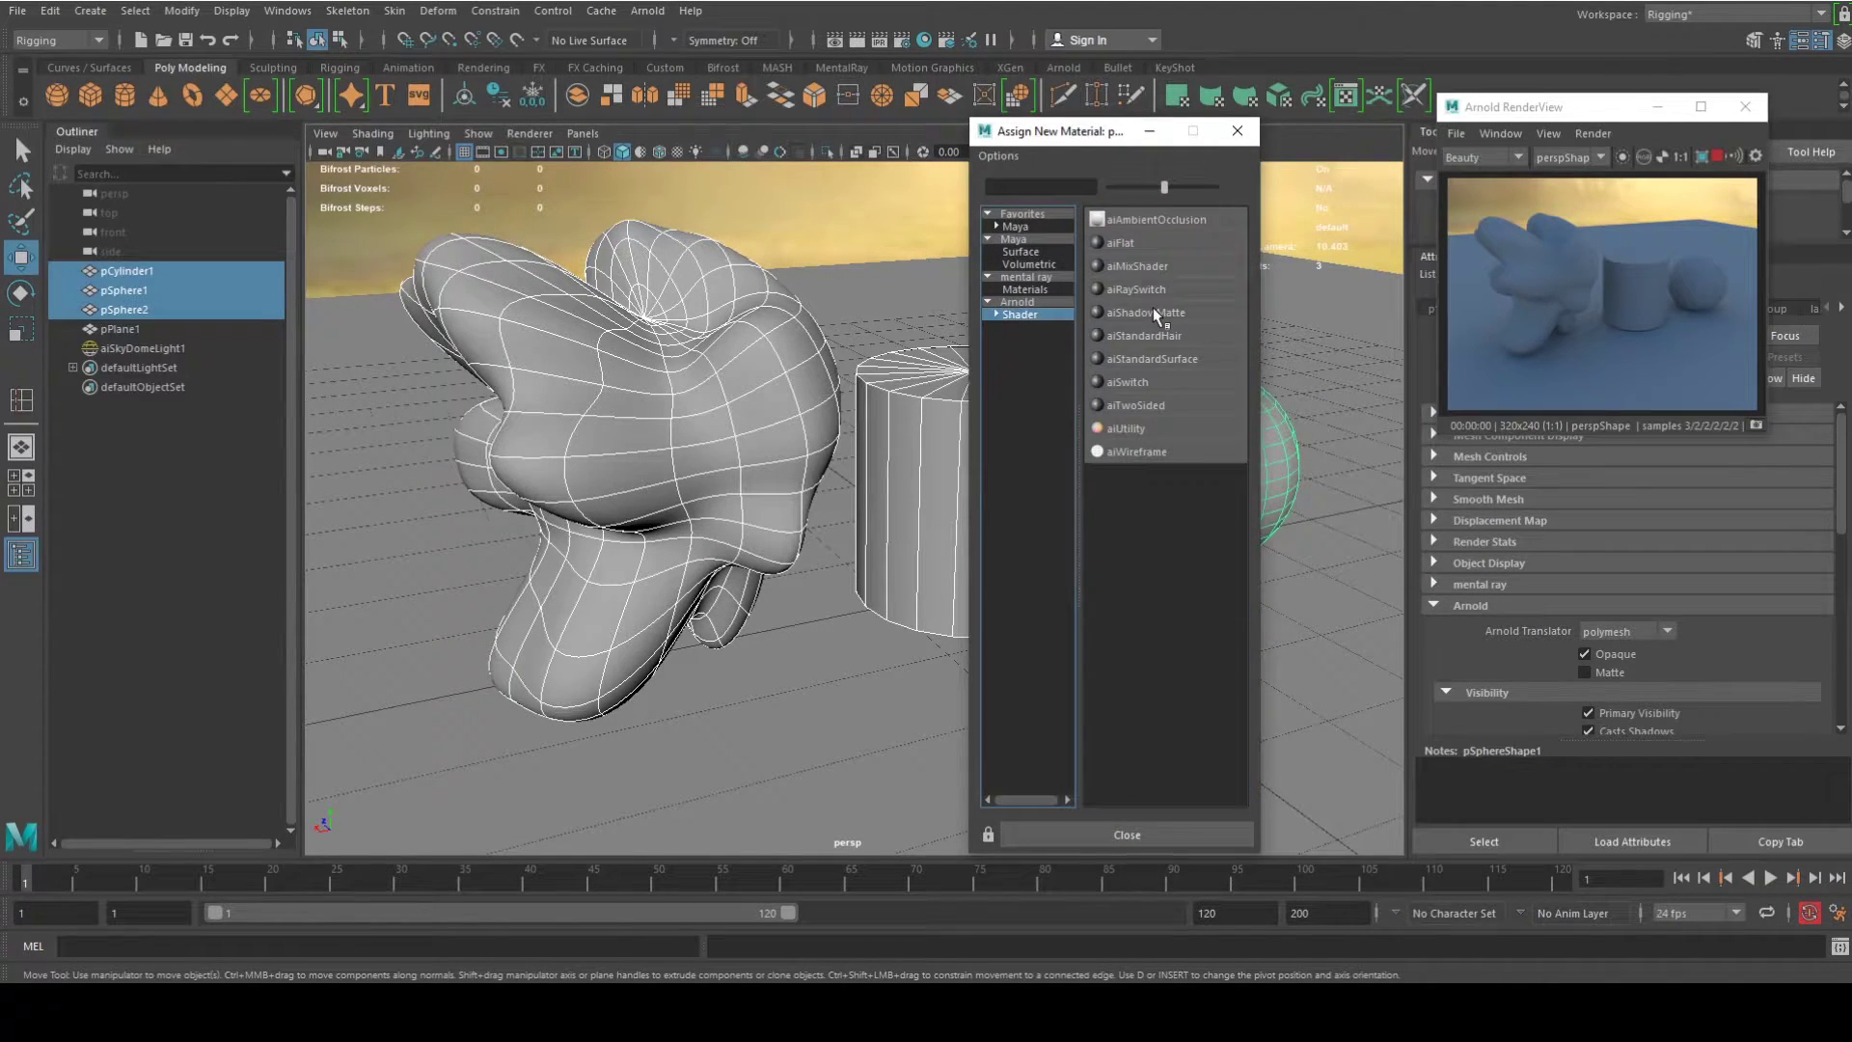
{"action": "left_click", "coordinate": [1153, 359]}
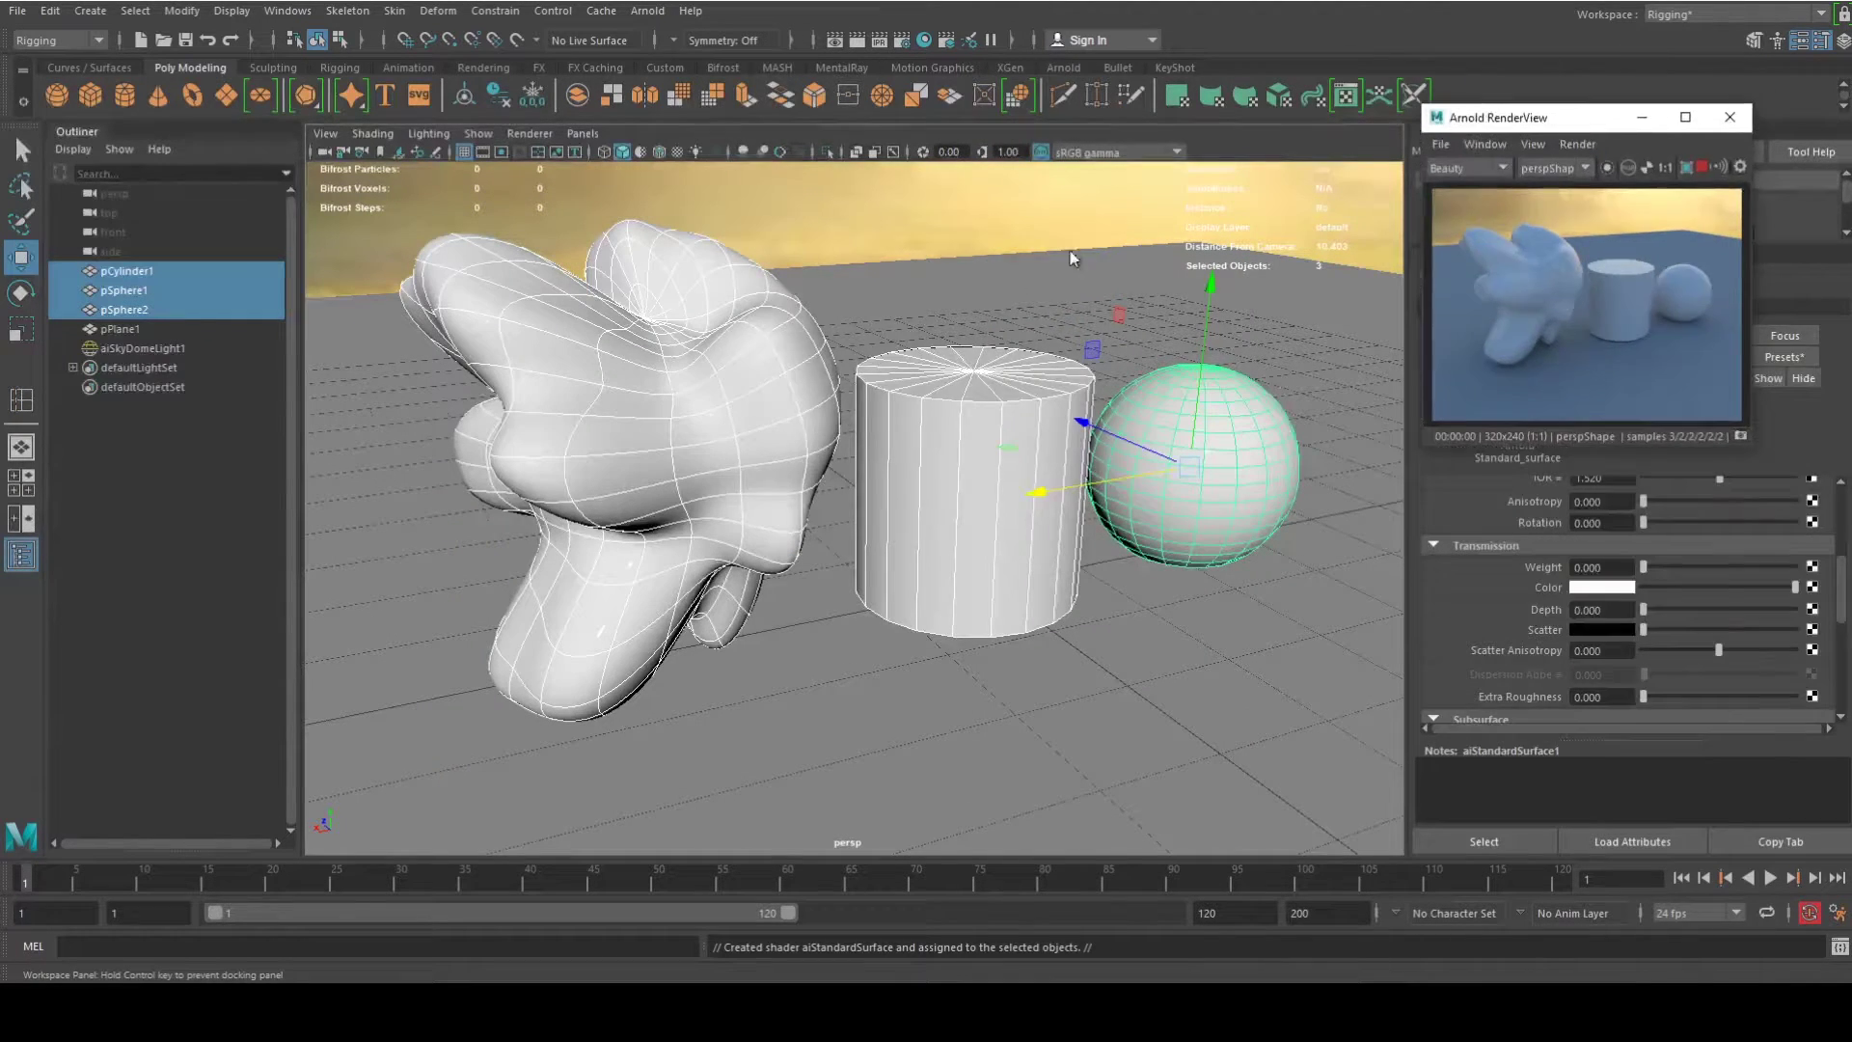
Move the Arnold RenderView window over the Outliner and set the new material's Base Weight to 0.
{"action": "left_click_drag", "start_coordinate": [1570, 117], "coordinate": [172, 73]}
{"action": "scroll", "coordinate": [1680, 512], "scroll_direction": "up", "scroll_amount": 5}
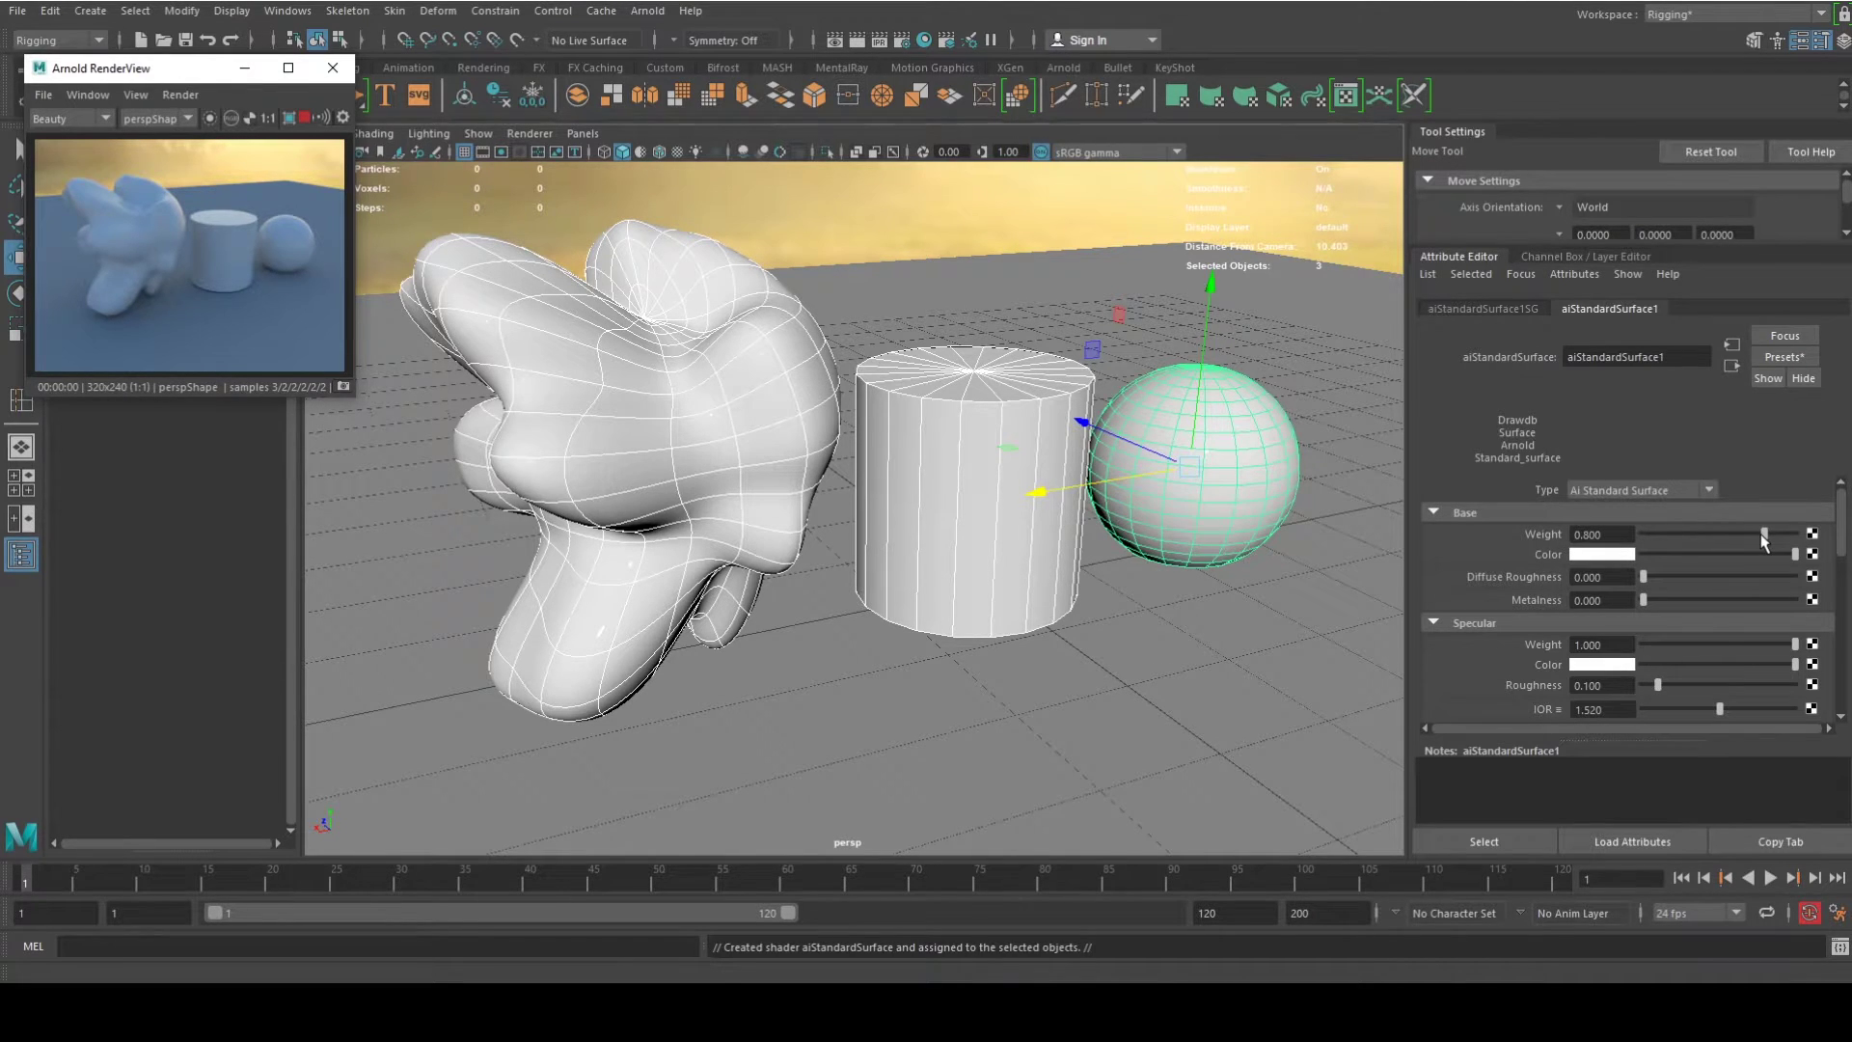
{"action": "left_click_drag", "start_coordinate": [1764, 534], "coordinate": [1565, 557]}
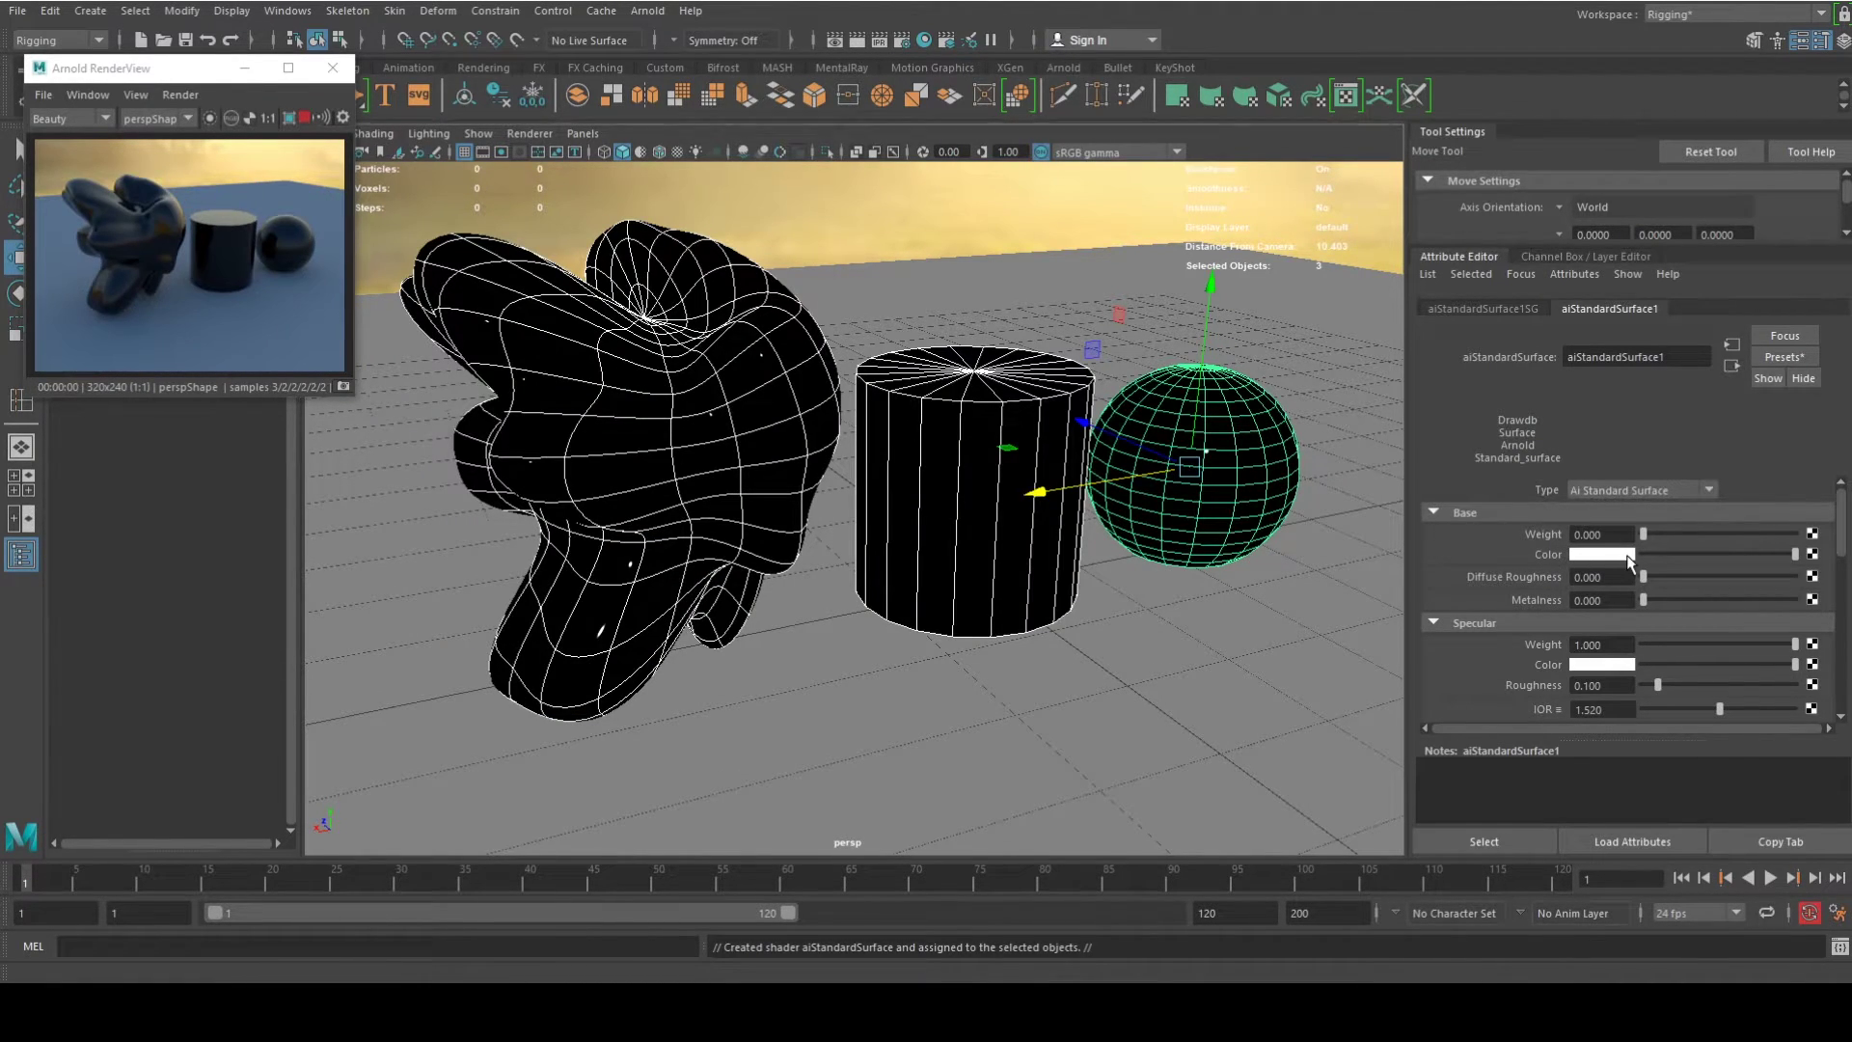
Set the material's Transmission Weight to 1 to turn the three objects into glass.
{"action": "scroll", "coordinate": [1646, 606], "scroll_direction": "down", "scroll_amount": 1}
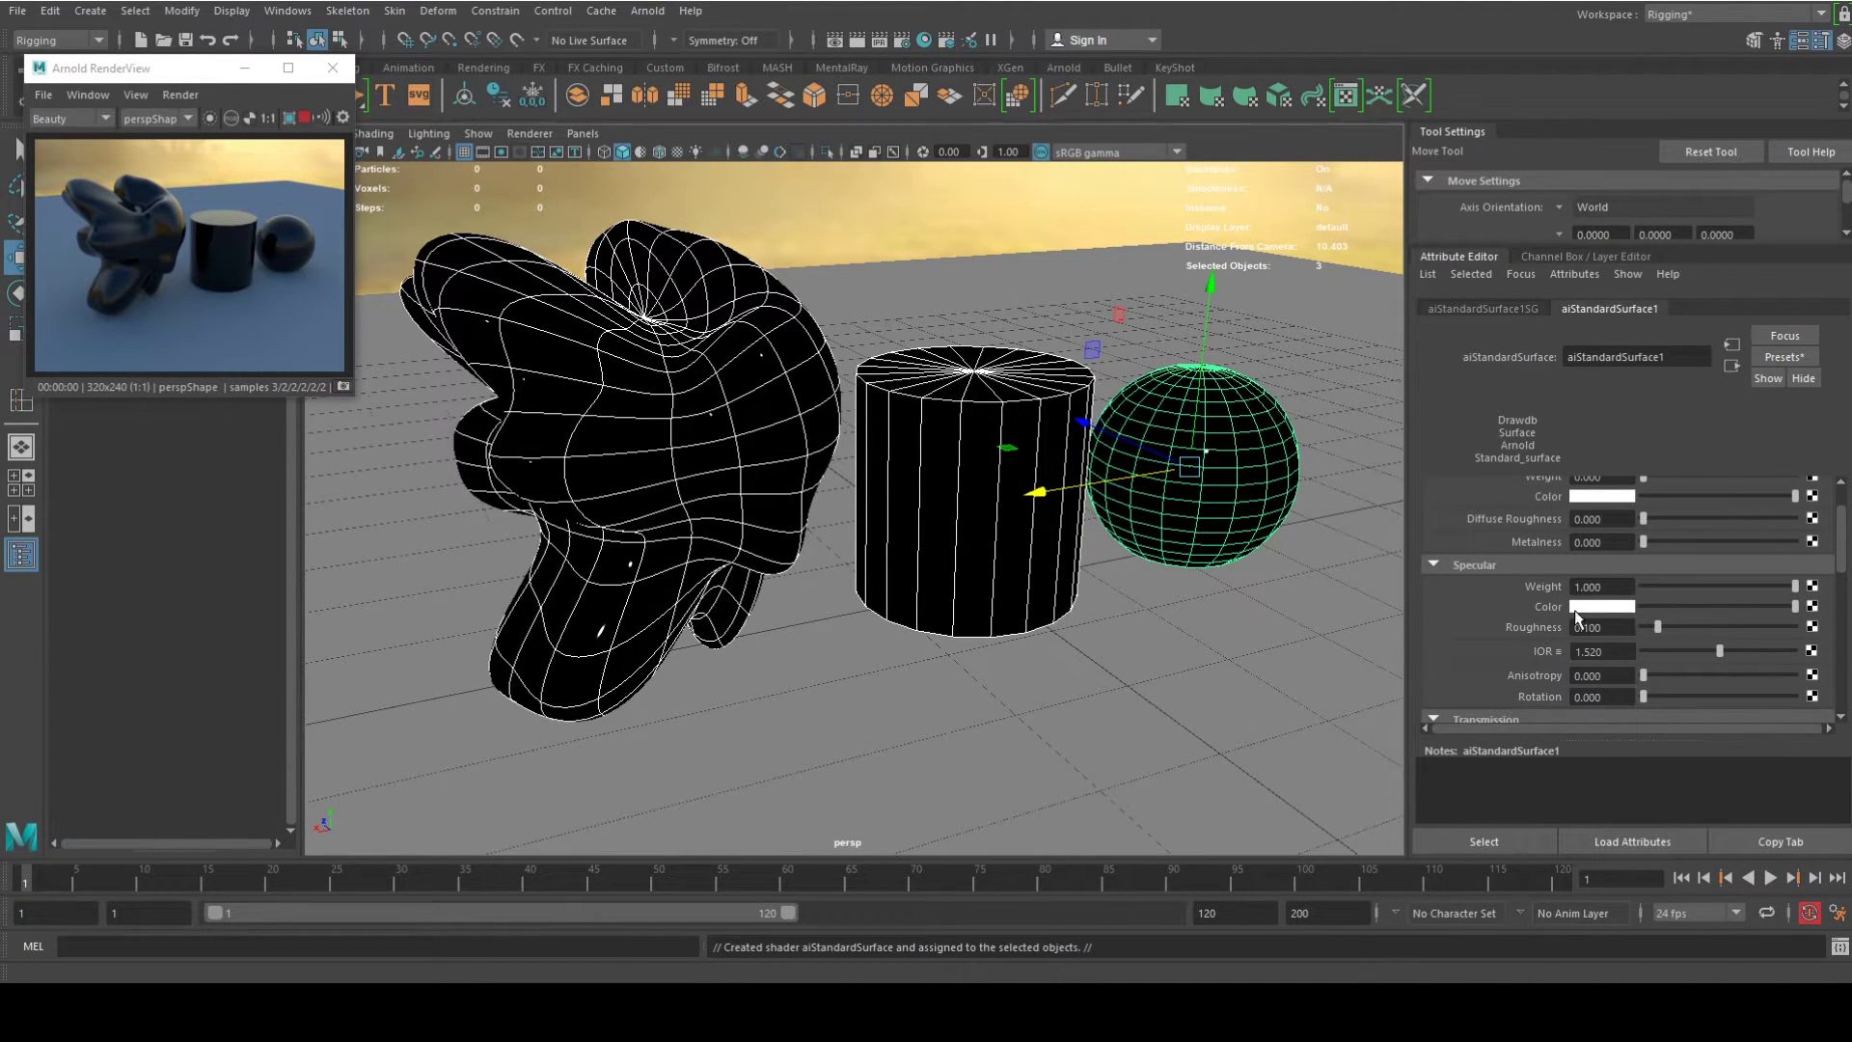
{"action": "scroll", "coordinate": [1568, 614], "scroll_direction": "down", "scroll_amount": 1}
{"action": "scroll", "coordinate": [1565, 615], "scroll_direction": "down", "scroll_amount": 1}
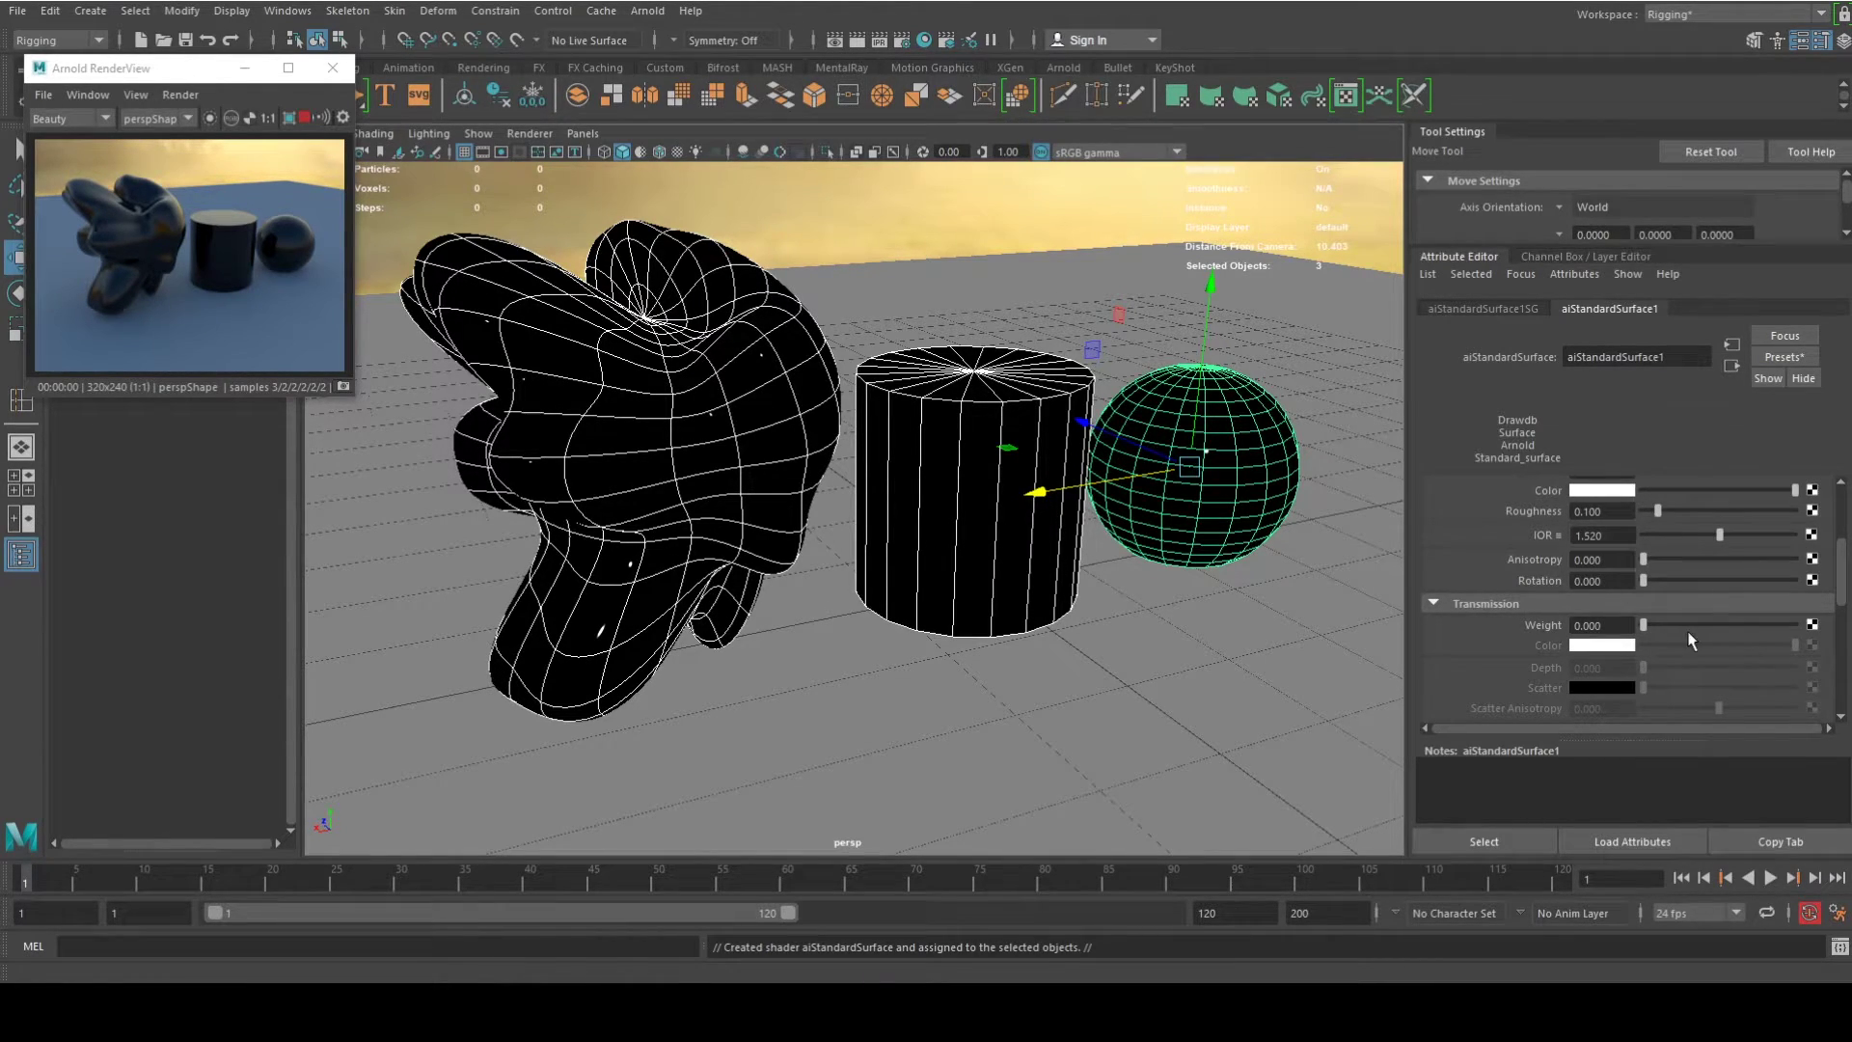
{"action": "left_click", "coordinate": [1602, 625]}
{"action": "type", "text": "1"}
{"action": "key", "text": "Return"}
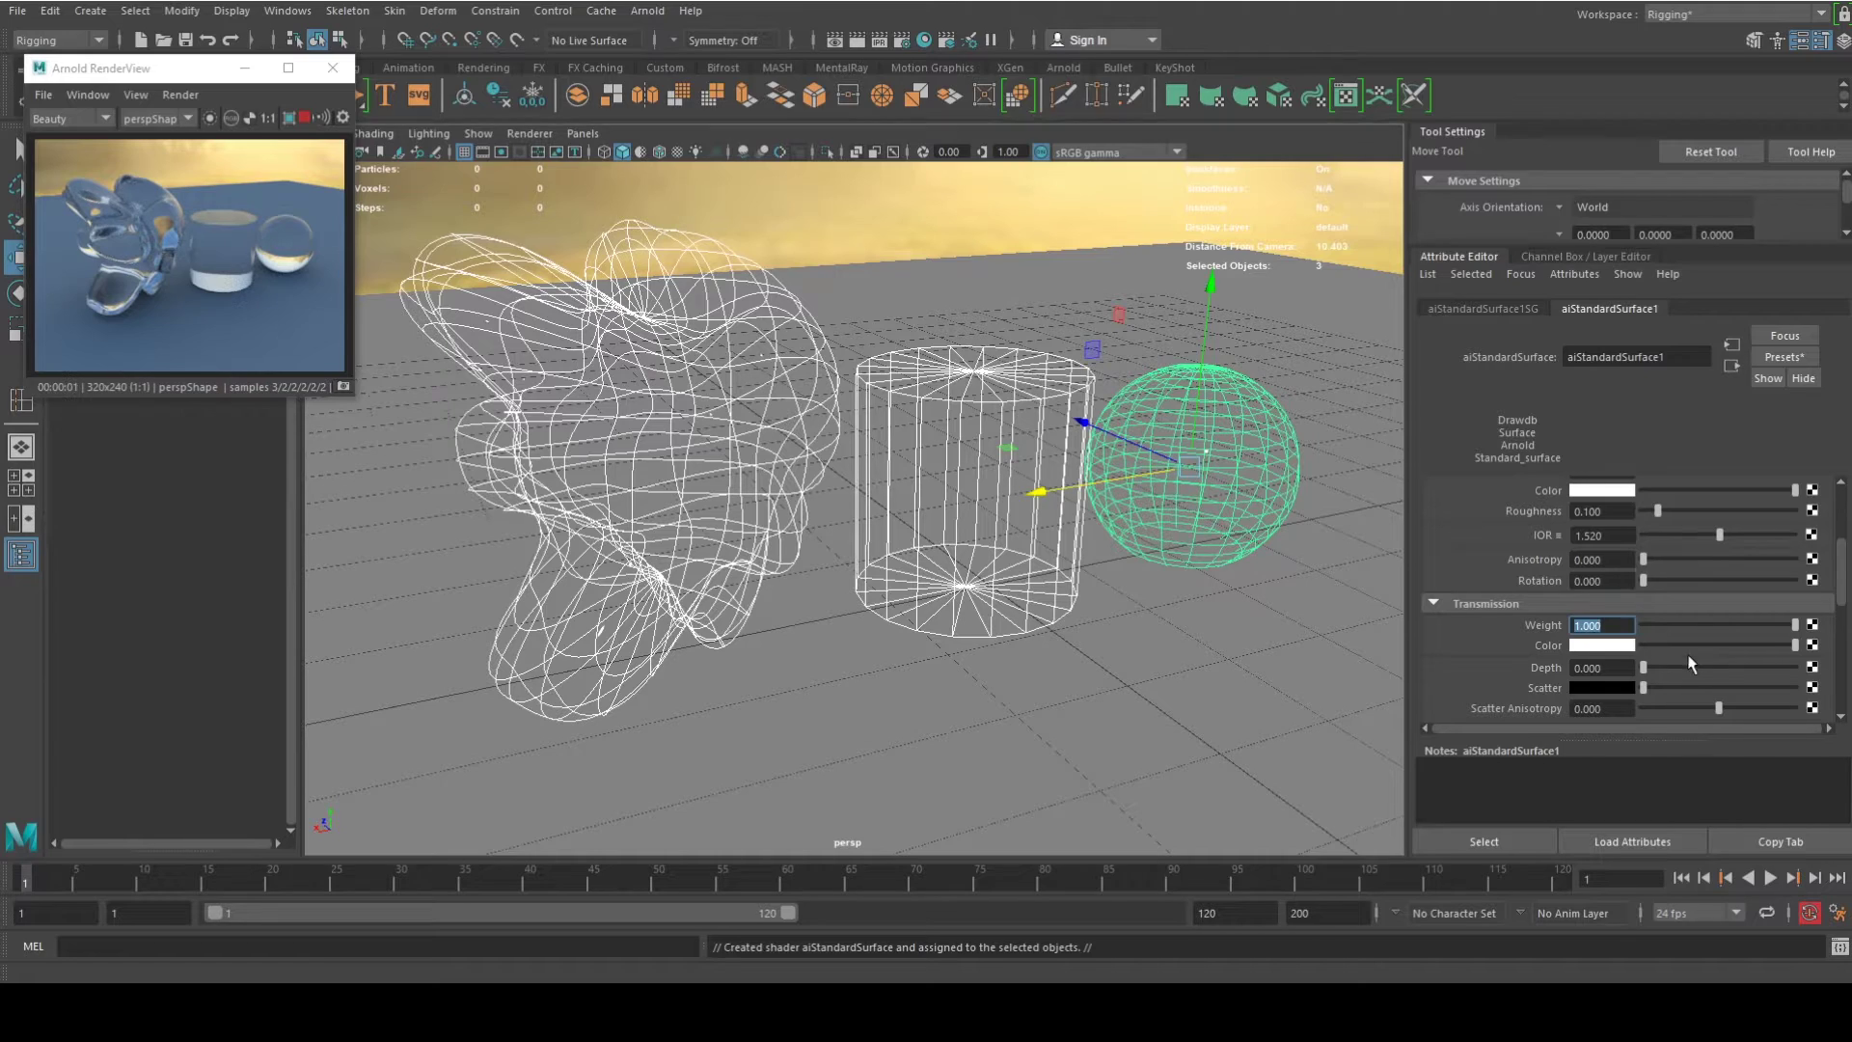
{"action": "left_click_drag", "start_coordinate": [1791, 627], "coordinate": [1833, 632]}
Orbit slightly around the three objects to inspect the glass material in the live Arnold render.
{"action": "left_click_drag", "start_coordinate": [737, 554], "coordinate": [849, 568], "text": "alt"}
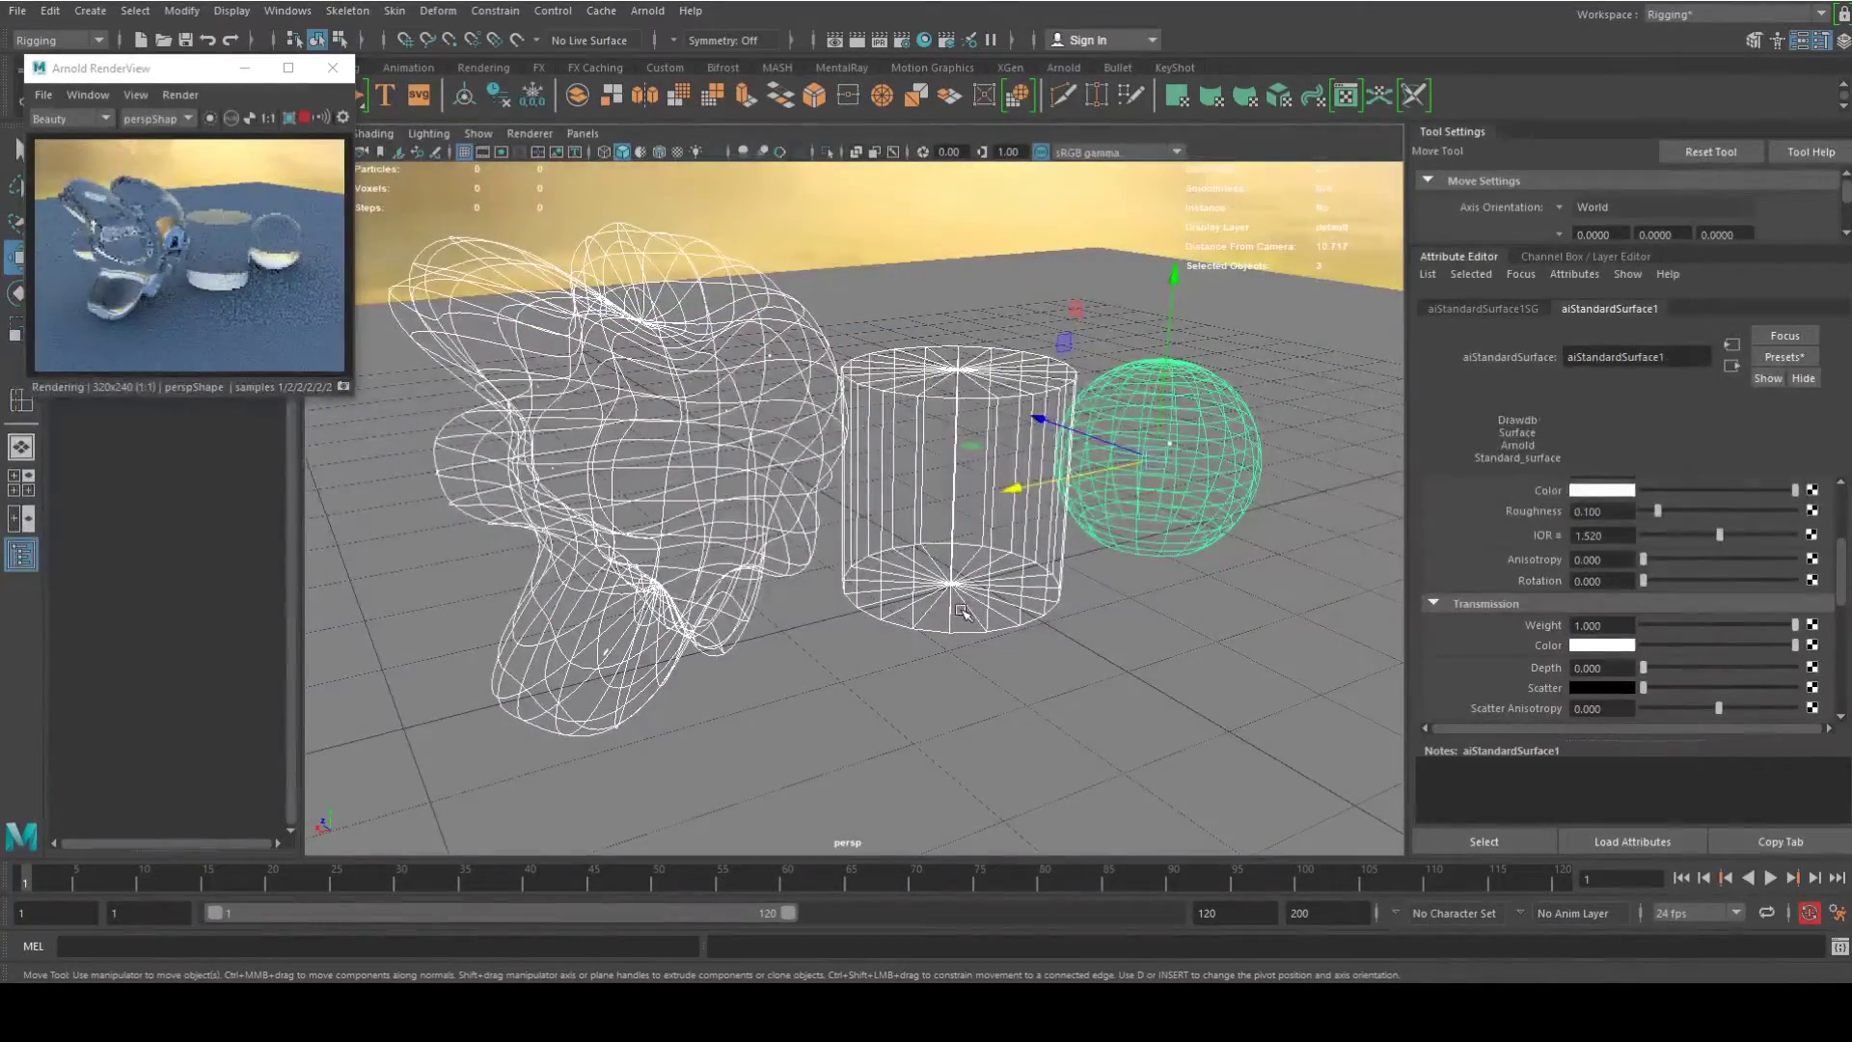
{"action": "left_click_drag", "start_coordinate": [1004, 651], "coordinate": [982, 502], "text": "alt"}
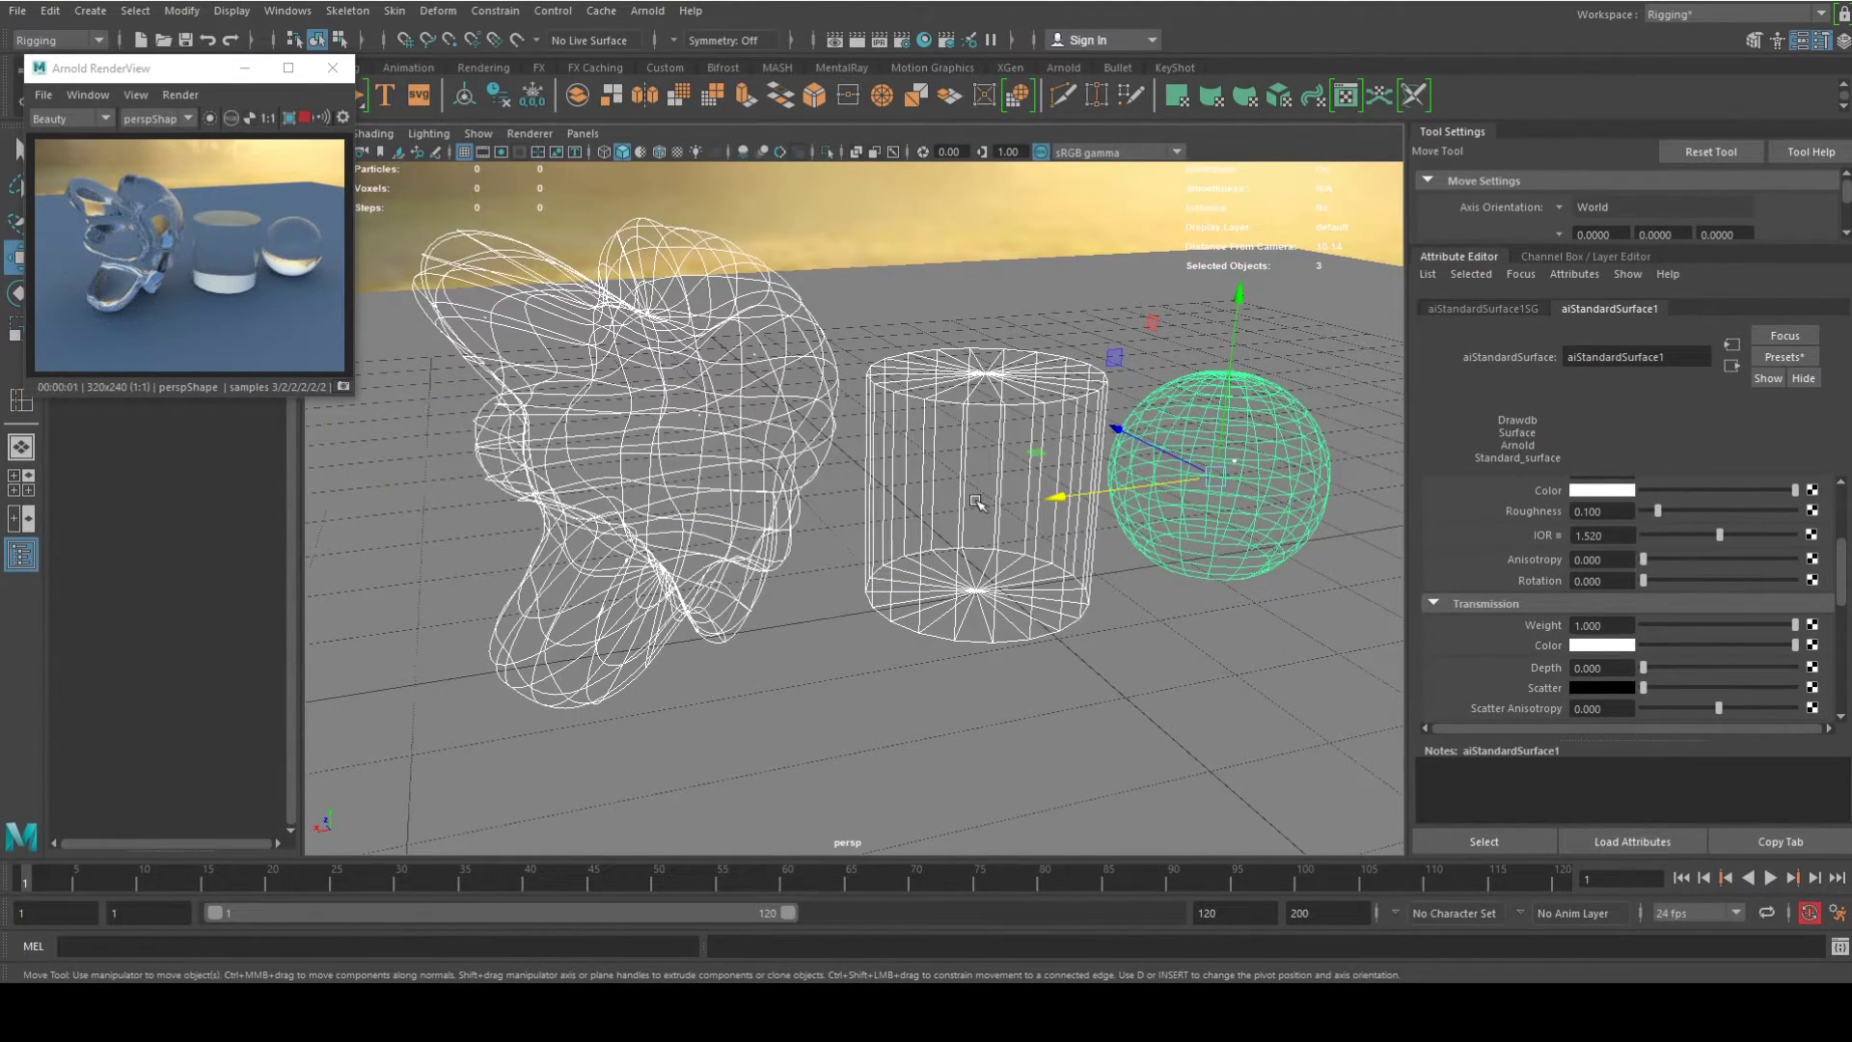
{"action": "left_click_drag", "start_coordinate": [980, 502], "coordinate": [1116, 675], "text": "alt"}
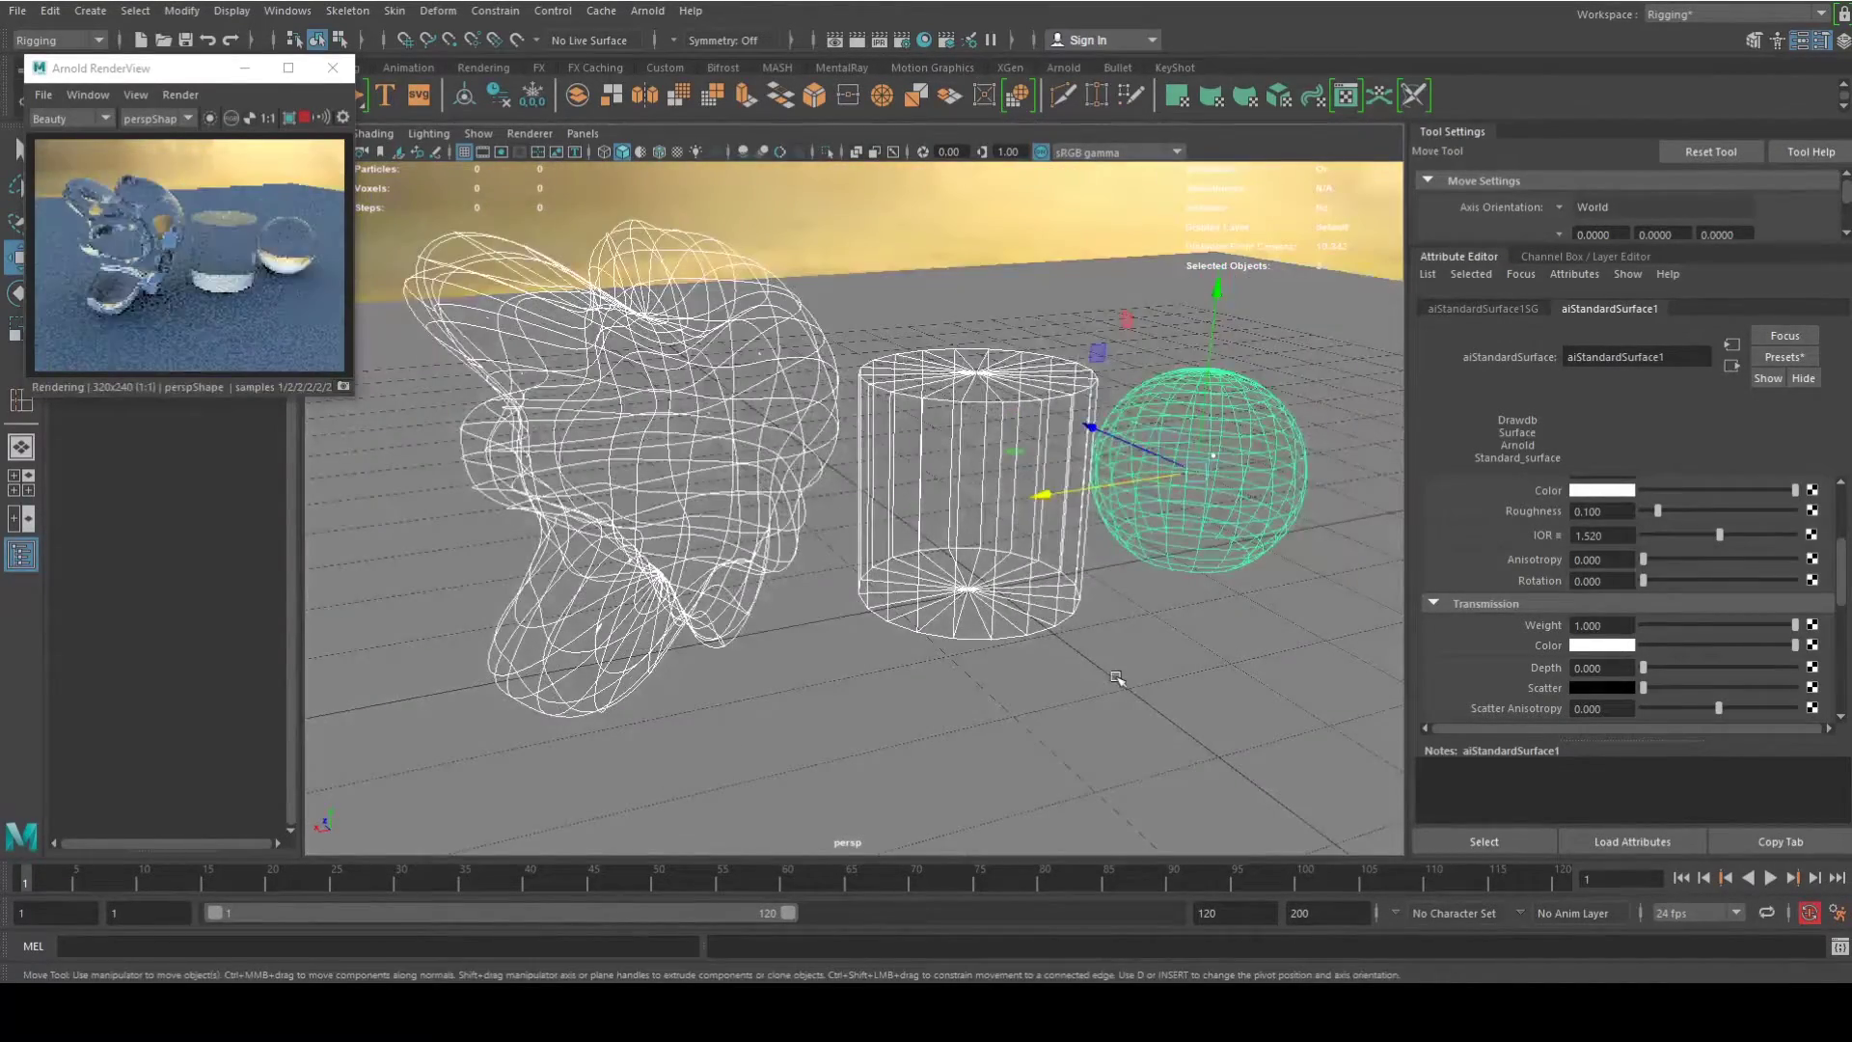
Turn on Wireframe on Shaded in the viewport and place the Arnold RenderView window below the Outliner's object entries.
{"action": "left_click", "coordinate": [1194, 665]}
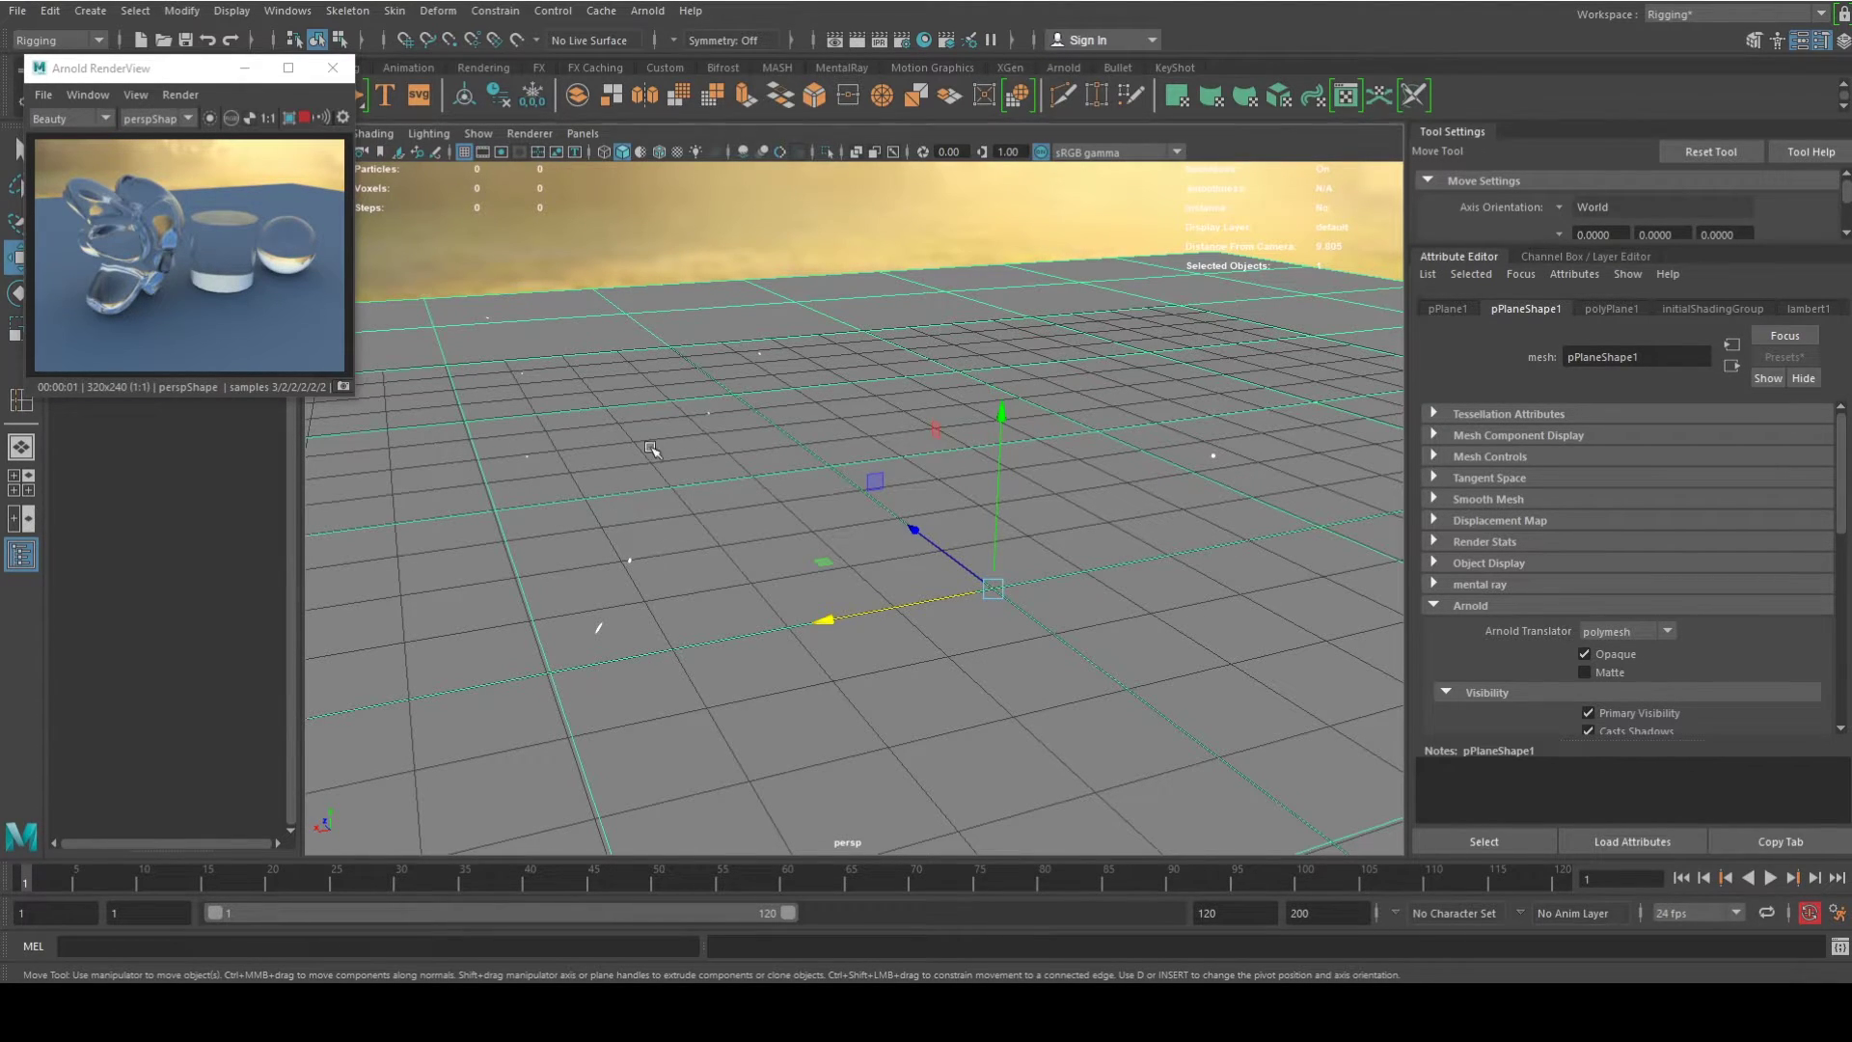
{"action": "mouse_move", "coordinate": [110, 58]}
{"action": "left_mouse_down"}
{"action": "mouse_move", "coordinate": [105, 145]}
{"action": "mouse_move", "coordinate": [114, 60]}
{"action": "mouse_move", "coordinate": [153, 309]}
{"action": "left_mouse_up"}
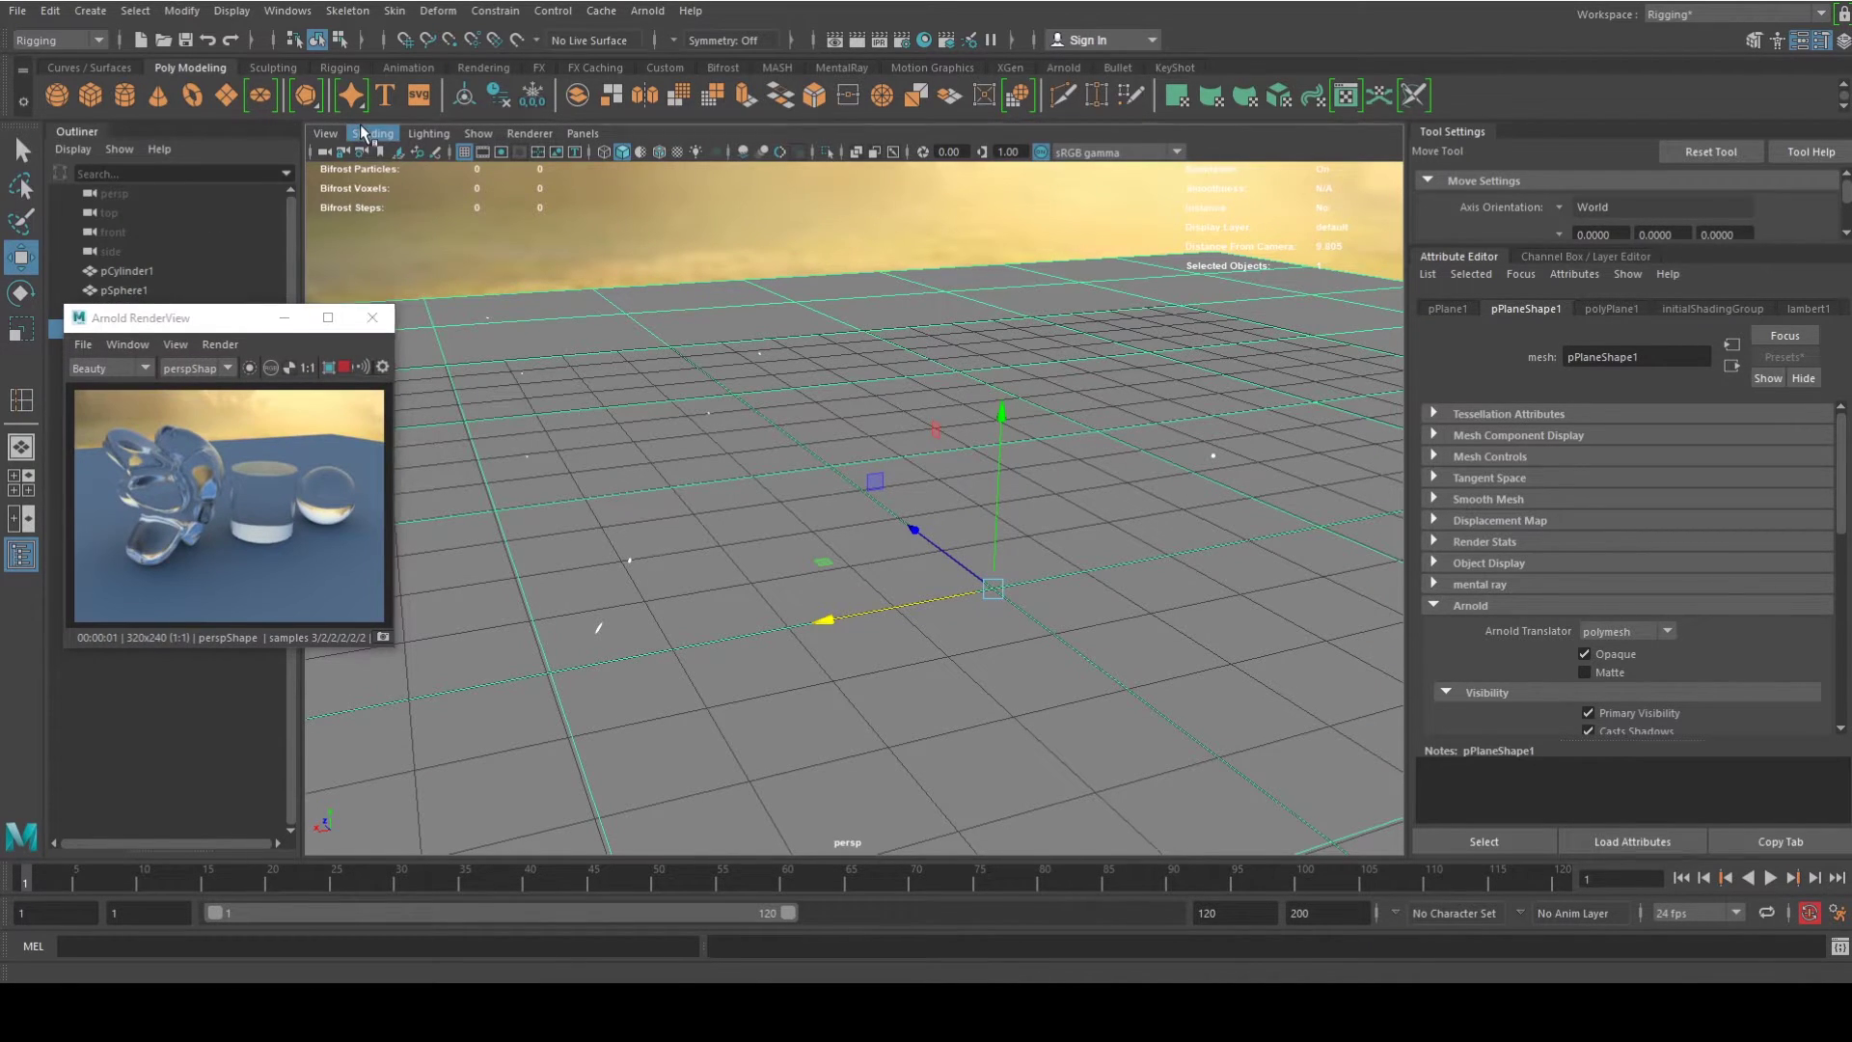
{"action": "left_click", "coordinate": [363, 131]}
{"action": "left_click", "coordinate": [367, 133]}
{"action": "left_click", "coordinate": [371, 134]}
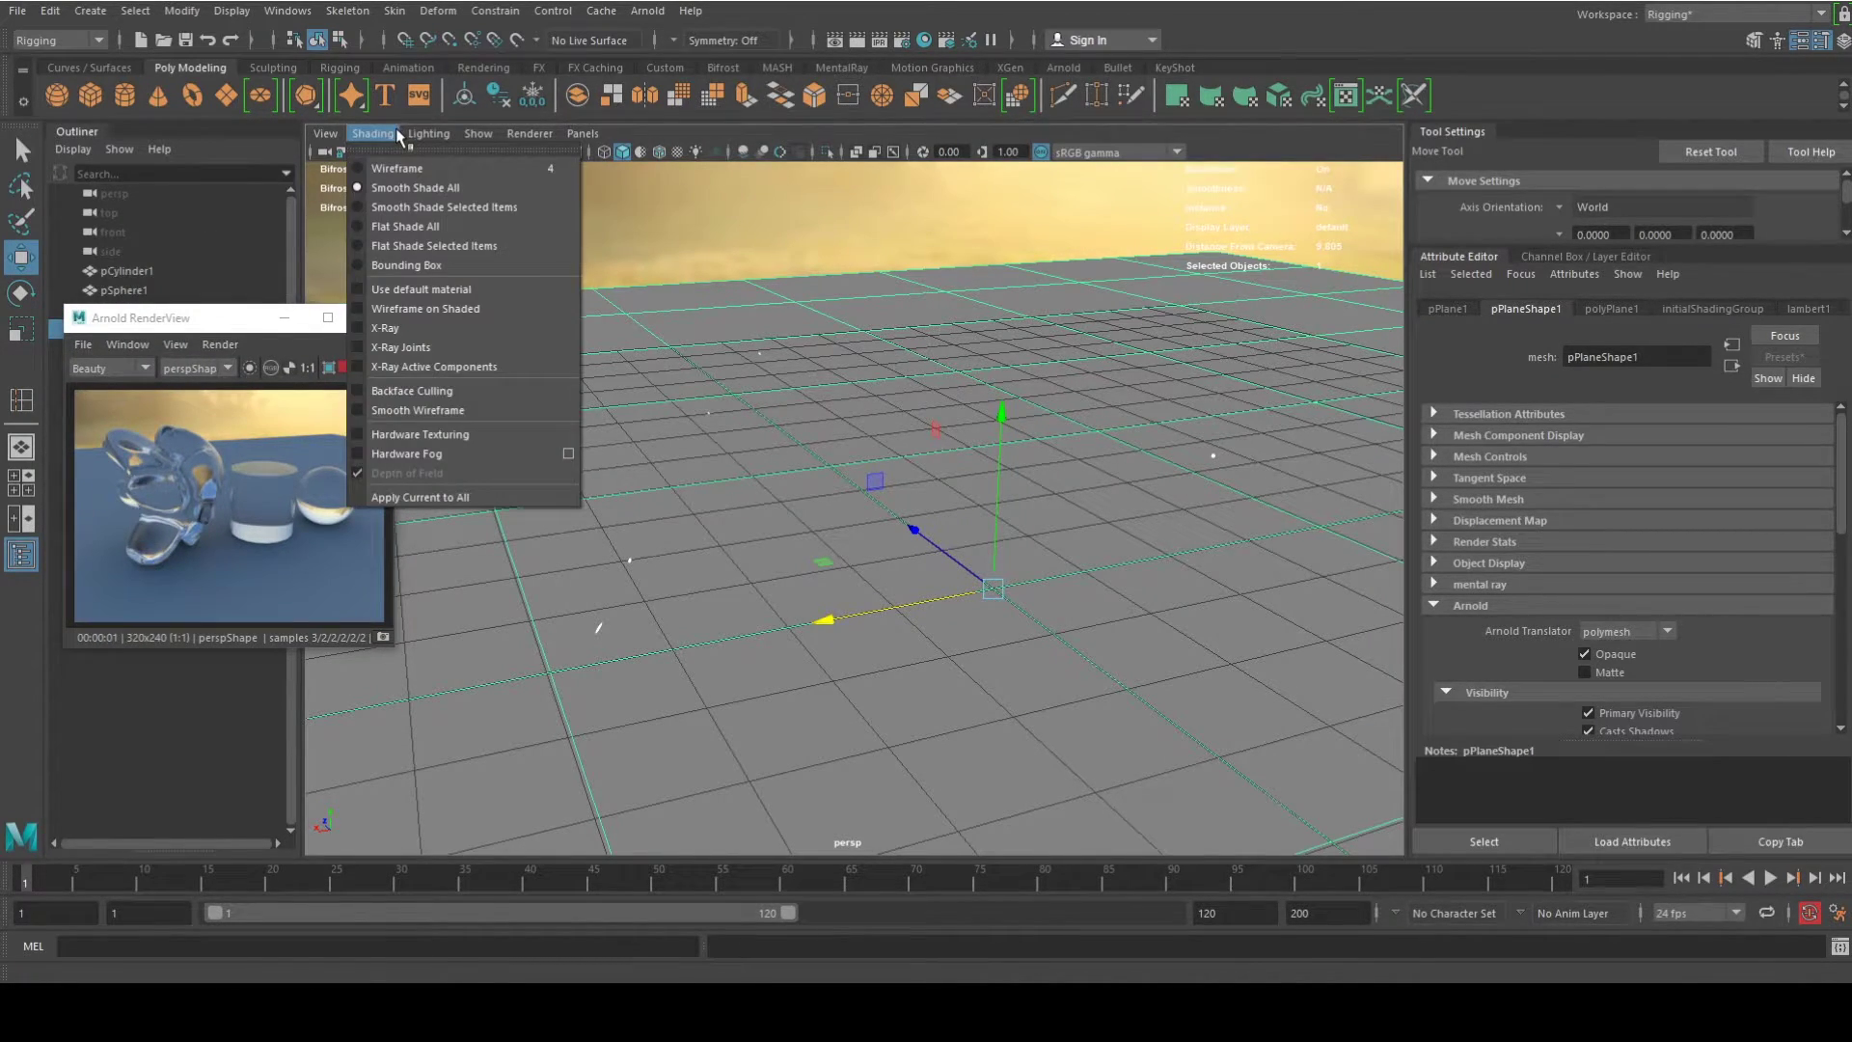
{"action": "left_click", "coordinate": [406, 309]}
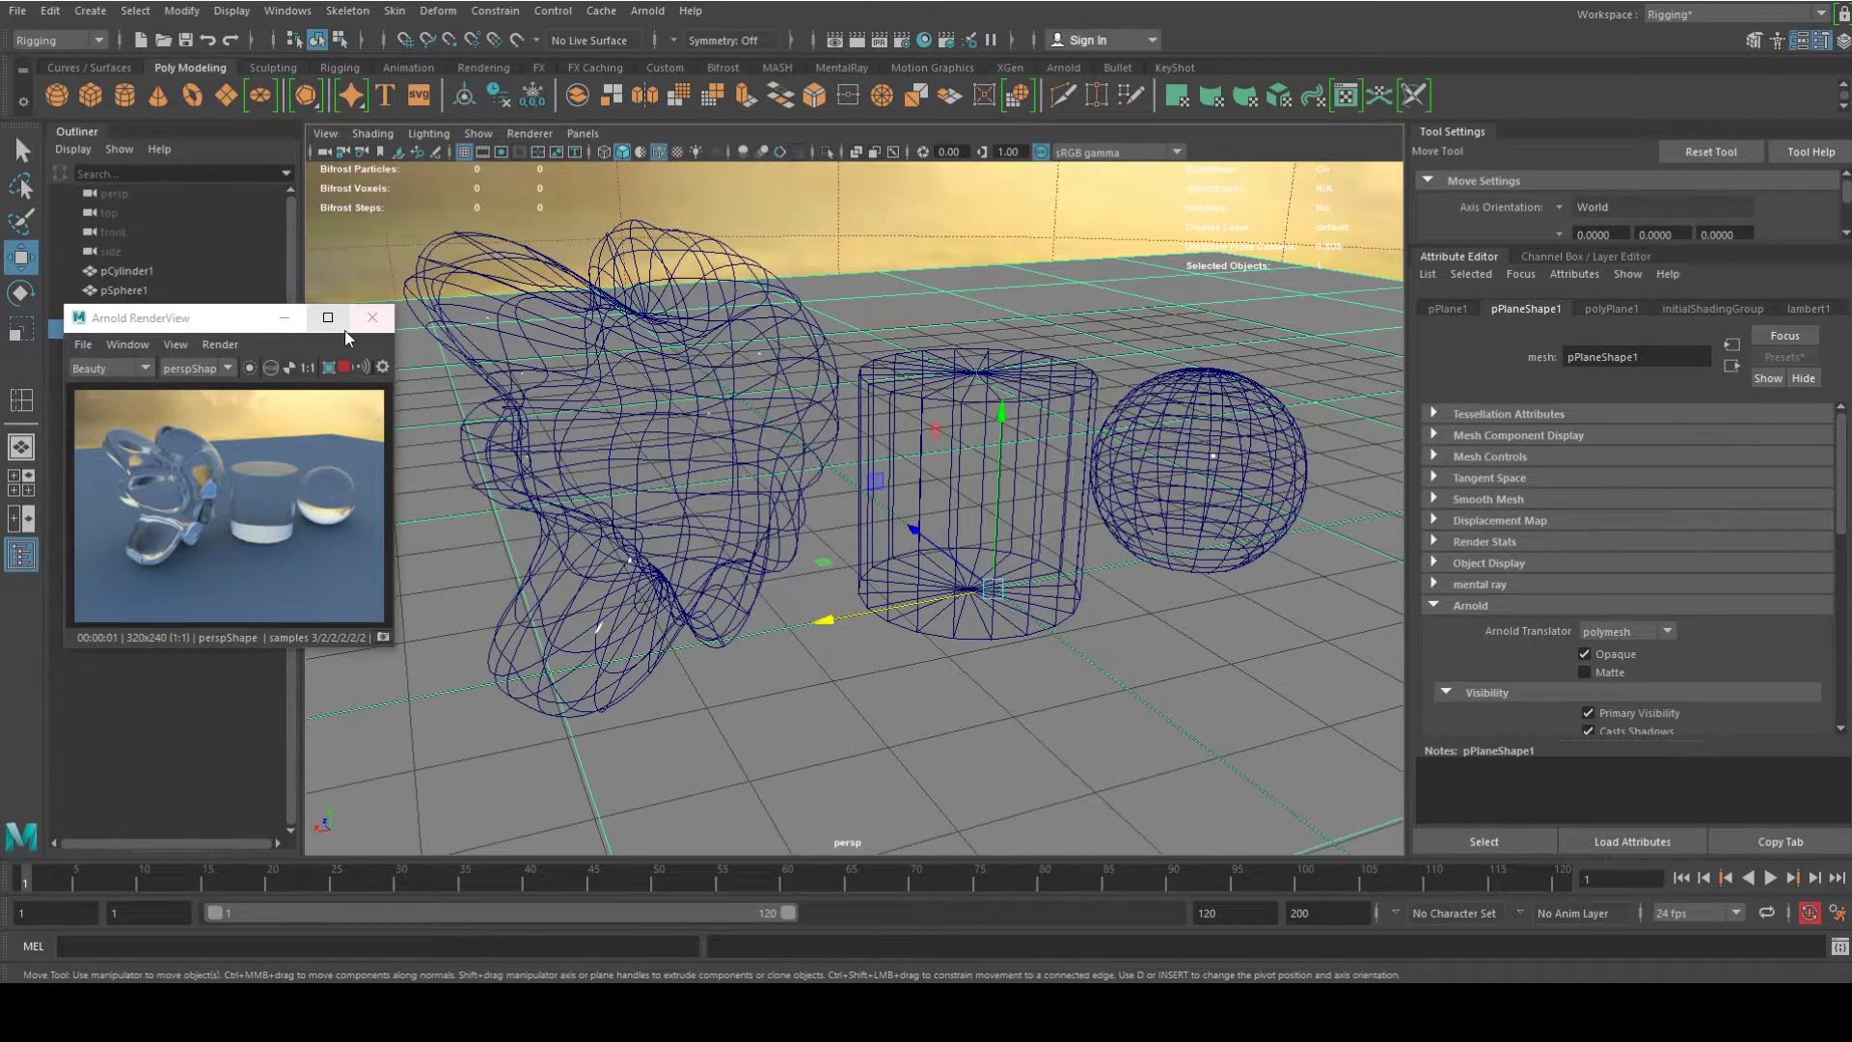
{"action": "left_click_drag", "start_coordinate": [229, 323], "coordinate": [190, 375]}
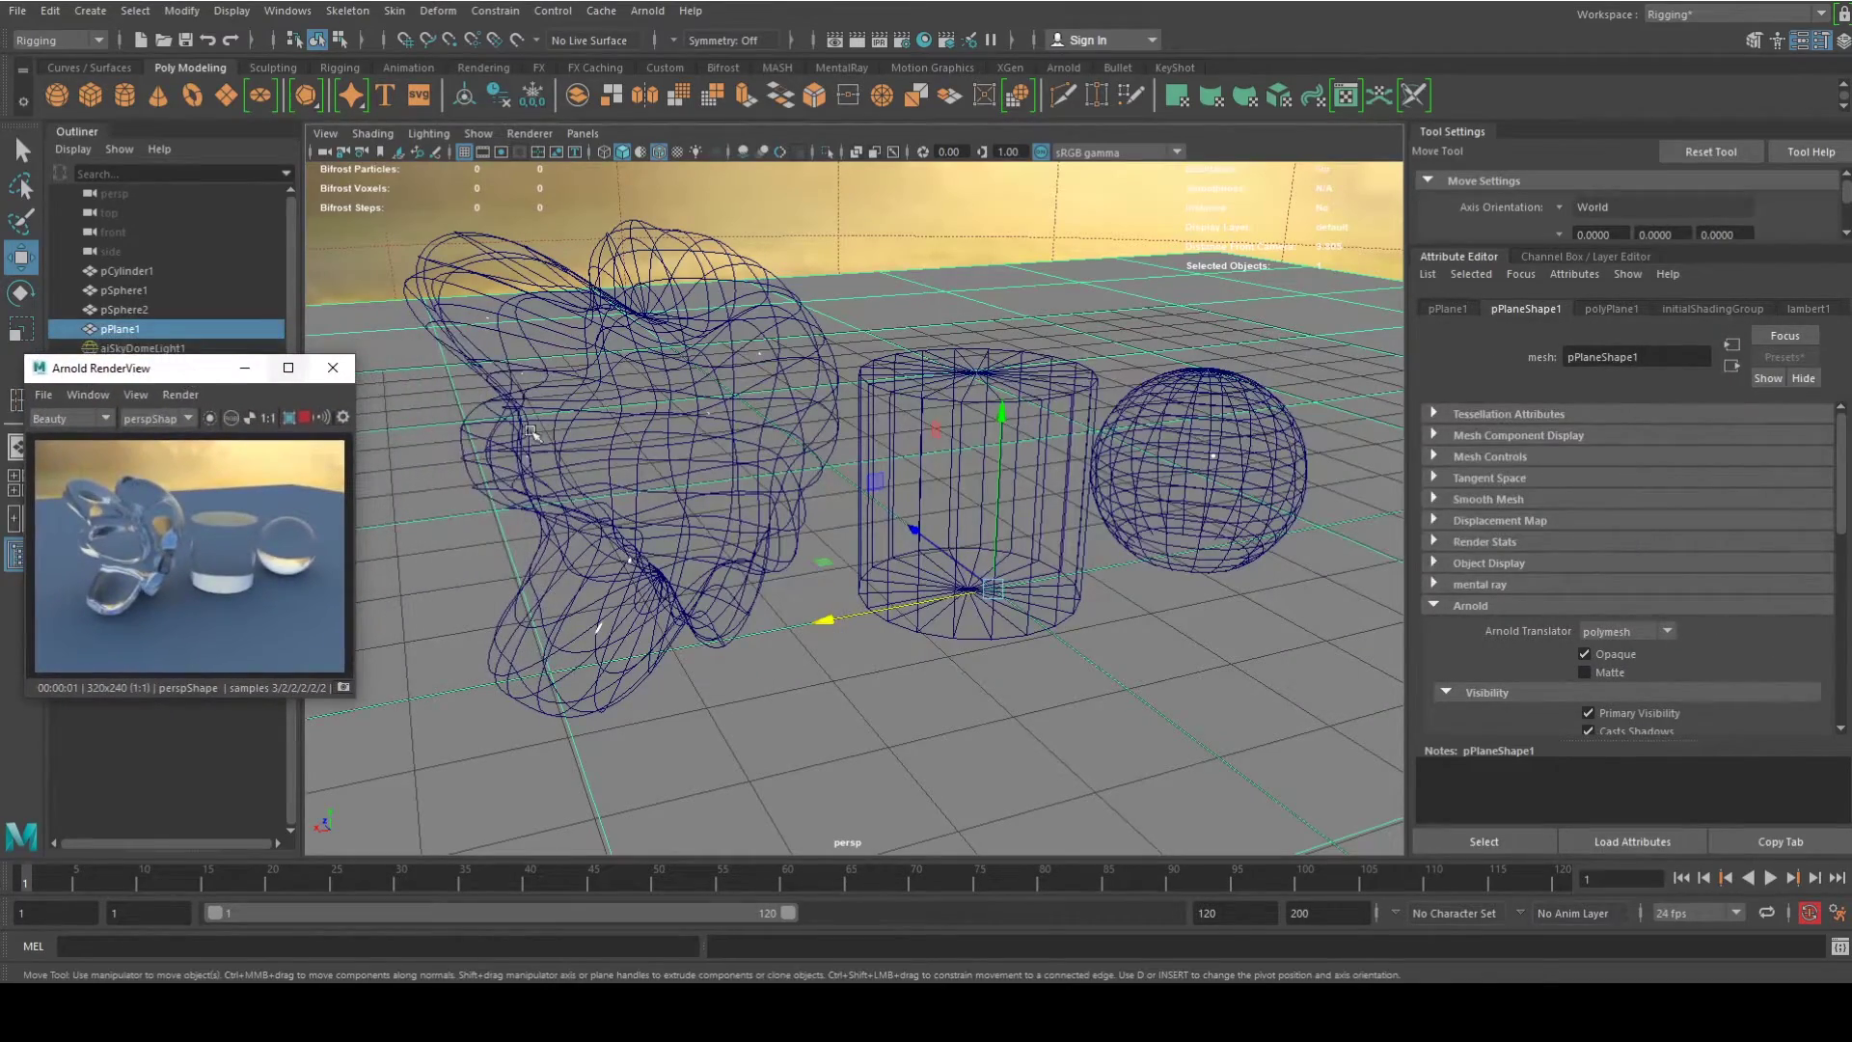
Switch the cylinder to face selection and select all the faces of its top cap.
{"action": "left_click", "coordinate": [969, 410]}
{"action": "left_click_drag", "start_coordinate": [969, 410], "coordinate": [955, 366], "text": "alt"}
{"action": "mouse_move", "coordinate": [958, 360]}
{"action": "right_mouse_down"}
{"action": "mouse_move", "coordinate": [944, 881]}
{"action": "mouse_move", "coordinate": [1098, 616]}
{"action": "mouse_move", "coordinate": [954, 314]}
{"action": "mouse_move", "coordinate": [953, 391]}
{"action": "right_mouse_up"}
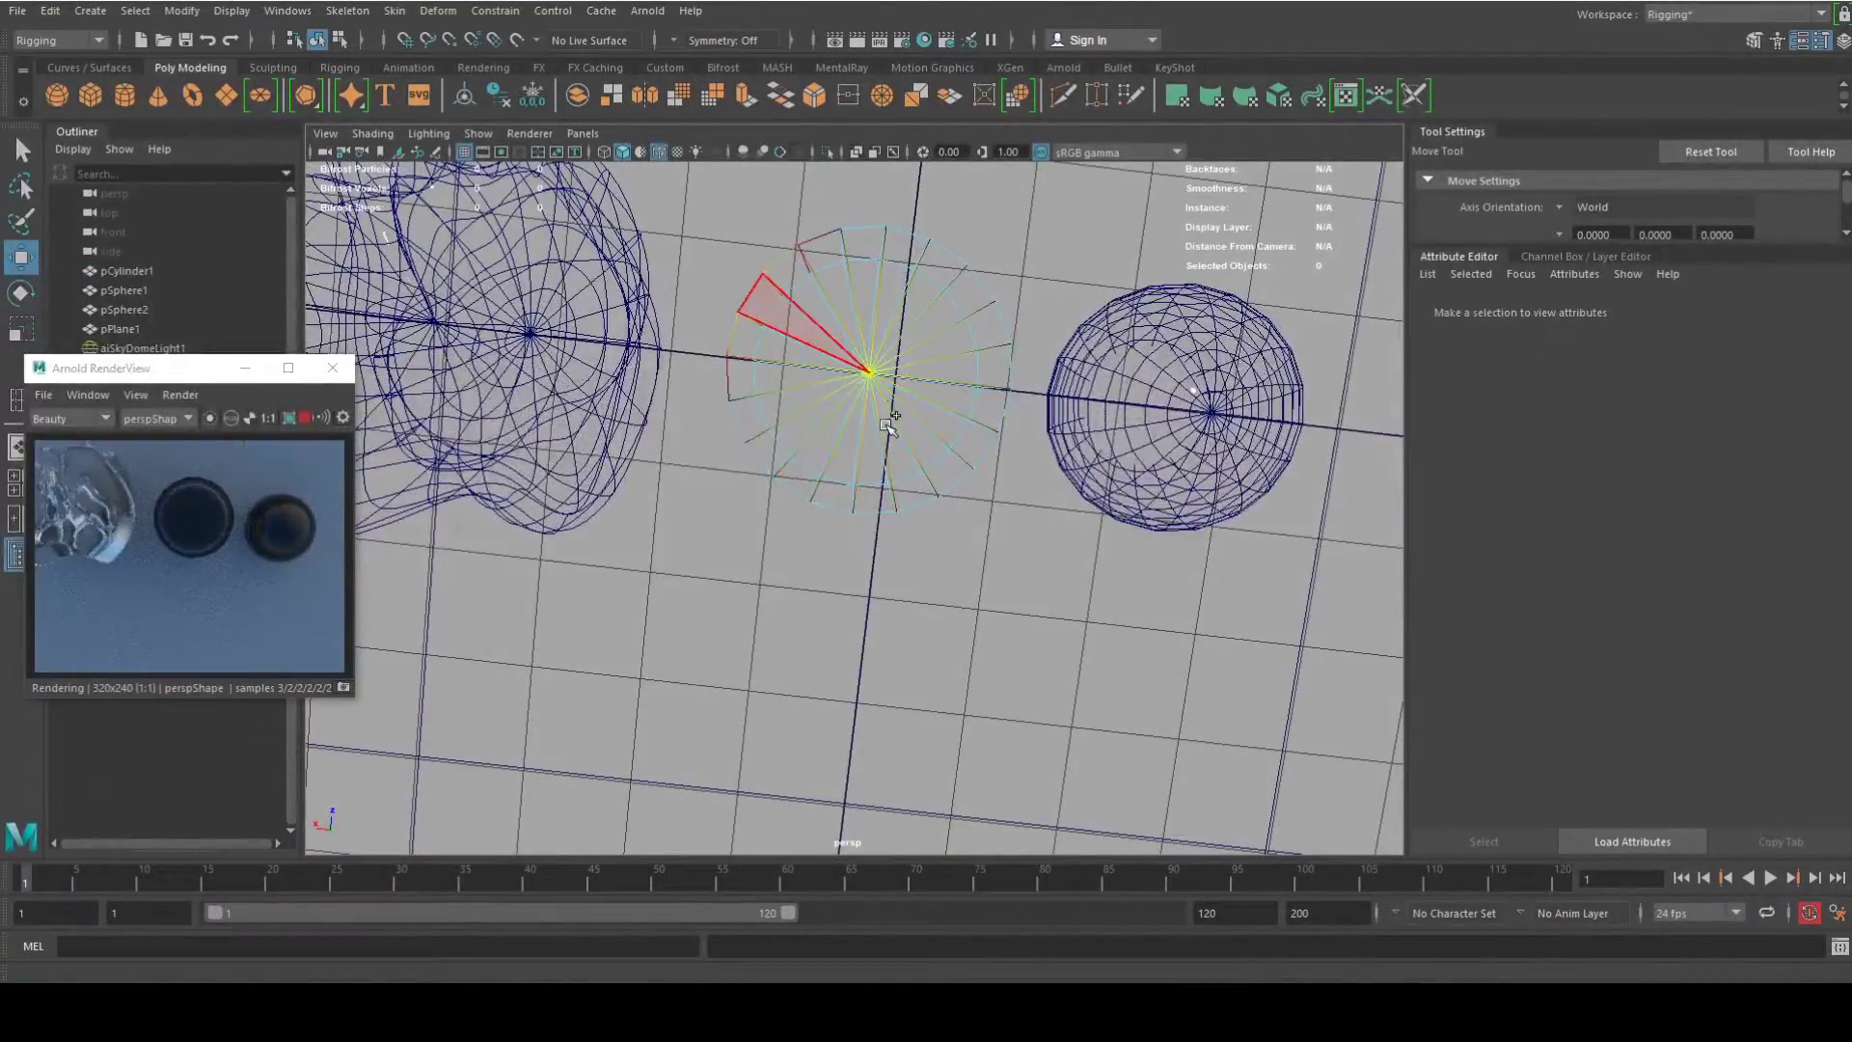
{"action": "left_click_drag", "start_coordinate": [830, 344], "coordinate": [886, 421]}
{"action": "left_click_drag", "start_coordinate": [896, 511], "coordinate": [905, 391], "text": "alt"}
{"action": "left_click", "coordinate": [306, 417]}
{"action": "left_click_drag", "start_coordinate": [901, 628], "coordinate": [894, 556], "text": "alt"}
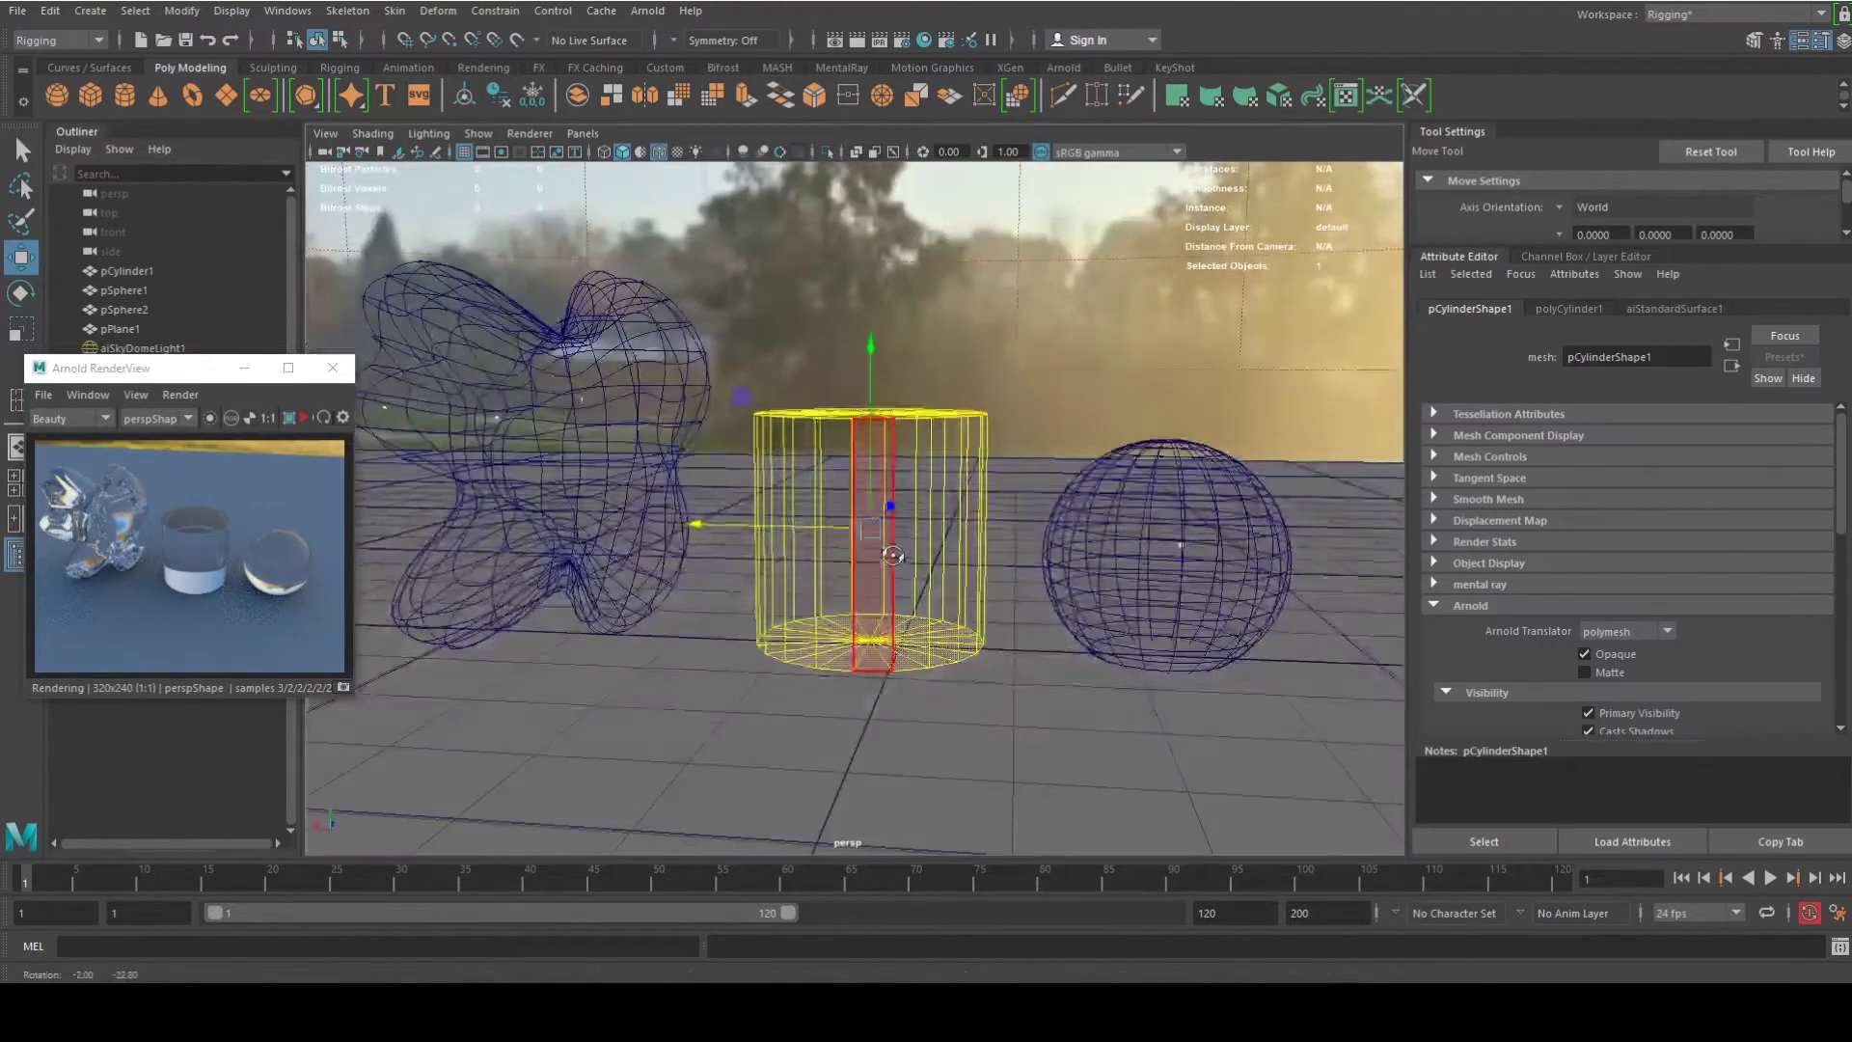
{"action": "left_click_drag", "start_coordinate": [994, 641], "coordinate": [1010, 640], "text": "alt"}
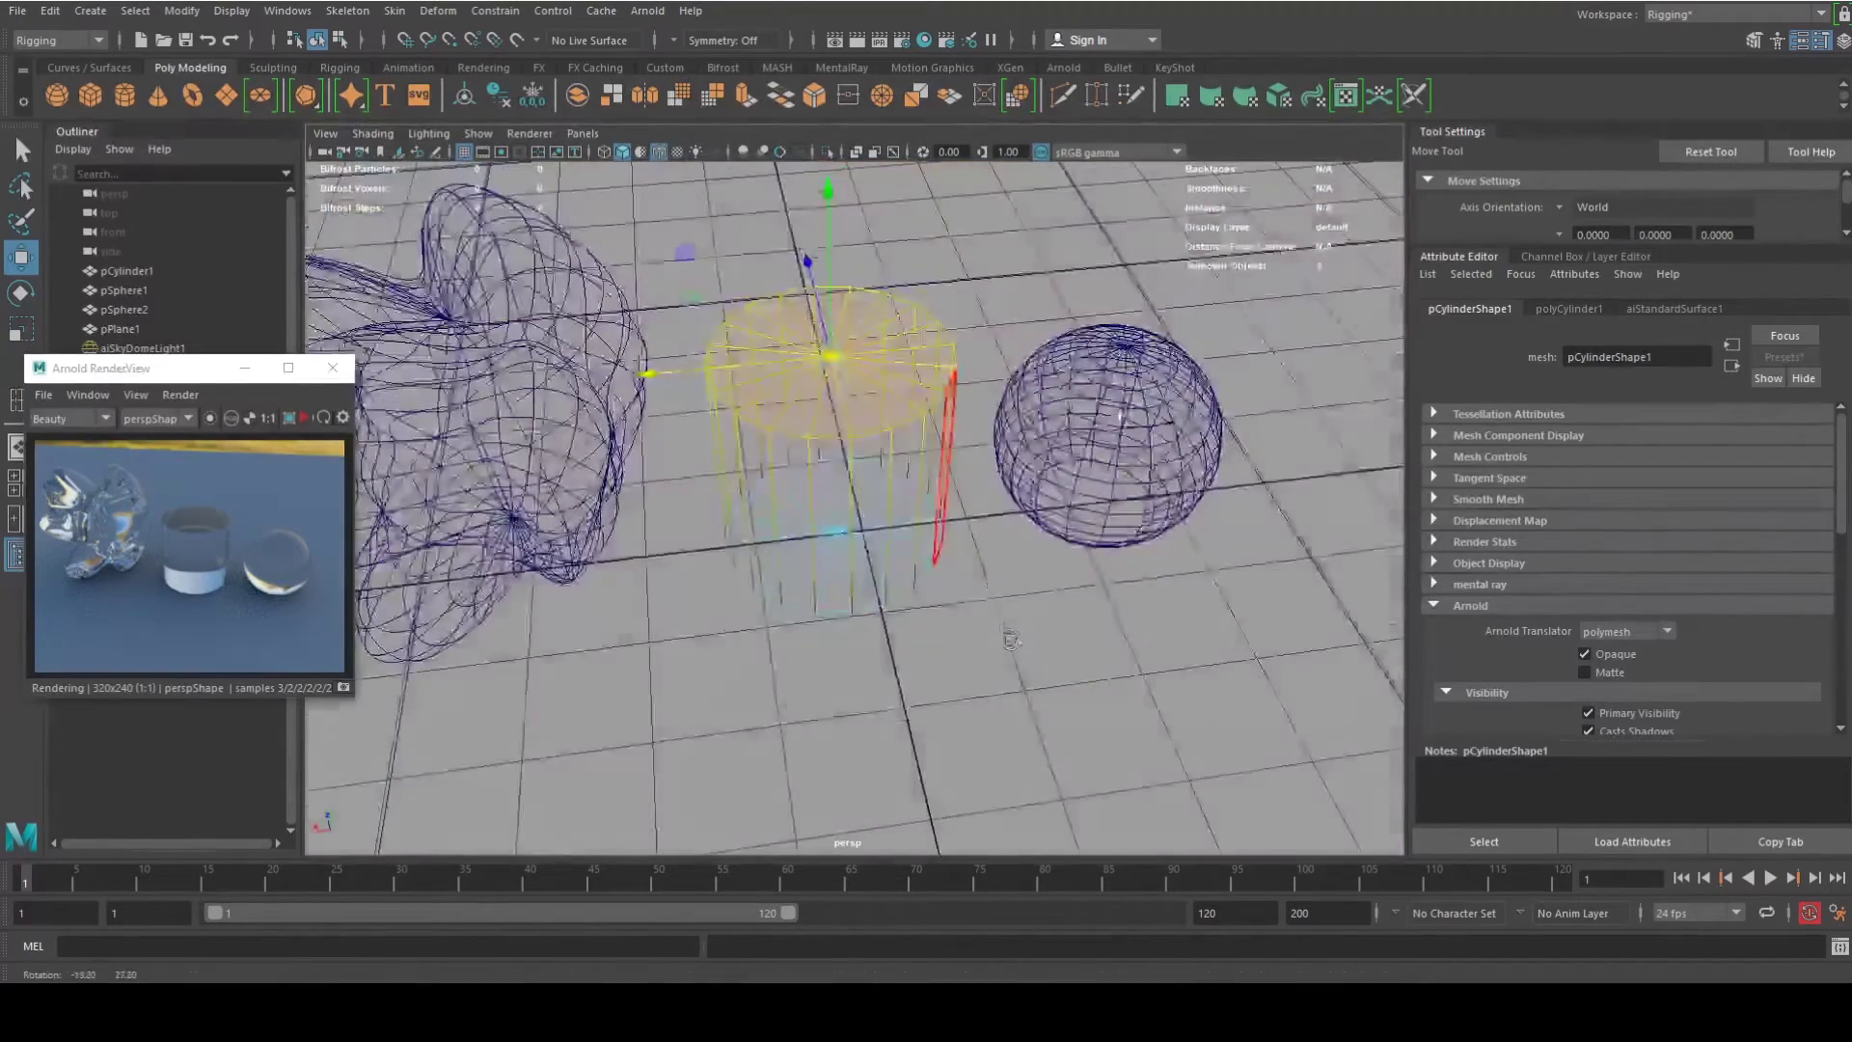
{"action": "middle_click_drag", "start_coordinate": [924, 568], "coordinate": [951, 604], "text": "alt"}
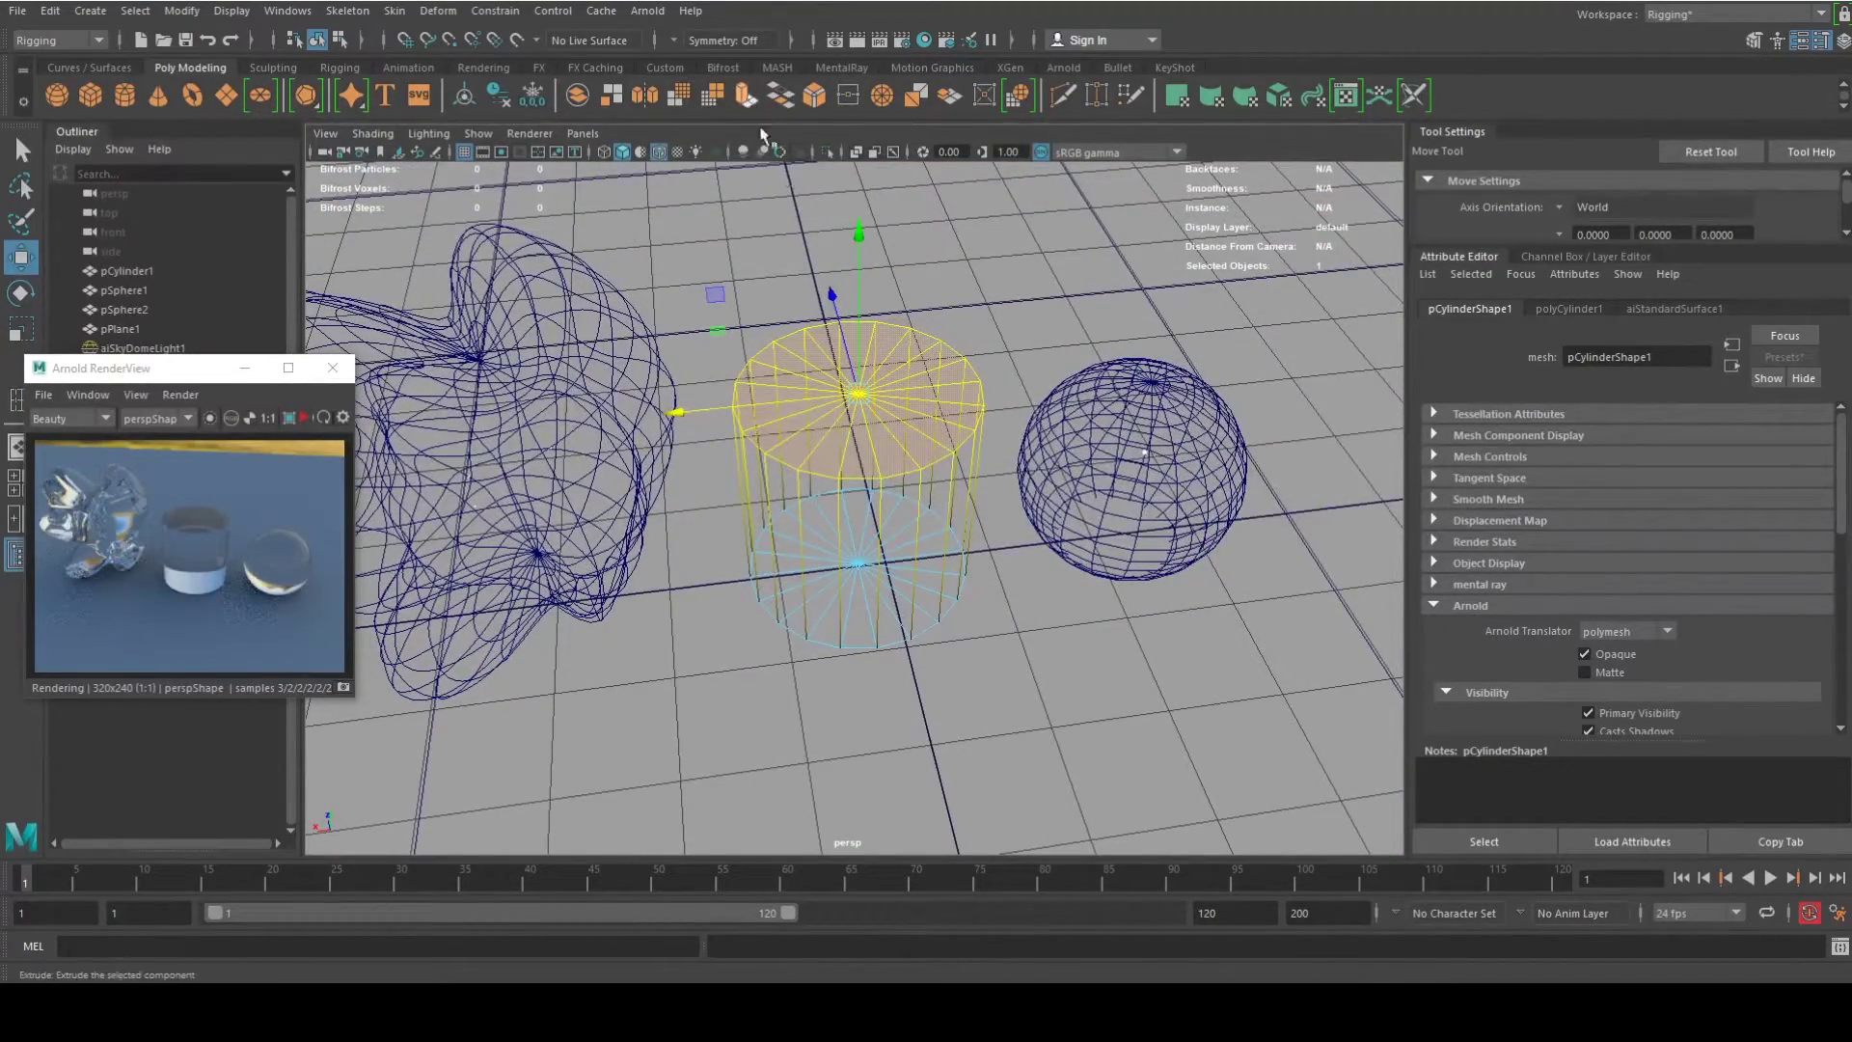
Extrude the cylinder's top faces three times, scaling the first two extrusions inward to about 0.98 and 0.88 to form a rim.
{"action": "left_click", "coordinate": [746, 94]}
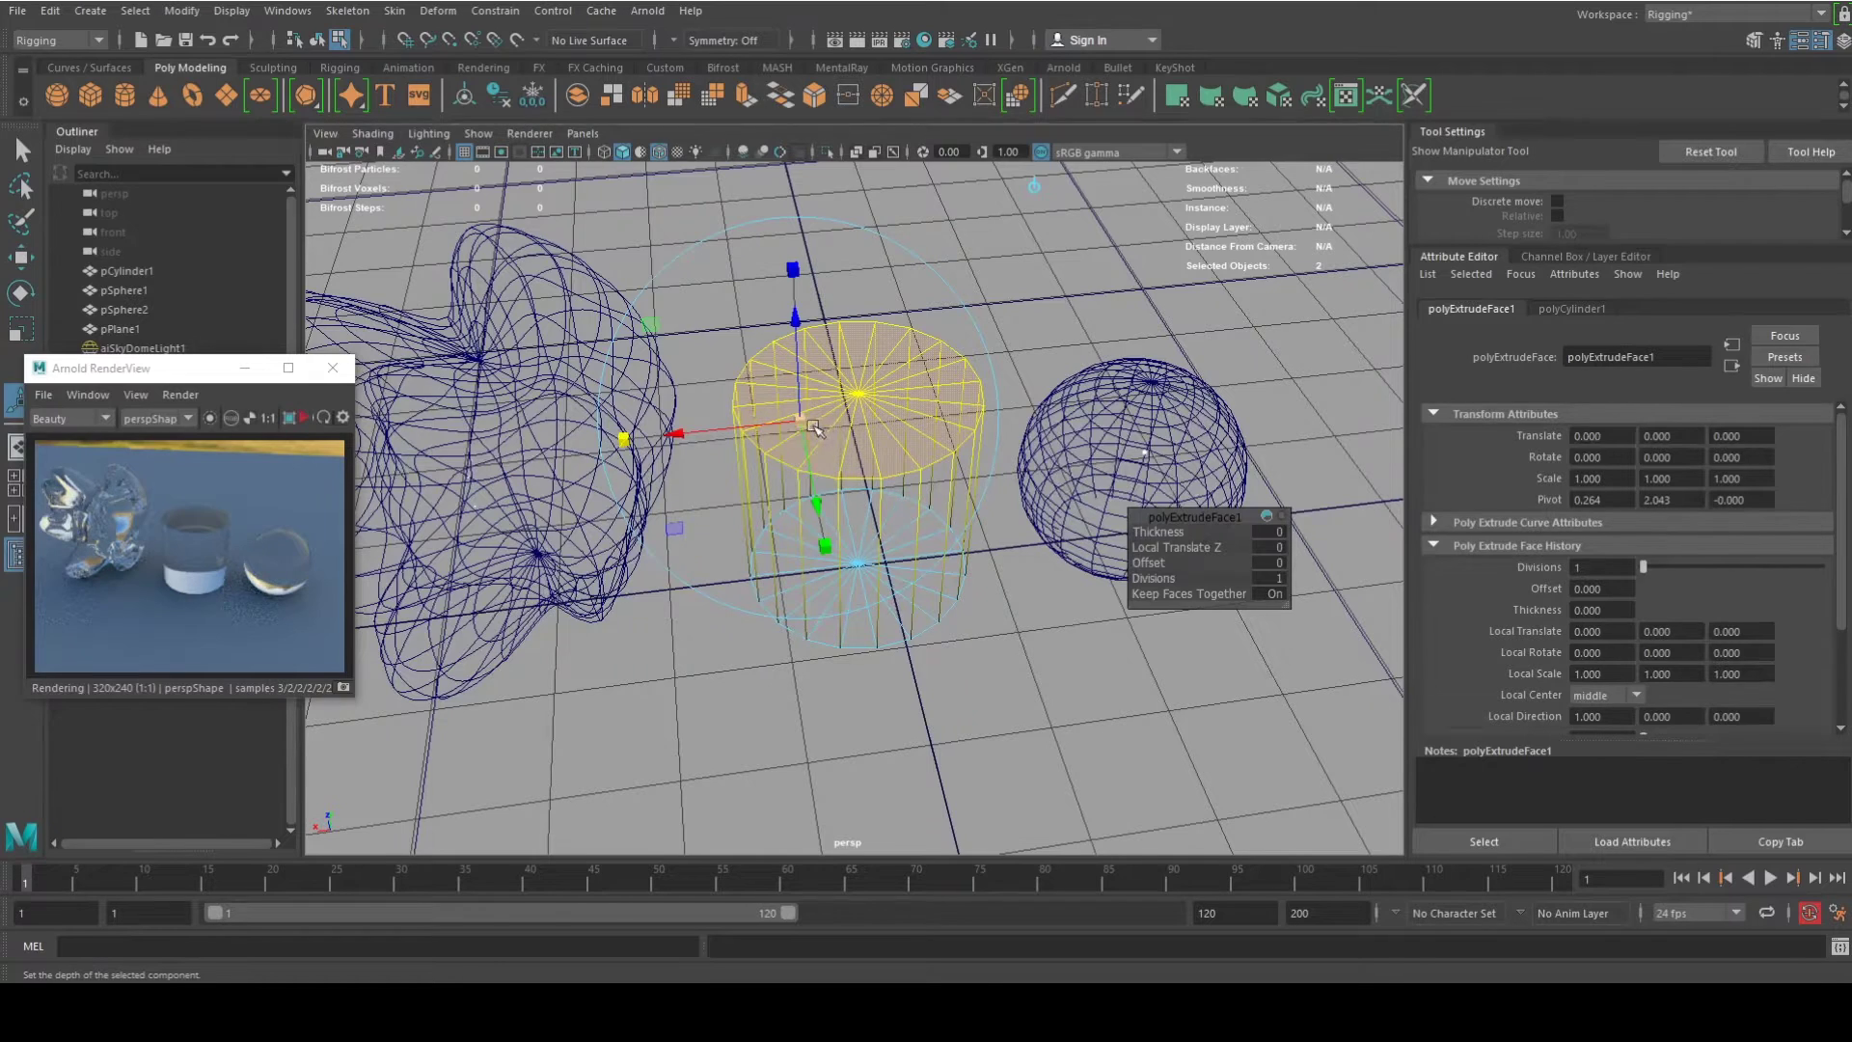
{"action": "left_click_drag", "start_coordinate": [813, 428], "coordinate": [799, 424]}
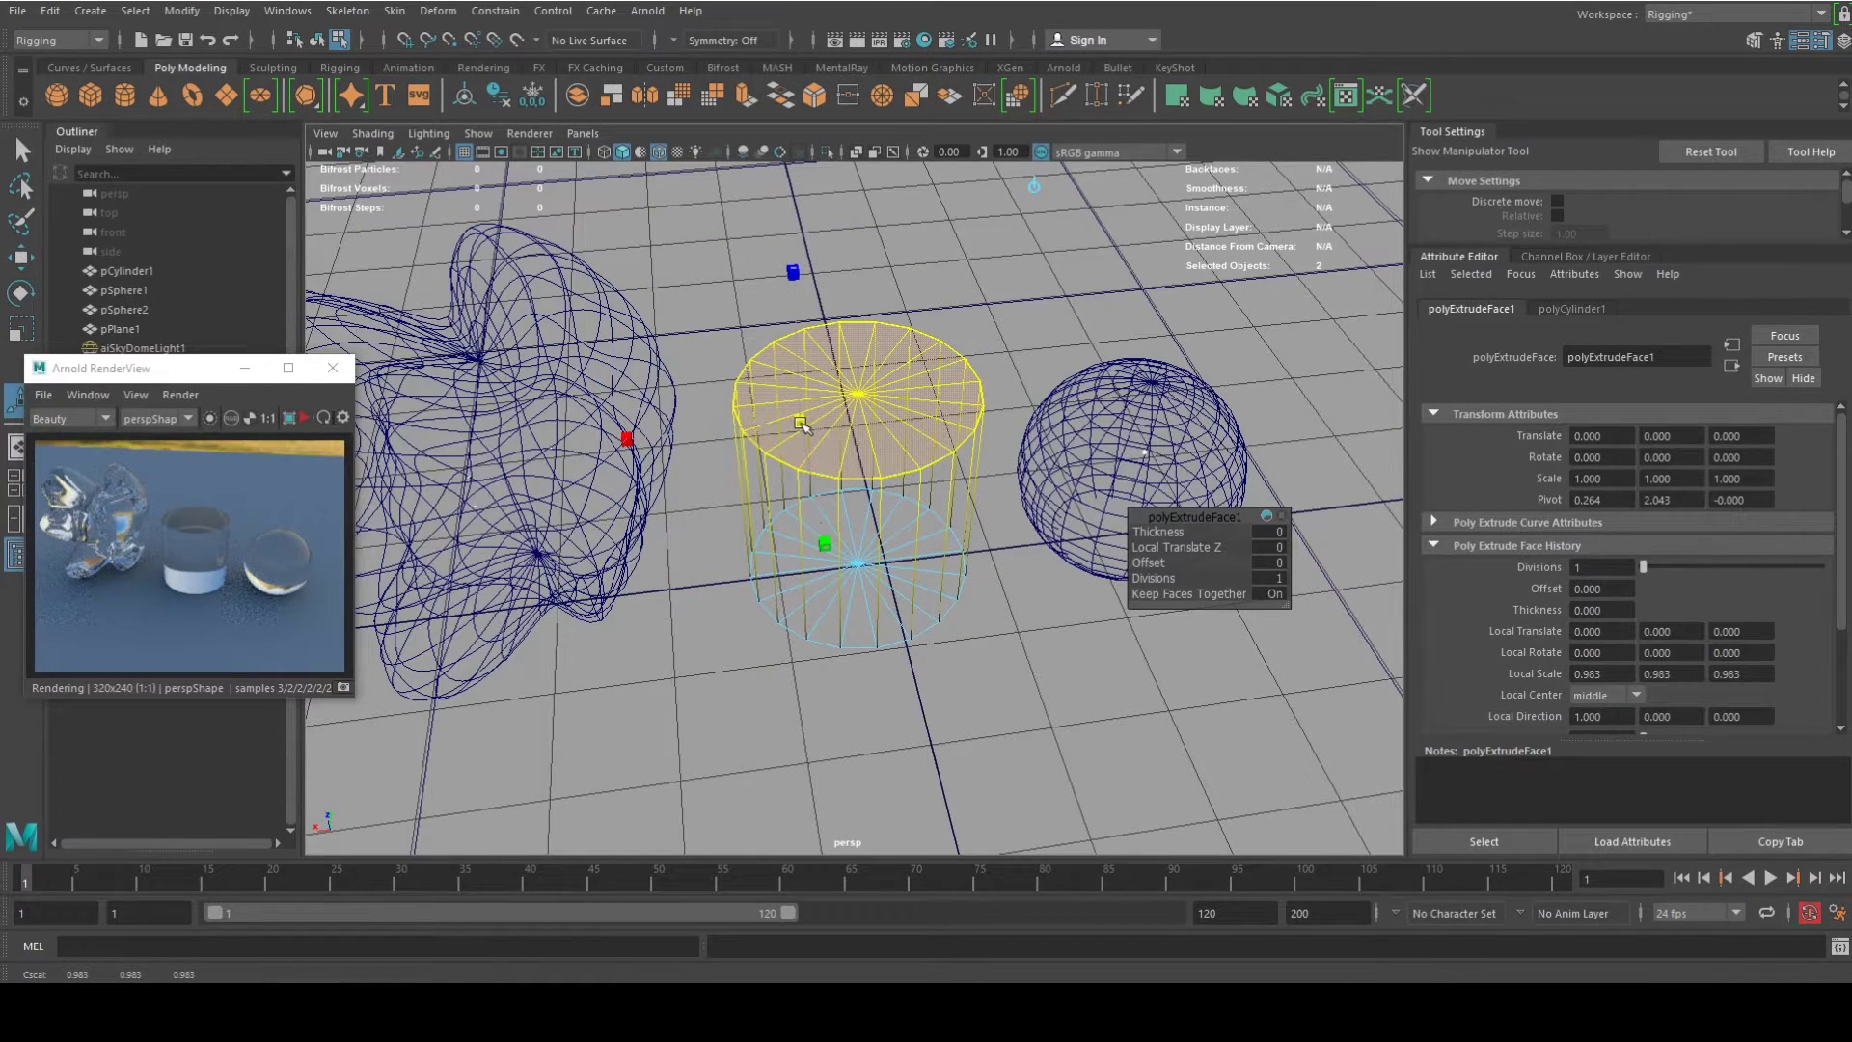
{"action": "key", "text": "ctrl+e"}
{"action": "scroll", "coordinate": [799, 424], "scroll_direction": "up", "scroll_amount": 3}
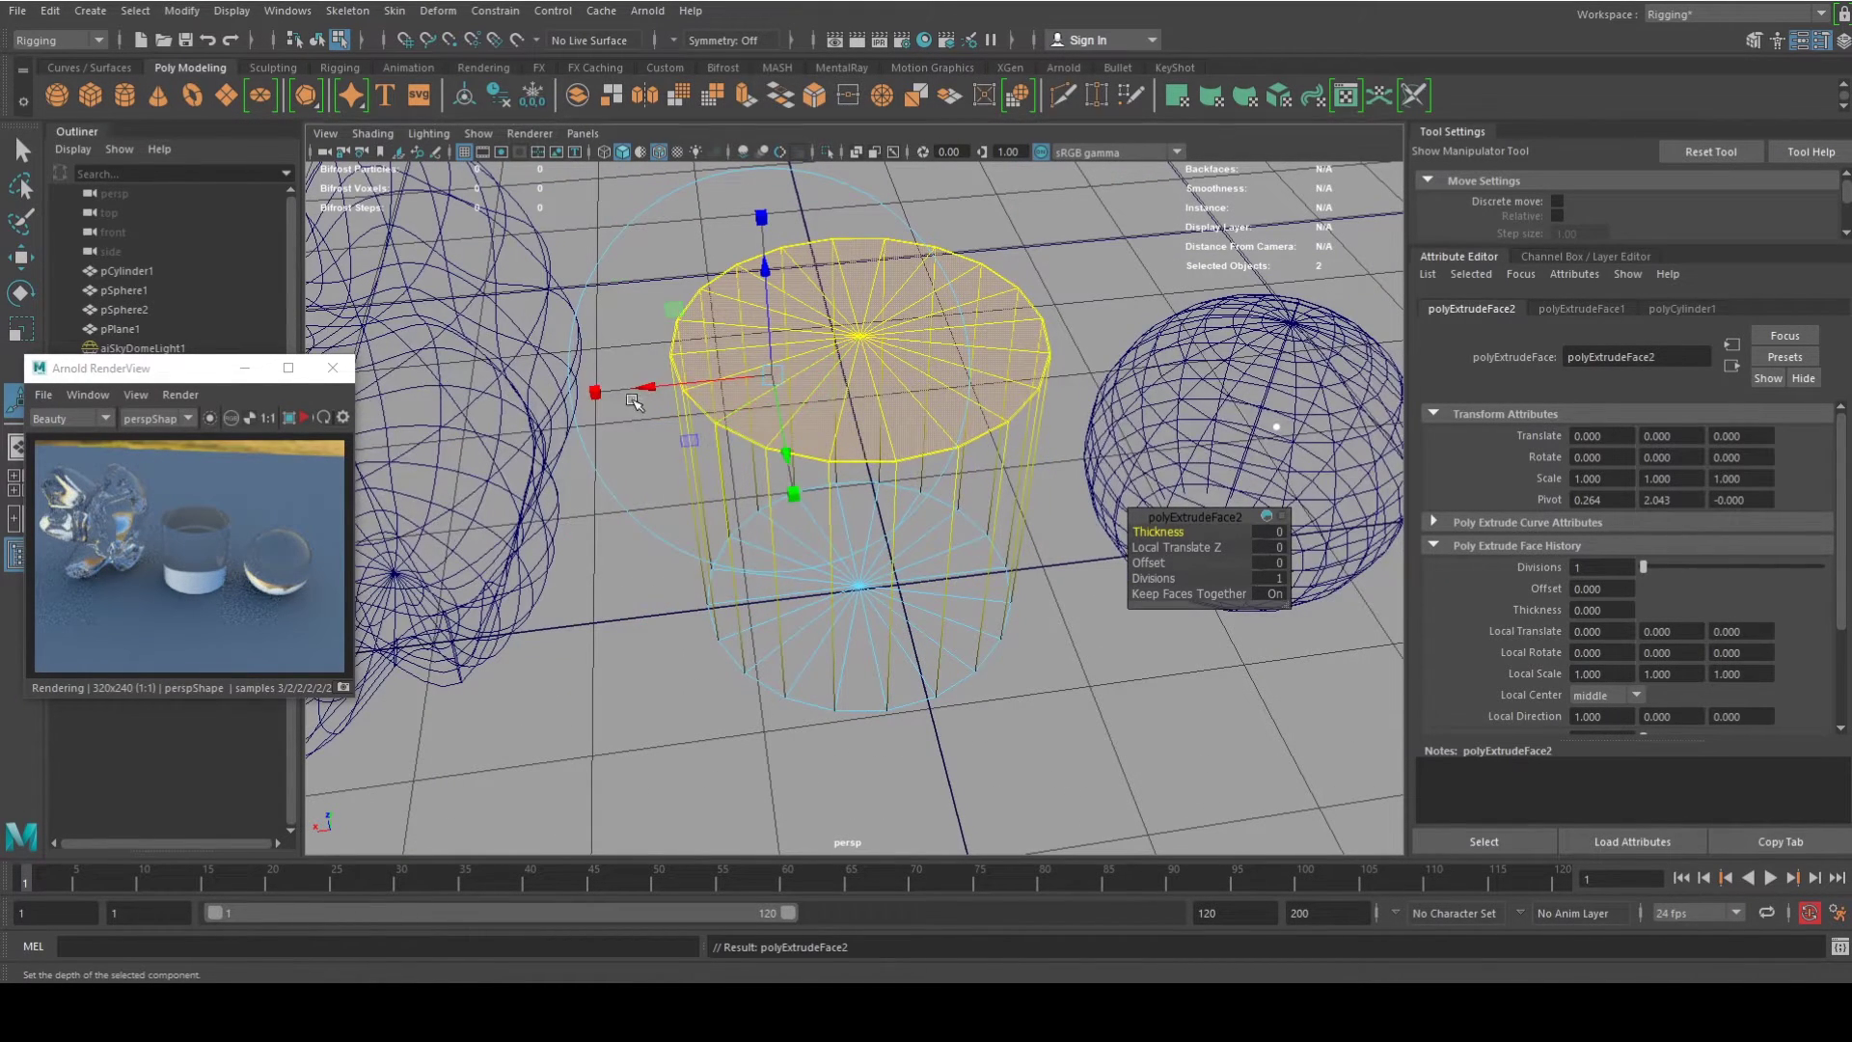
{"action": "left_click_drag", "start_coordinate": [769, 391], "coordinate": [767, 372]}
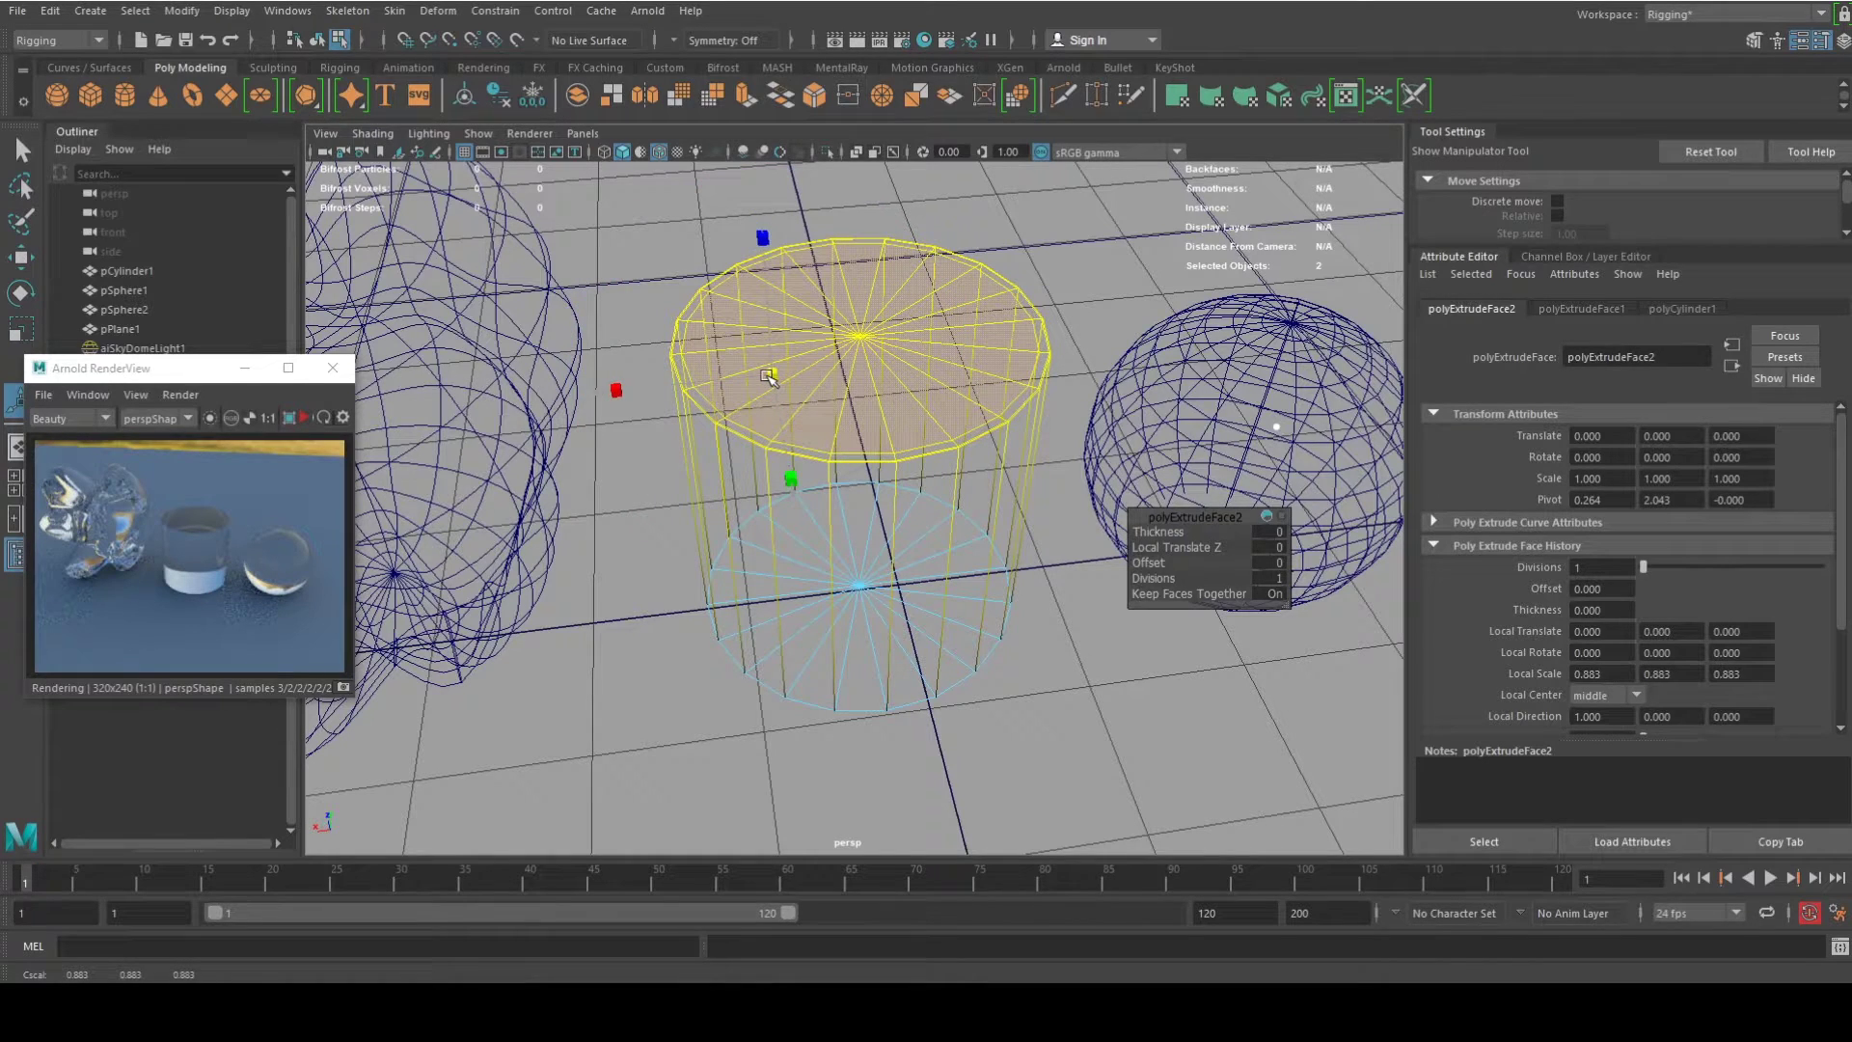
{"action": "key", "text": "ctrl+e"}
{"action": "left_click_drag", "start_coordinate": [599, 389], "coordinate": [591, 391]}
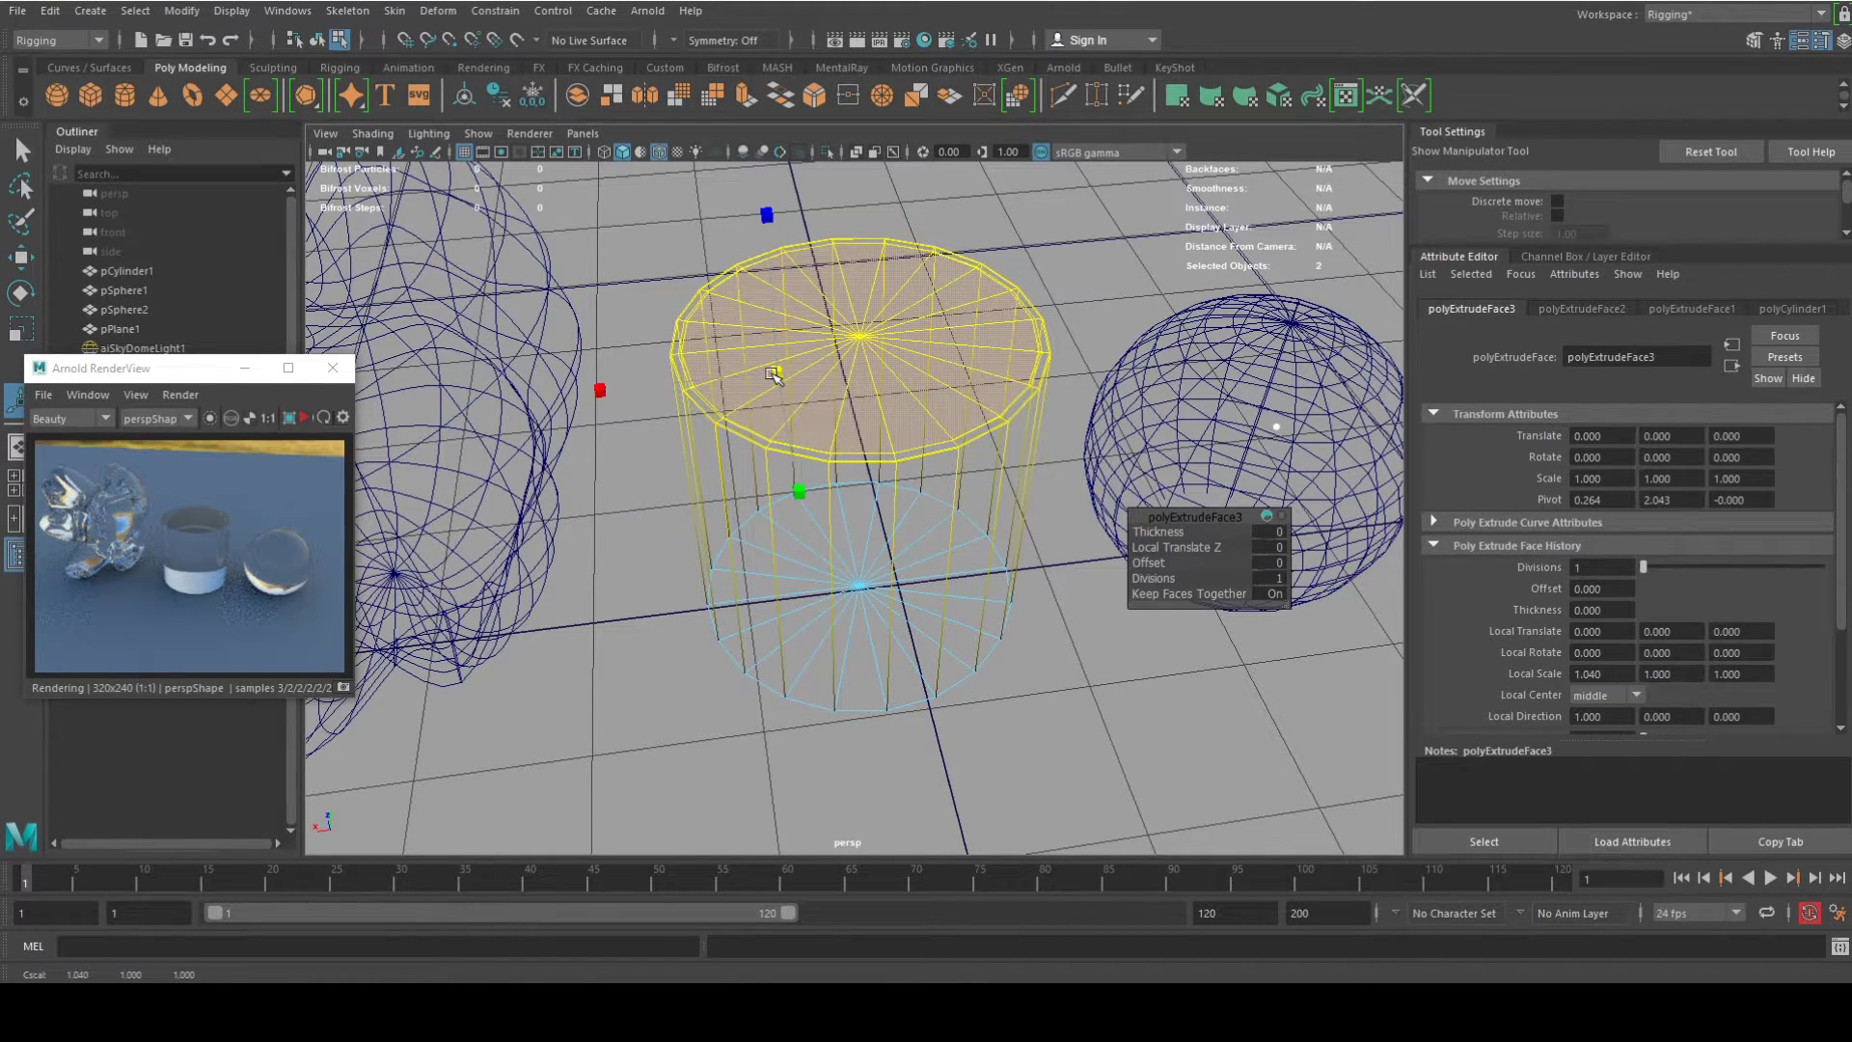
Extrude the inner faces down to near the base to hollow the cylinder, add supporting extrusions at the inner floor and return to object mode.
{"action": "key", "text": "ctrl+e"}
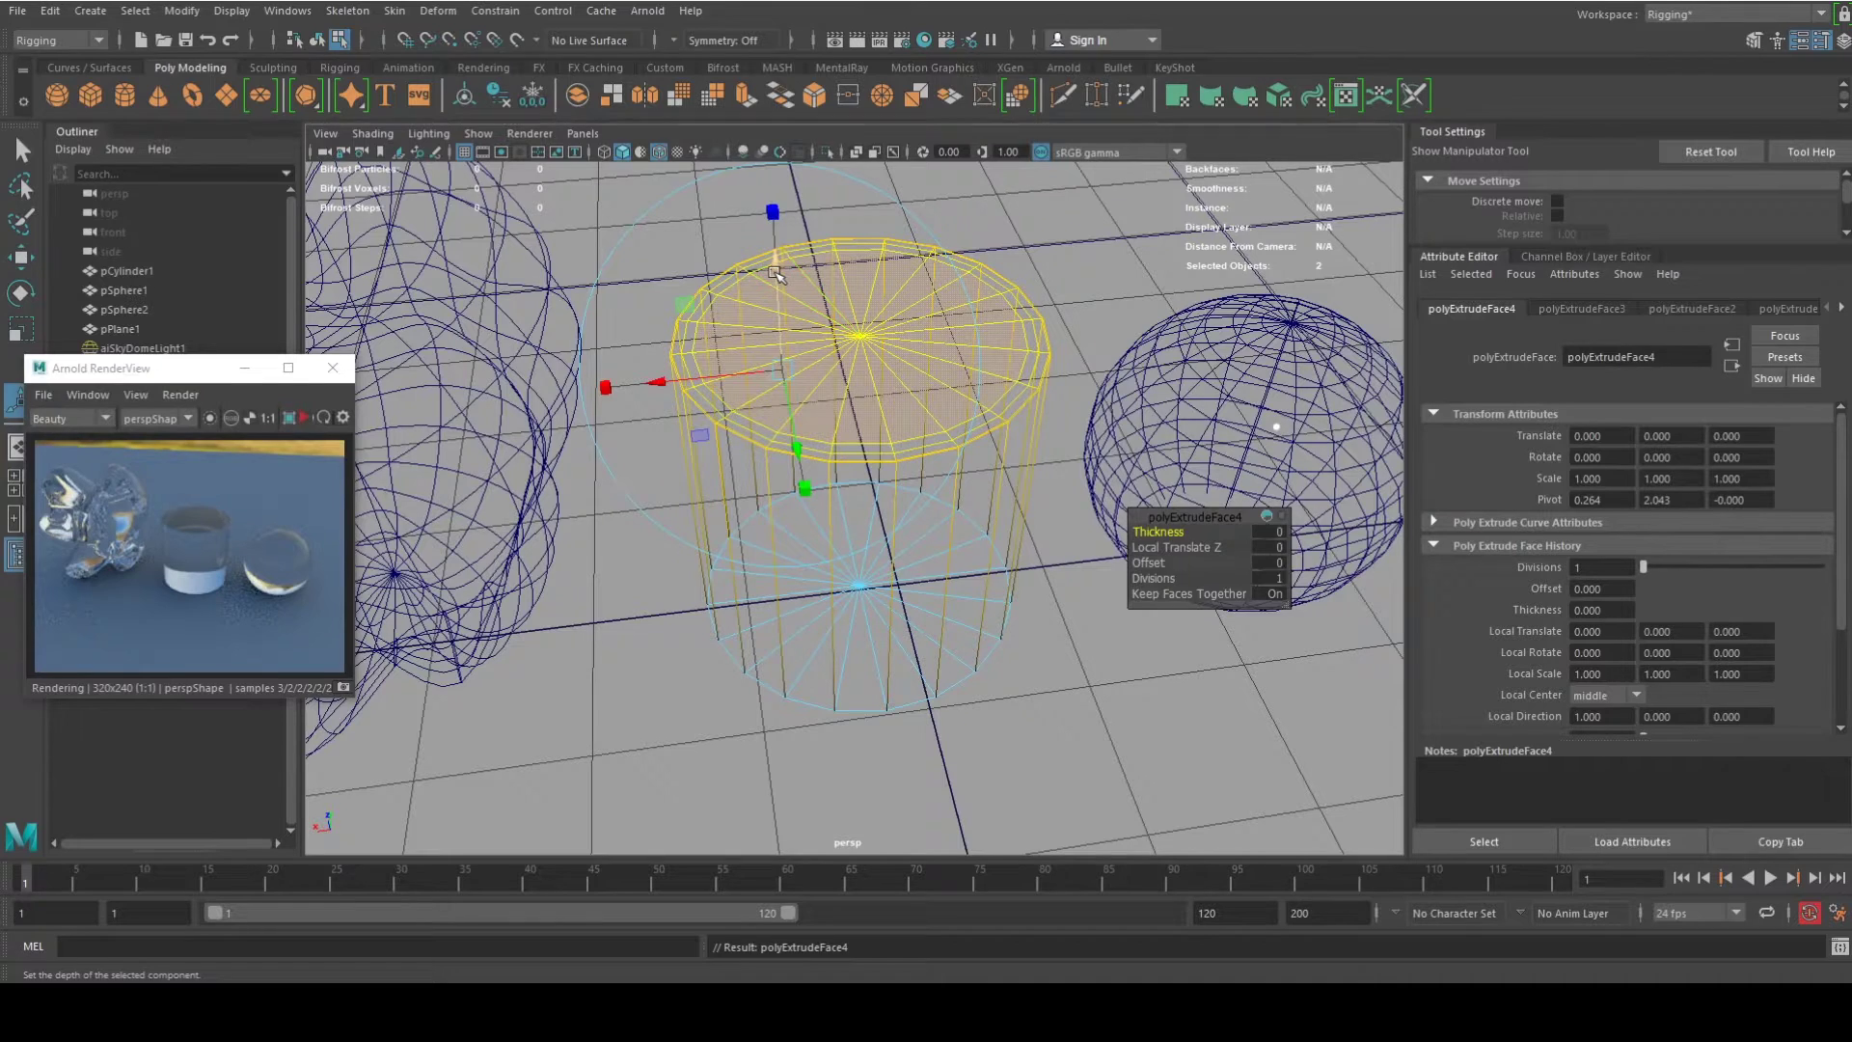
{"action": "left_click_drag", "start_coordinate": [775, 270], "coordinate": [791, 510]}
{"action": "key", "text": "ctrl+e"}
{"action": "key", "text": "ctrl+e"}
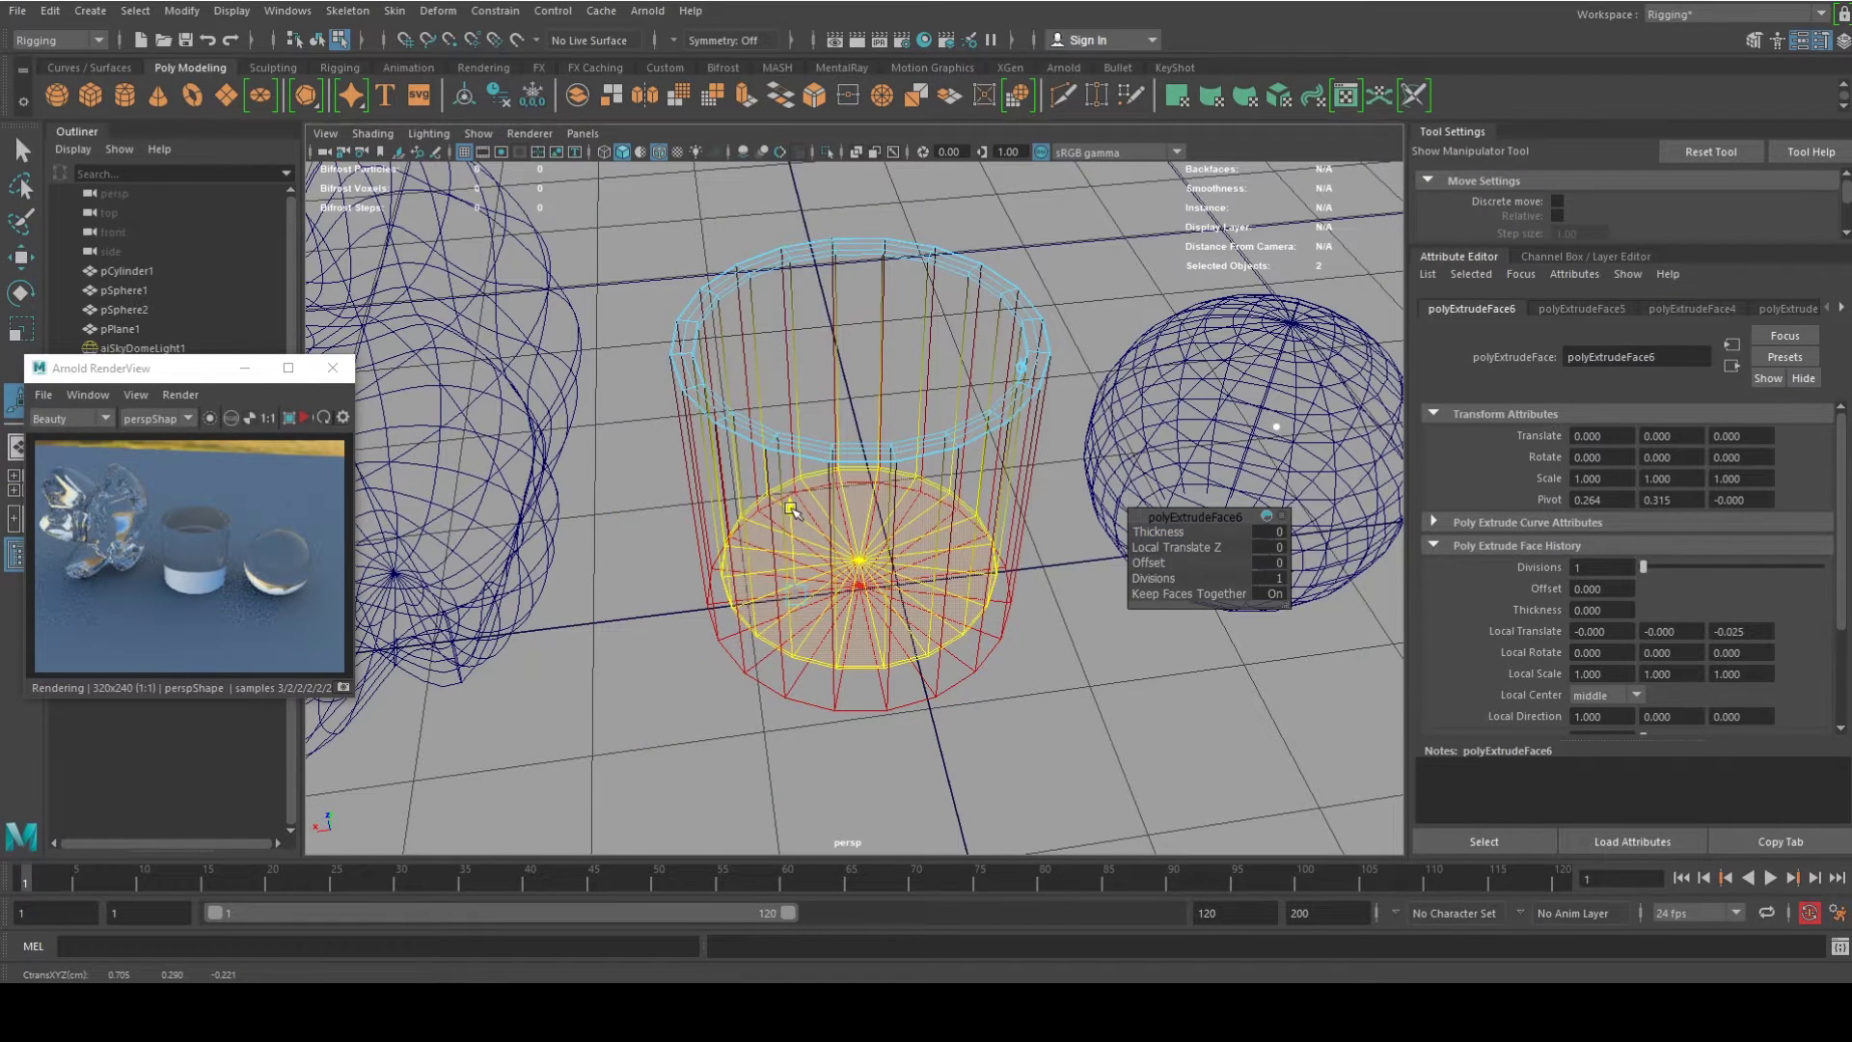
{"action": "right_click_drag", "start_coordinate": [997, 397], "coordinate": [1038, 357]}
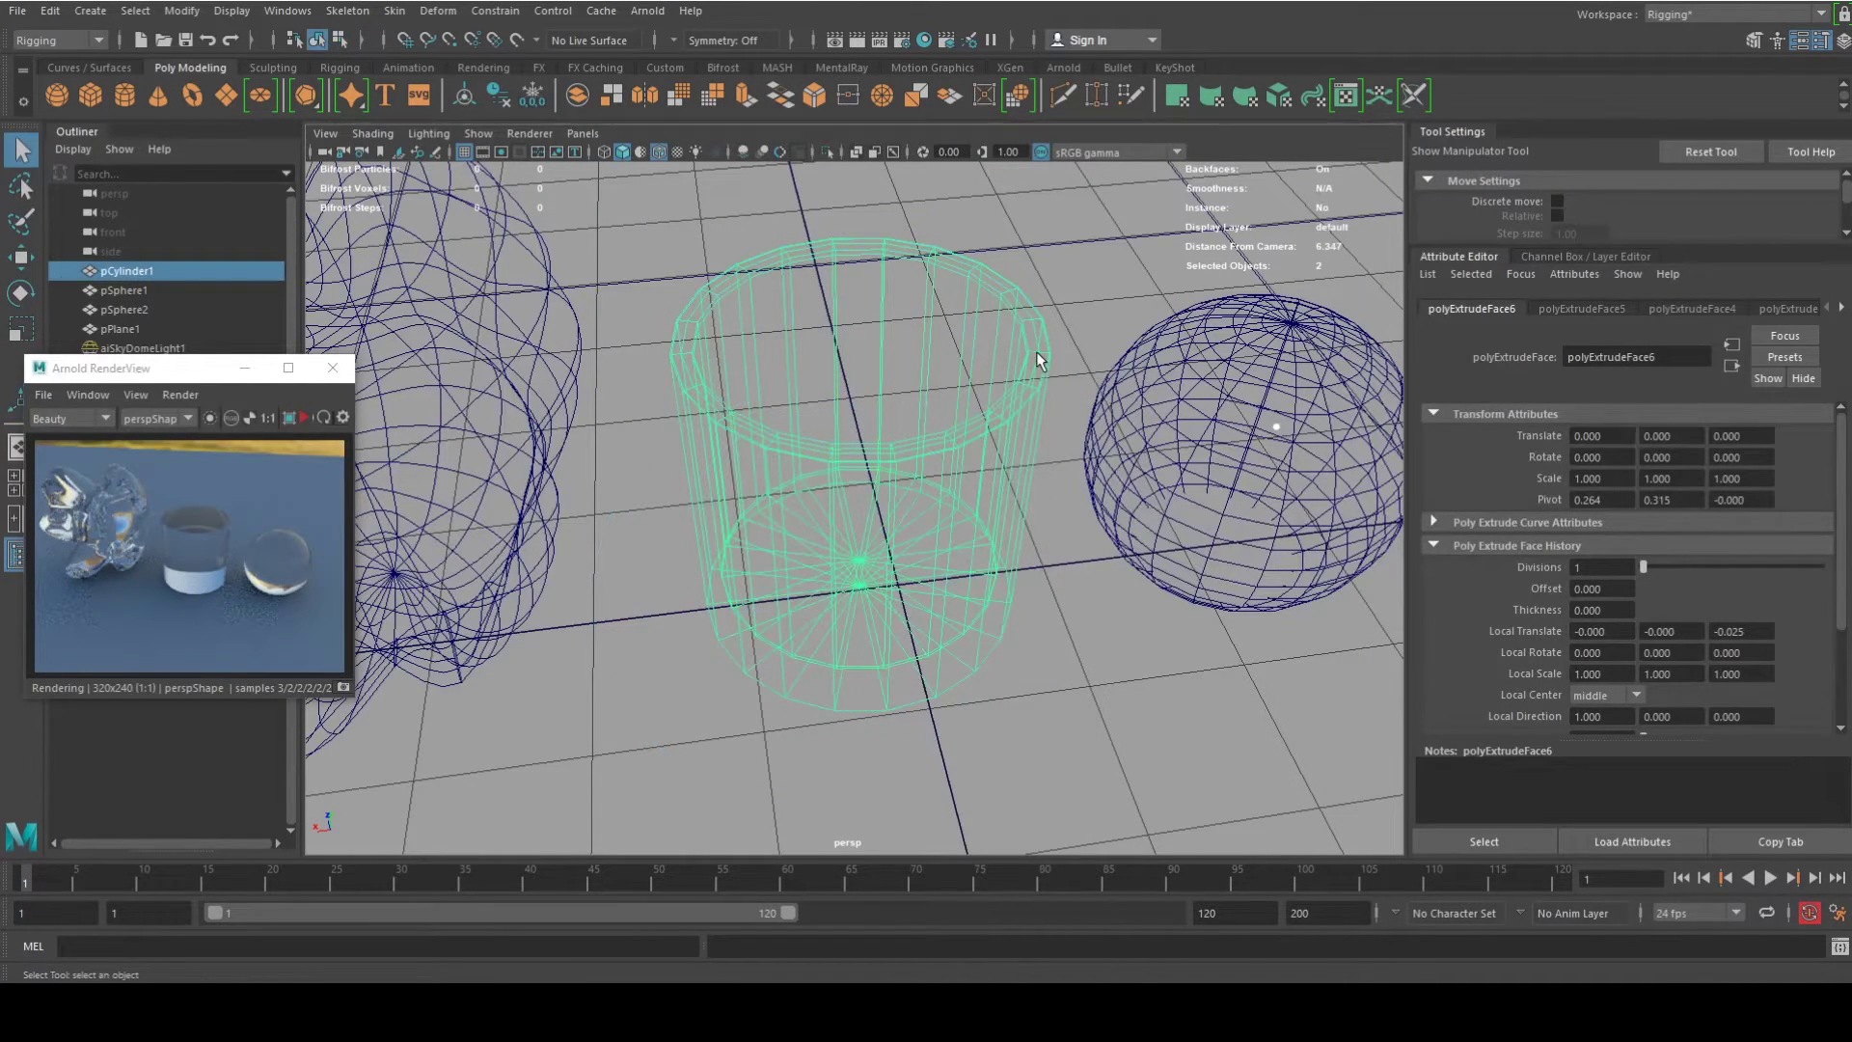
{"action": "key", "text": "q"}
Insert a supporting edge loop near the bottom of the hollowed cylinder's outer wall.
{"action": "right_click_drag", "start_coordinate": [943, 547], "coordinate": [936, 693], "text": "shift"}
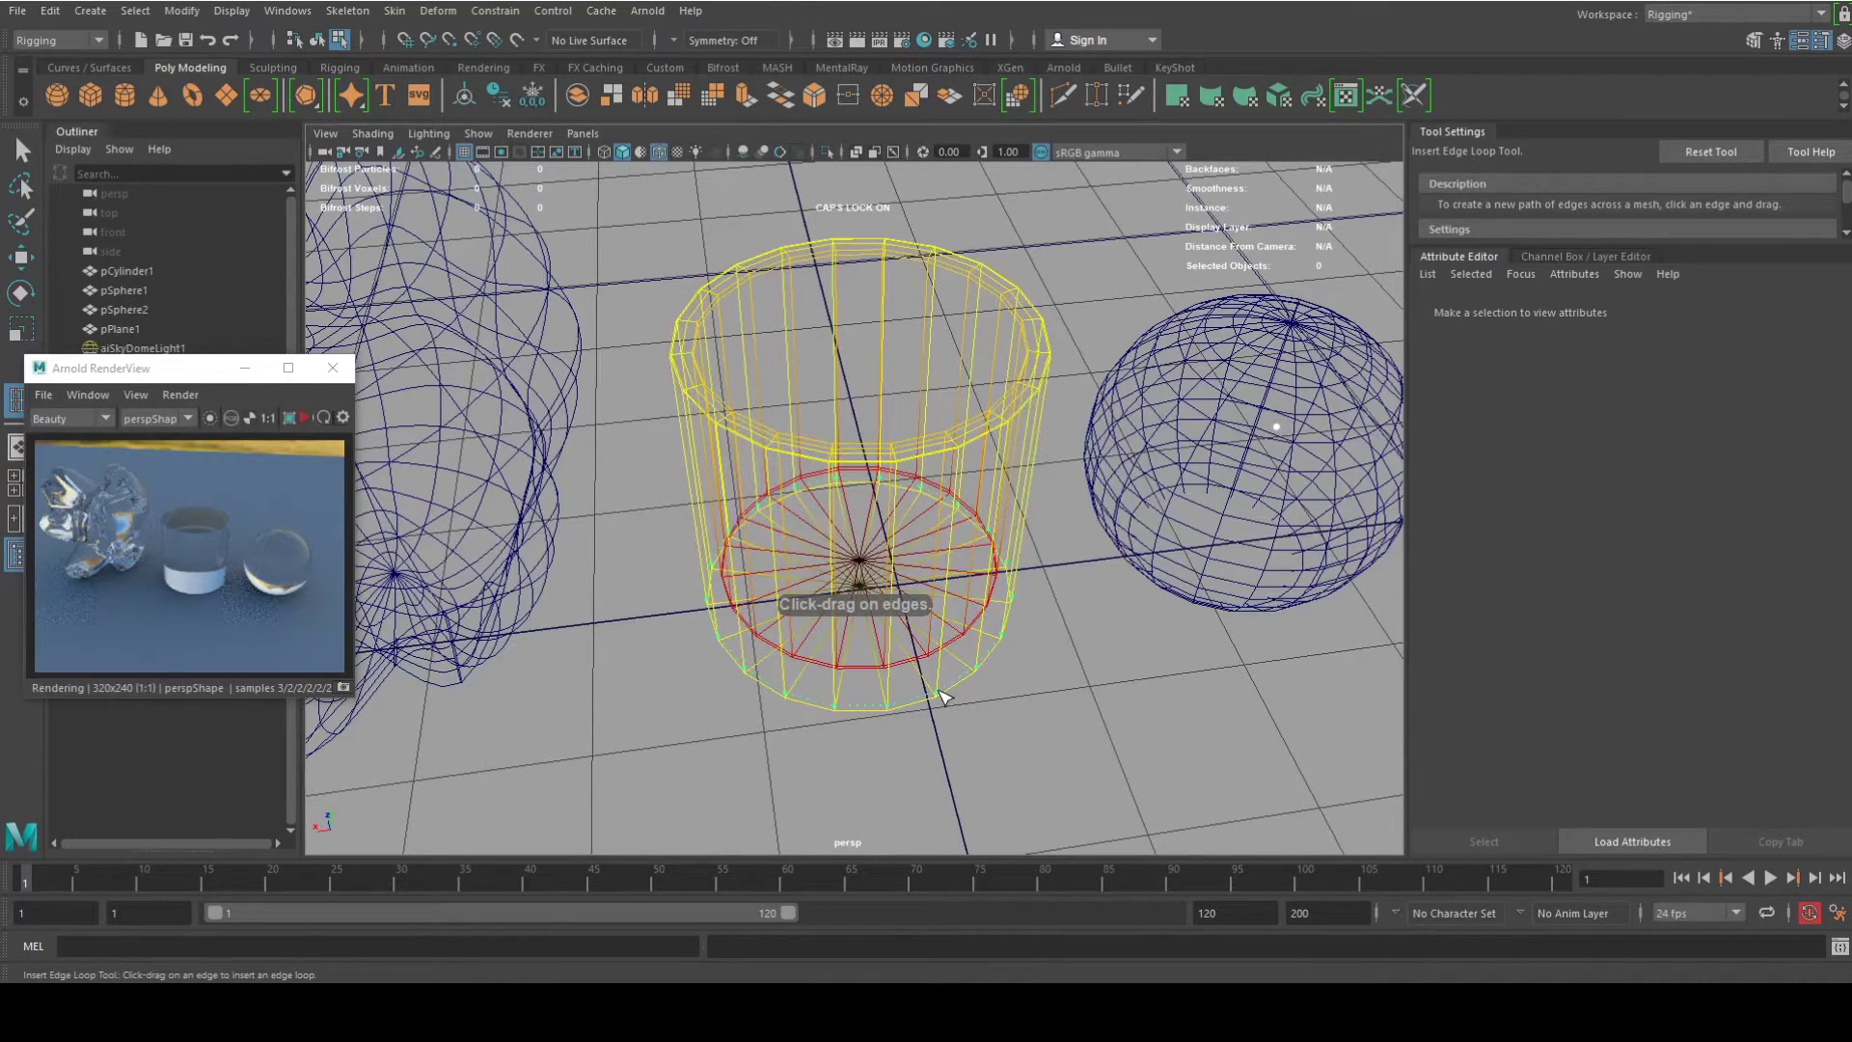
{"action": "left_click", "coordinate": [939, 691]}
{"action": "left_click_drag", "start_coordinate": [944, 531], "coordinate": [943, 556], "text": "alt"}
{"action": "key", "text": "q"}
Select an edge loop at the cylinder's rim and move it slightly upward.
{"action": "right_click_drag", "start_coordinate": [935, 368], "coordinate": [974, 347]}
{"action": "left_click_drag", "start_coordinate": [916, 386], "coordinate": [881, 356], "text": "alt"}
{"action": "right_click_drag", "start_coordinate": [881, 356], "coordinate": [932, 327]}
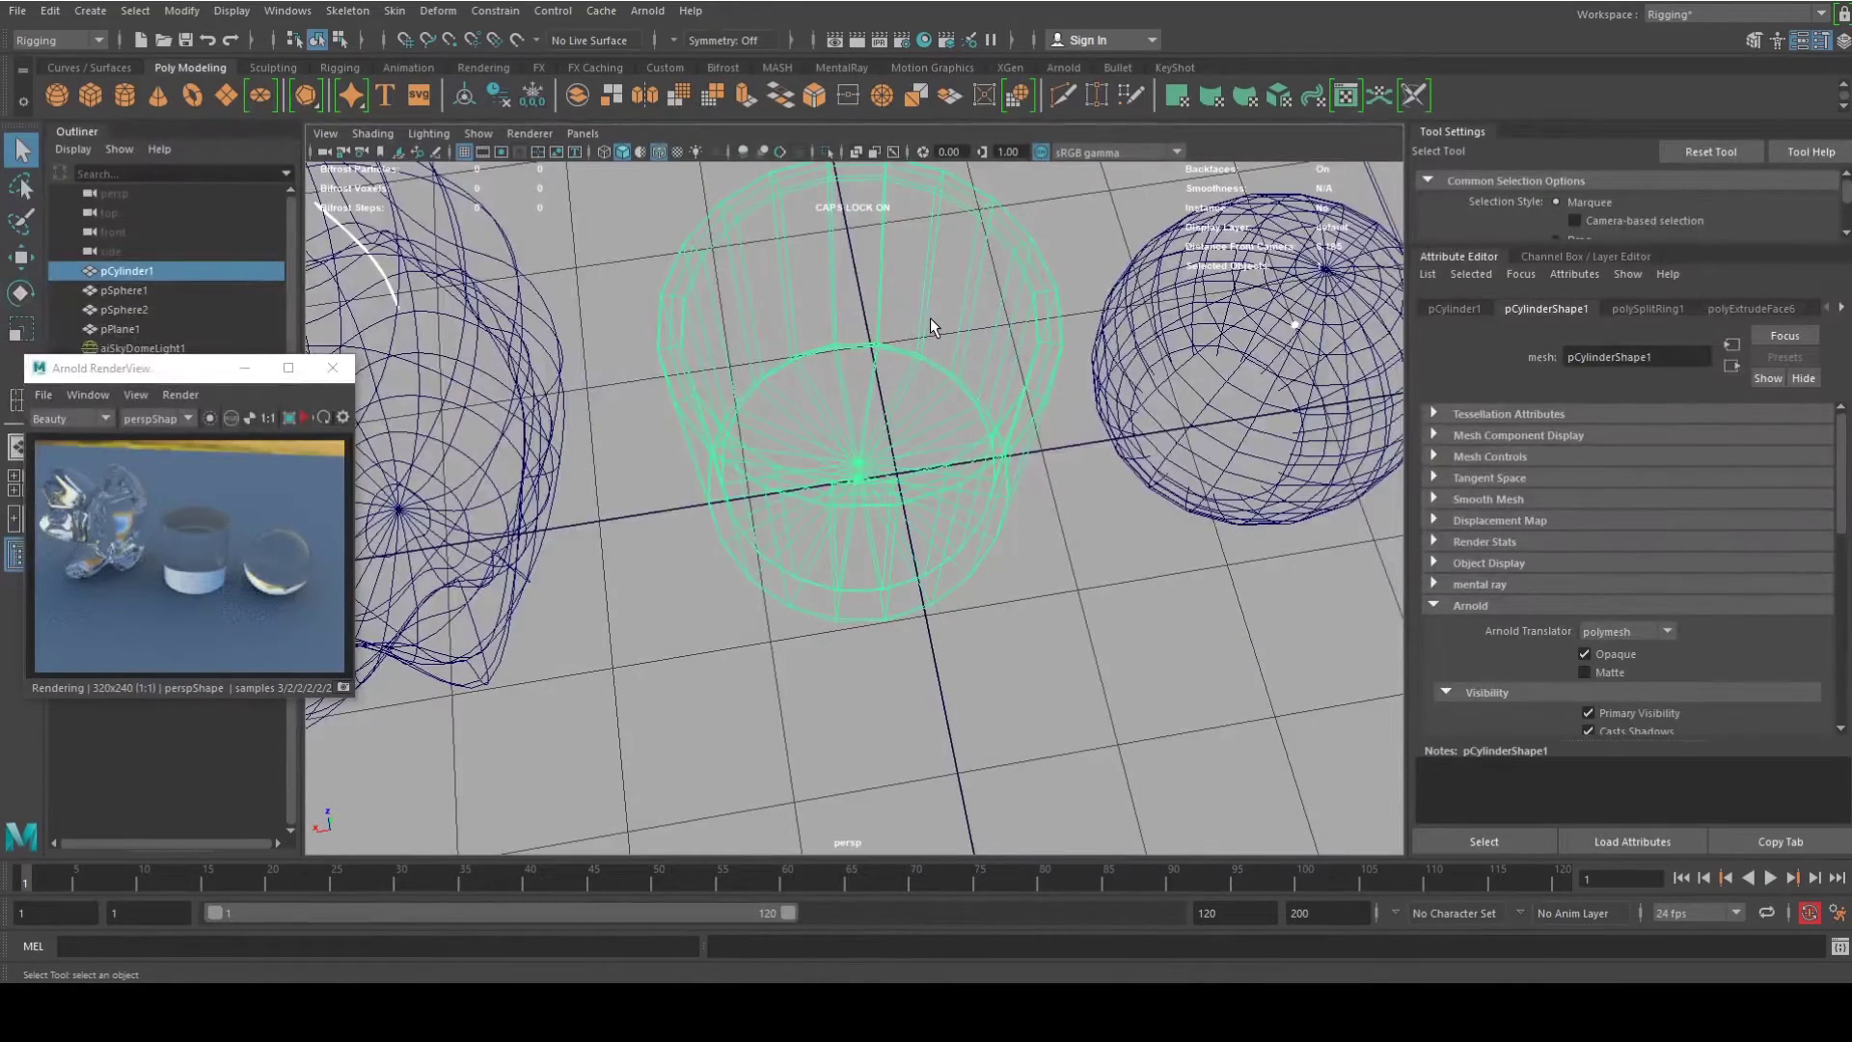
{"action": "left_click_drag", "start_coordinate": [973, 356], "coordinate": [978, 331], "text": "alt"}
{"action": "right_click_drag", "start_coordinate": [978, 330], "coordinate": [979, 278]}
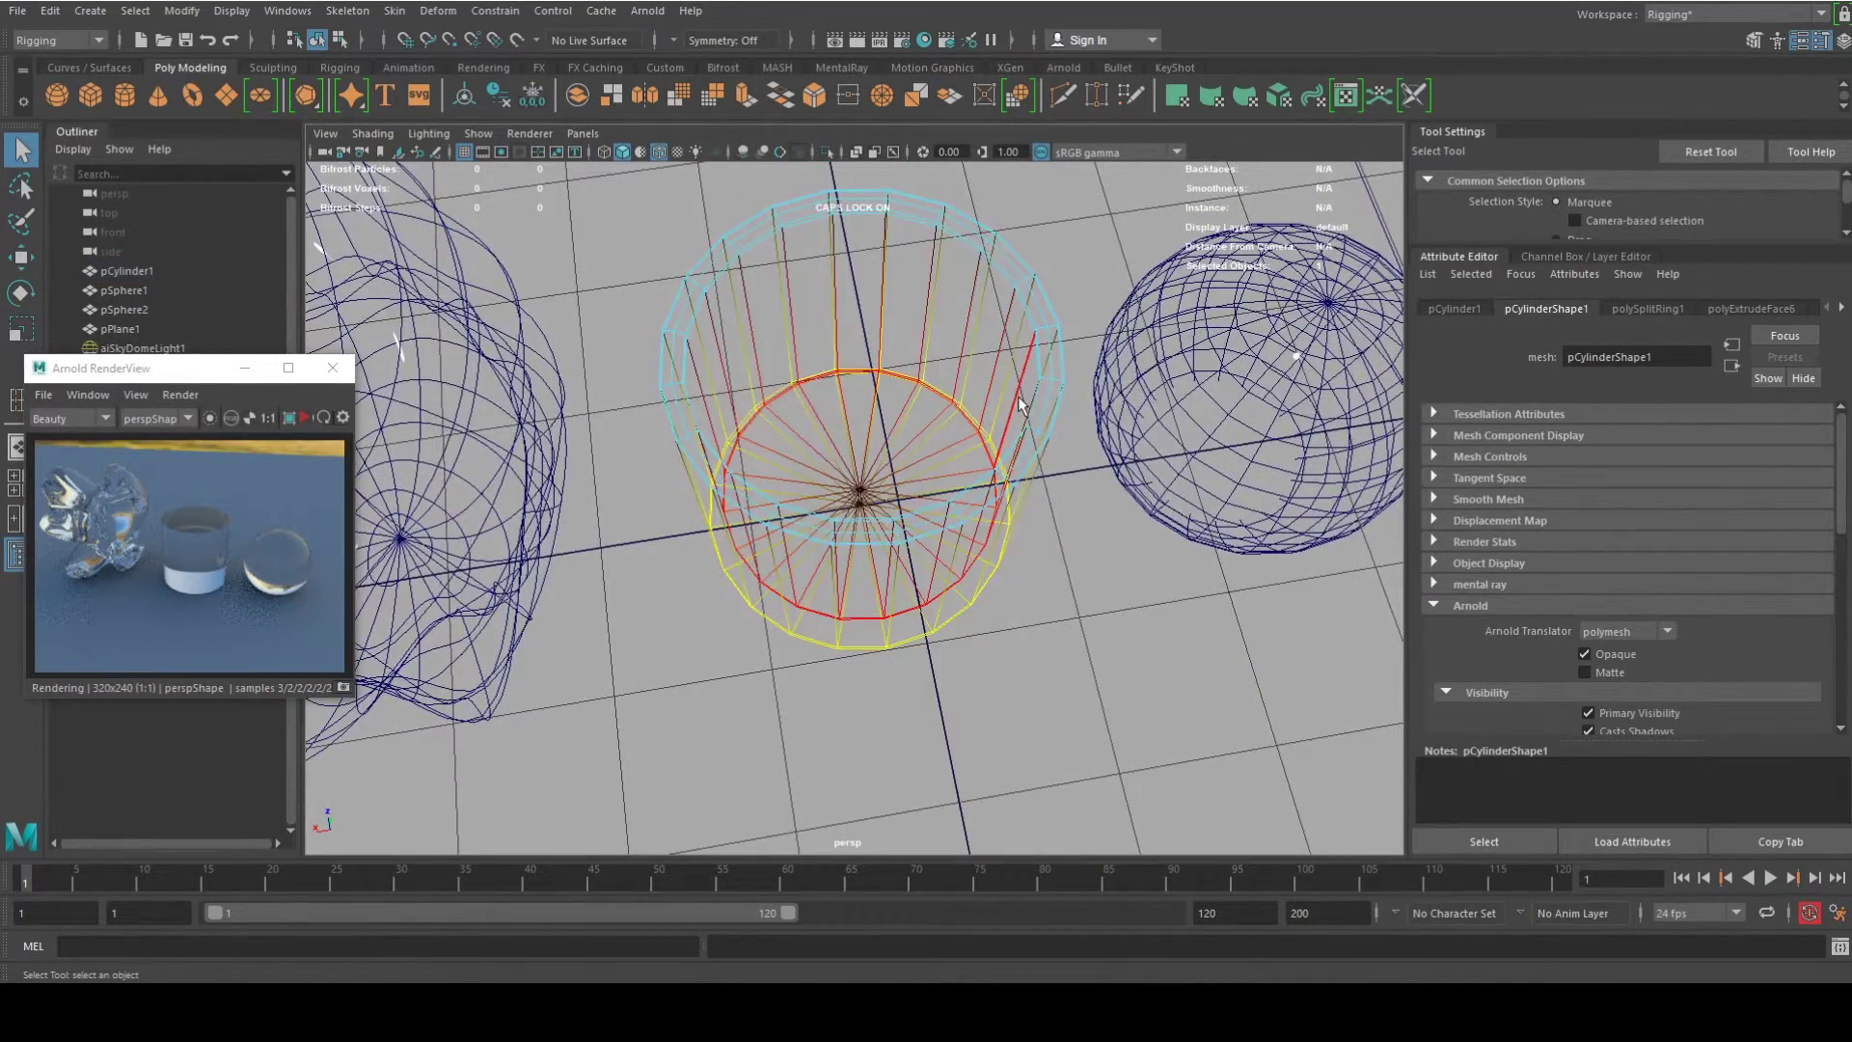
{"action": "left_click_drag", "start_coordinate": [1038, 415], "coordinate": [1041, 358], "text": "alt"}
{"action": "left_click", "coordinate": [1033, 357]}
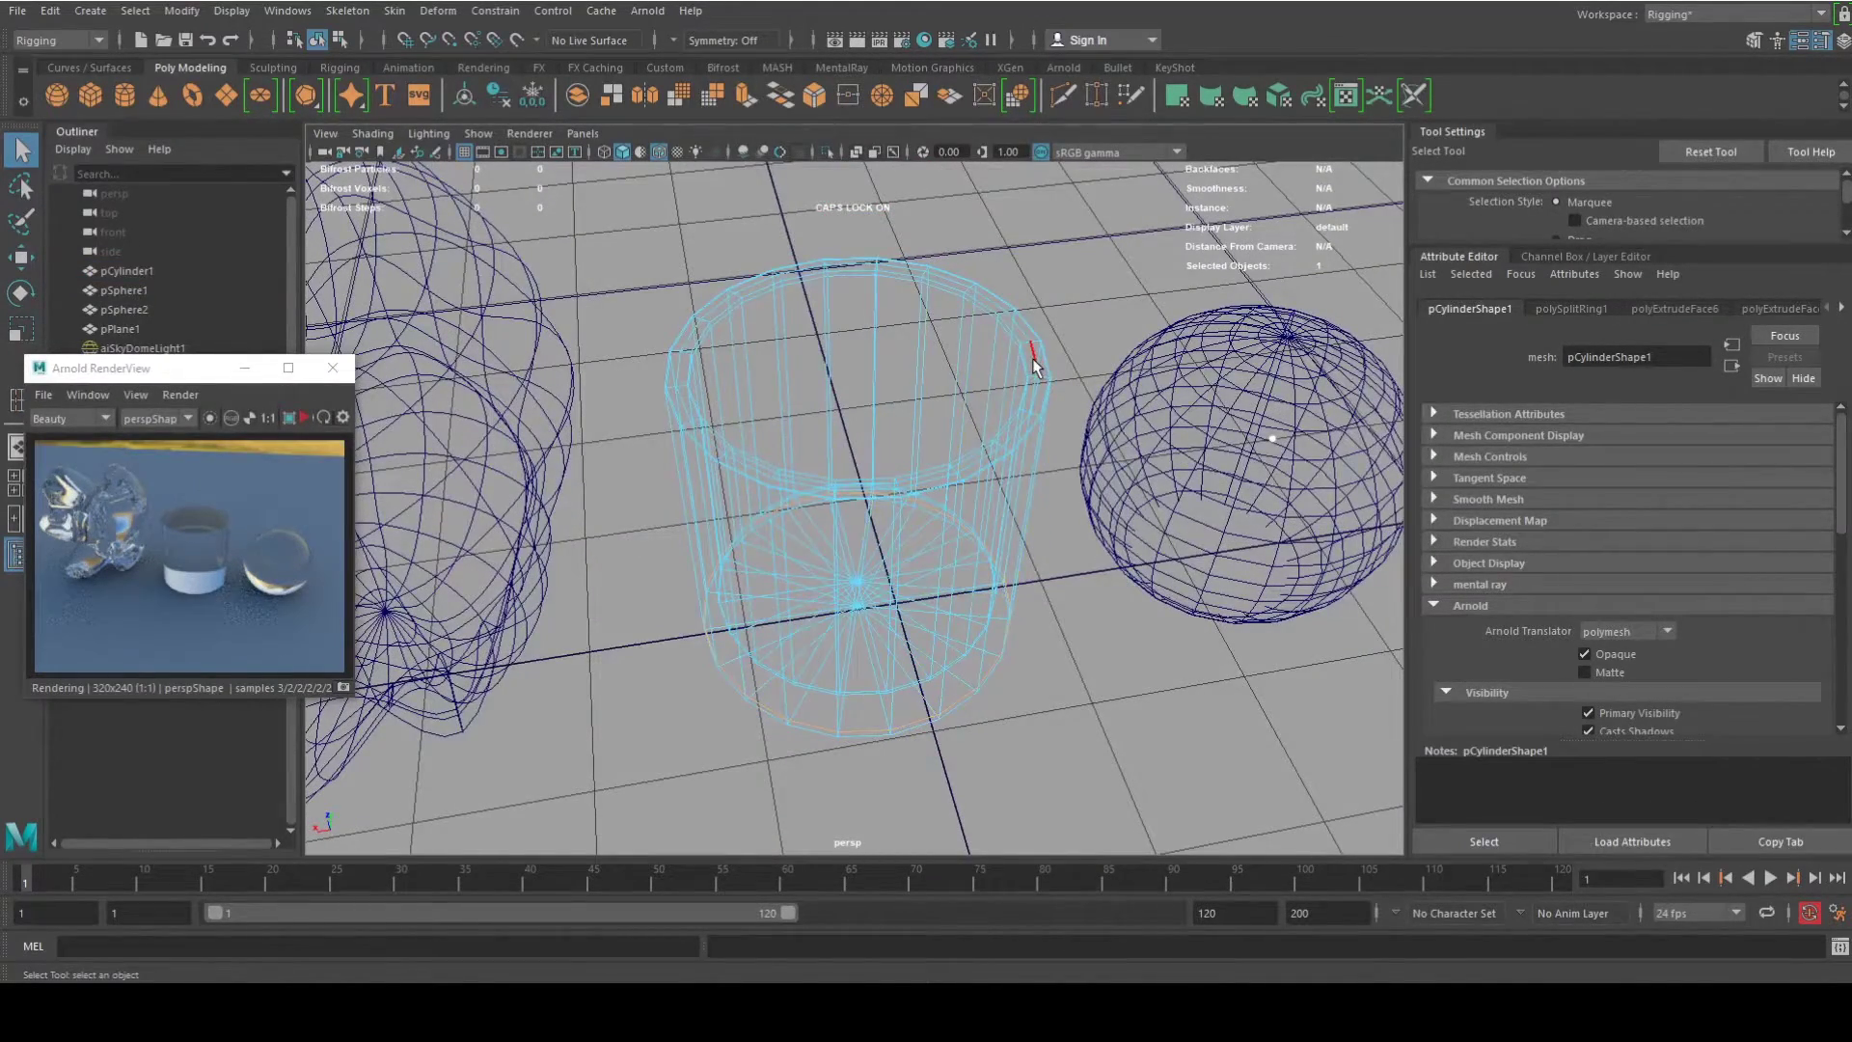
{"action": "double_click", "coordinate": [1032, 357]}
{"action": "key", "text": "w"}
{"action": "left_click_drag", "start_coordinate": [845, 270], "coordinate": [863, 187], "text": "alt"}
{"action": "left_click_drag", "start_coordinate": [890, 565], "coordinate": [920, 565], "text": "alt"}
Turn on smooth mesh preview for the cylinder, deselect it and move the Arnold RenderView window up over the Outliner.
{"action": "key", "text": "3"}
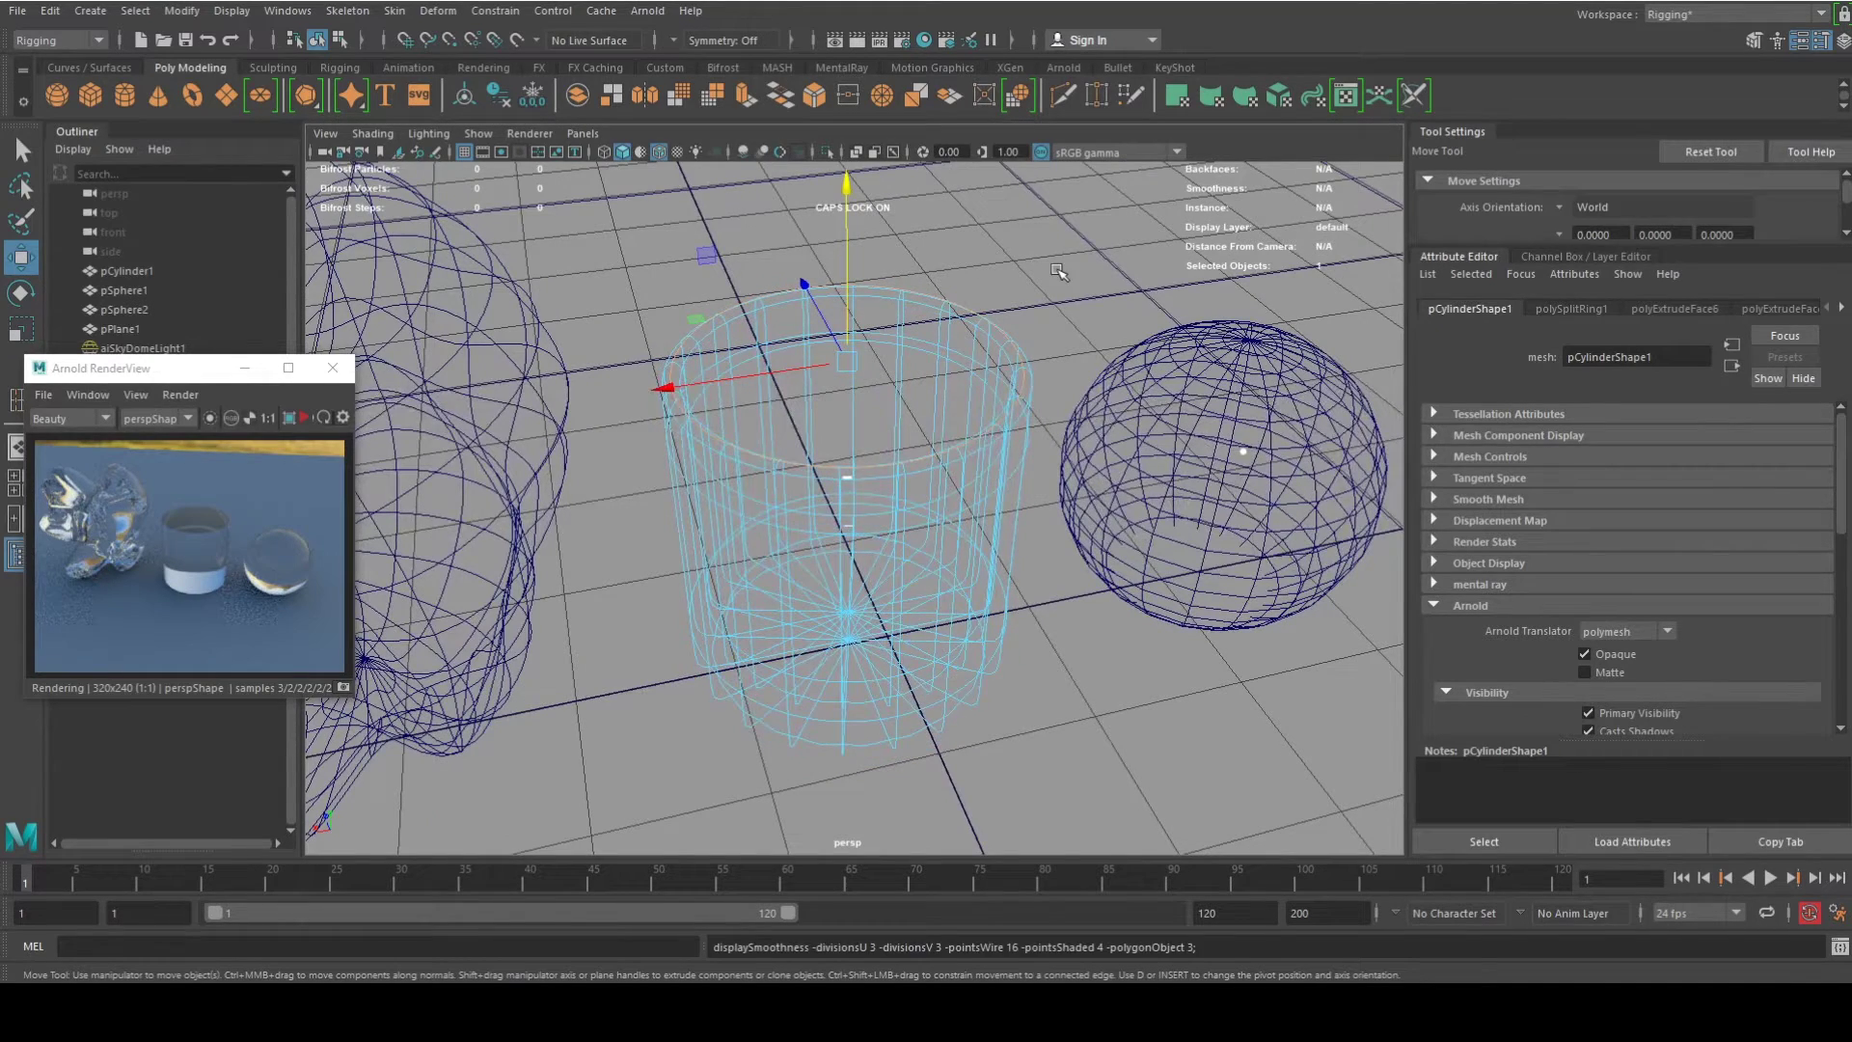
{"action": "left_click", "coordinate": [1060, 272]}
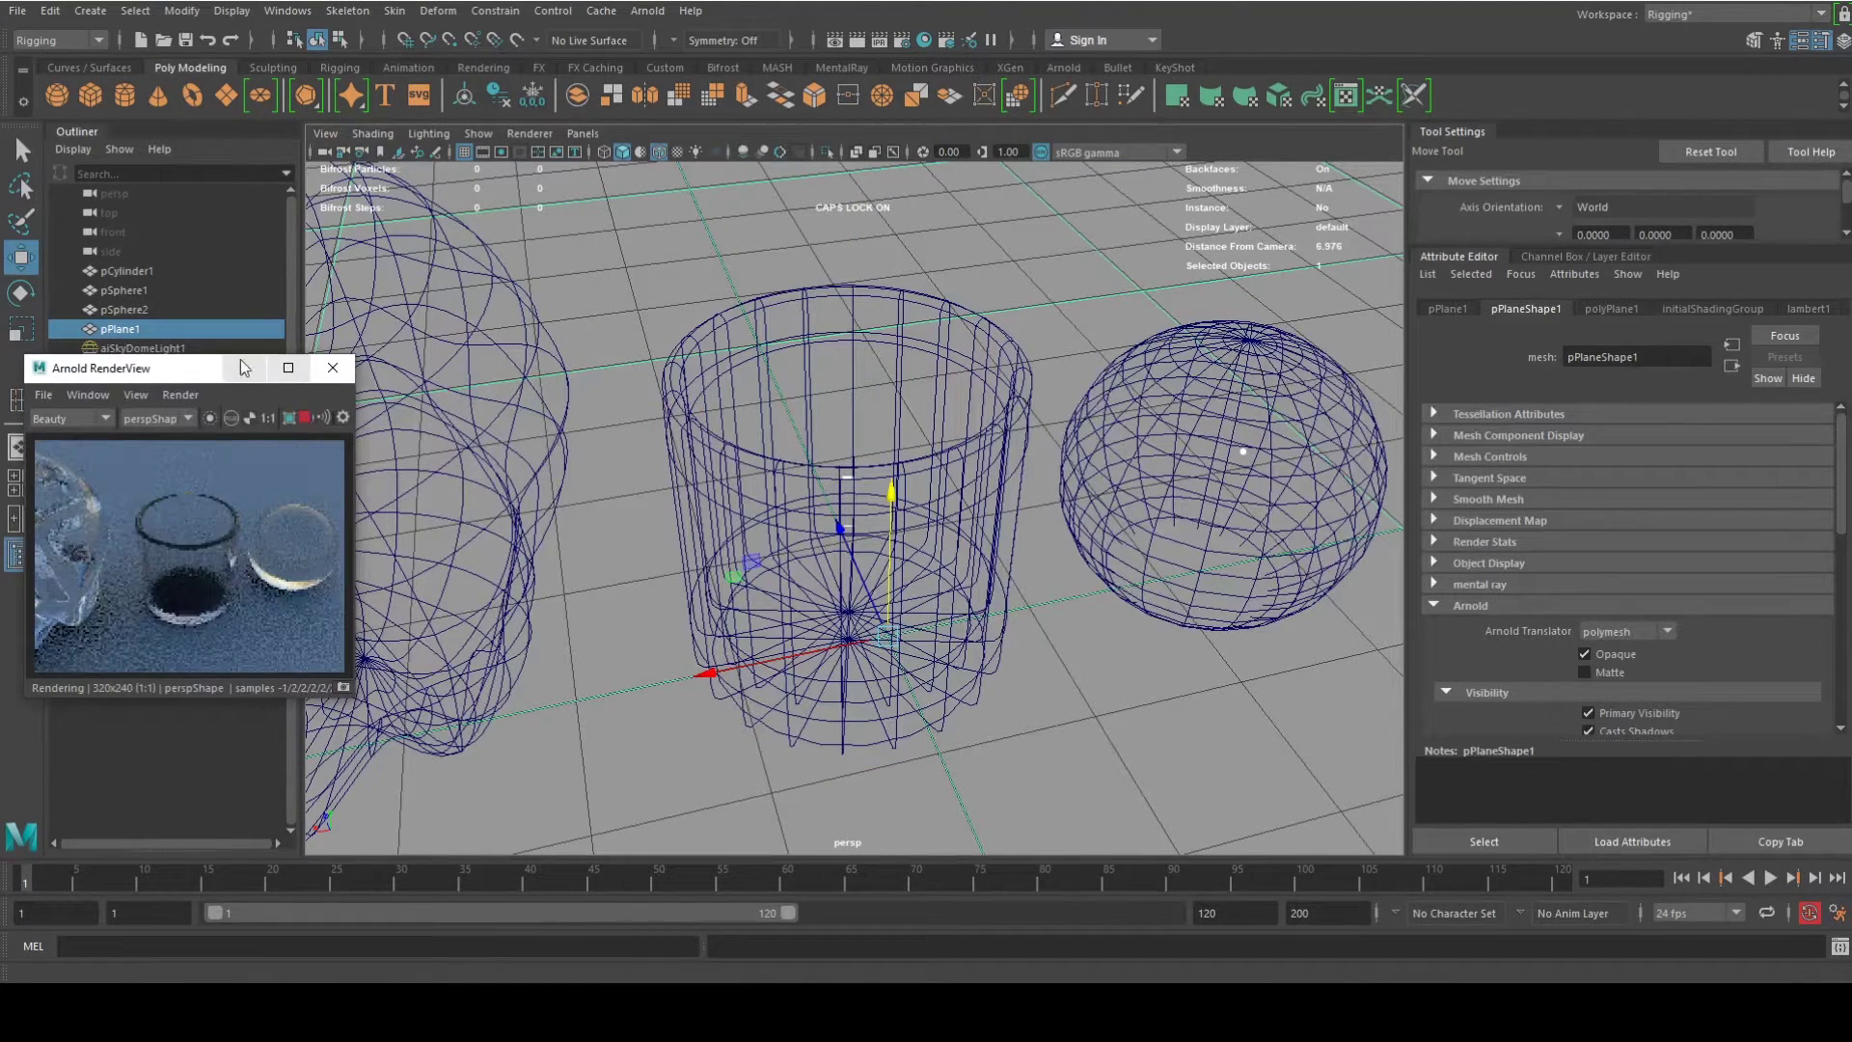
{"action": "left_click_drag", "start_coordinate": [241, 359], "coordinate": [228, 217]}
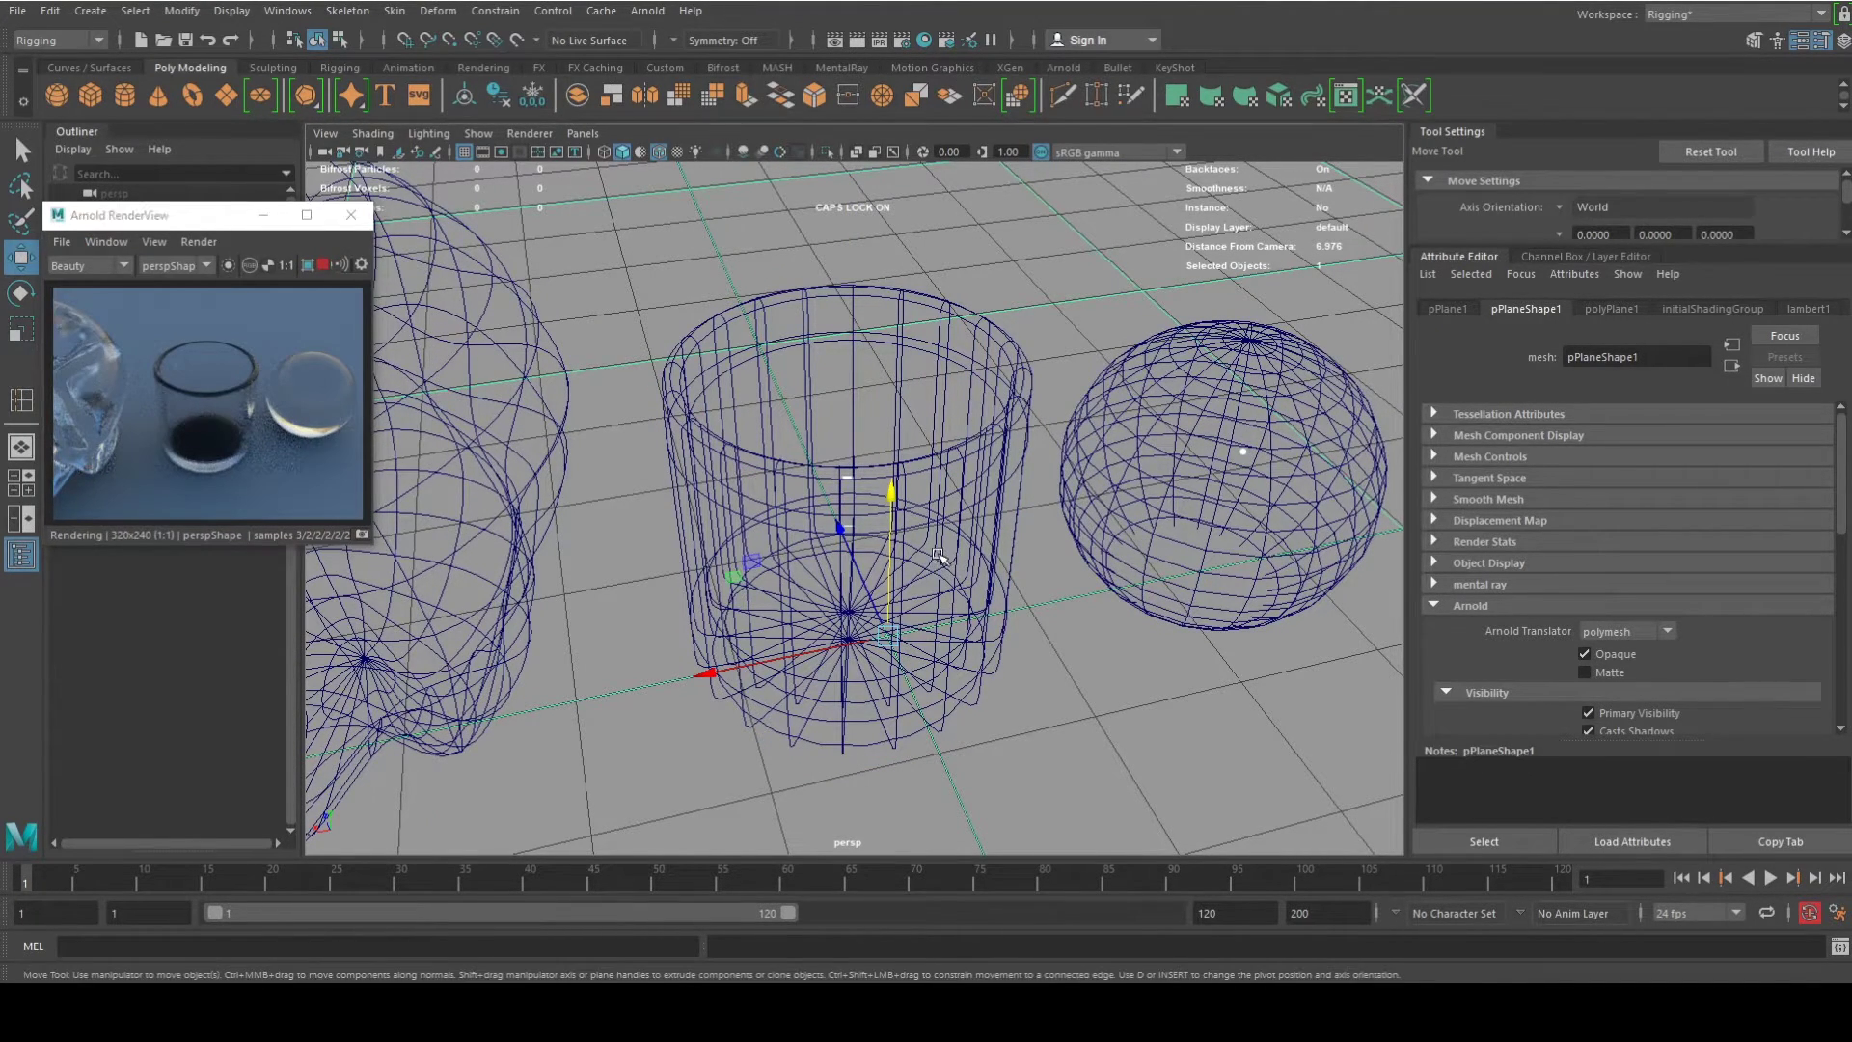
{"action": "left_click_drag", "start_coordinate": [938, 557], "coordinate": [924, 581], "text": "alt"}
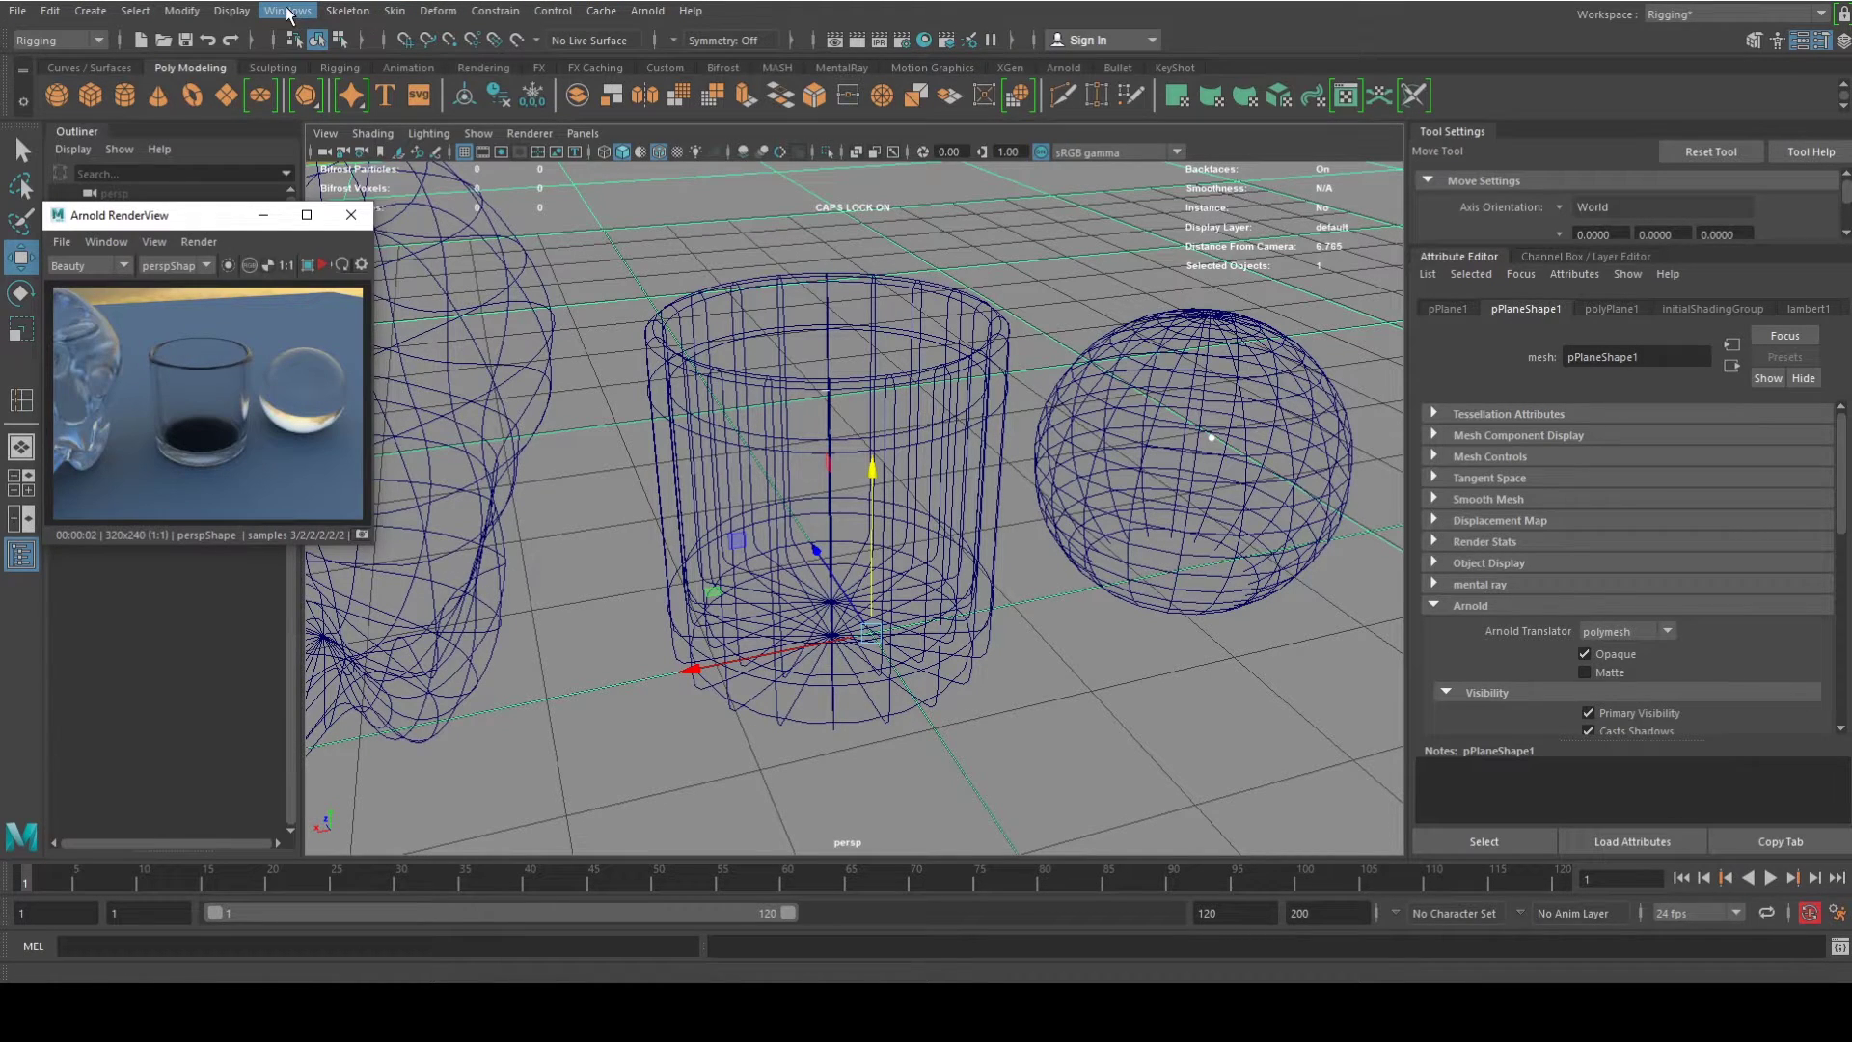
Set the image size preset to 640x480 in the Render Settings and close them.
{"action": "left_click", "coordinate": [901, 39]}
{"action": "scroll", "coordinate": [1021, 587], "scroll_direction": "down", "scroll_amount": 2}
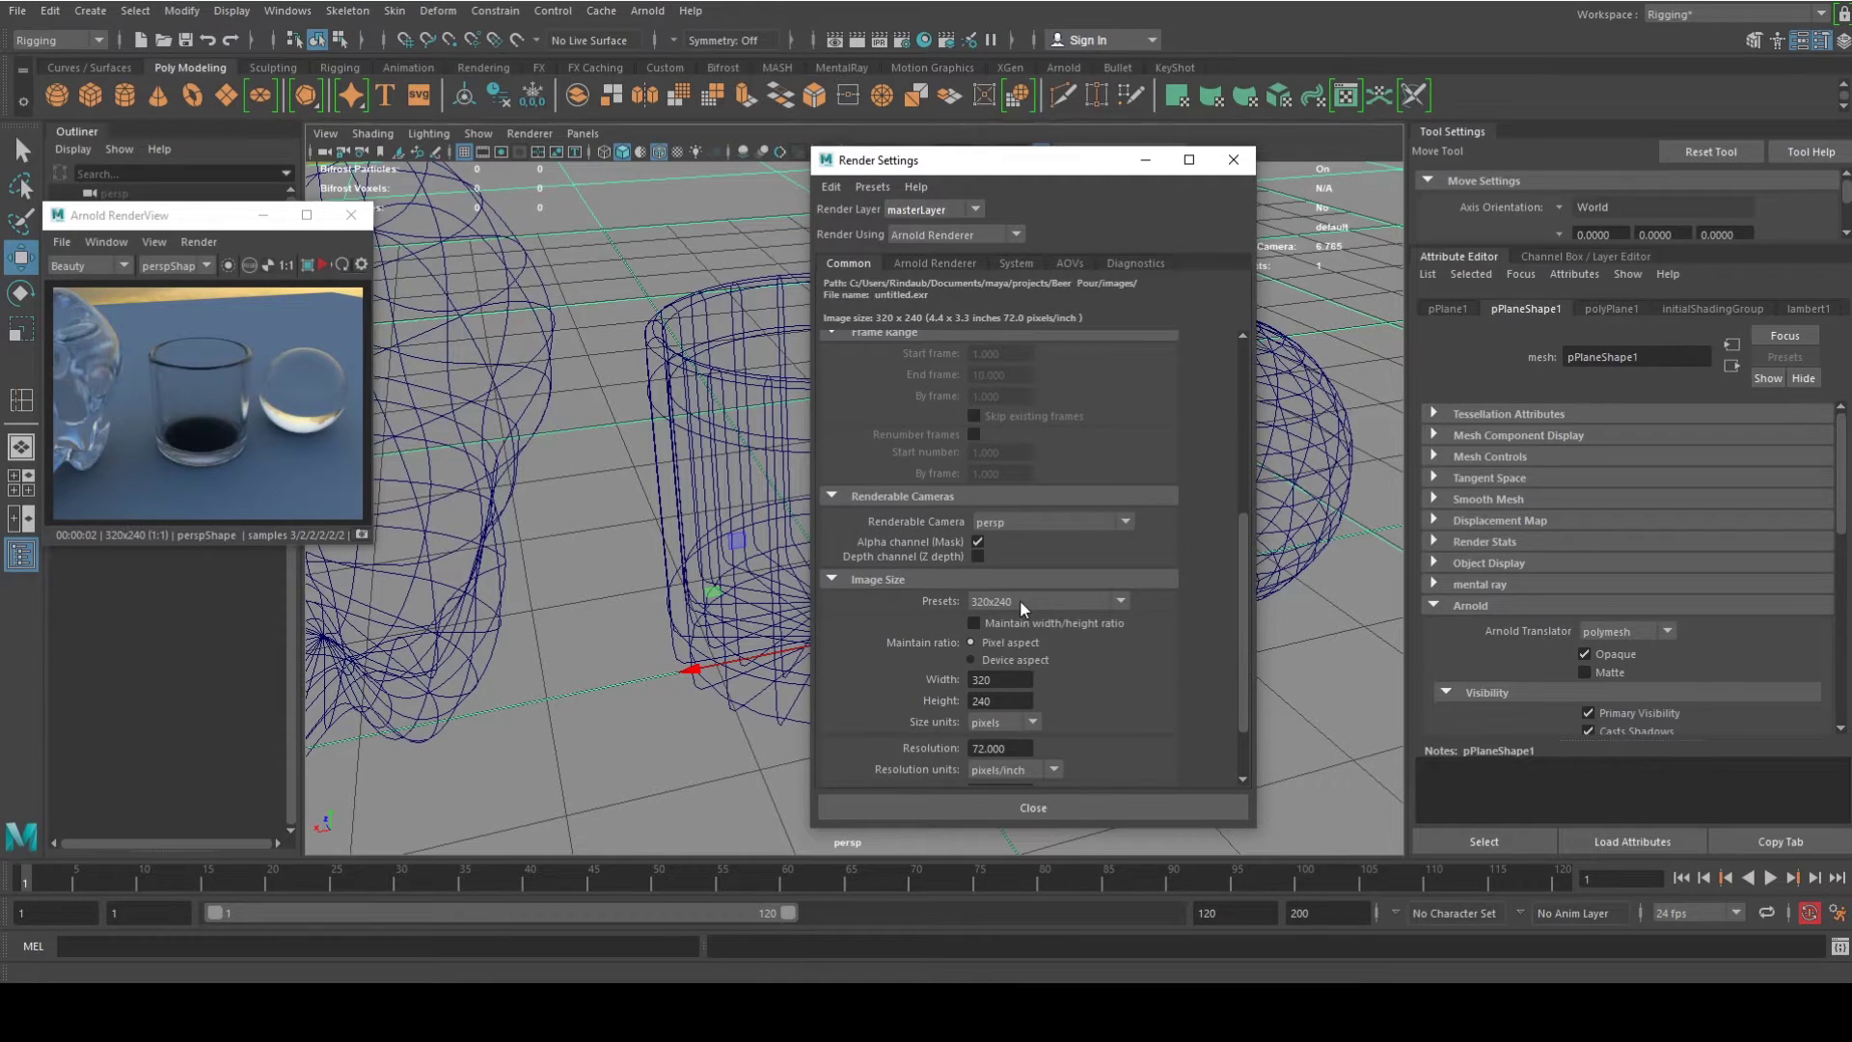
{"action": "left_click", "coordinate": [1021, 599]}
{"action": "left_click", "coordinate": [1015, 656]}
{"action": "left_click", "coordinate": [1232, 162]}
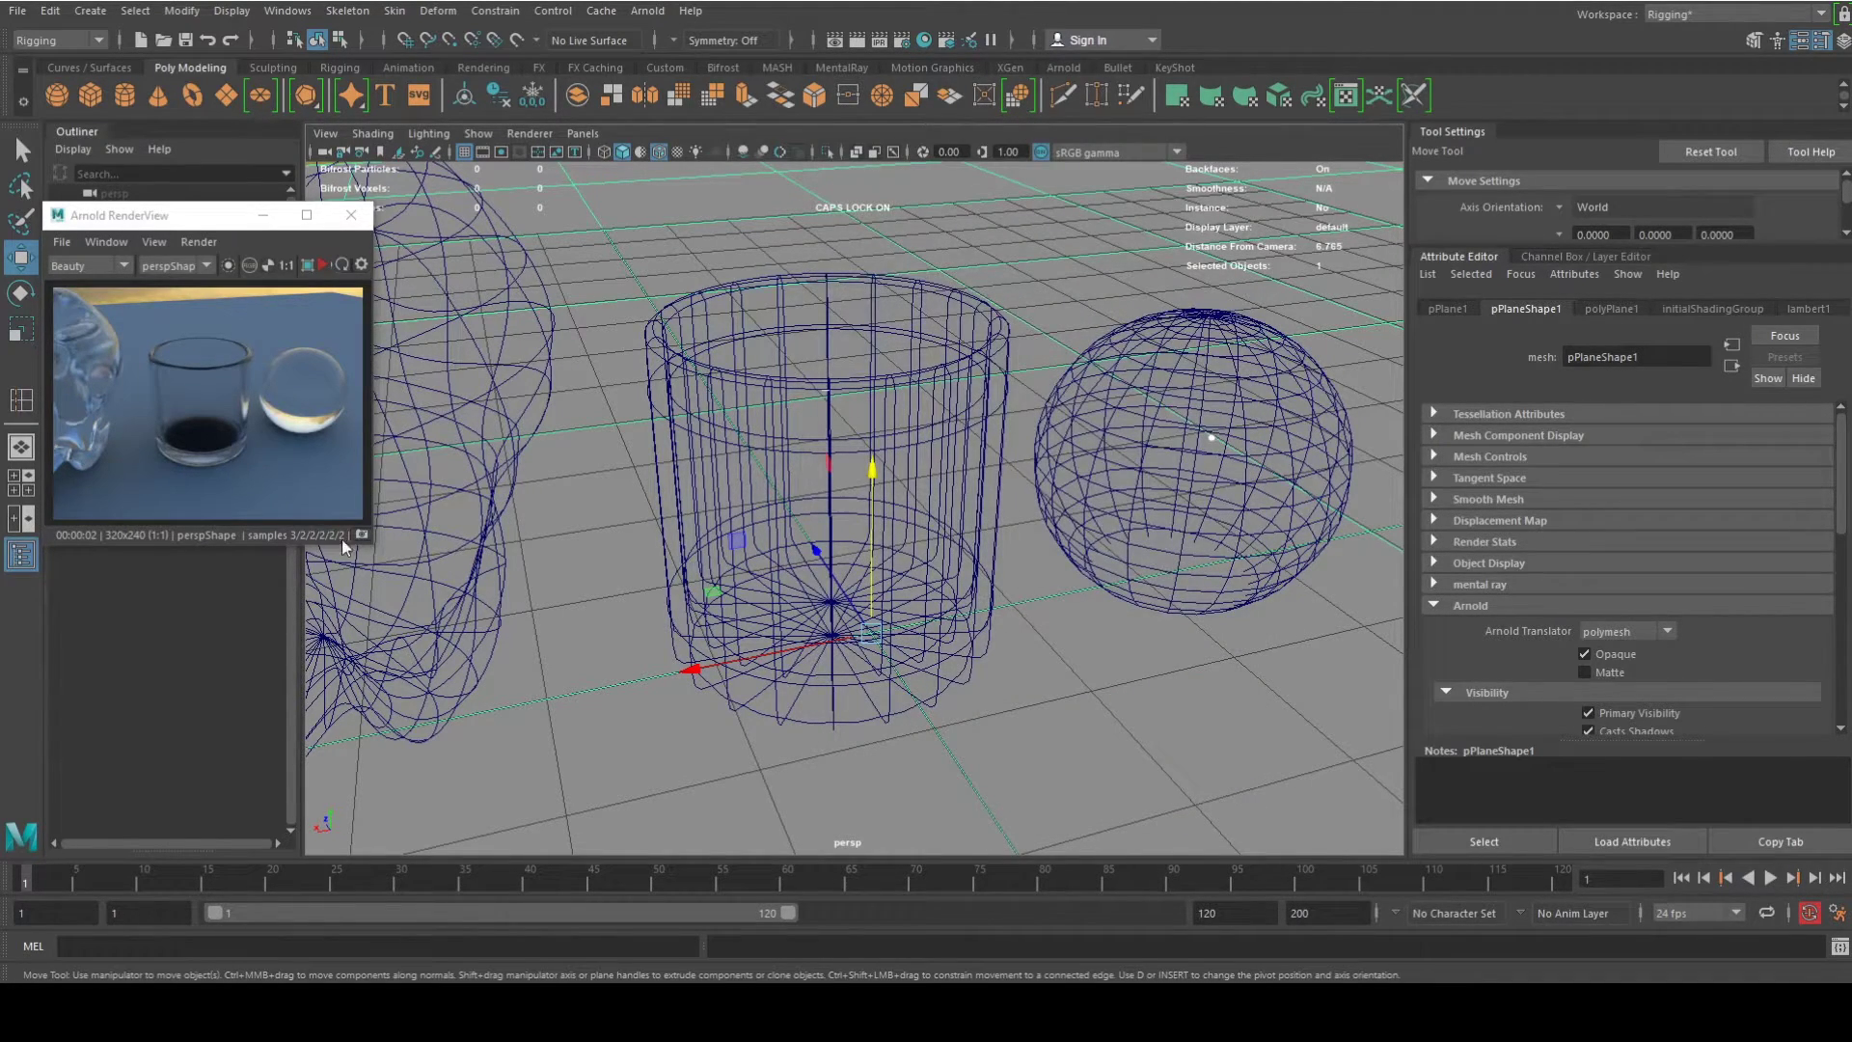
Enlarge the Arnold RenderView window, start the render and move the window away from the modelled objects.
{"action": "left_click_drag", "start_coordinate": [372, 543], "coordinate": [752, 828]}
{"action": "left_click", "coordinate": [658, 264]}
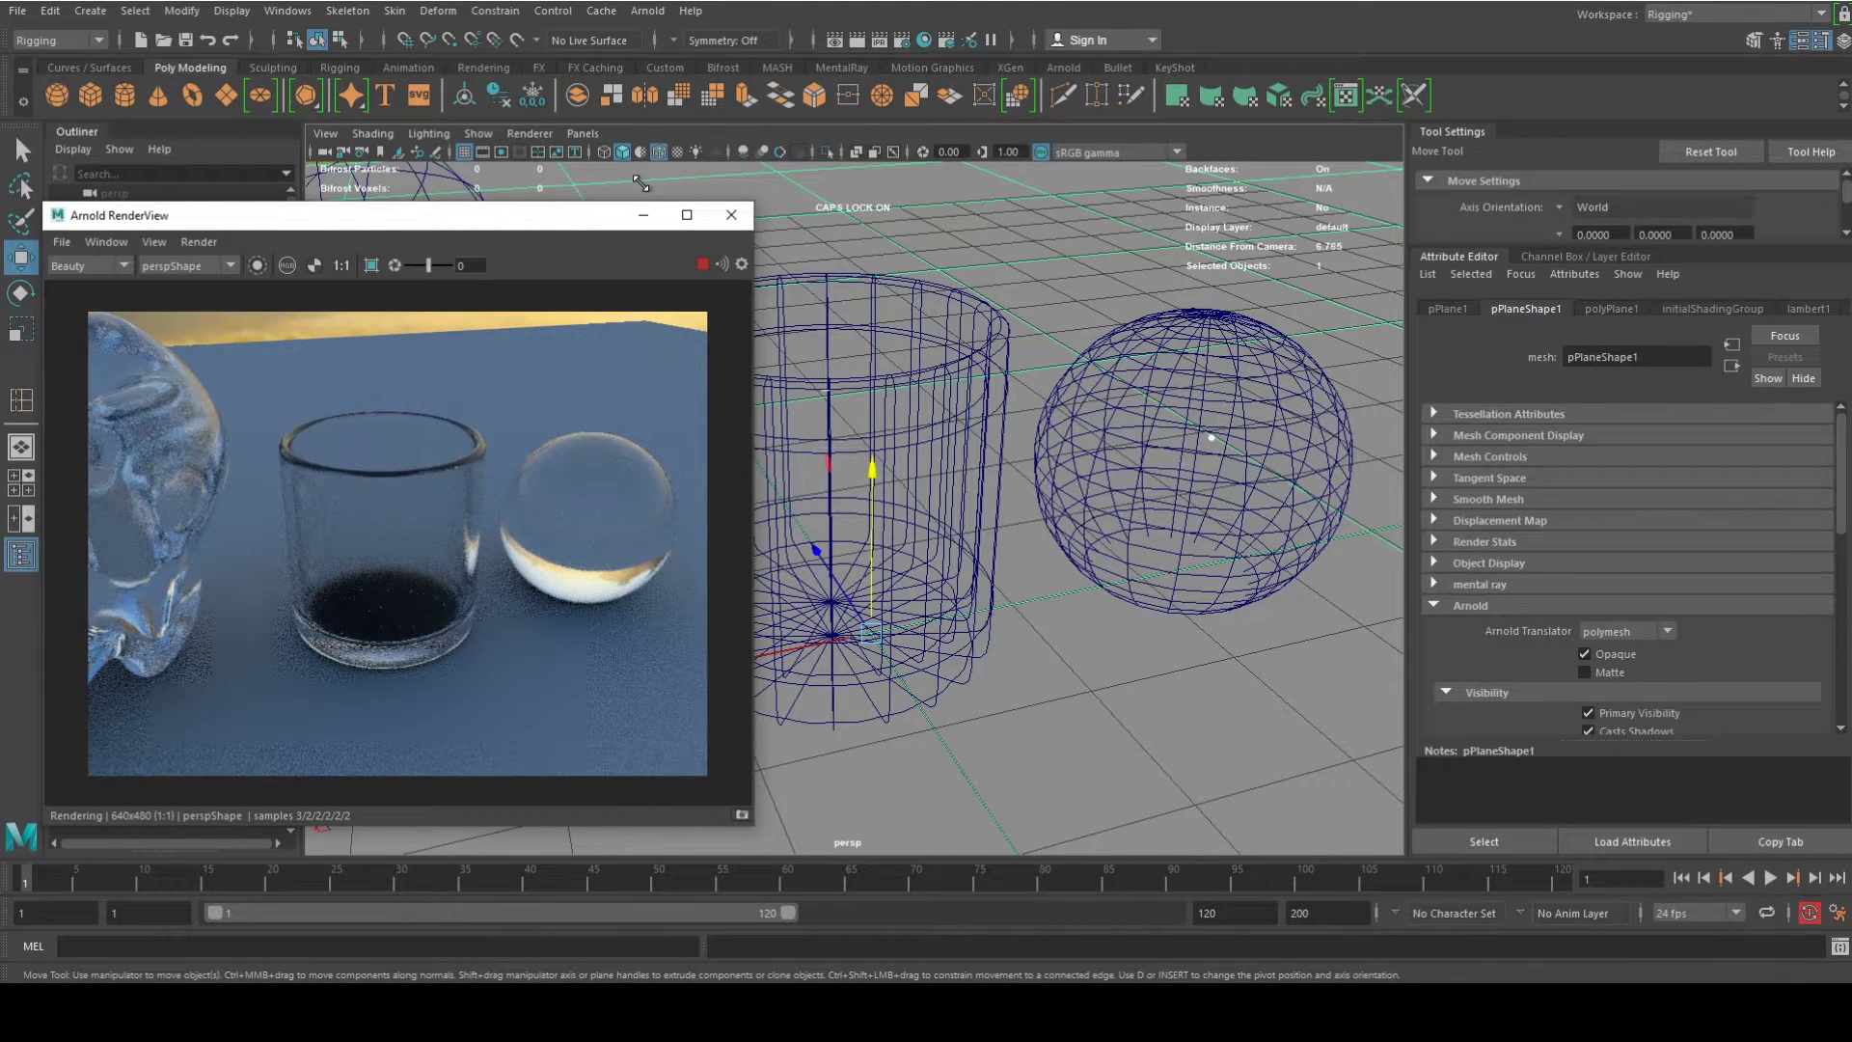
{"action": "left_click_drag", "start_coordinate": [488, 214], "coordinate": [375, 29]}
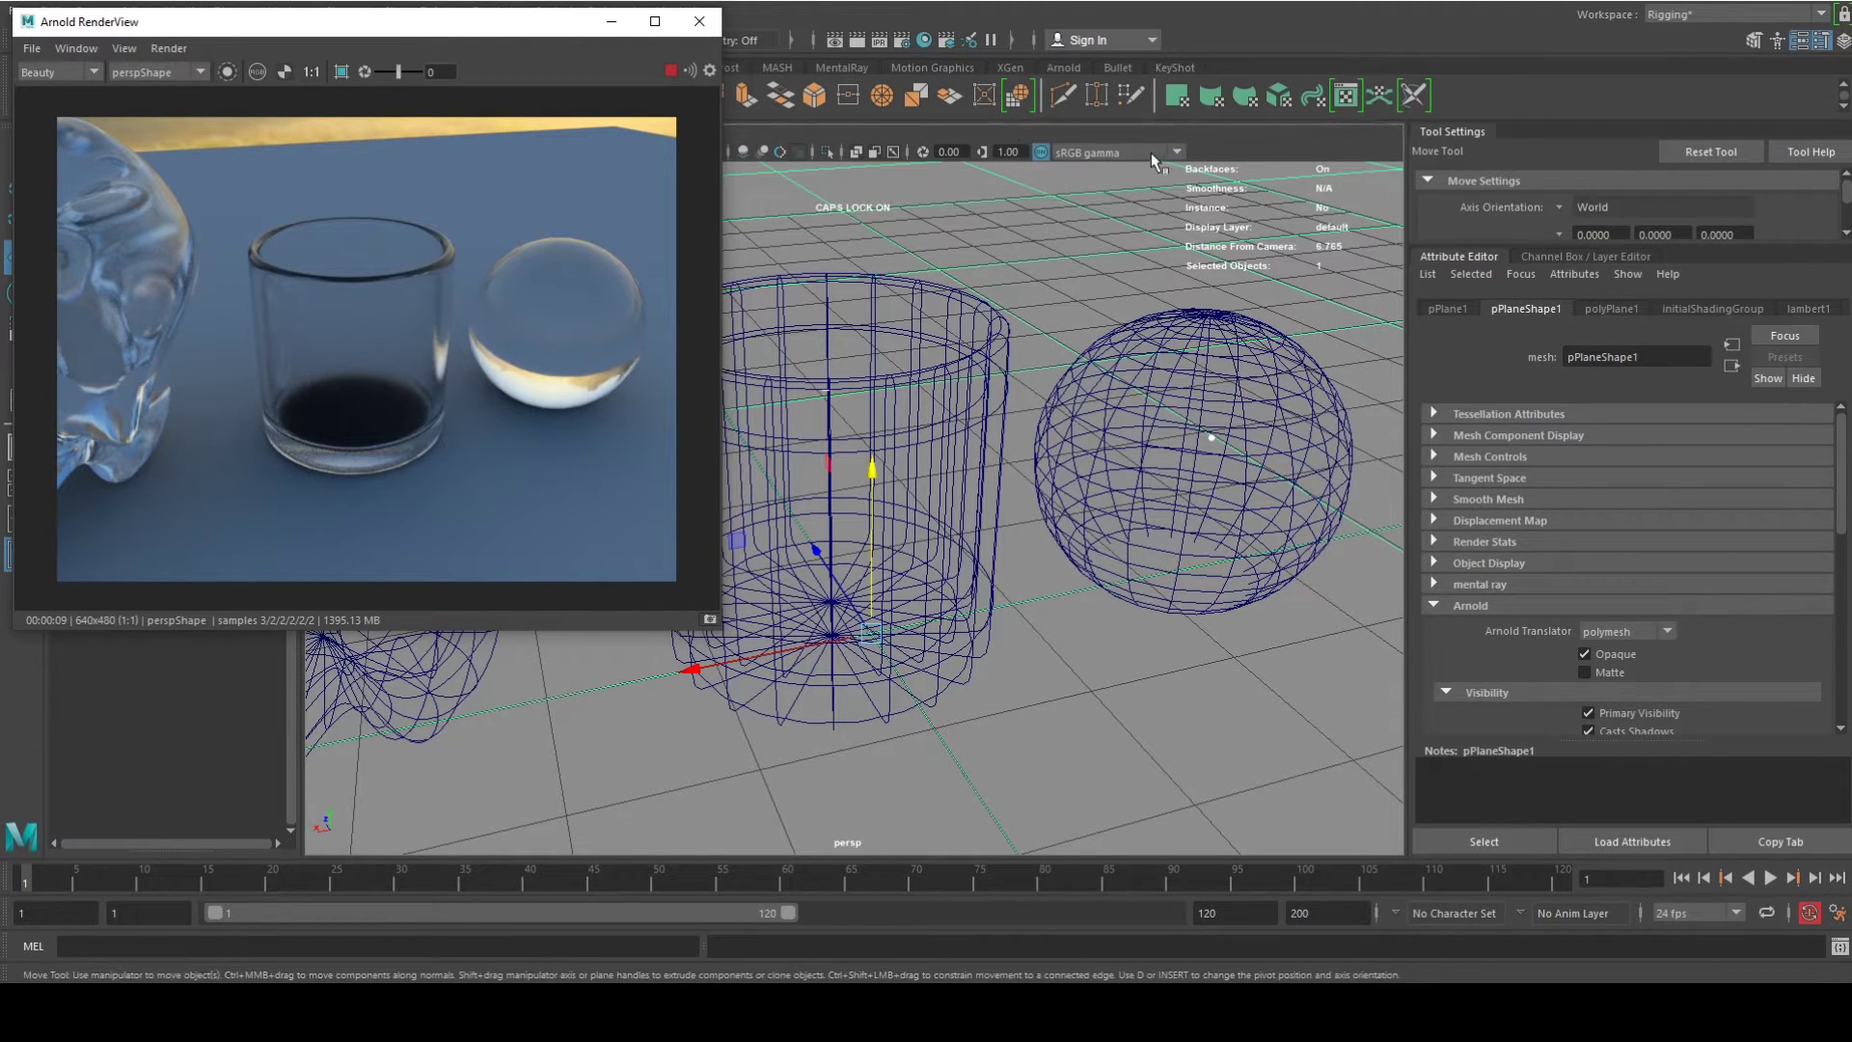
Turn off Opaque in the hollow cylinder's Arnold shape attributes and inspect the glass from above in the live render.
{"action": "left_click", "coordinate": [993, 335]}
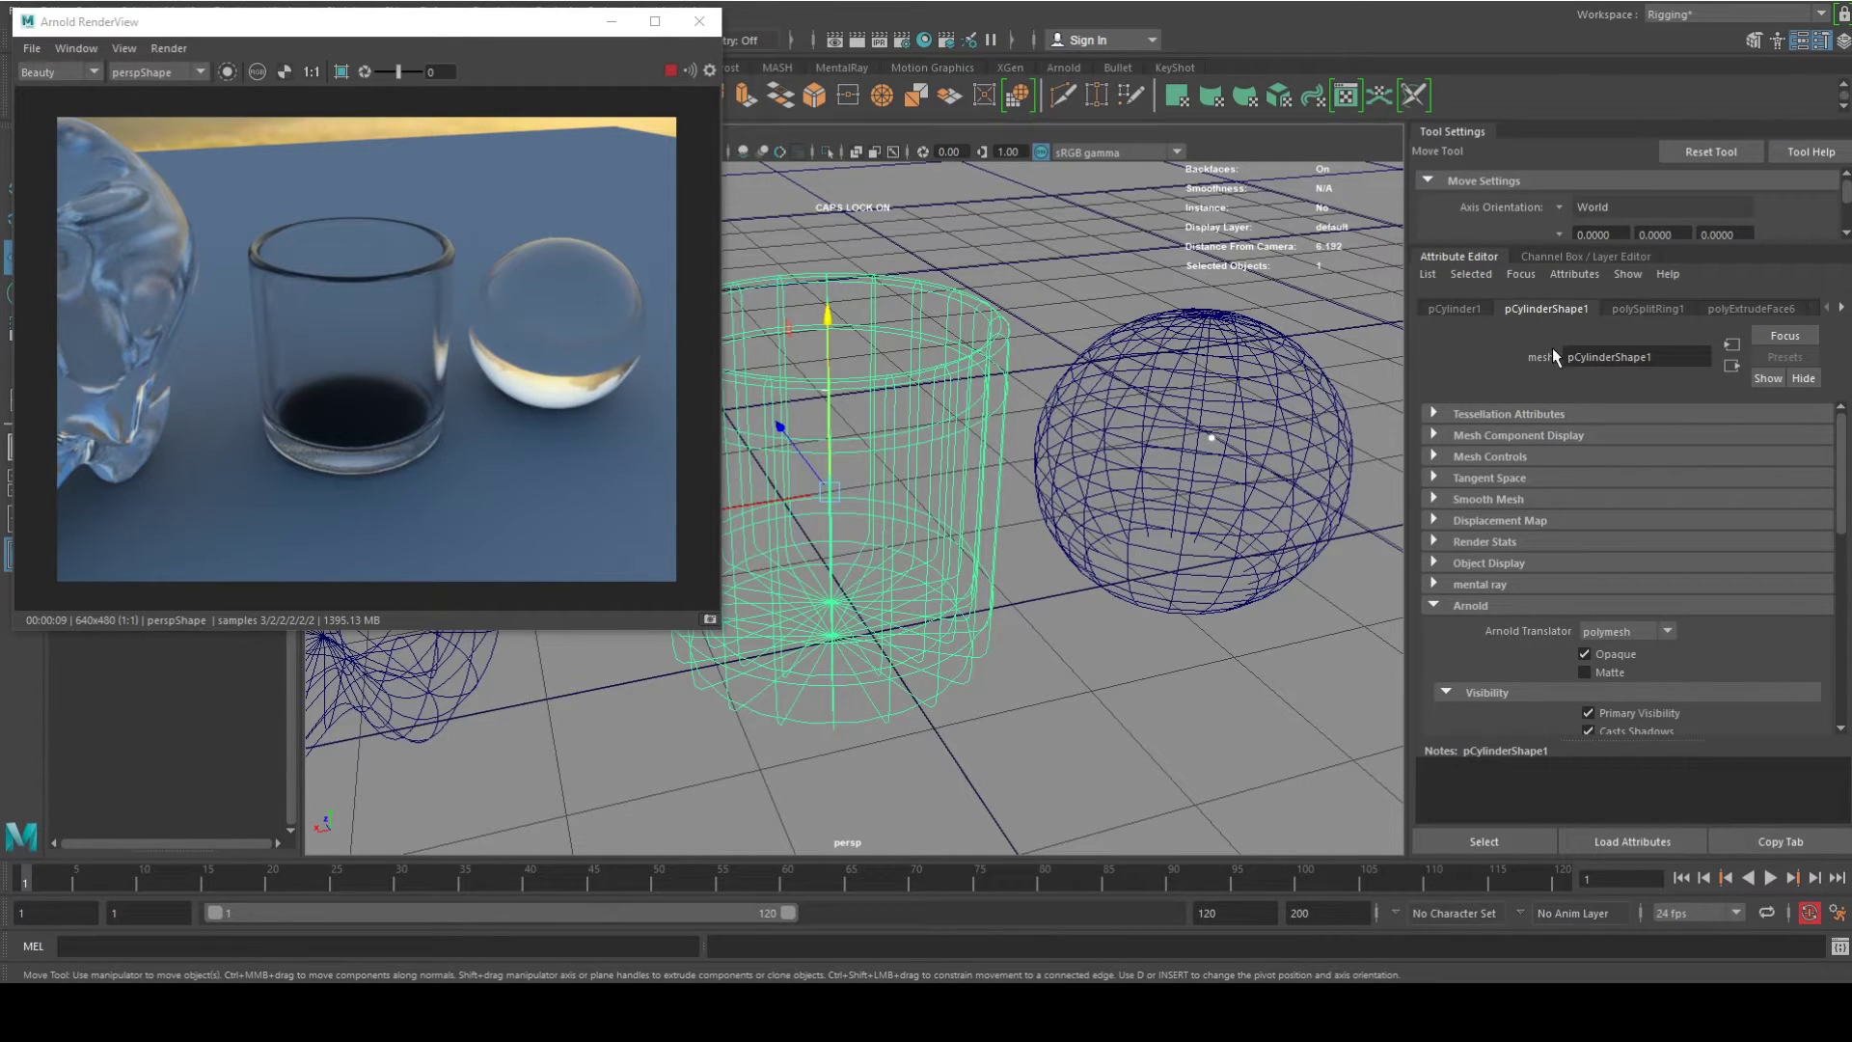
{"action": "left_click", "coordinate": [1588, 657]}
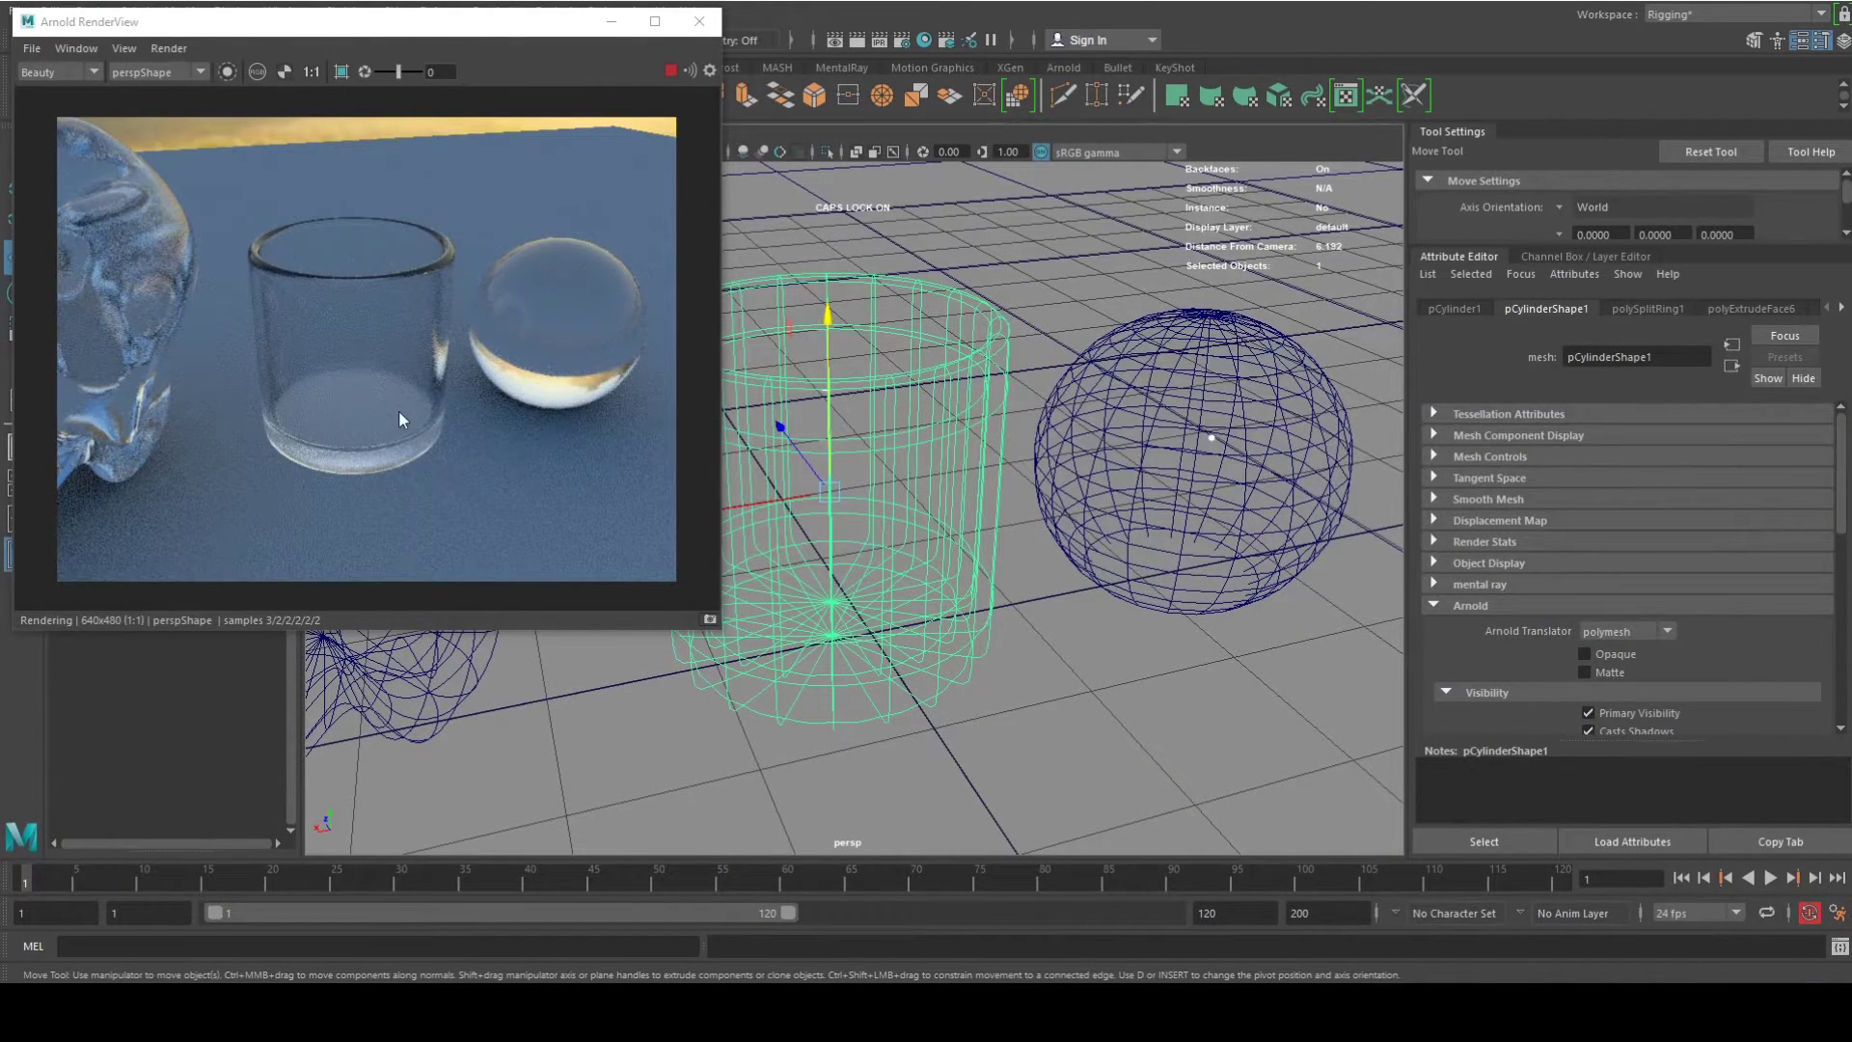
{"action": "left_click_drag", "start_coordinate": [913, 538], "coordinate": [912, 552], "text": "alt"}
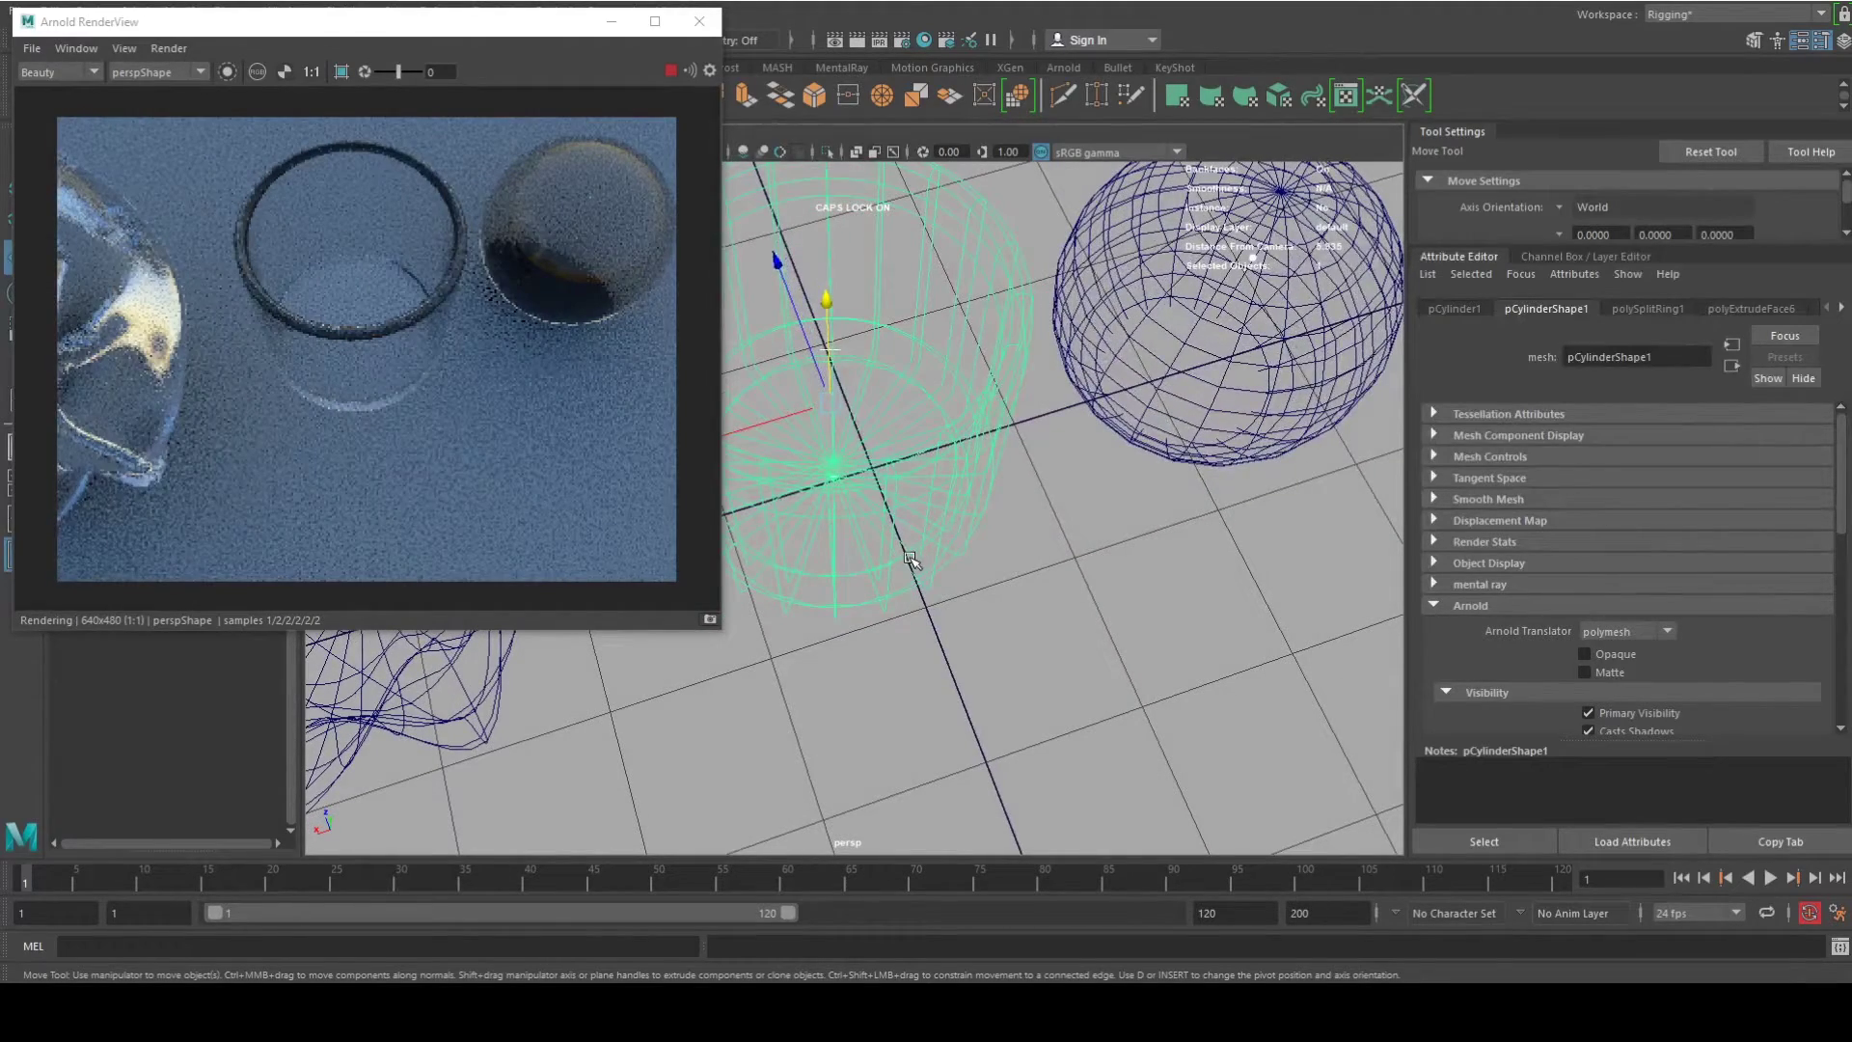
{"action": "left_click_drag", "start_coordinate": [1111, 299], "coordinate": [1117, 286], "text": "alt"}
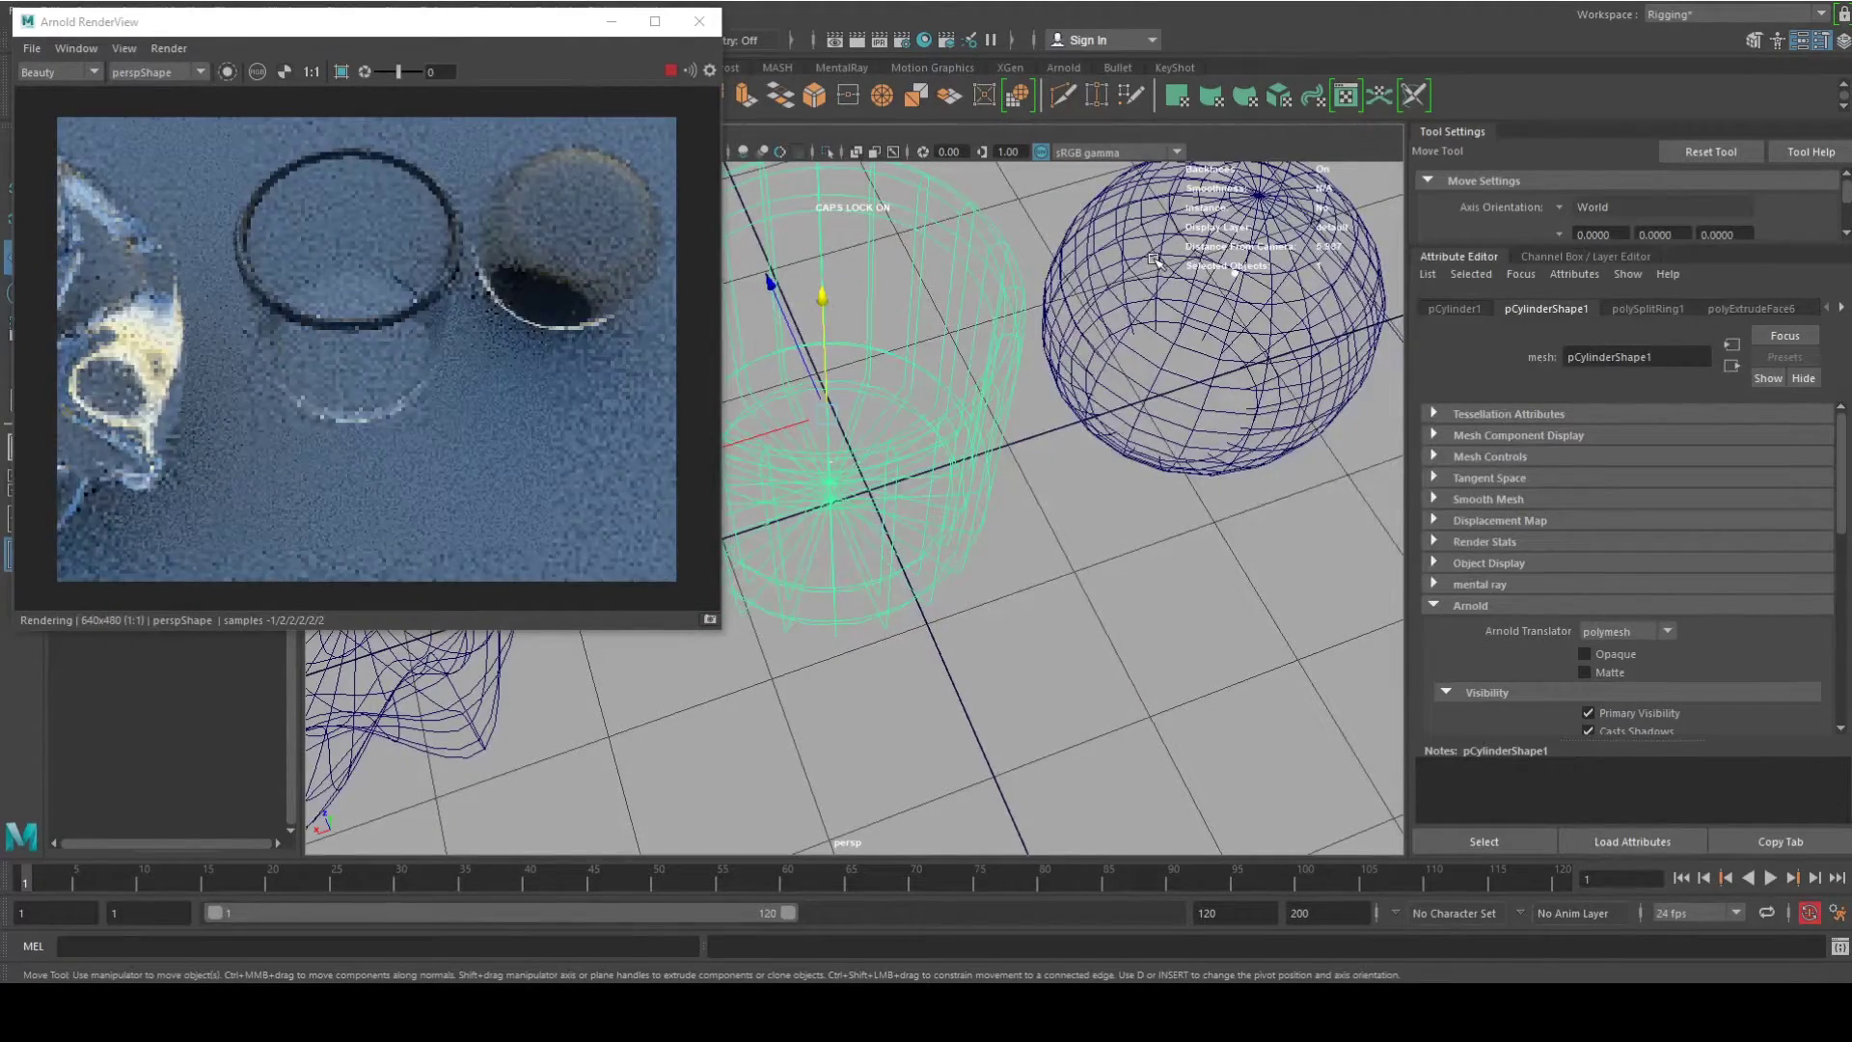
Select the round sphere and orbit to a low angle to compare it with the hollow glass in the live render.
{"action": "left_click", "coordinate": [1214, 297]}
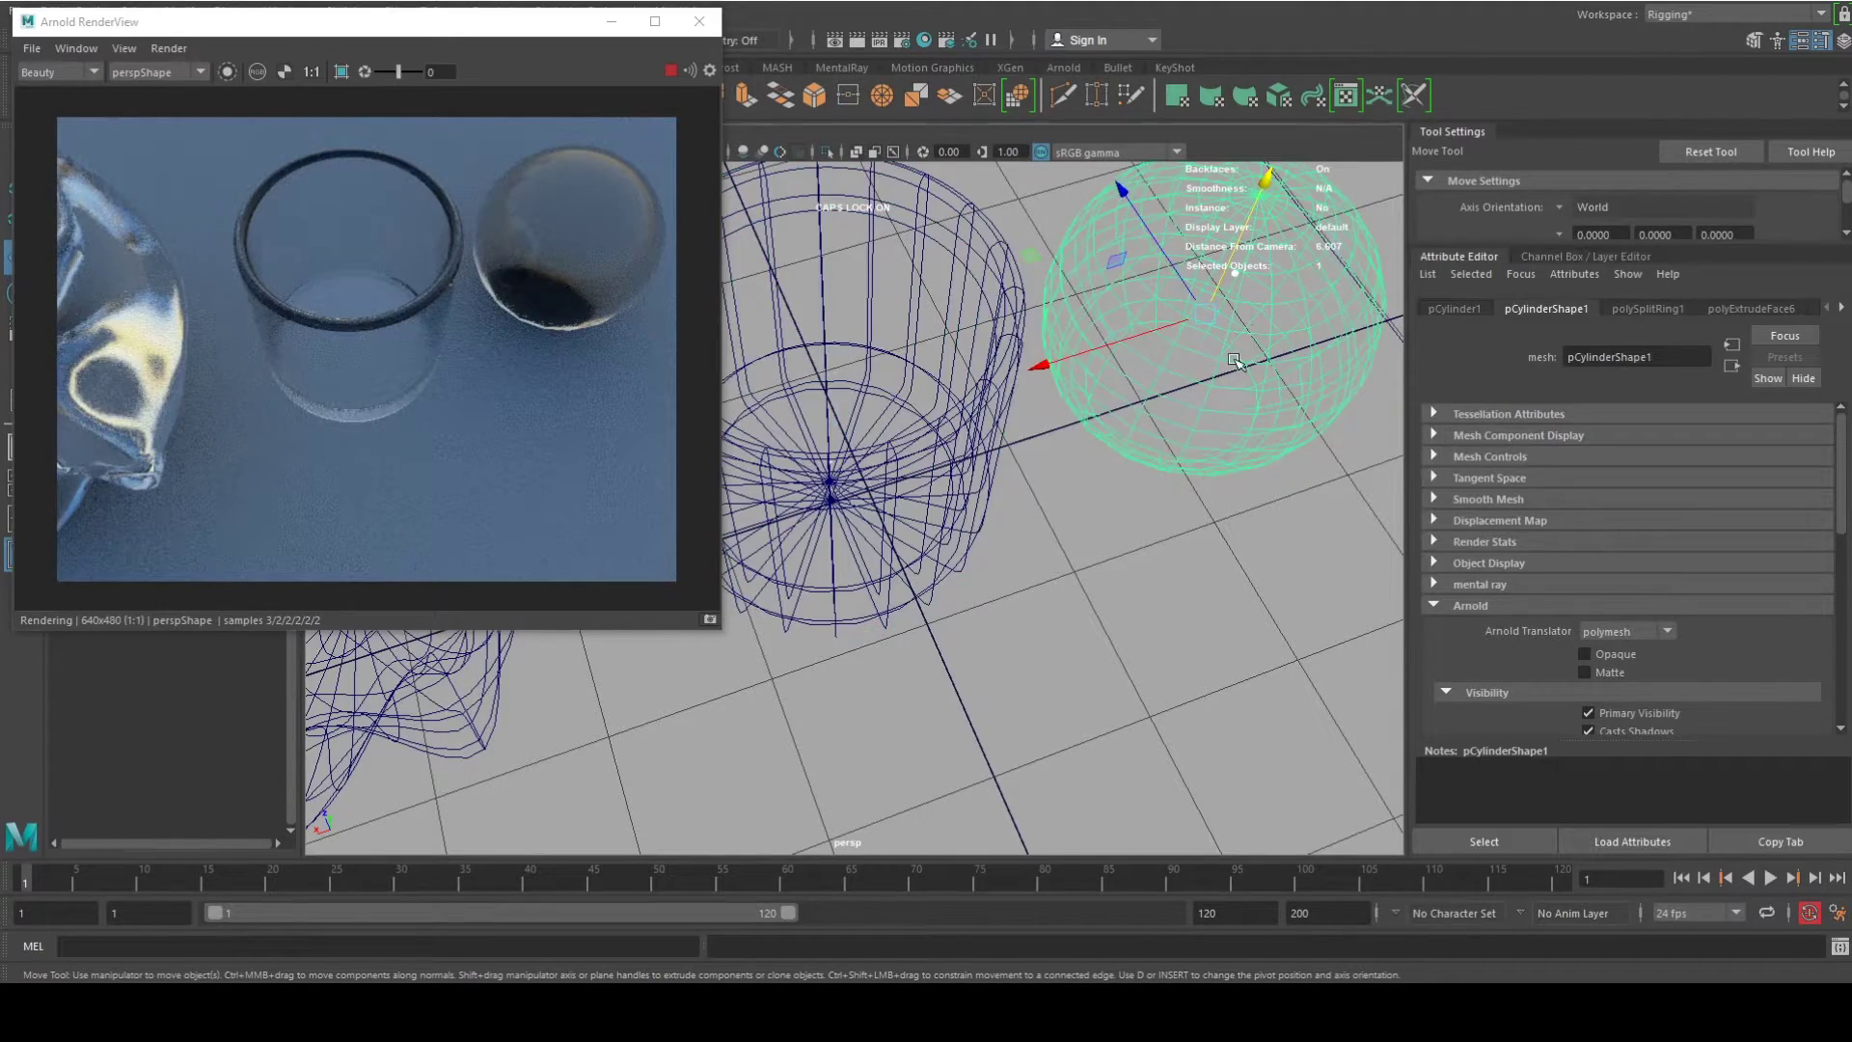
{"action": "left_click_drag", "start_coordinate": [1212, 390], "coordinate": [1186, 231], "text": "alt"}
{"action": "left_click_drag", "start_coordinate": [1159, 418], "coordinate": [1004, 261], "text": "alt"}
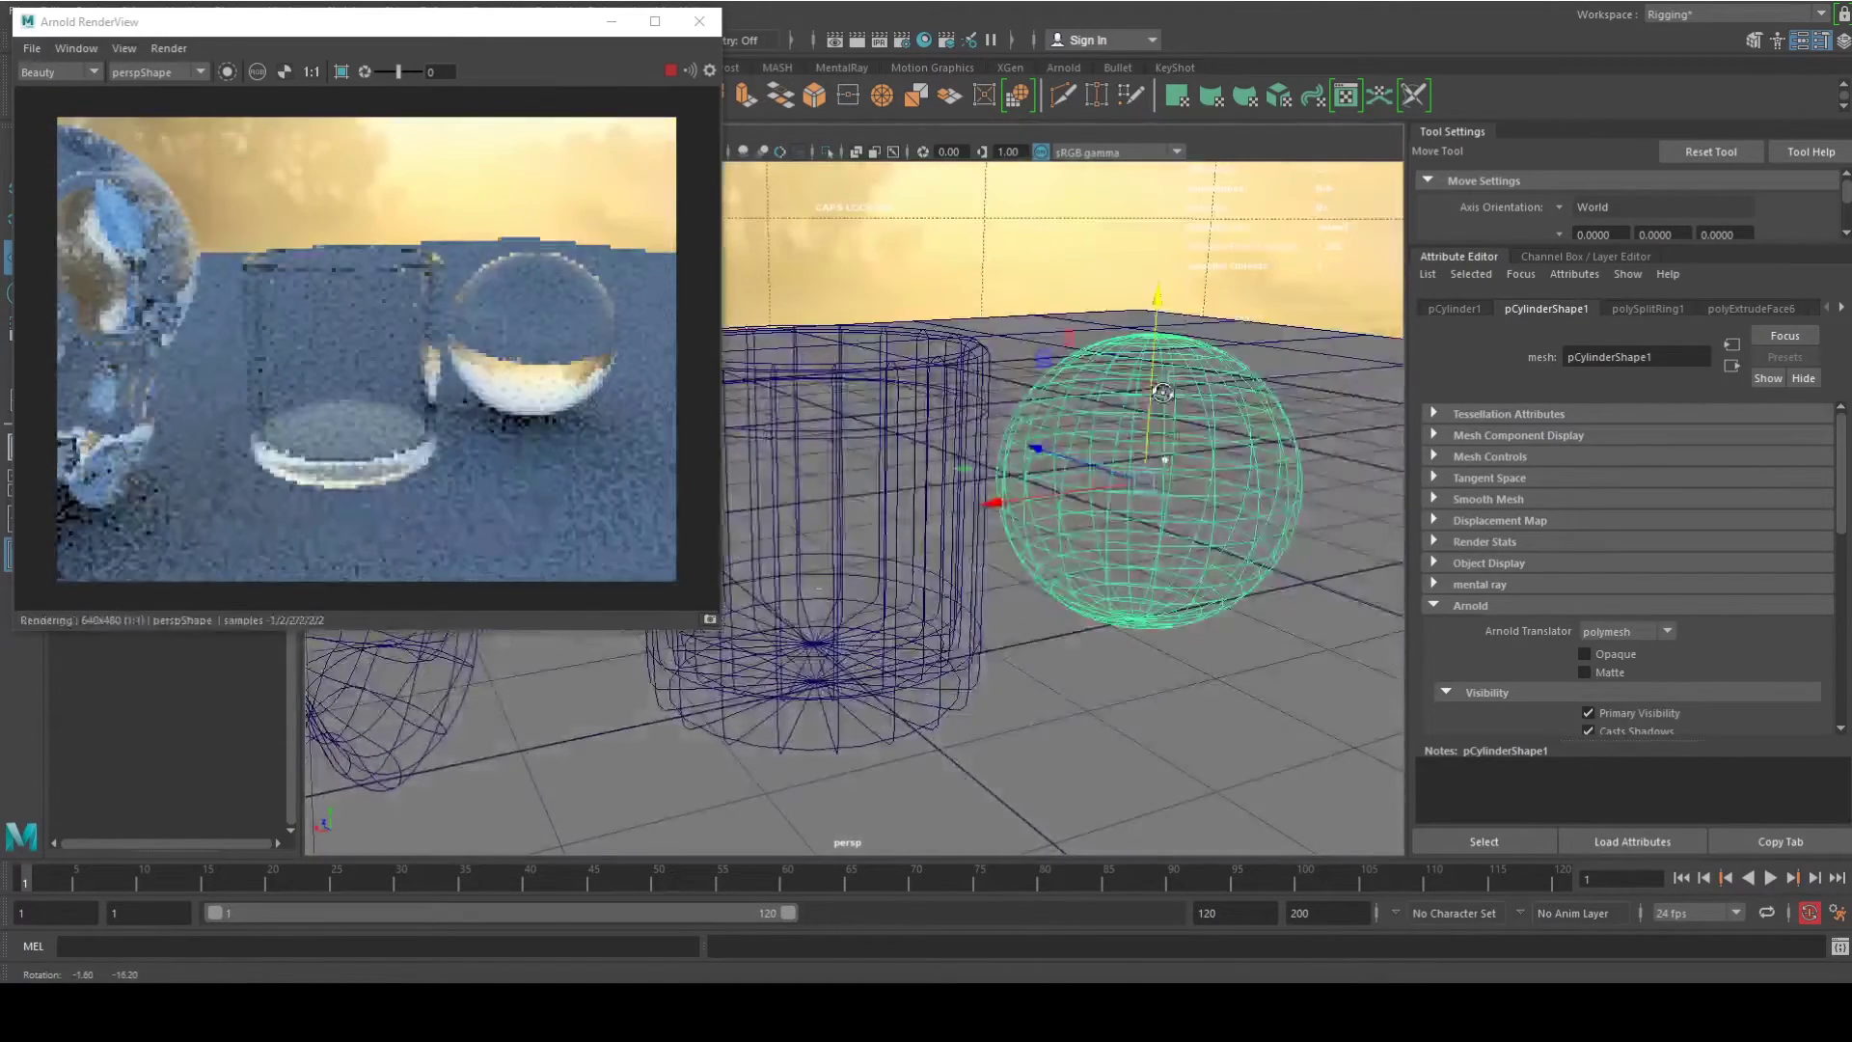
Deselect the sphere and orbit around the hollow glass to inspect its rim and base in the live render.
{"action": "left_click", "coordinate": [1011, 543]}
{"action": "scroll", "coordinate": [1003, 556], "scroll_direction": "down", "scroll_amount": 2}
{"action": "middle_click_drag", "start_coordinate": [1058, 530], "coordinate": [1172, 509], "text": "alt"}
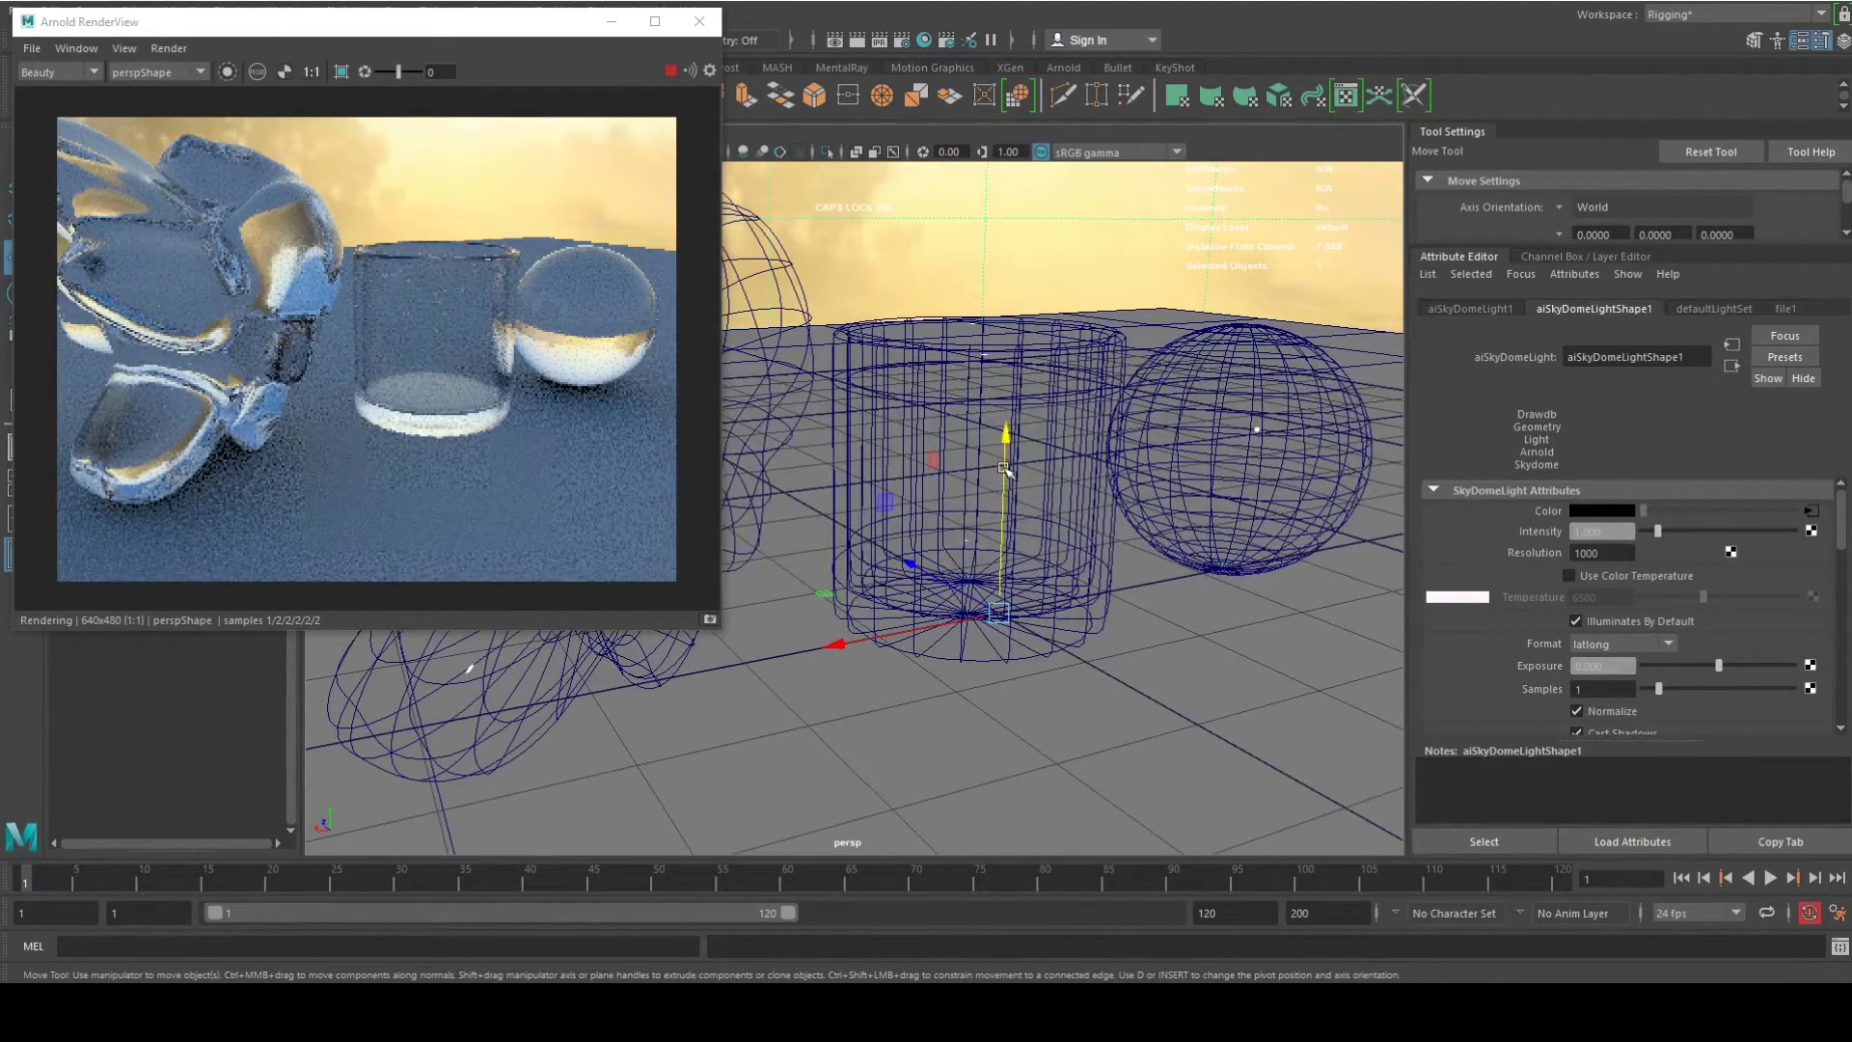
{"action": "left_click_drag", "start_coordinate": [1005, 464], "coordinate": [998, 505], "text": "alt"}
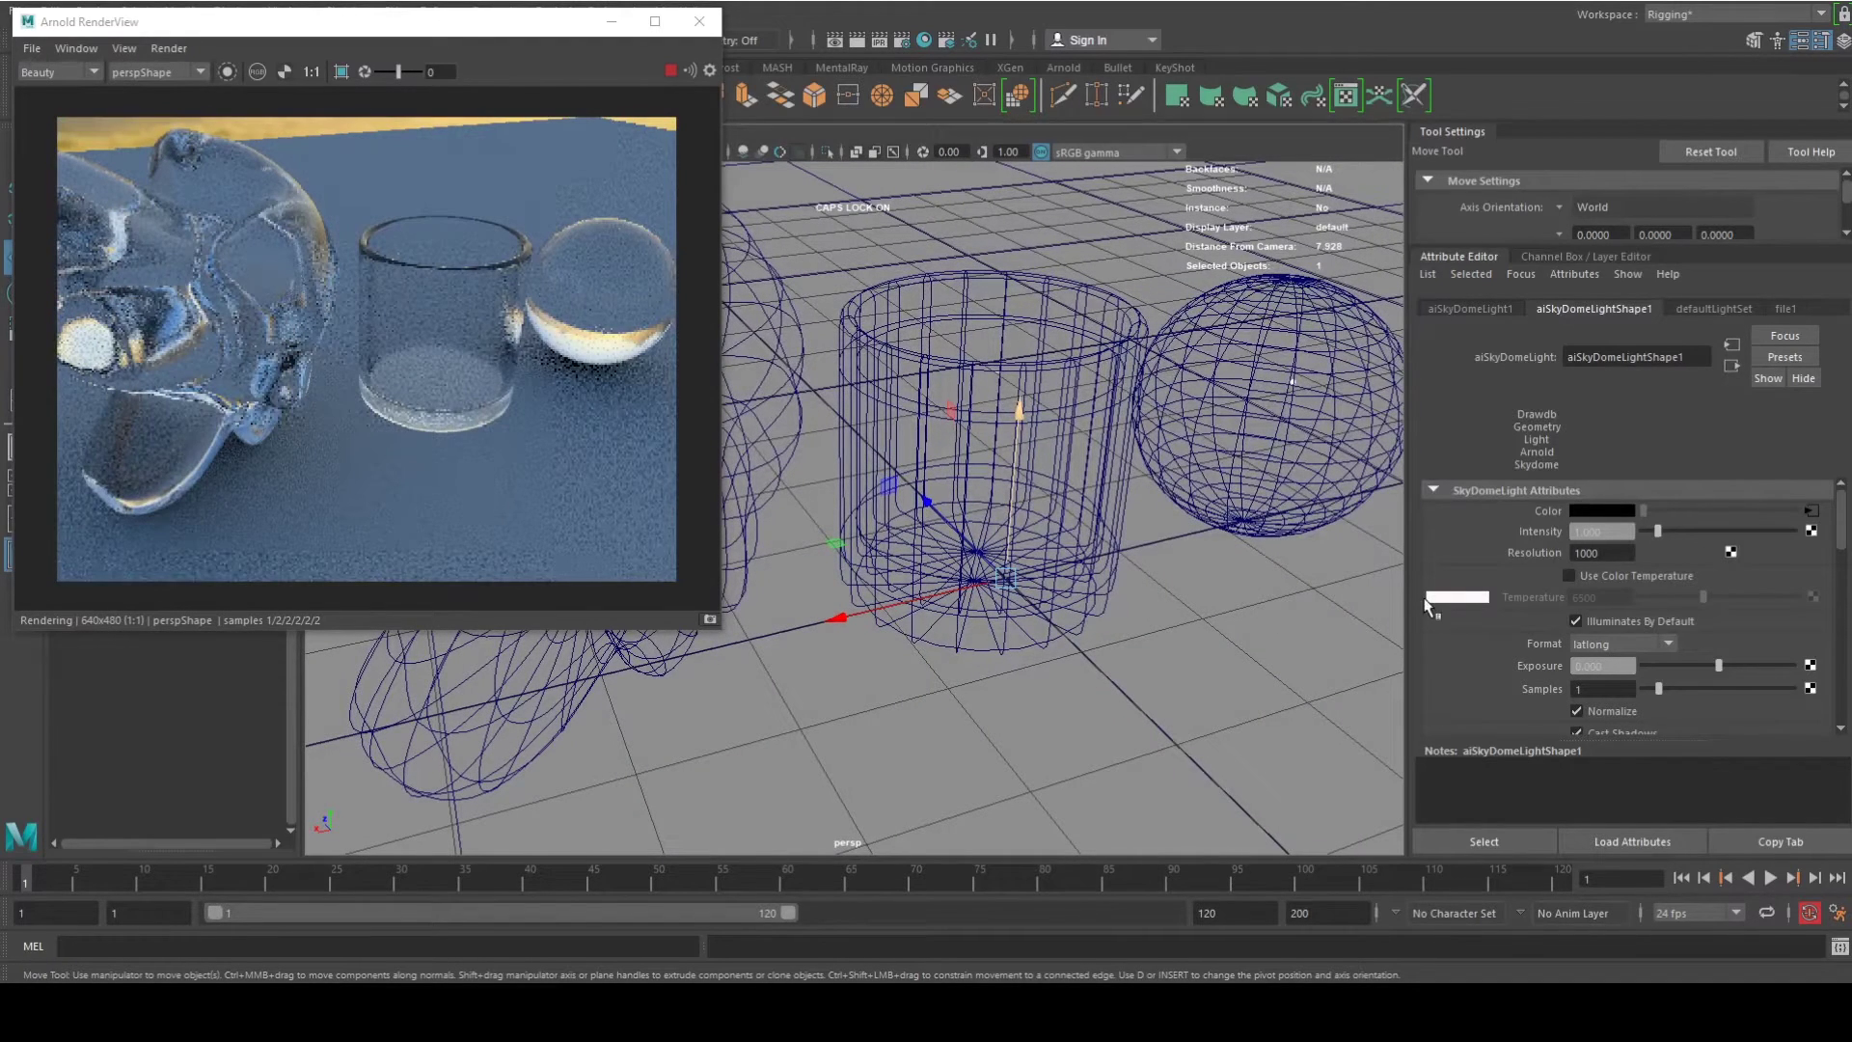
Select the floor plane and assign it a new Arnold aiStandardSurface material.
{"action": "left_click", "coordinate": [1344, 579]}
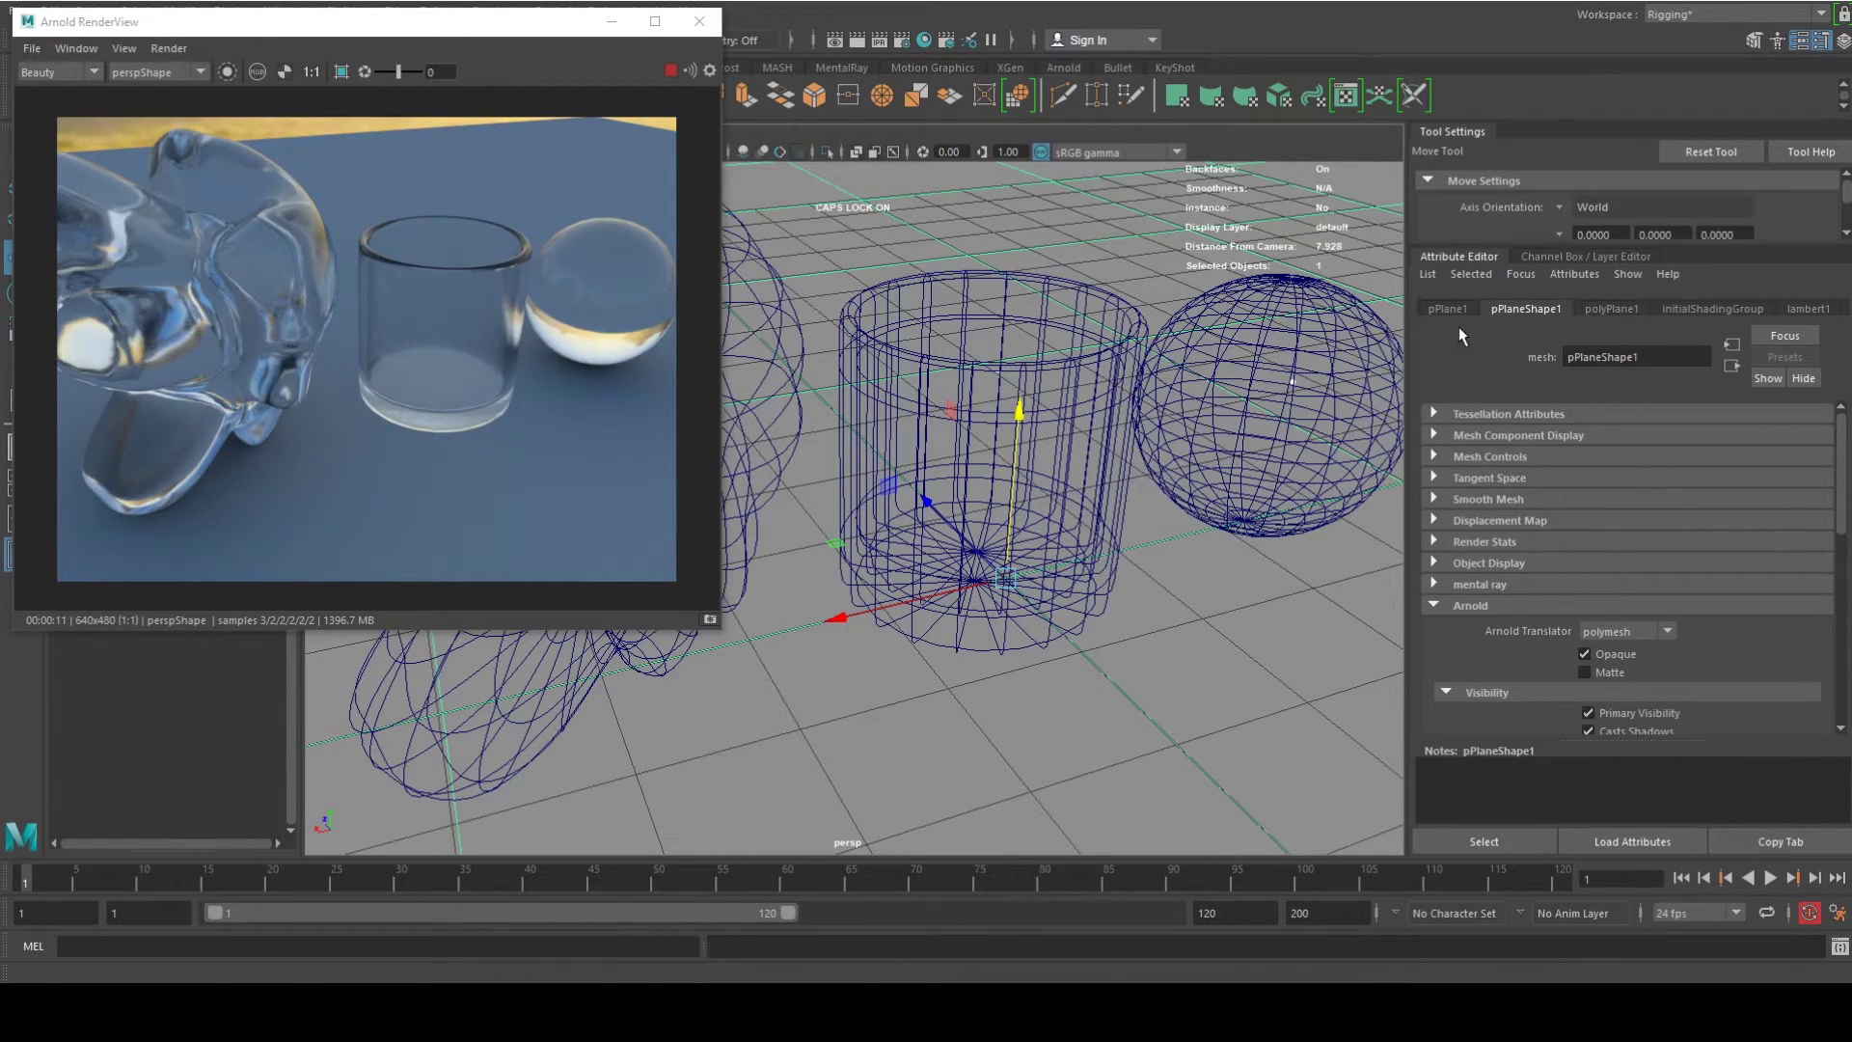
{"action": "right_click_drag", "start_coordinate": [1121, 668], "coordinate": [1132, 924]}
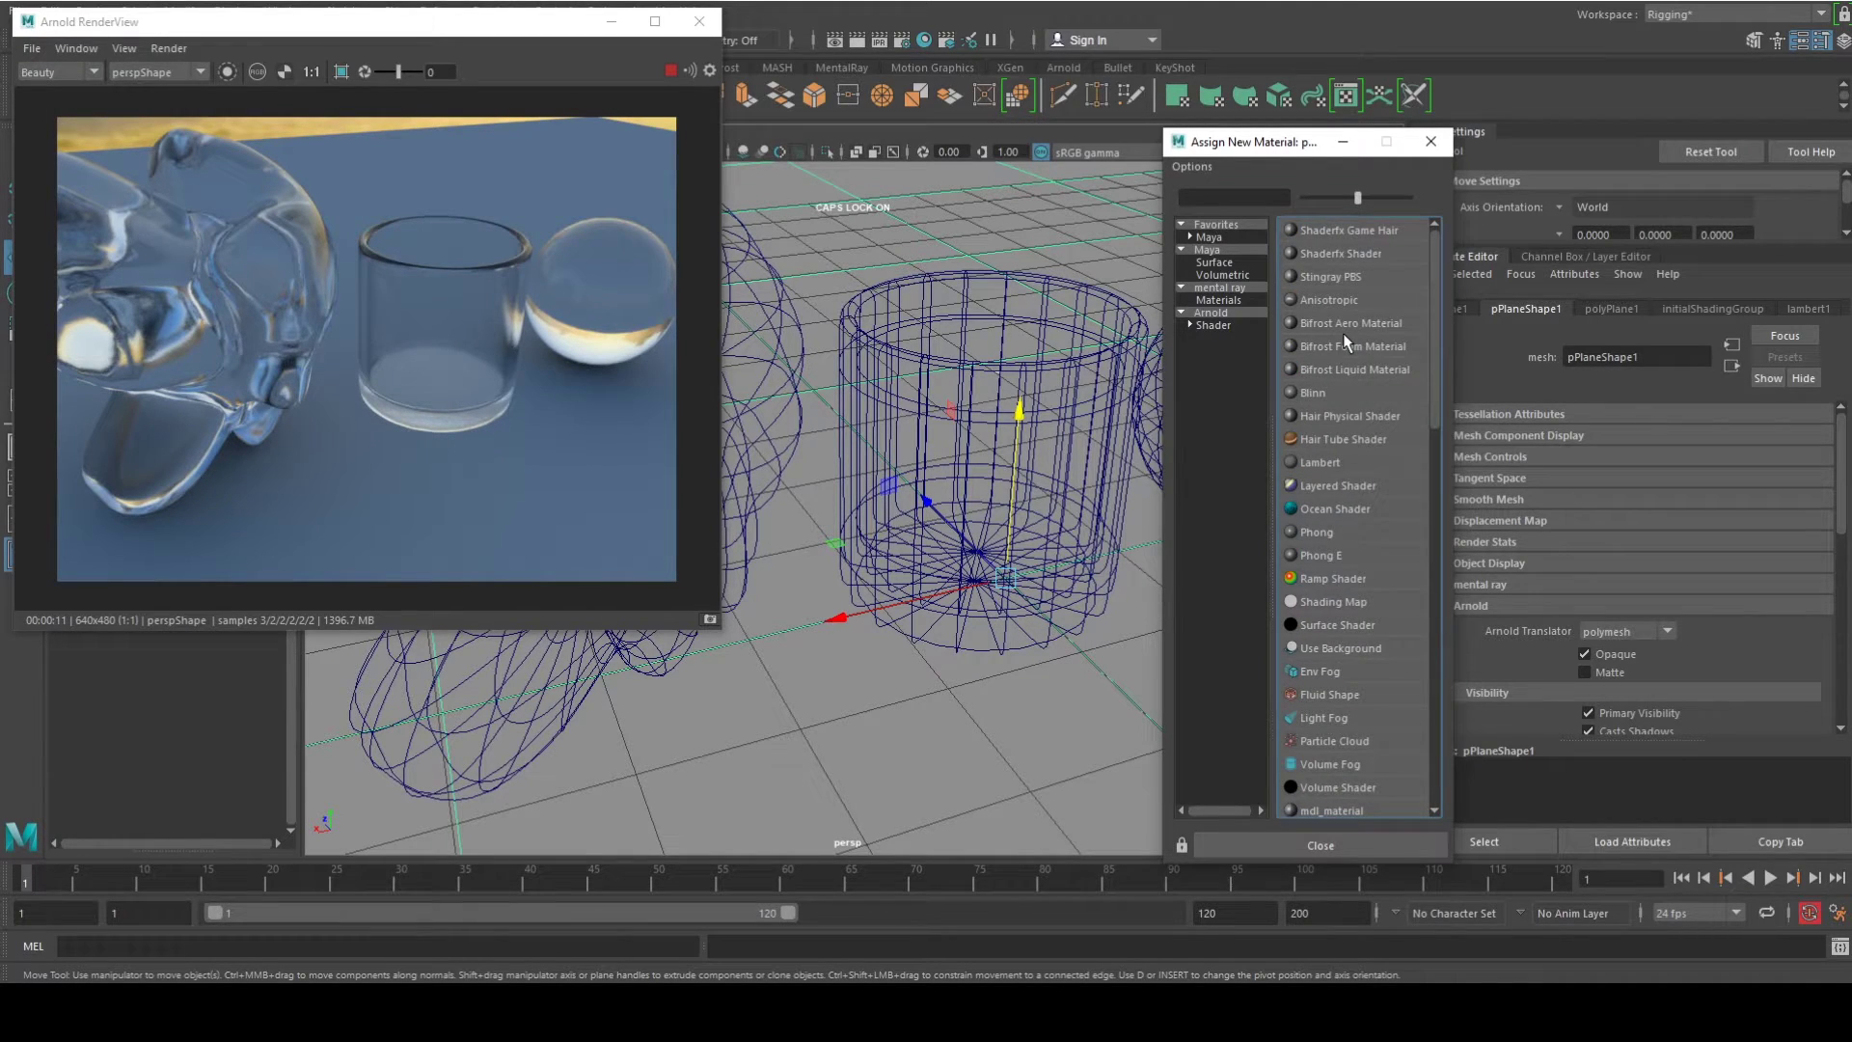
{"action": "left_click", "coordinate": [1217, 237]}
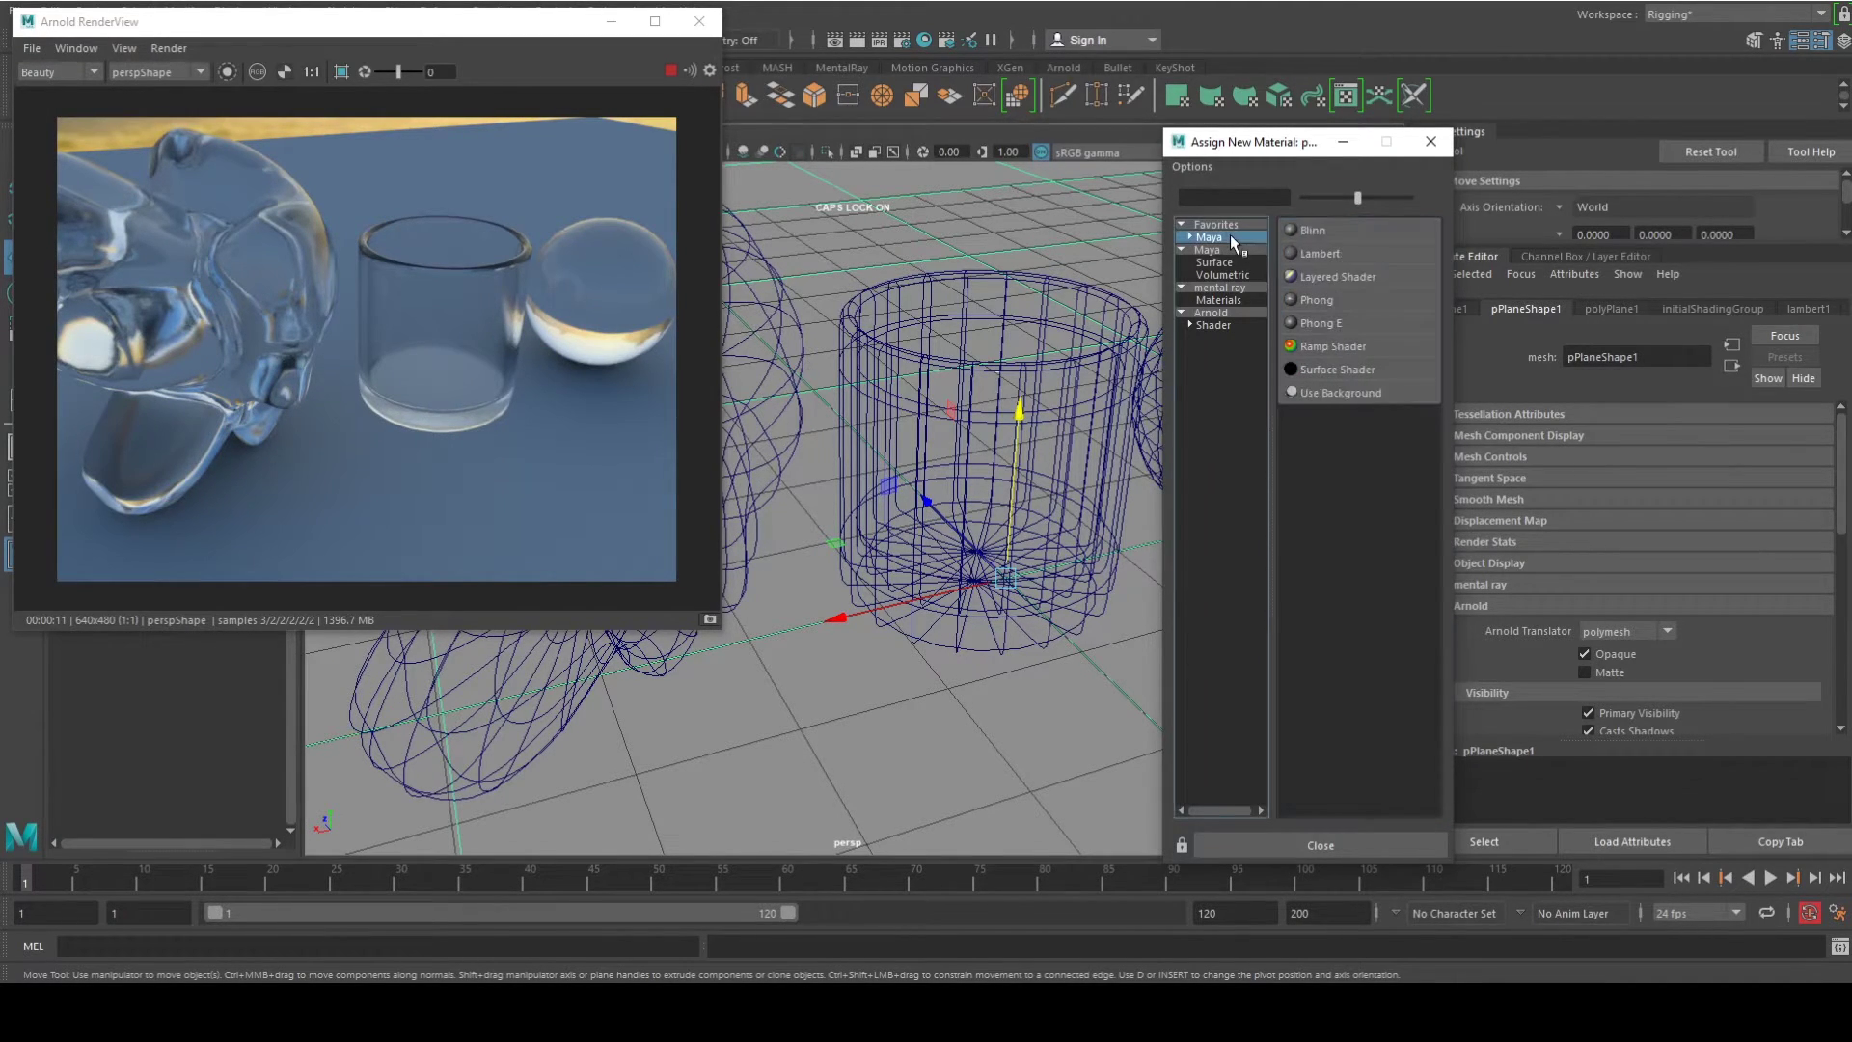
{"action": "left_click", "coordinate": [1226, 251]}
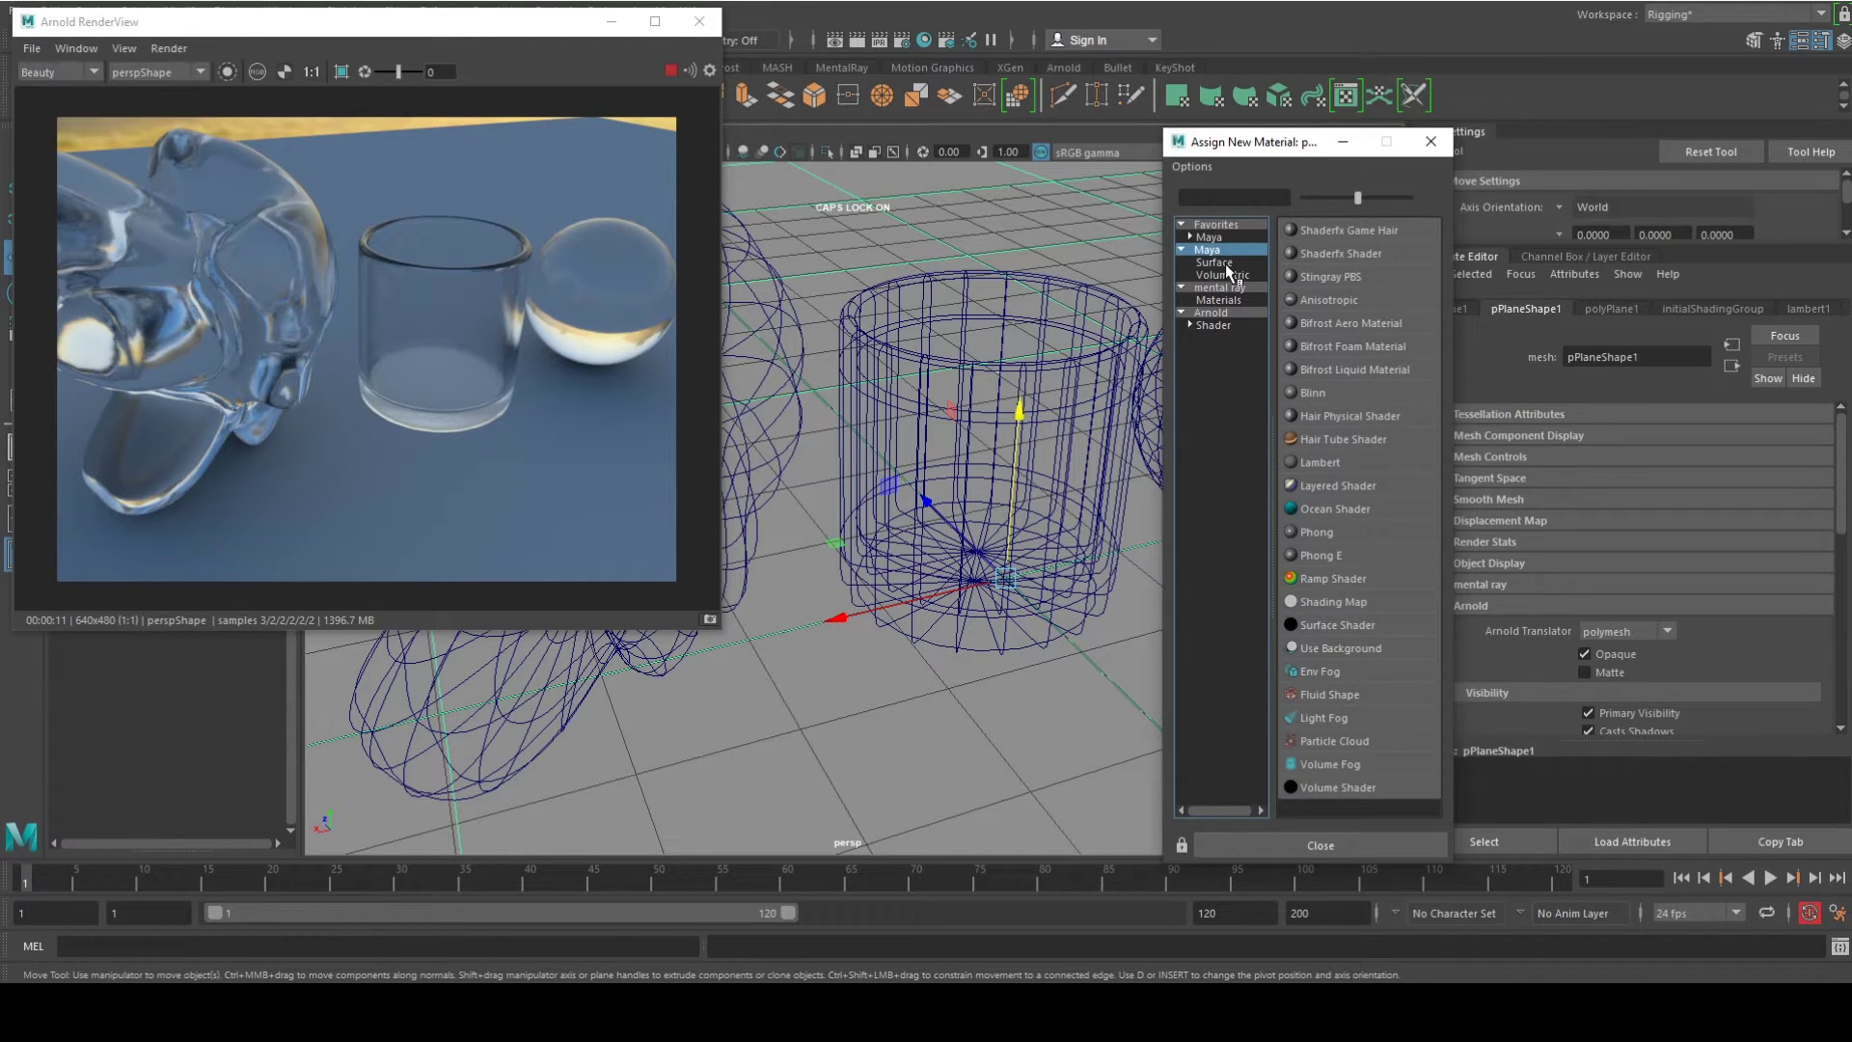
{"action": "left_click", "coordinate": [1226, 263]}
{"action": "left_click", "coordinate": [1226, 286]}
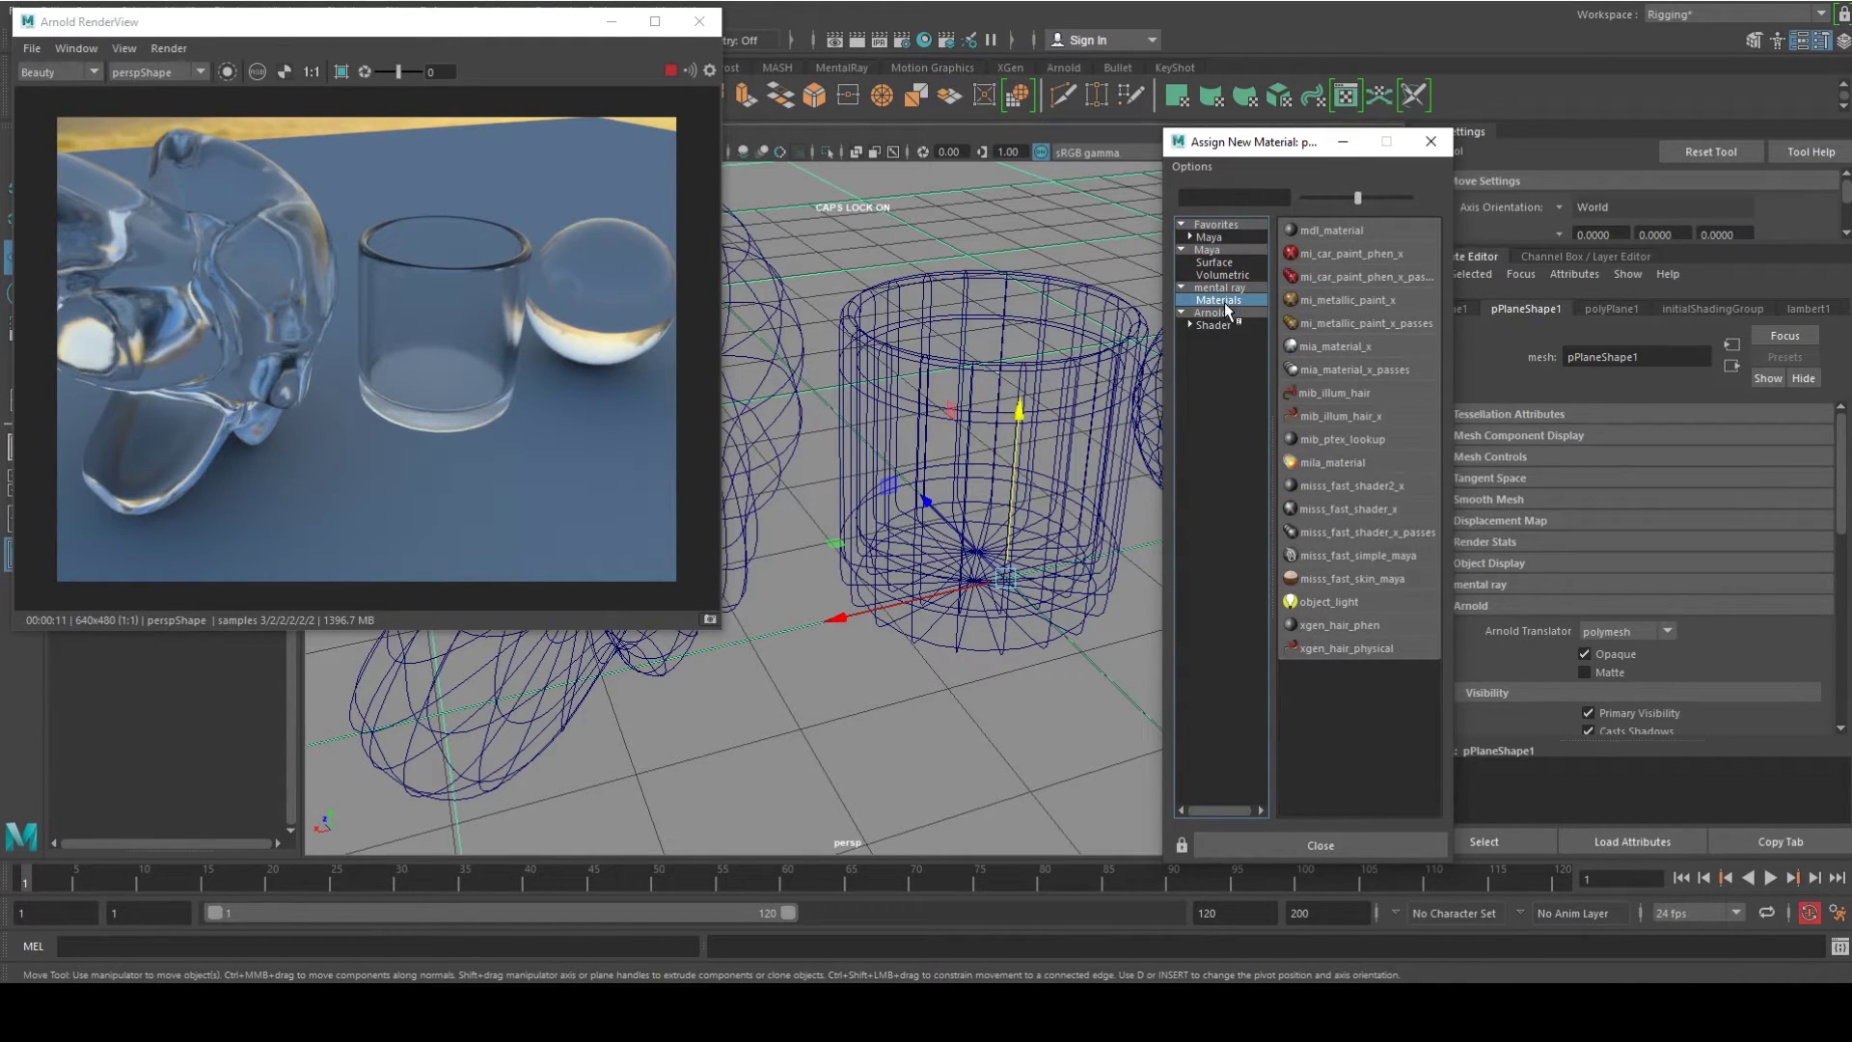
{"action": "left_click", "coordinate": [1217, 312]}
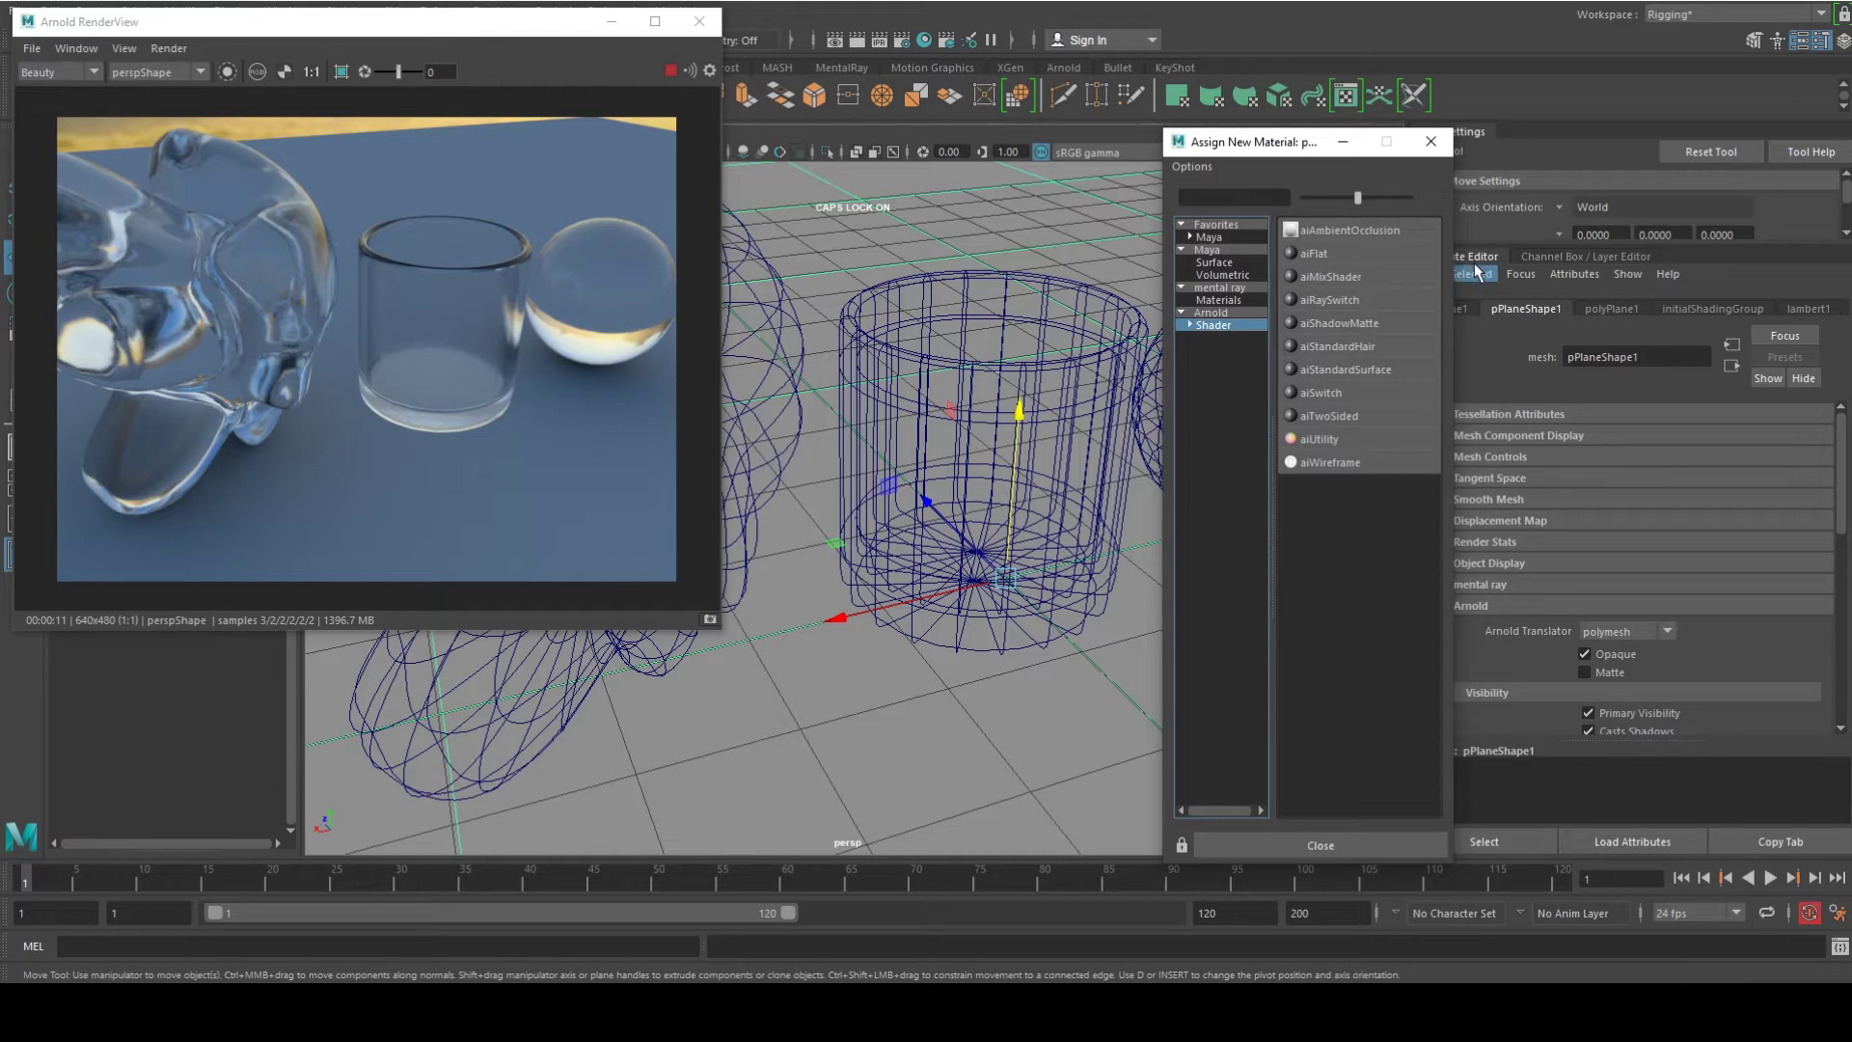
{"action": "left_click", "coordinate": [1225, 225]}
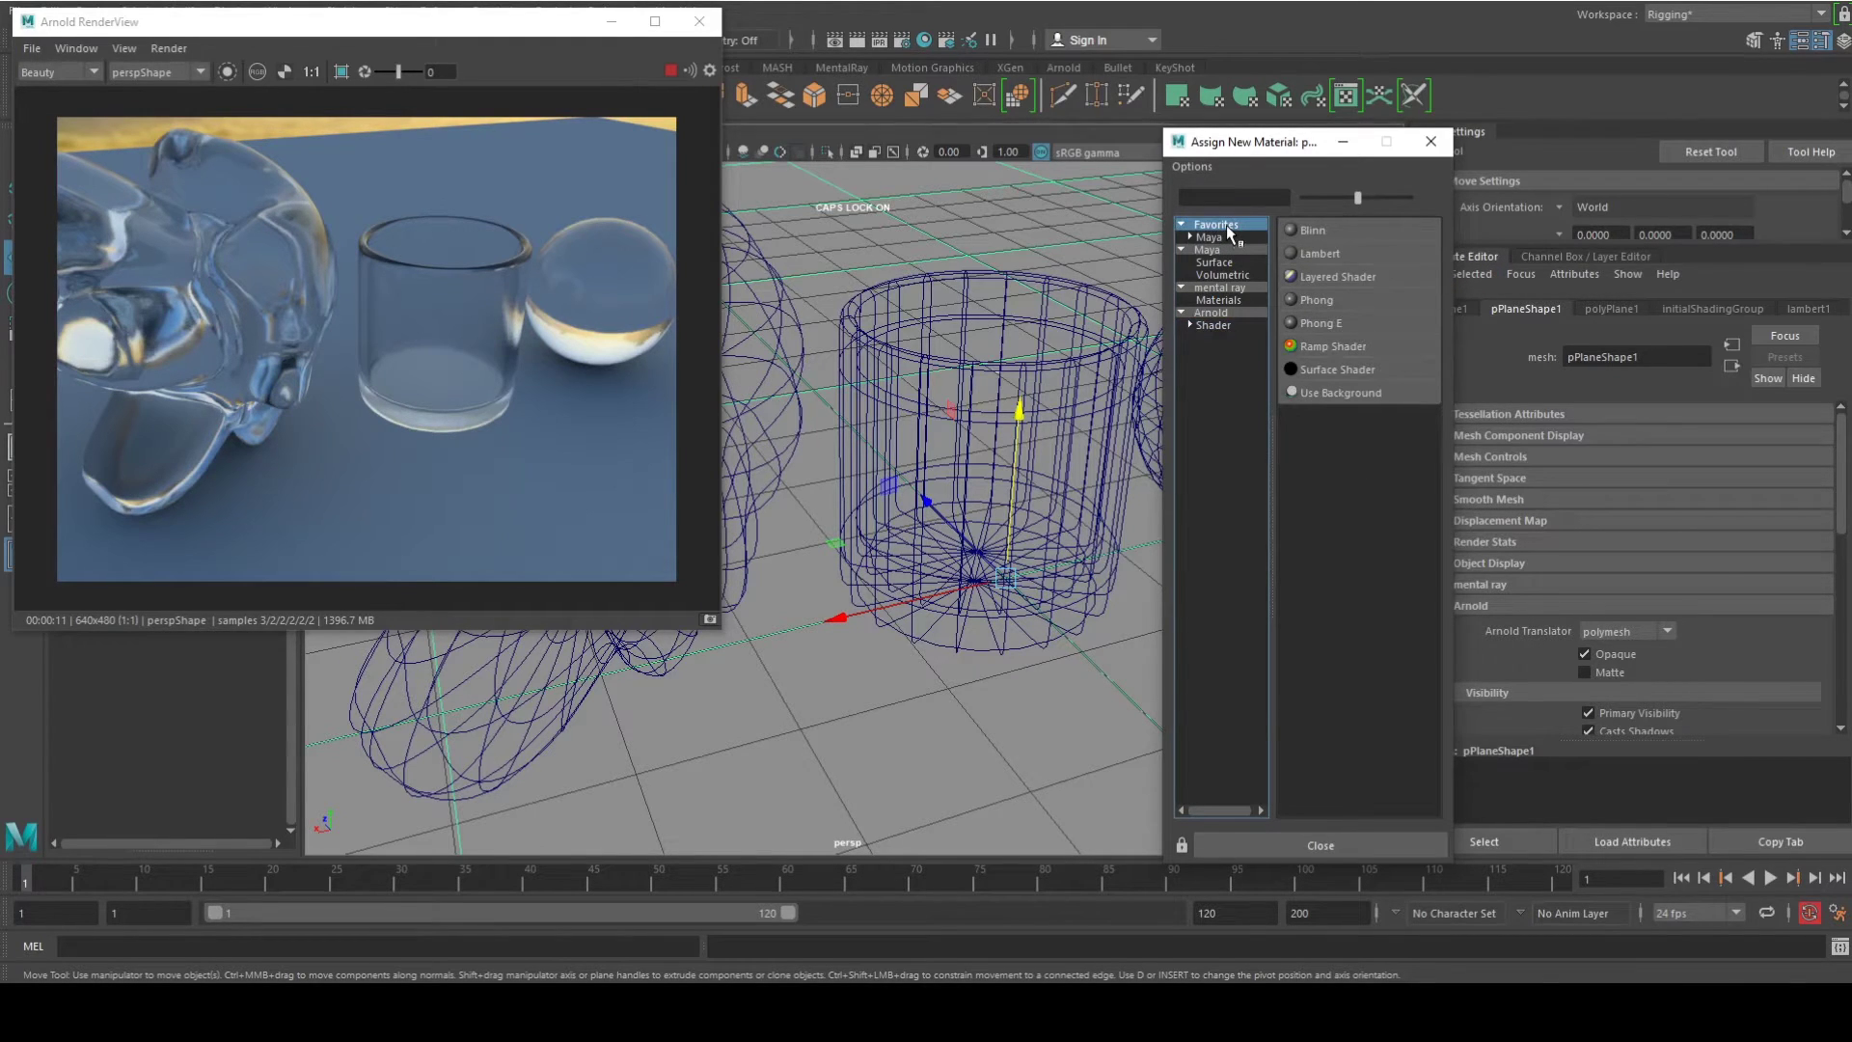
{"action": "left_click", "coordinate": [1214, 313]}
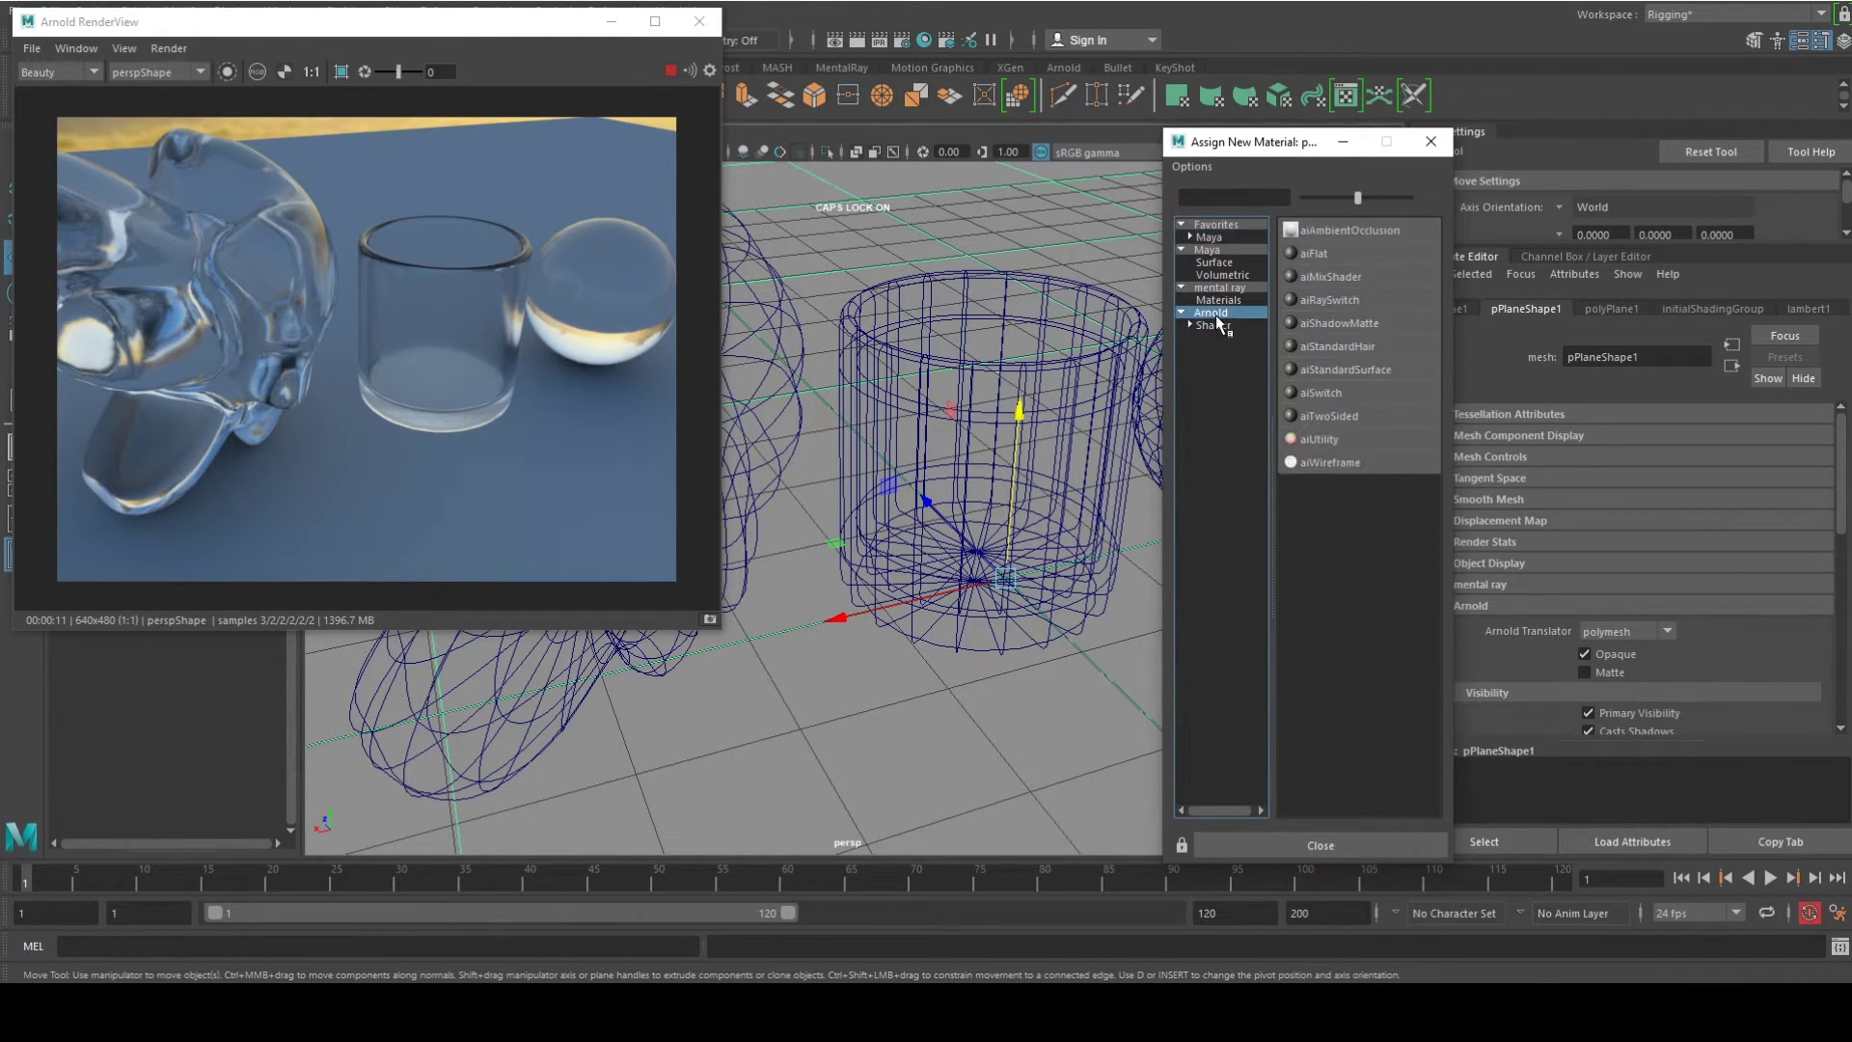
{"action": "left_click", "coordinate": [1347, 368]}
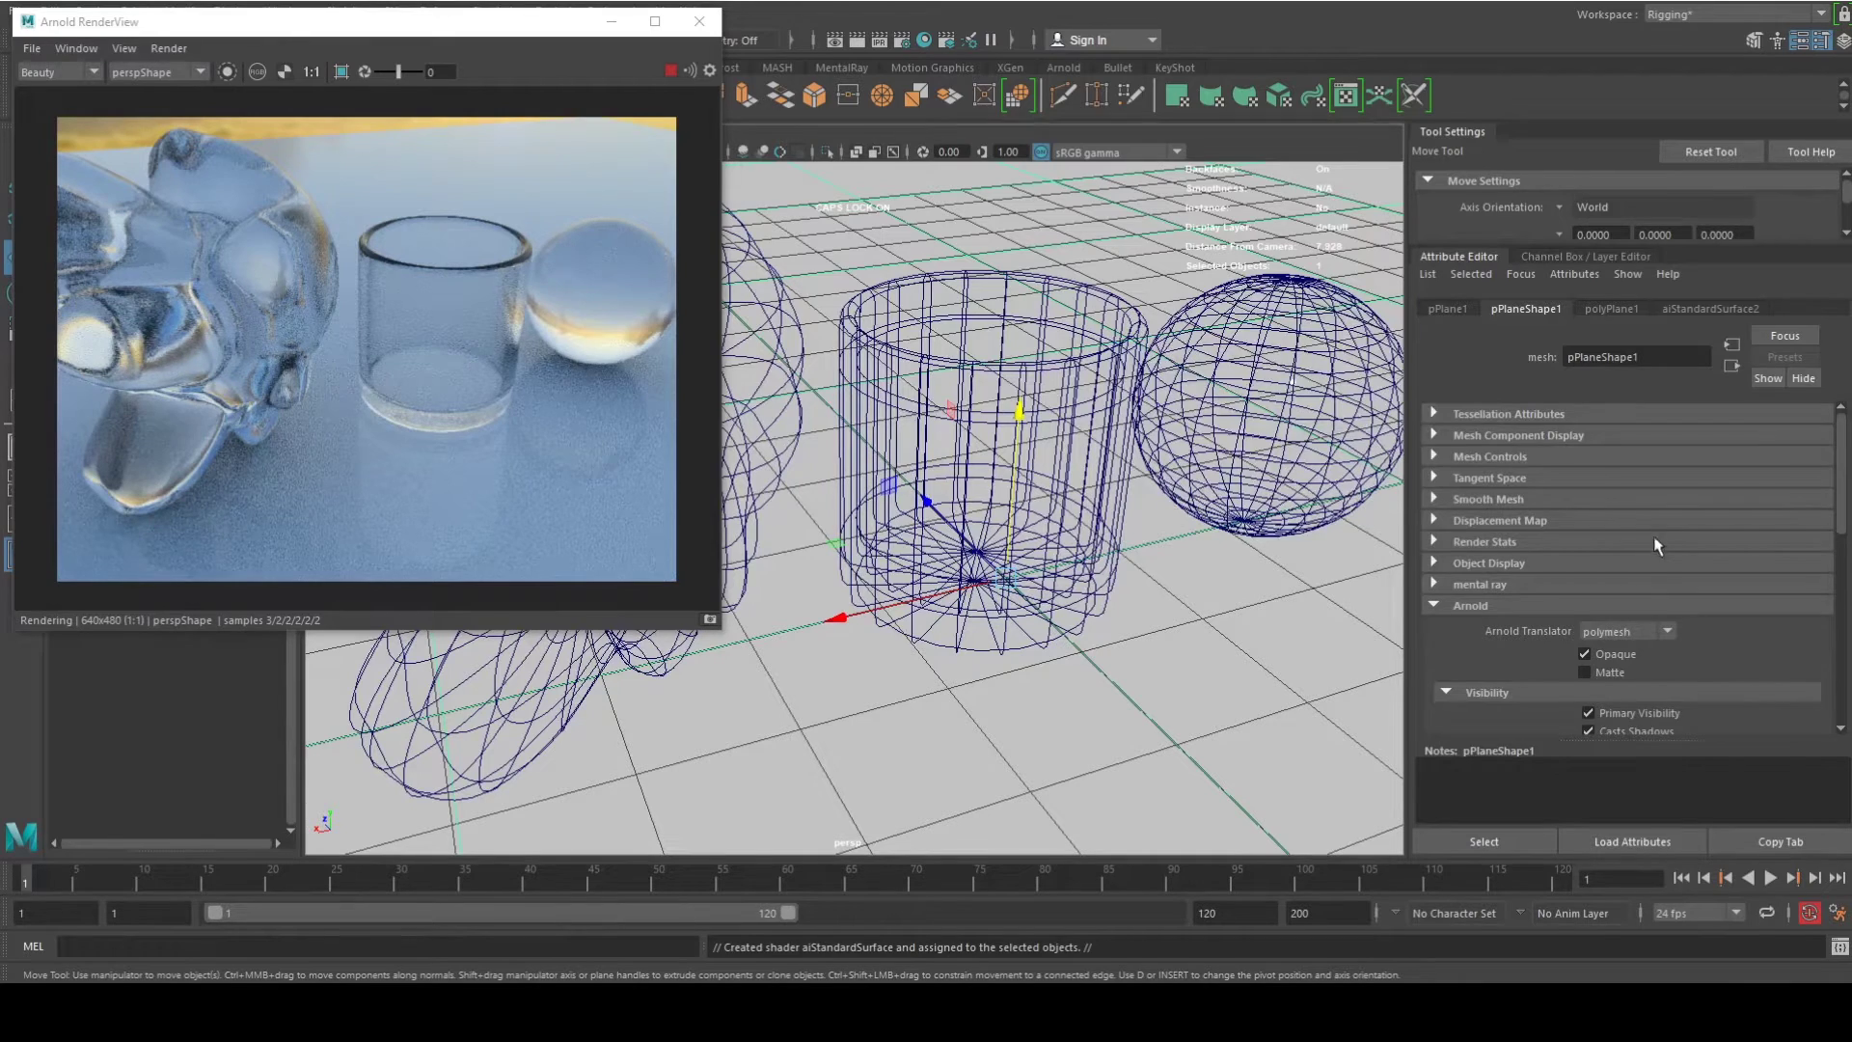
Connect a File texture to the base color of the floor plane's new aiStandardSurface material.
{"action": "scroll", "coordinate": [1702, 526], "scroll_direction": "up", "scroll_amount": 2}
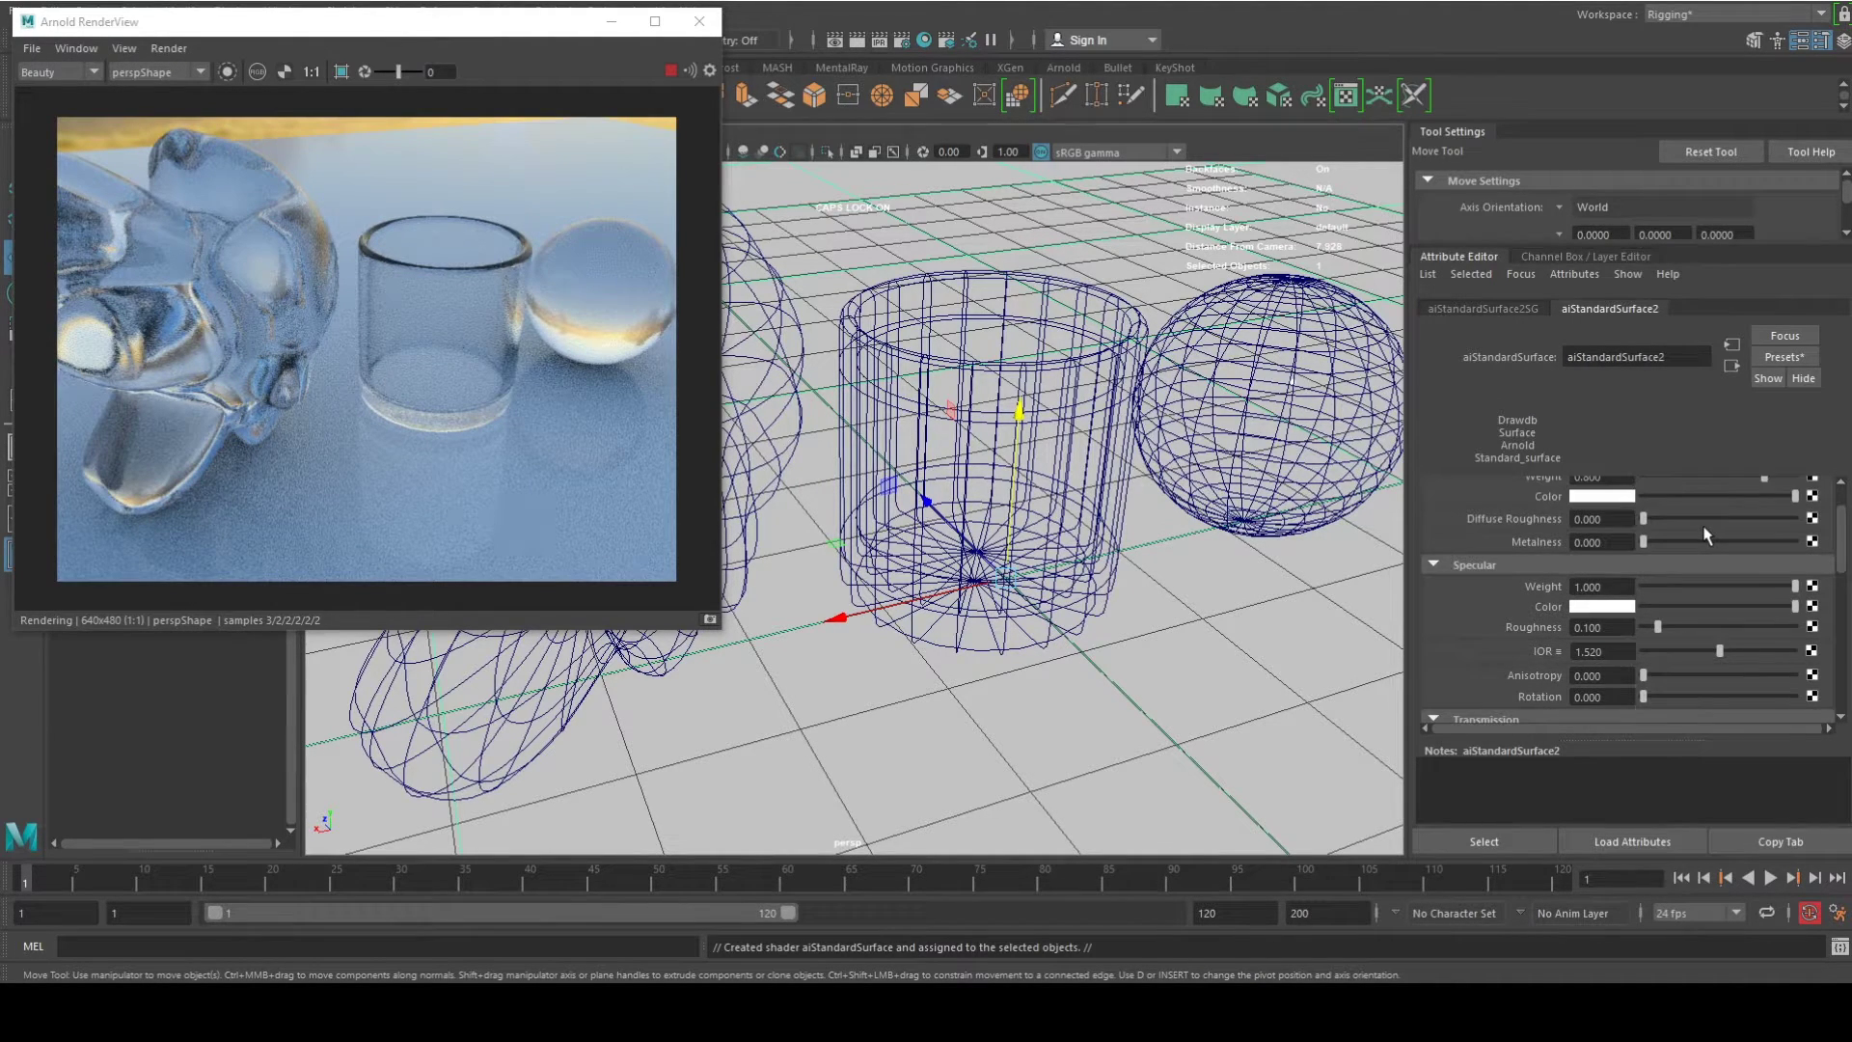
{"action": "scroll", "coordinate": [1706, 533], "scroll_direction": "up", "scroll_amount": 1}
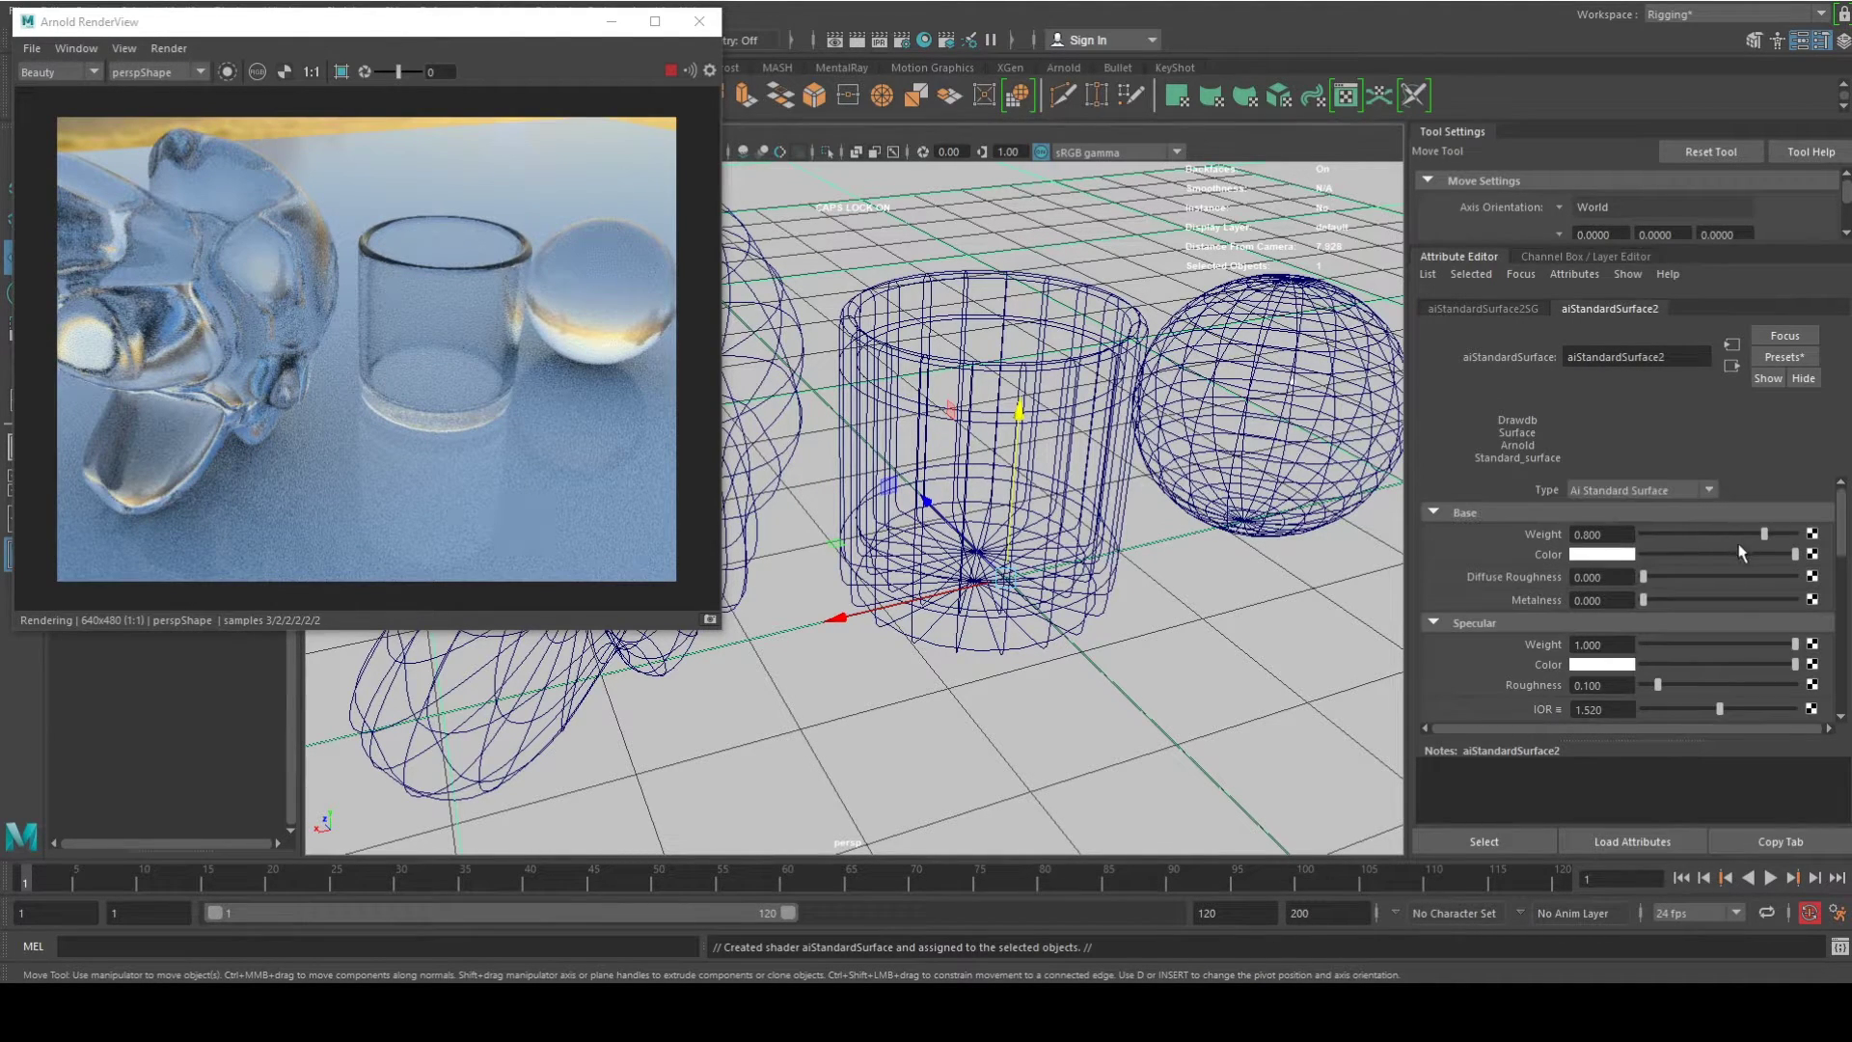
{"action": "left_click", "coordinate": [1812, 552]}
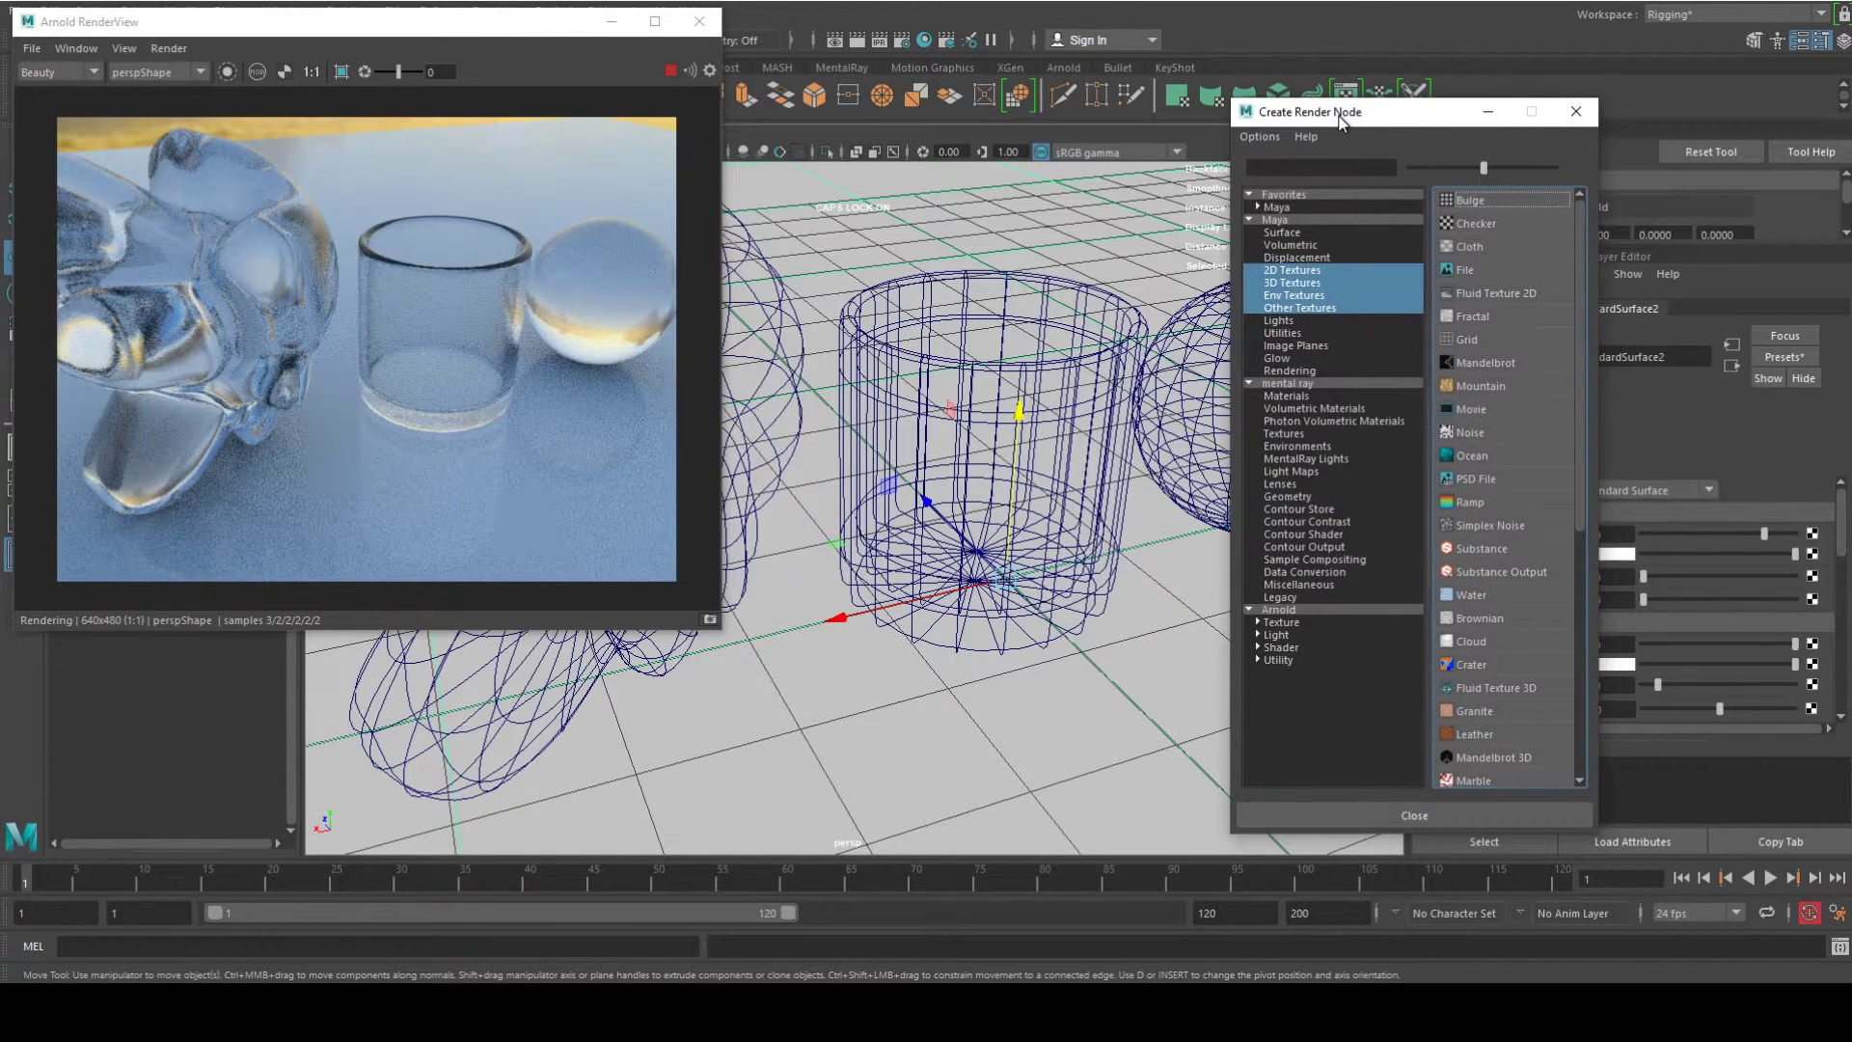
{"action": "left_click", "coordinate": [1478, 271]}
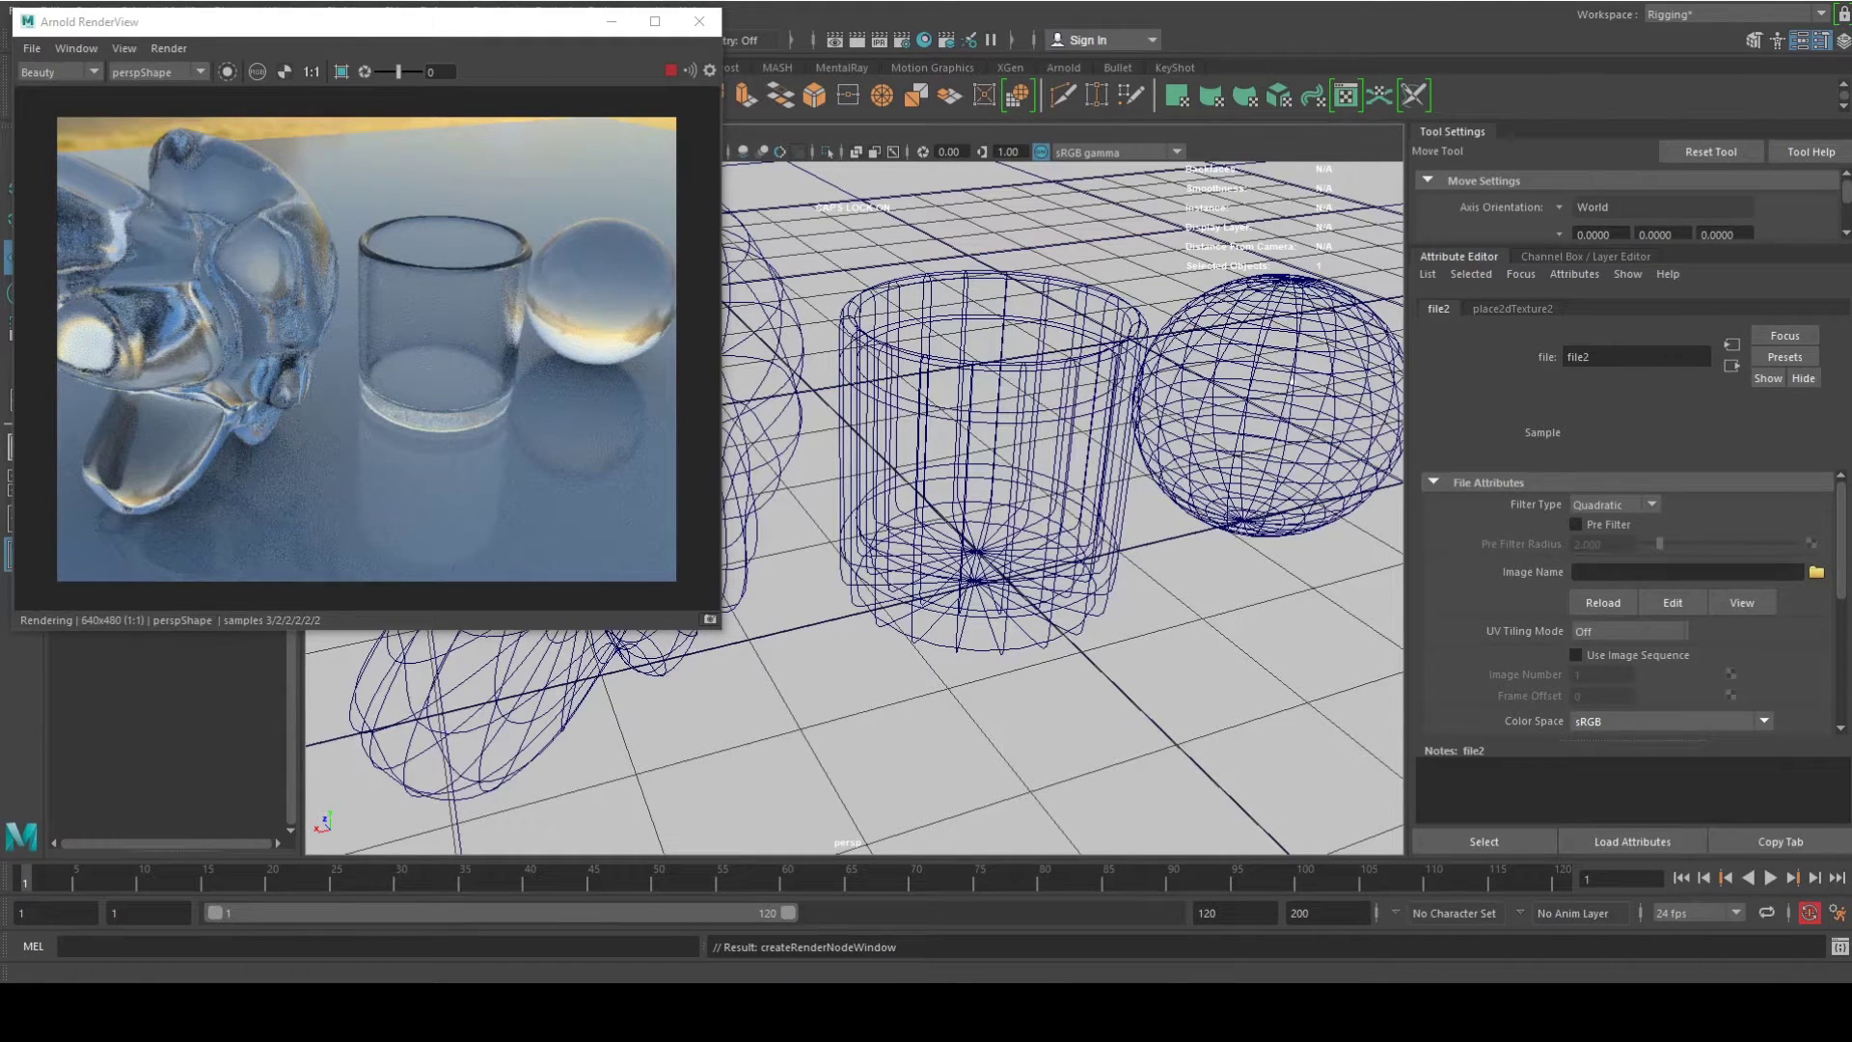
Load the marble .tx image from the sourceimages folder into the floor's file texture and check the render.
{"action": "left_click_drag", "start_coordinate": [1058, 123], "coordinate": [846, 95]}
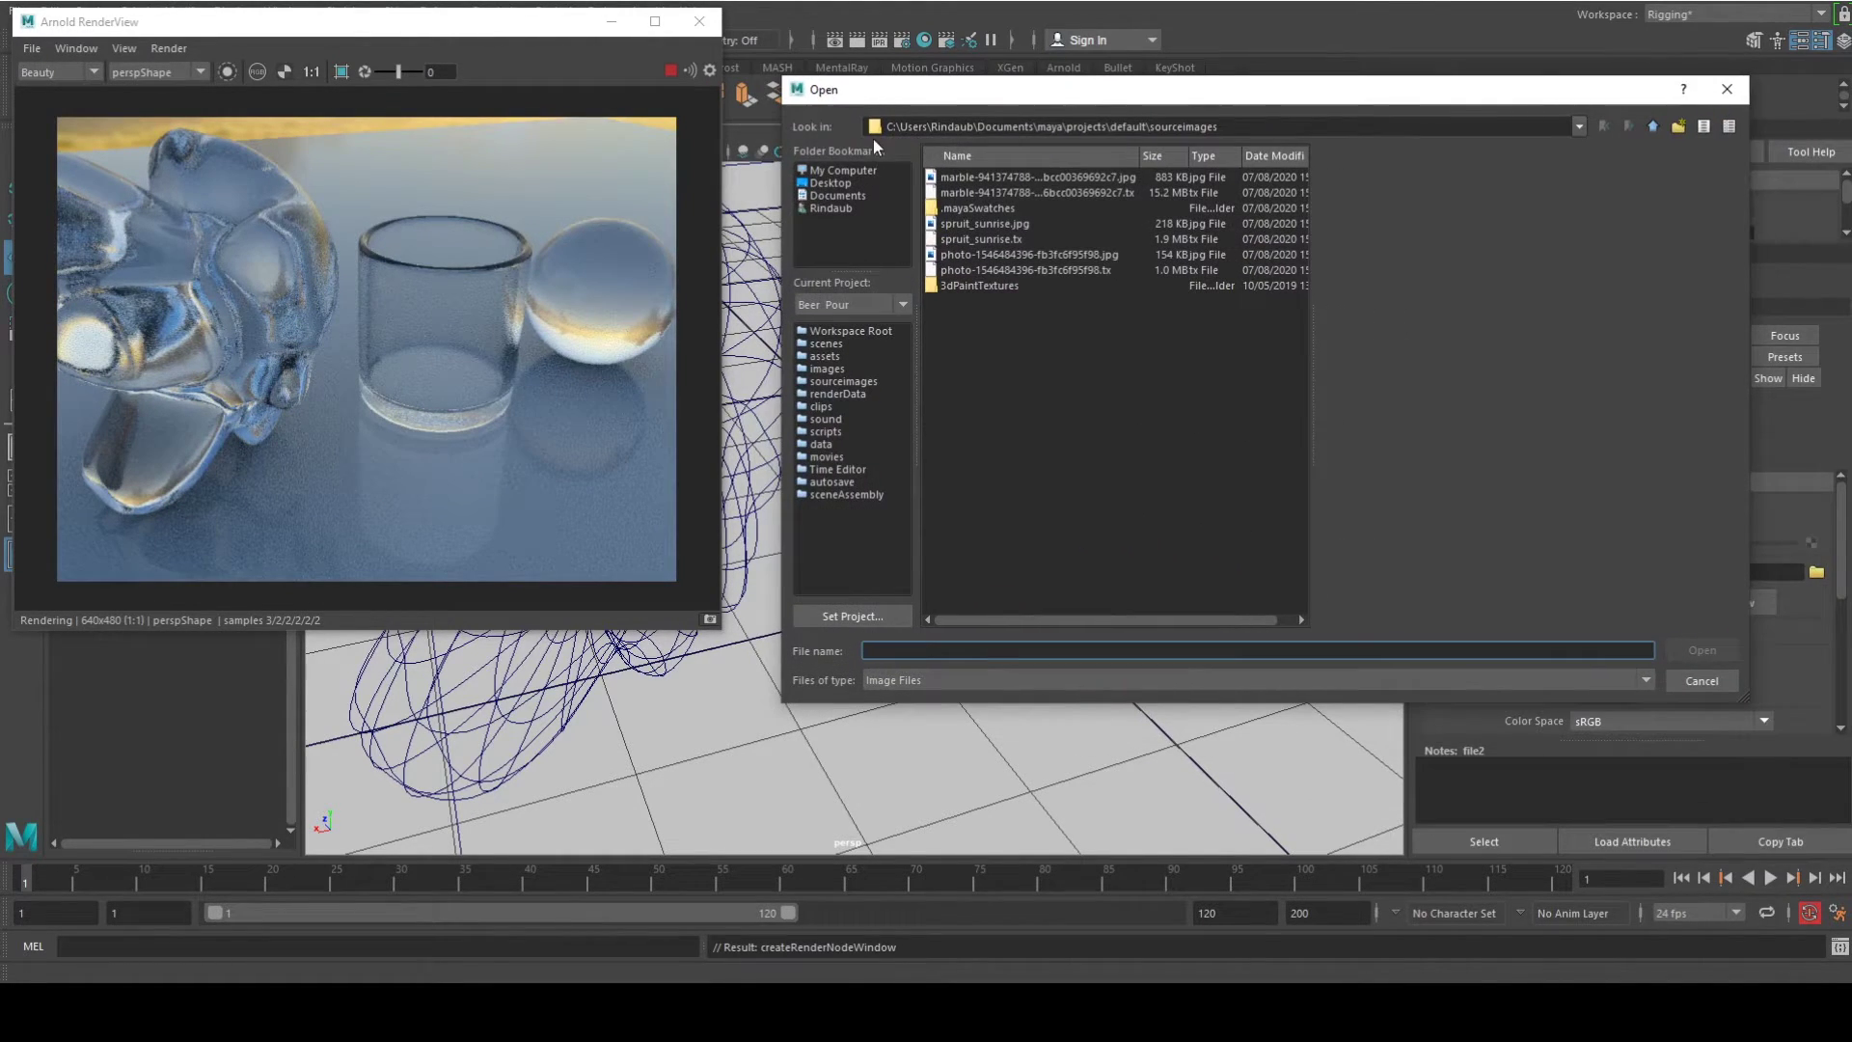
{"action": "left_click", "coordinate": [993, 178]}
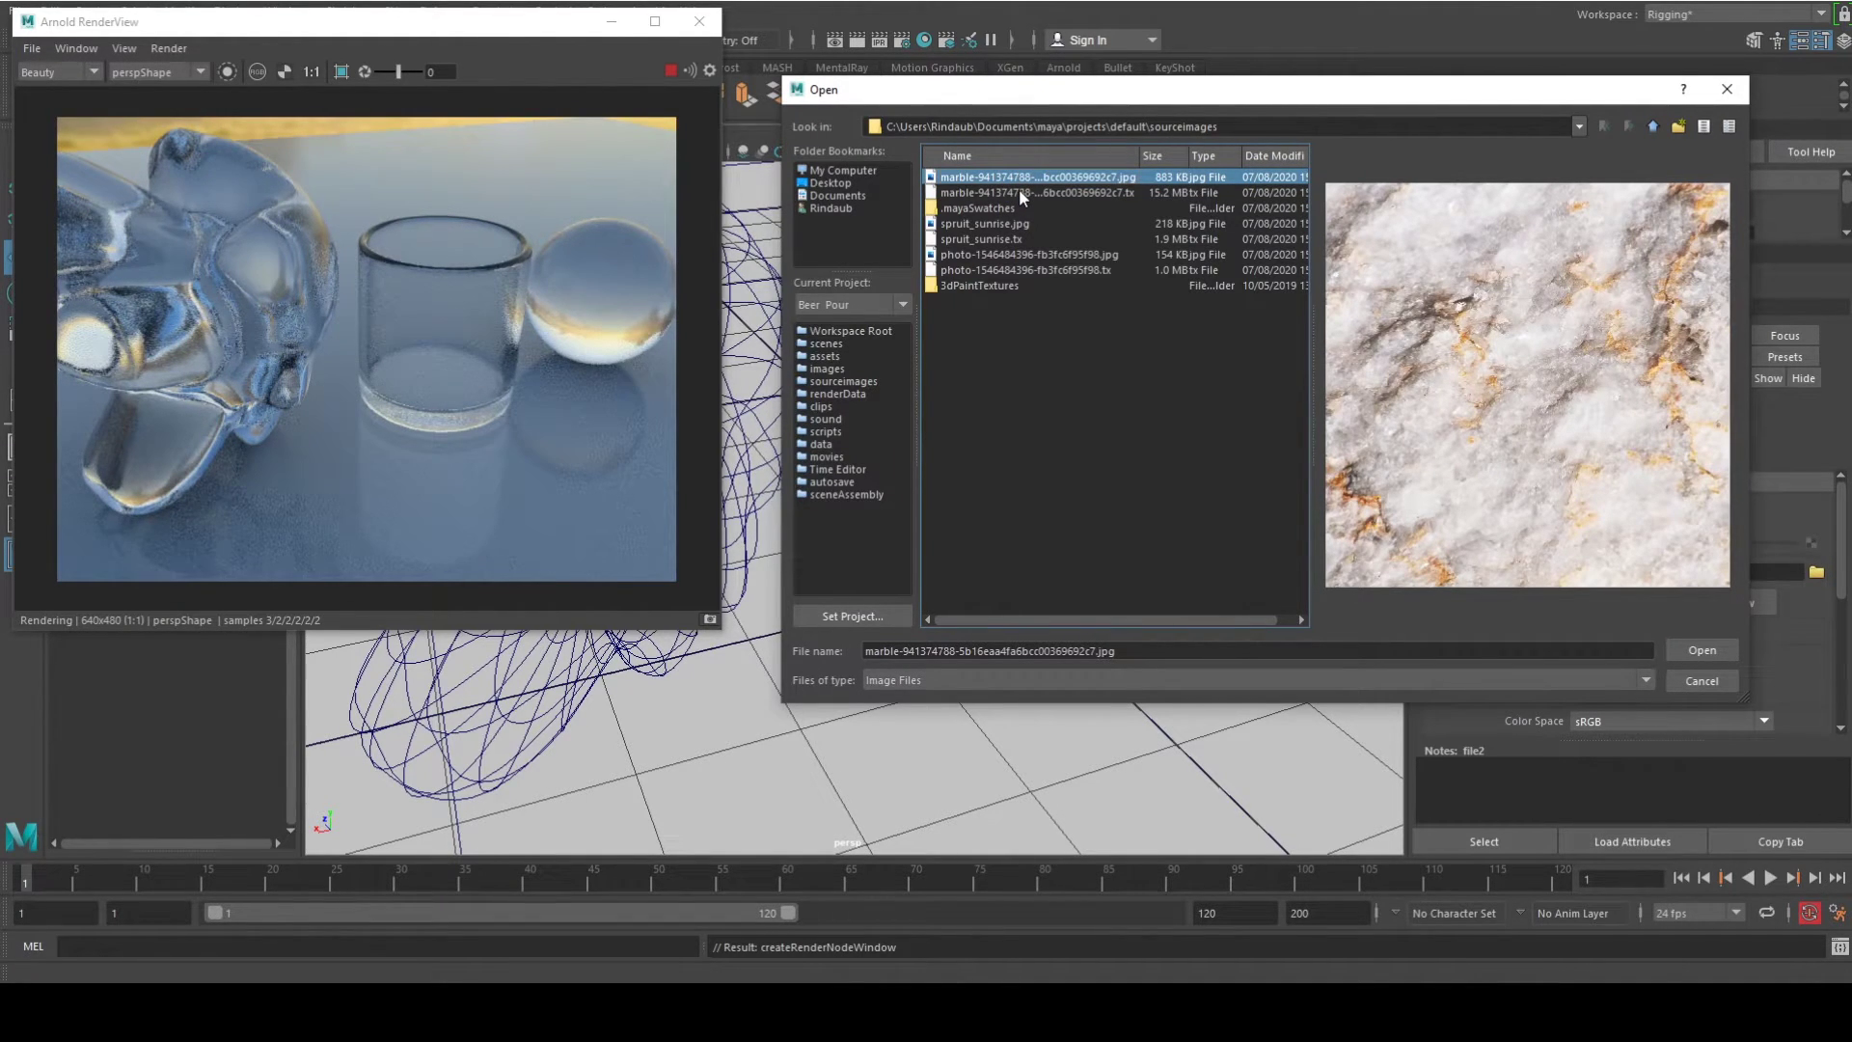
{"action": "left_click", "coordinate": [1020, 192]}
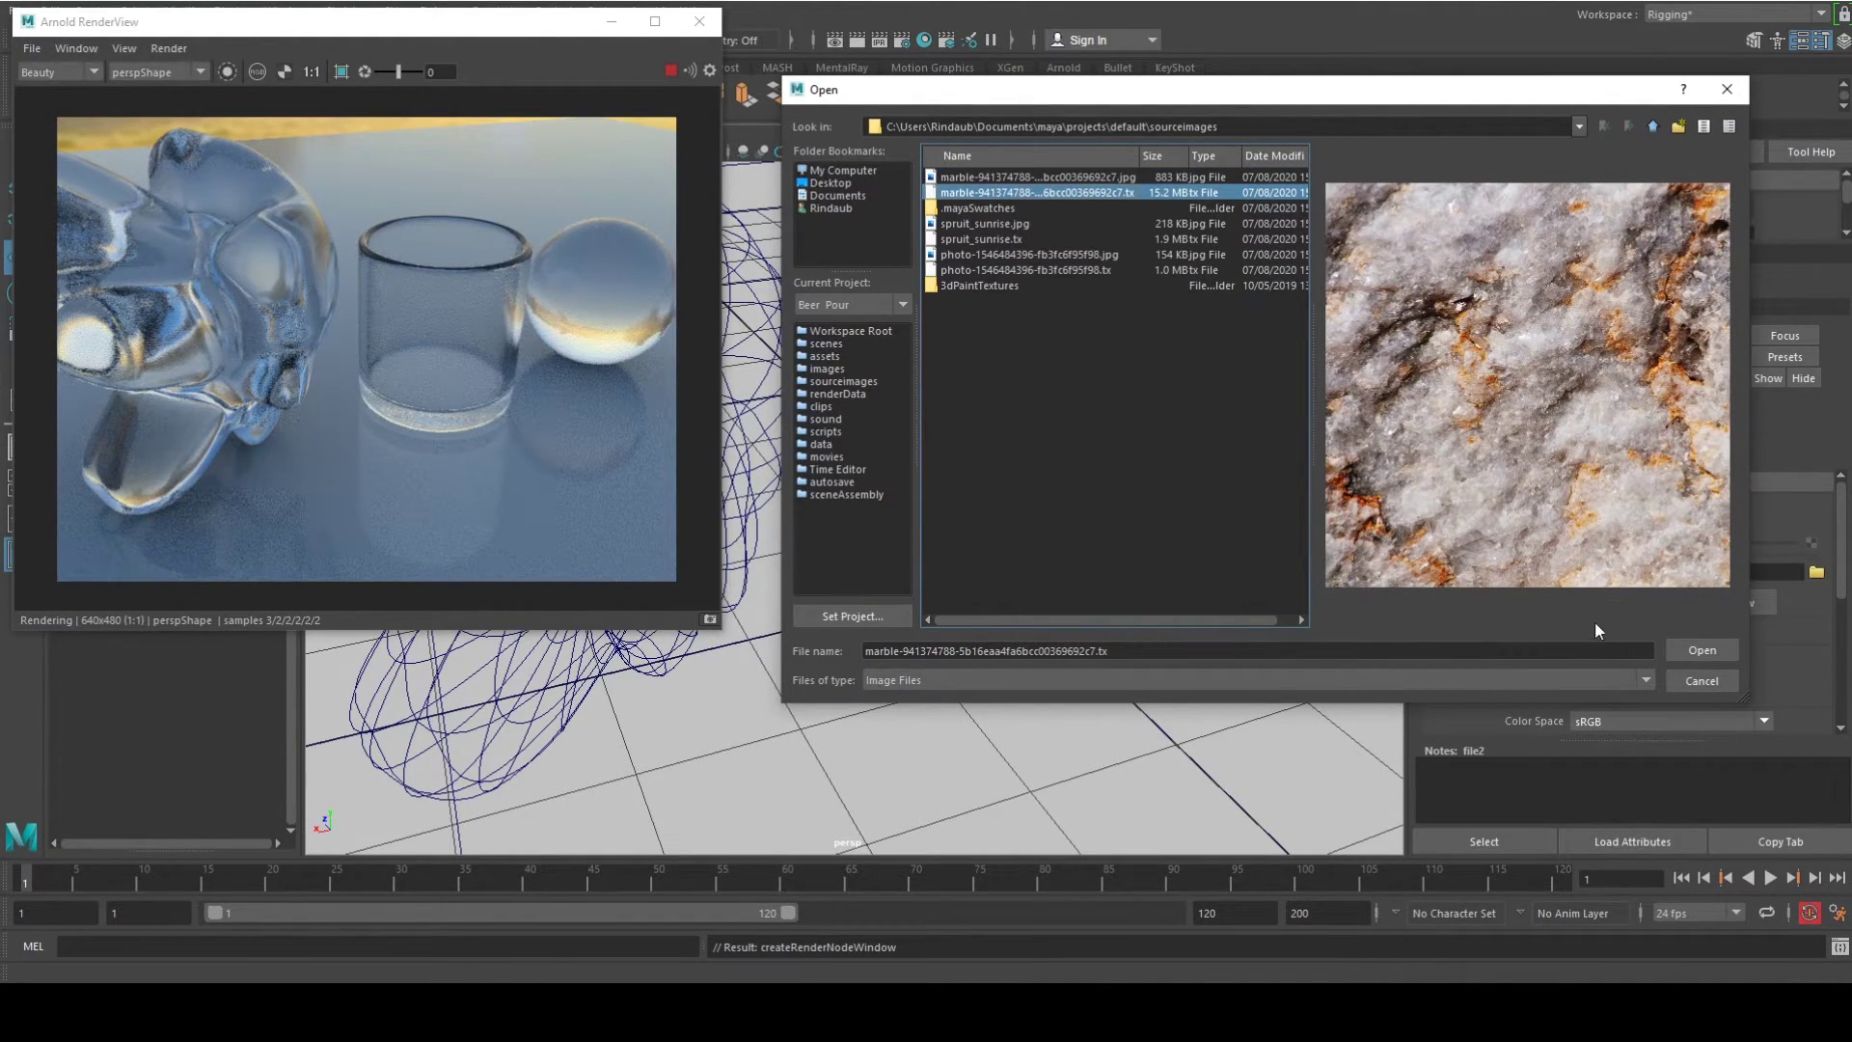
{"action": "left_click", "coordinate": [1693, 653]}
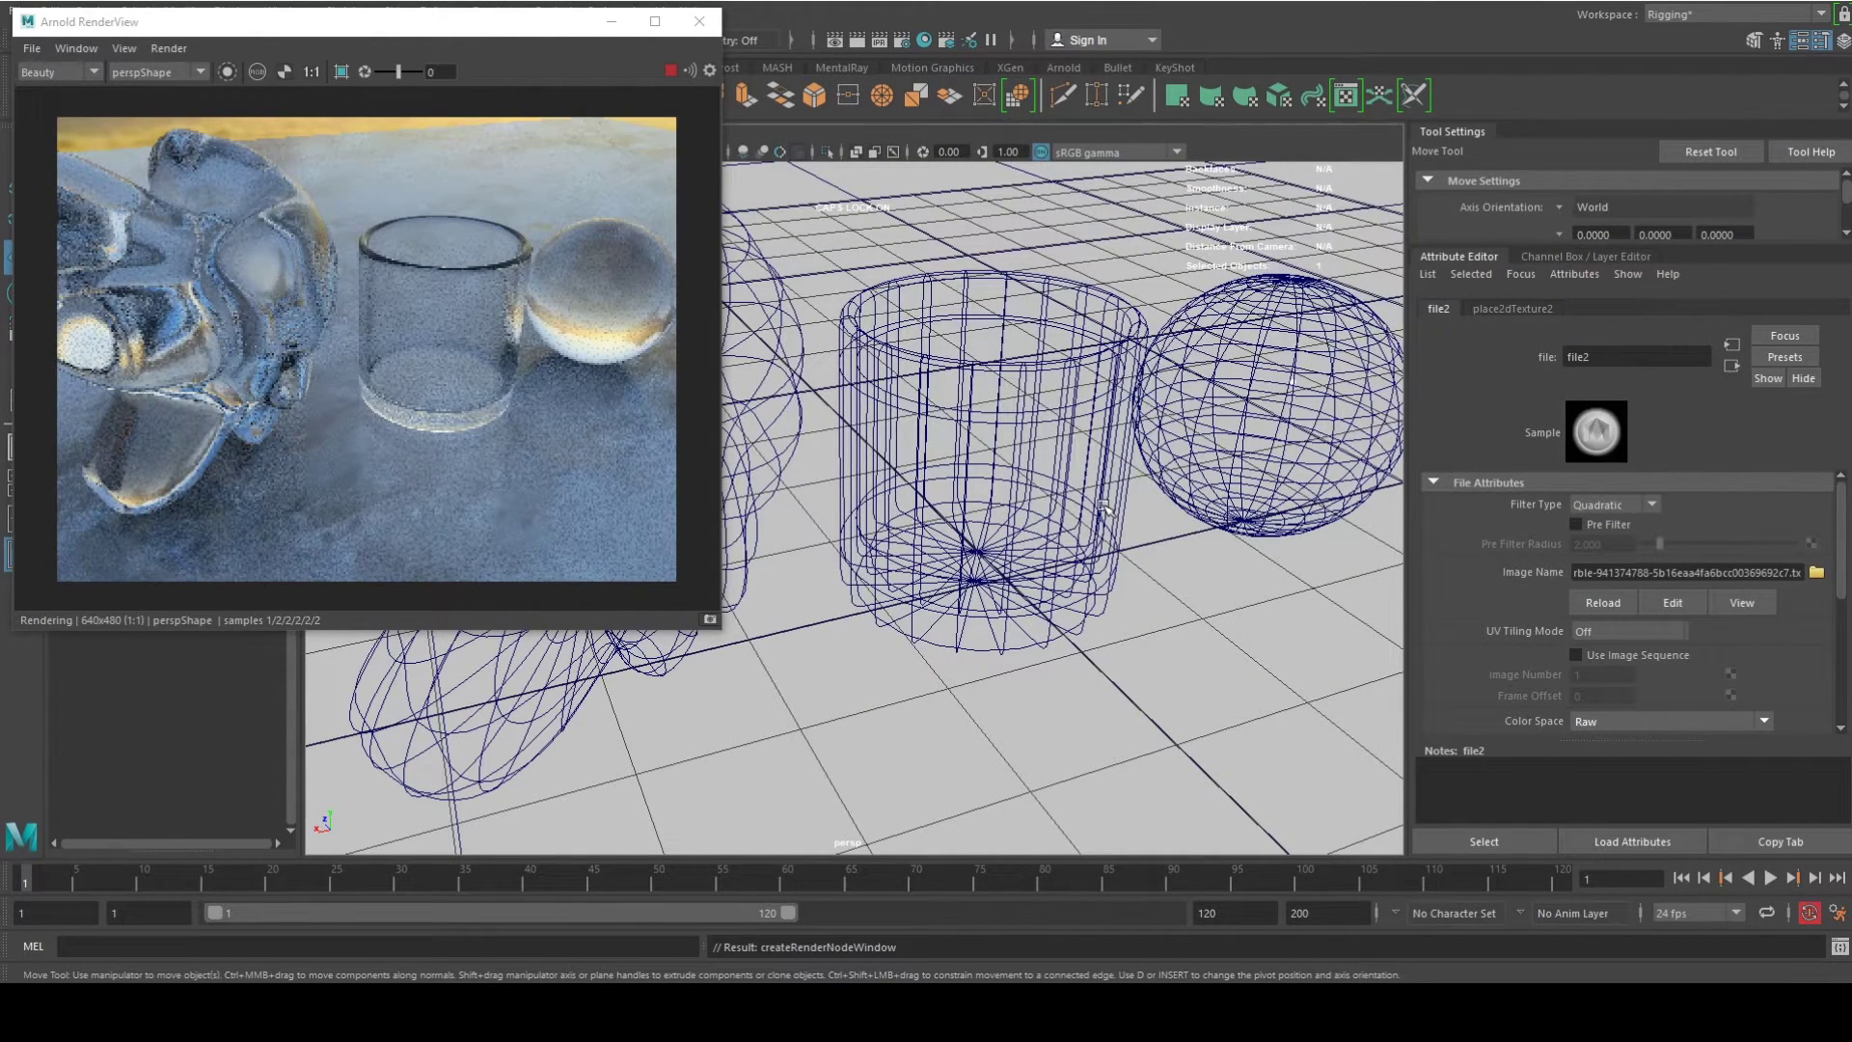
{"action": "mouse_move", "coordinate": [1105, 491]}
{"action": "left_mouse_down", "text": "alt"}
{"action": "mouse_move", "coordinate": [1080, 564]}
{"action": "mouse_move", "coordinate": [1138, 477]}
{"action": "left_mouse_up", "text": "alt"}
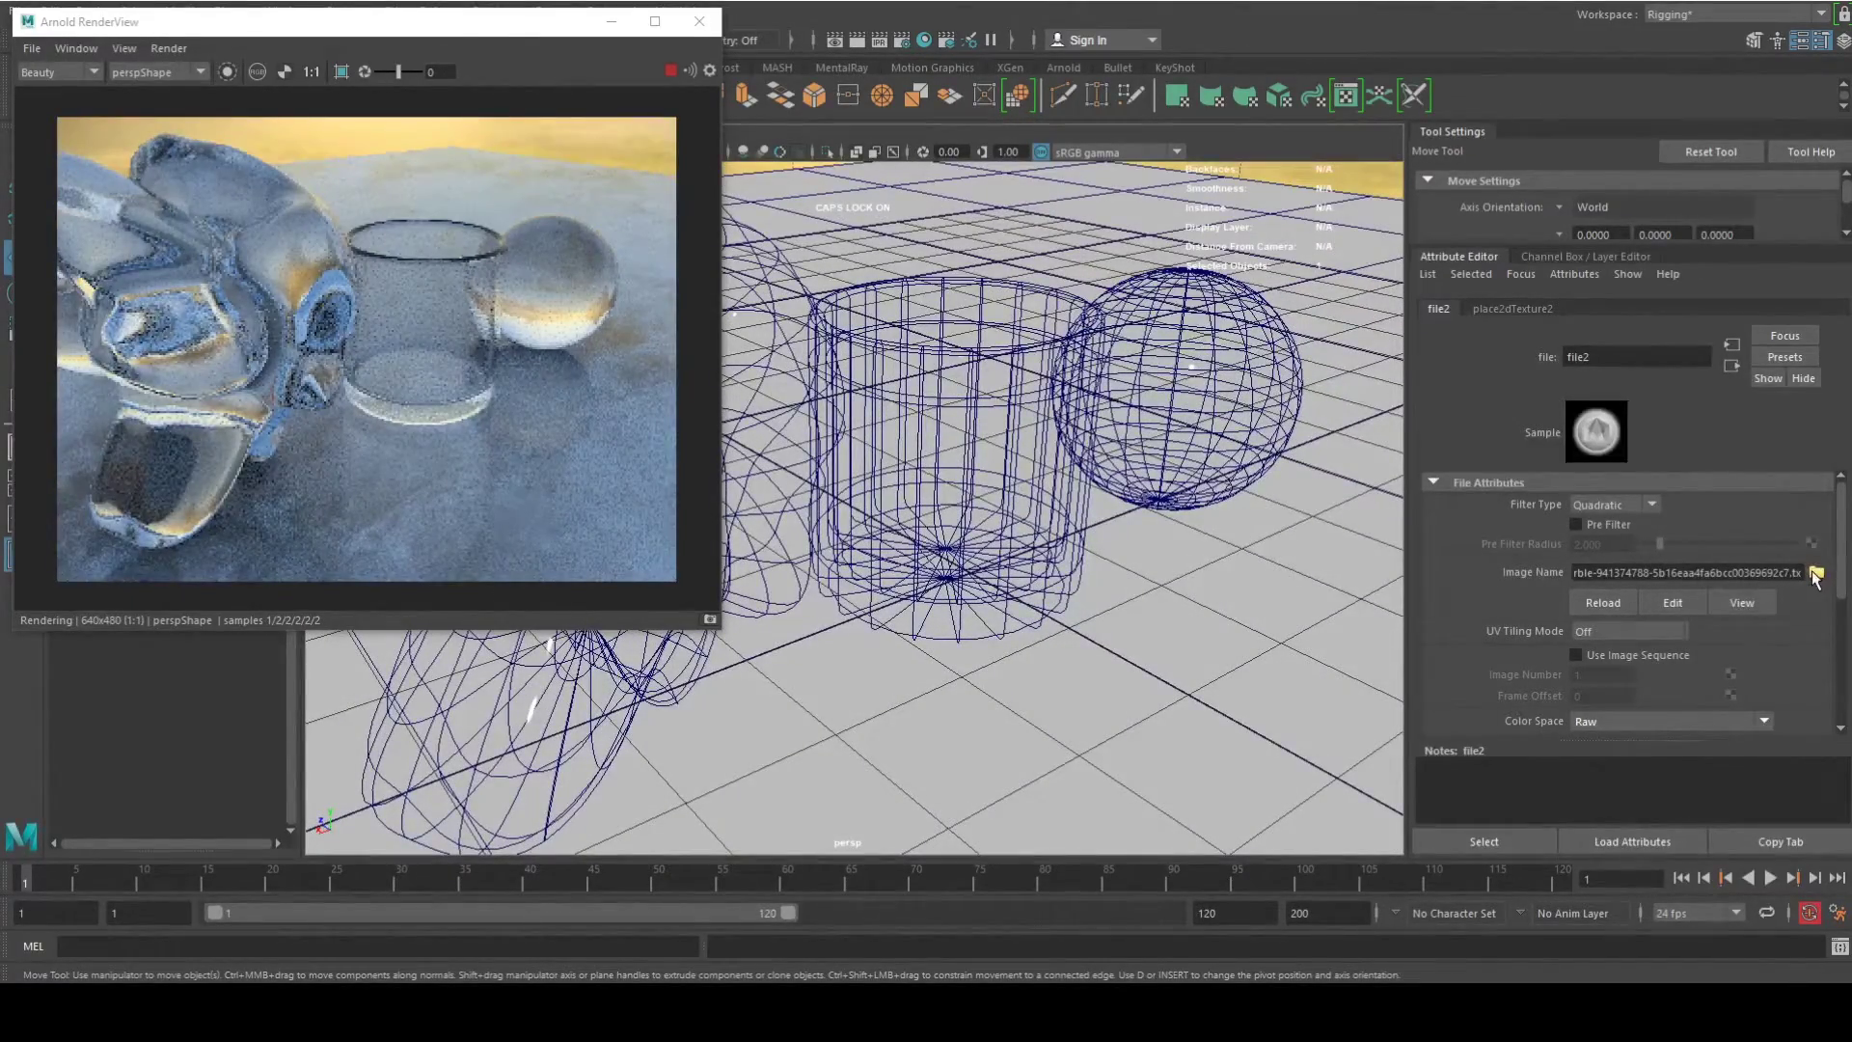
Load the marble .jpg image from sourceimages into the floor's file texture and view the reflections from a low angle.
{"action": "left_click", "coordinate": [1816, 576]}
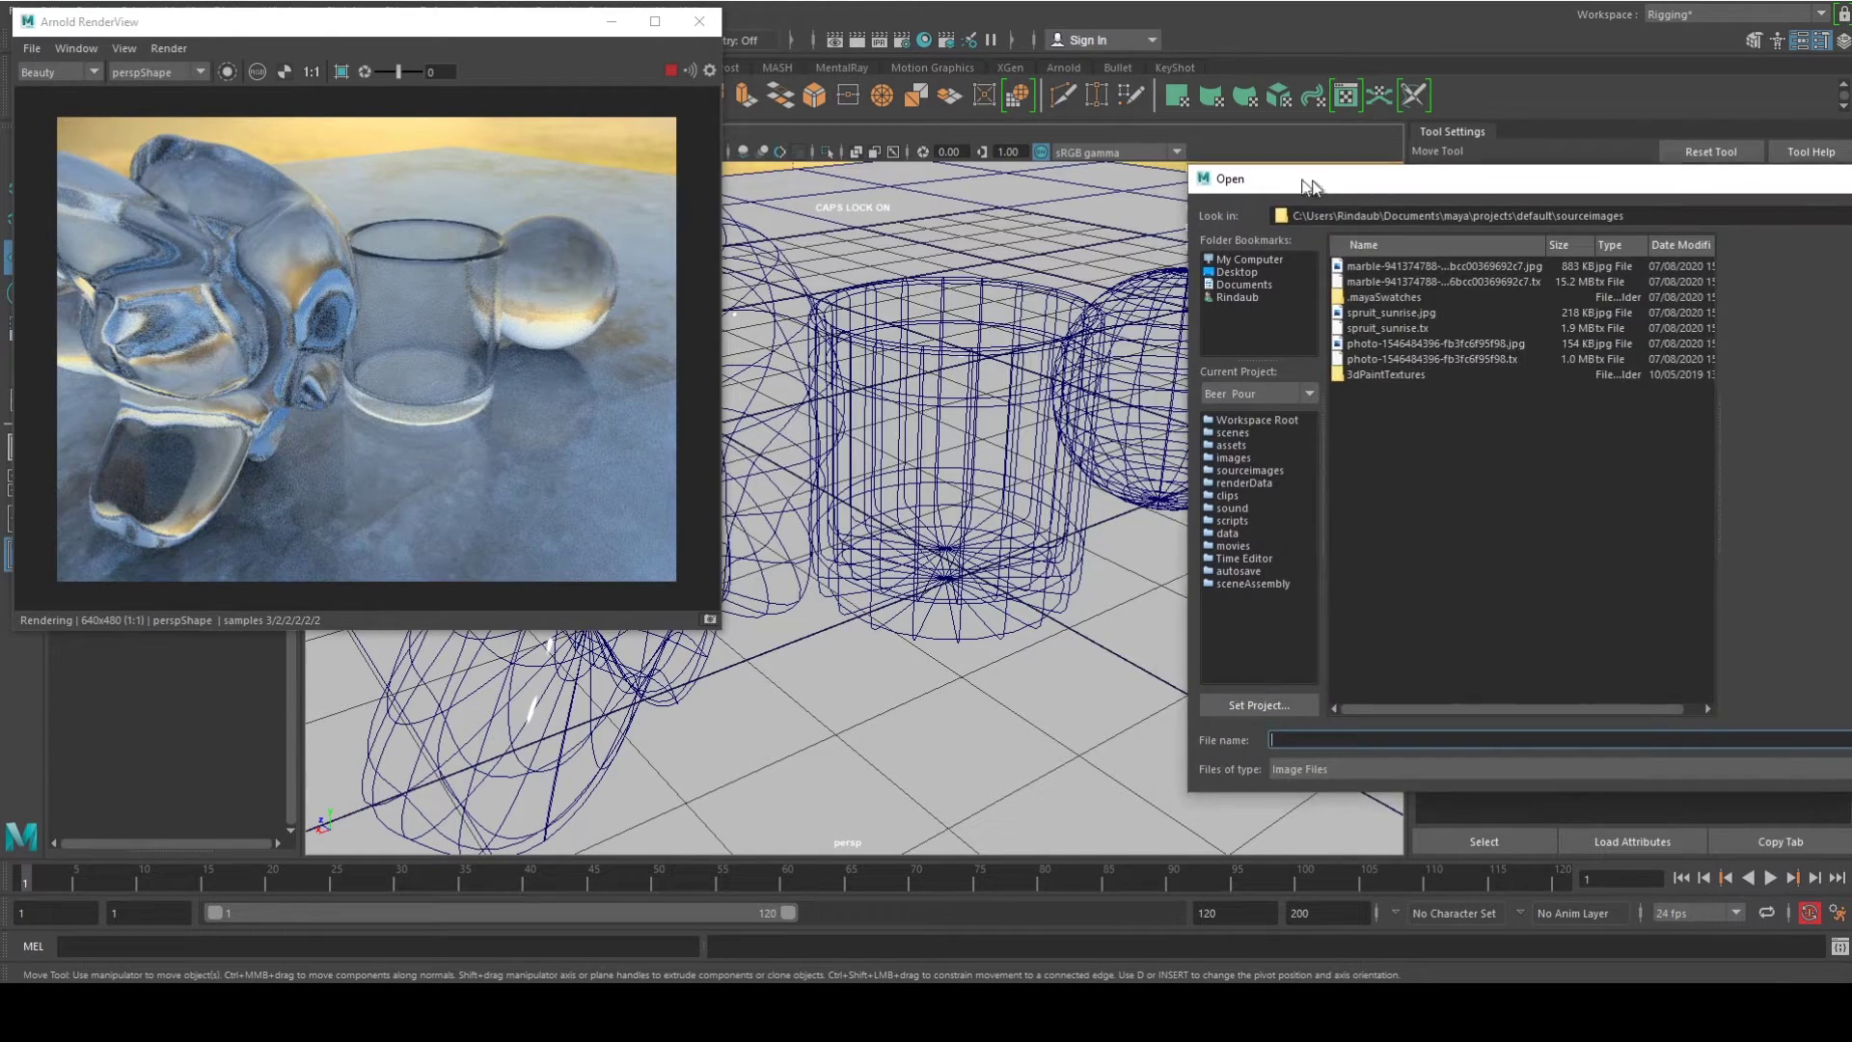
{"action": "left_click_drag", "start_coordinate": [1303, 180], "coordinate": [1138, 171]}
{"action": "left_click", "coordinate": [1297, 256]}
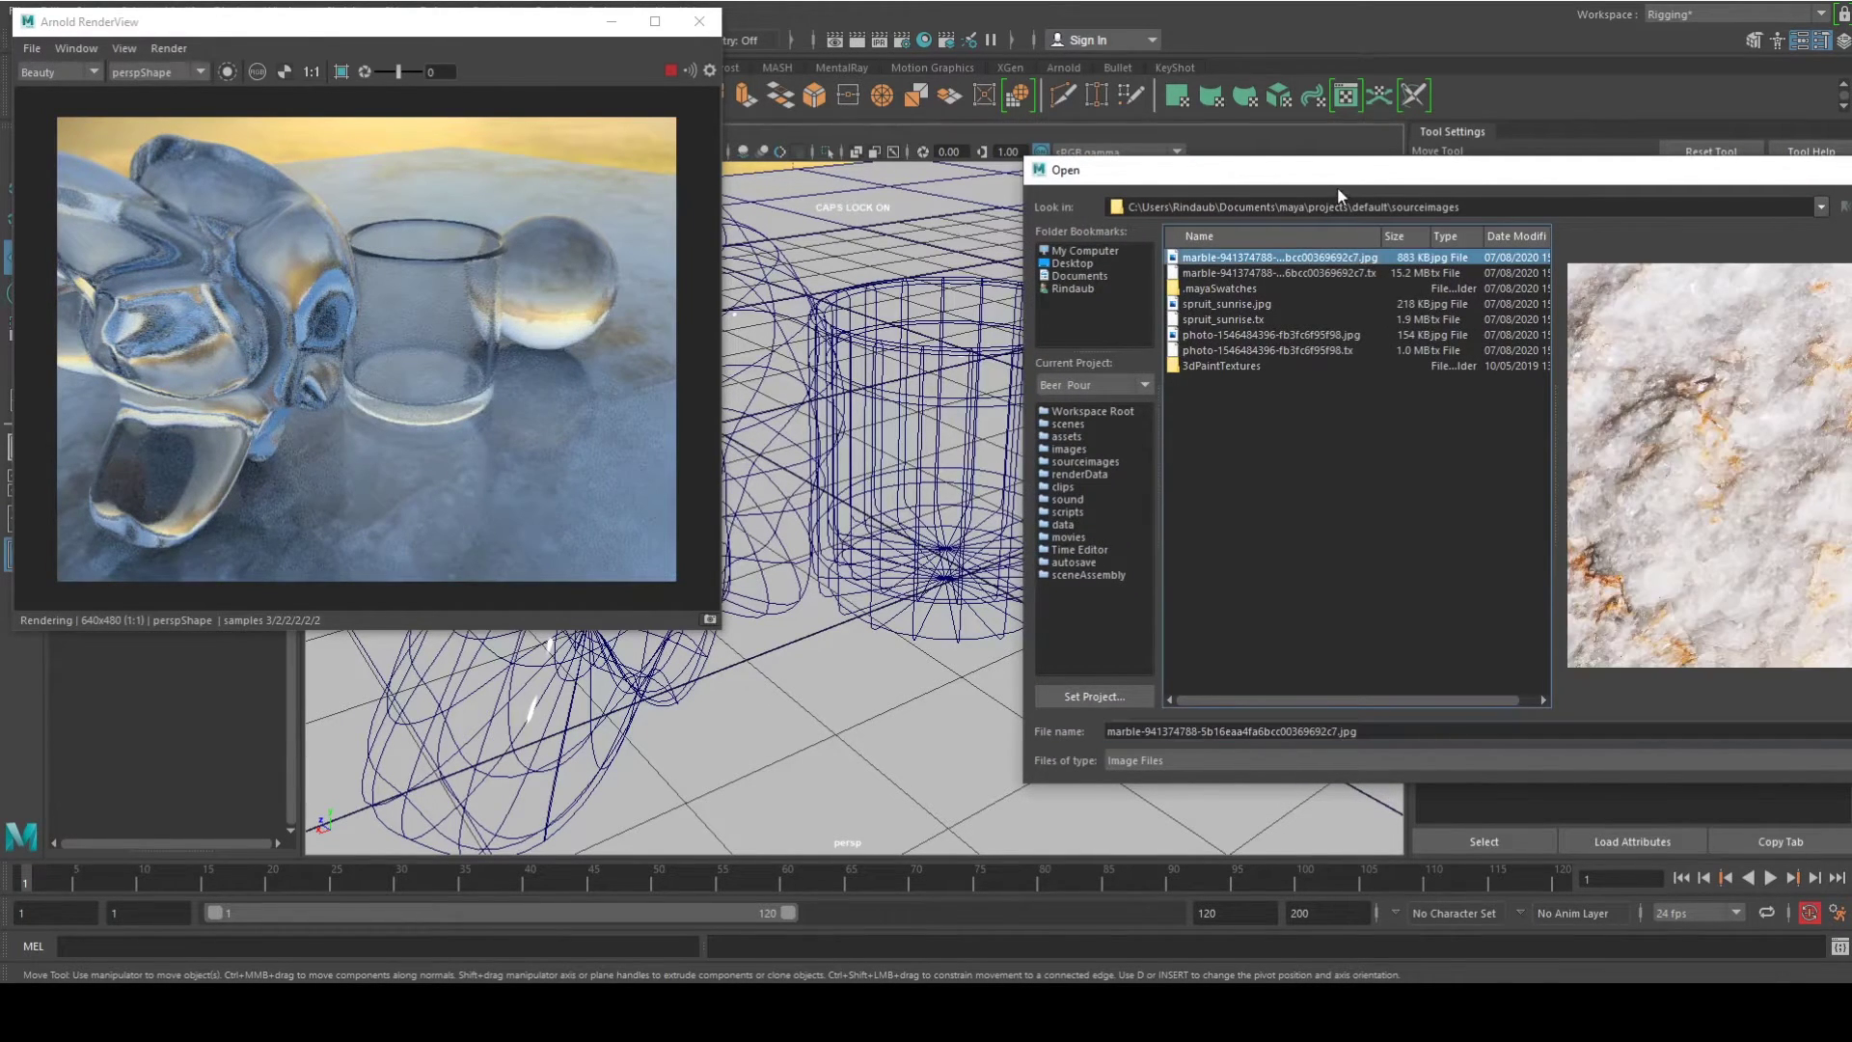
{"action": "left_click_drag", "start_coordinate": [1337, 174], "coordinate": [1032, 78]}
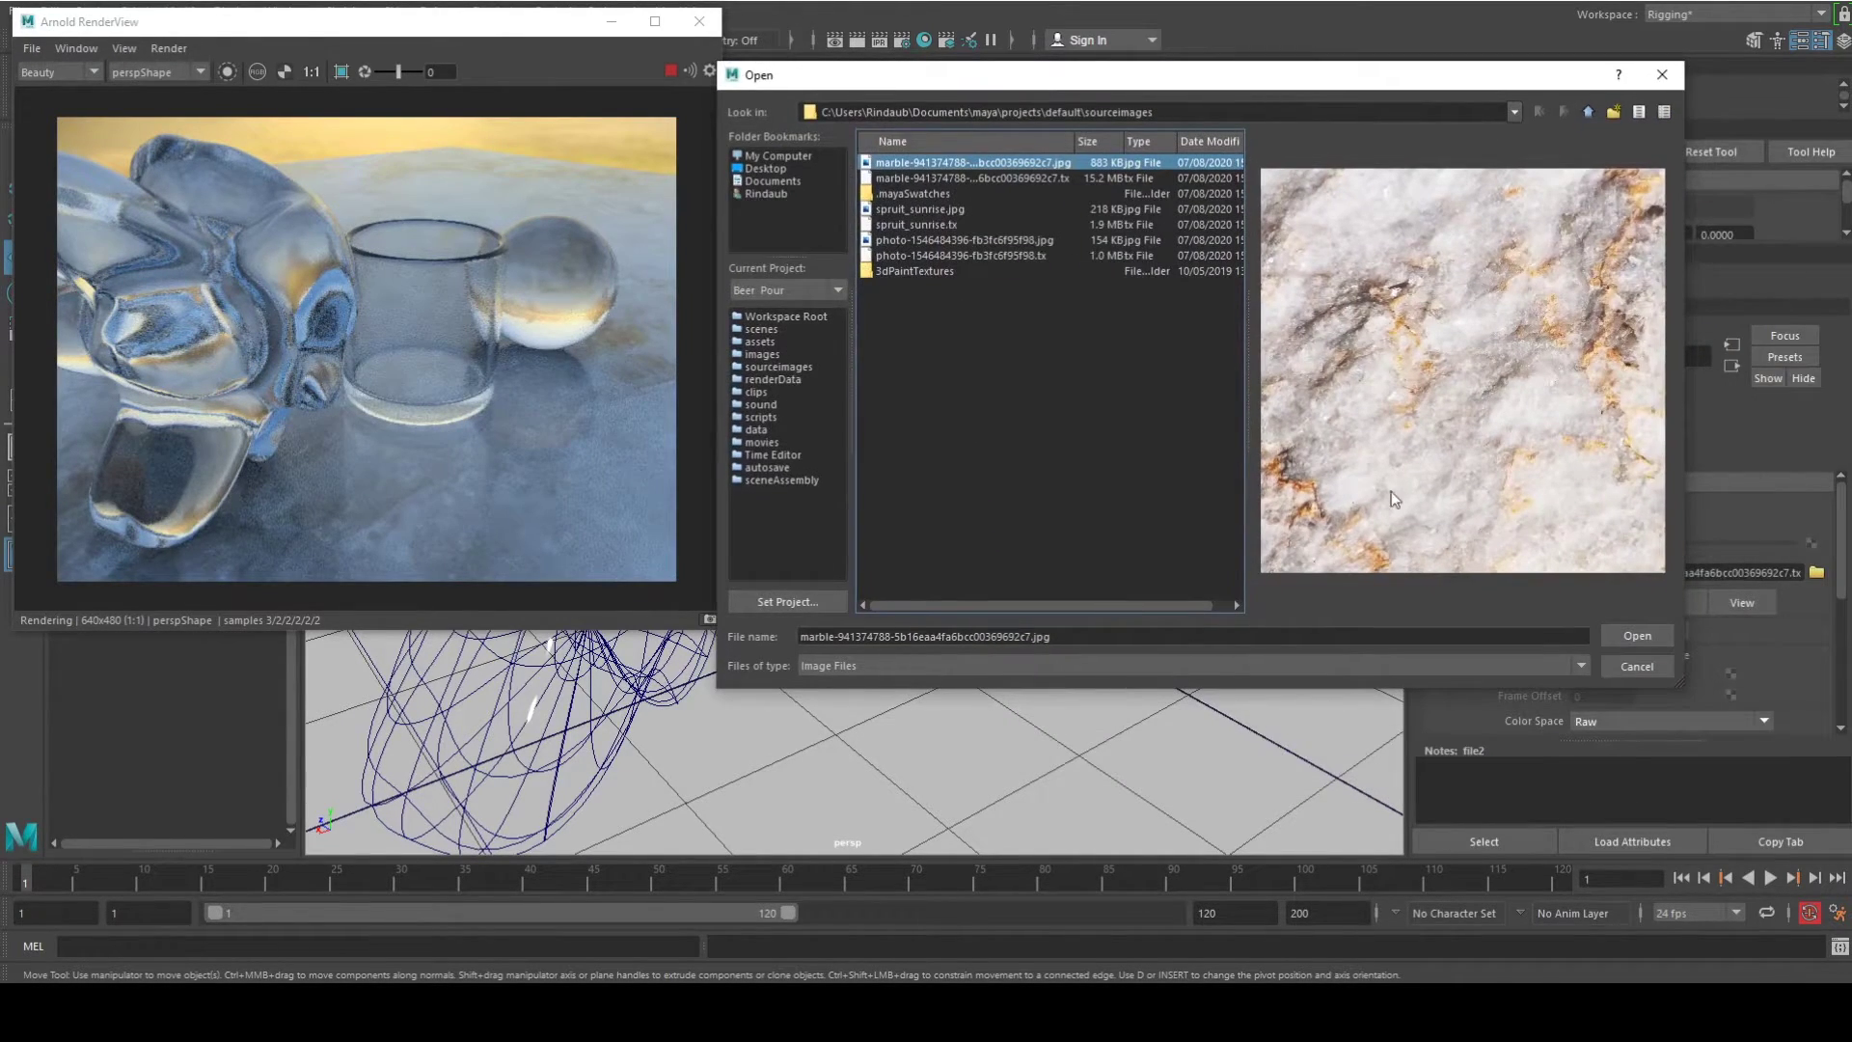
{"action": "left_click", "coordinate": [1641, 639]}
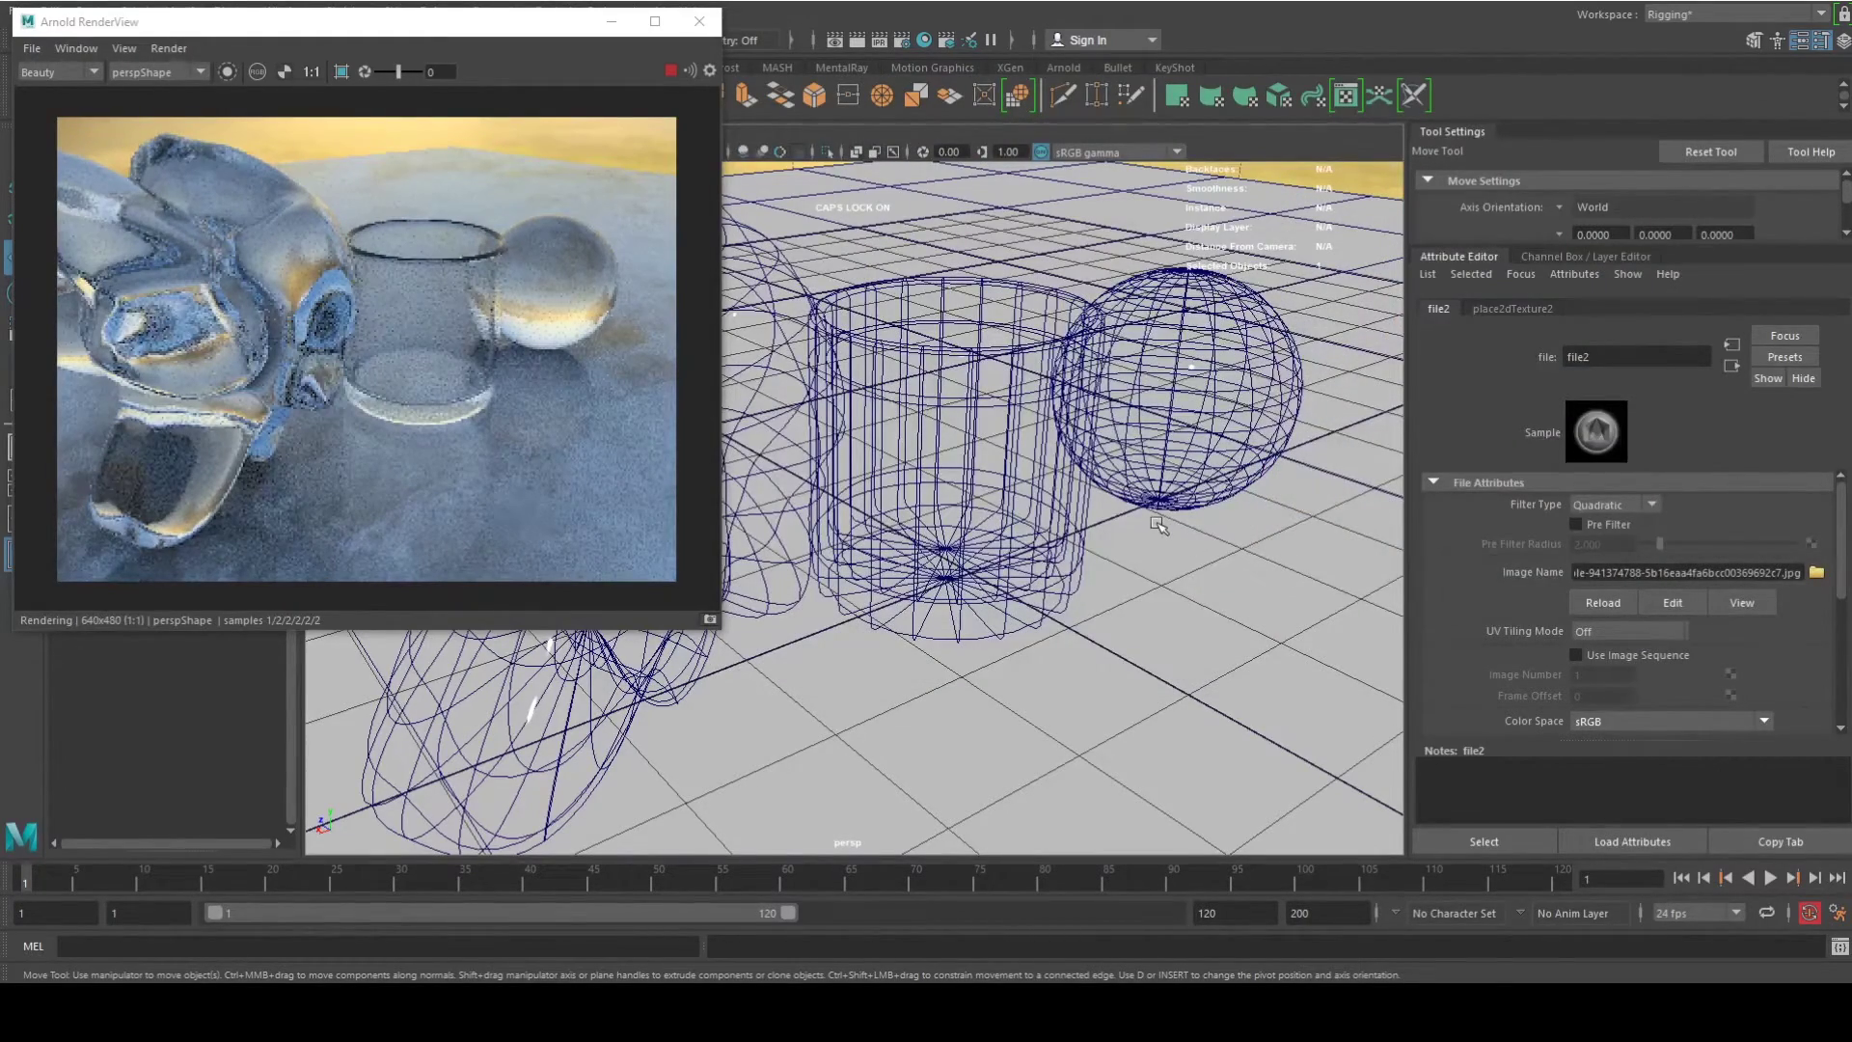
{"action": "left_click_drag", "start_coordinate": [1074, 538], "coordinate": [1136, 509], "text": "alt"}
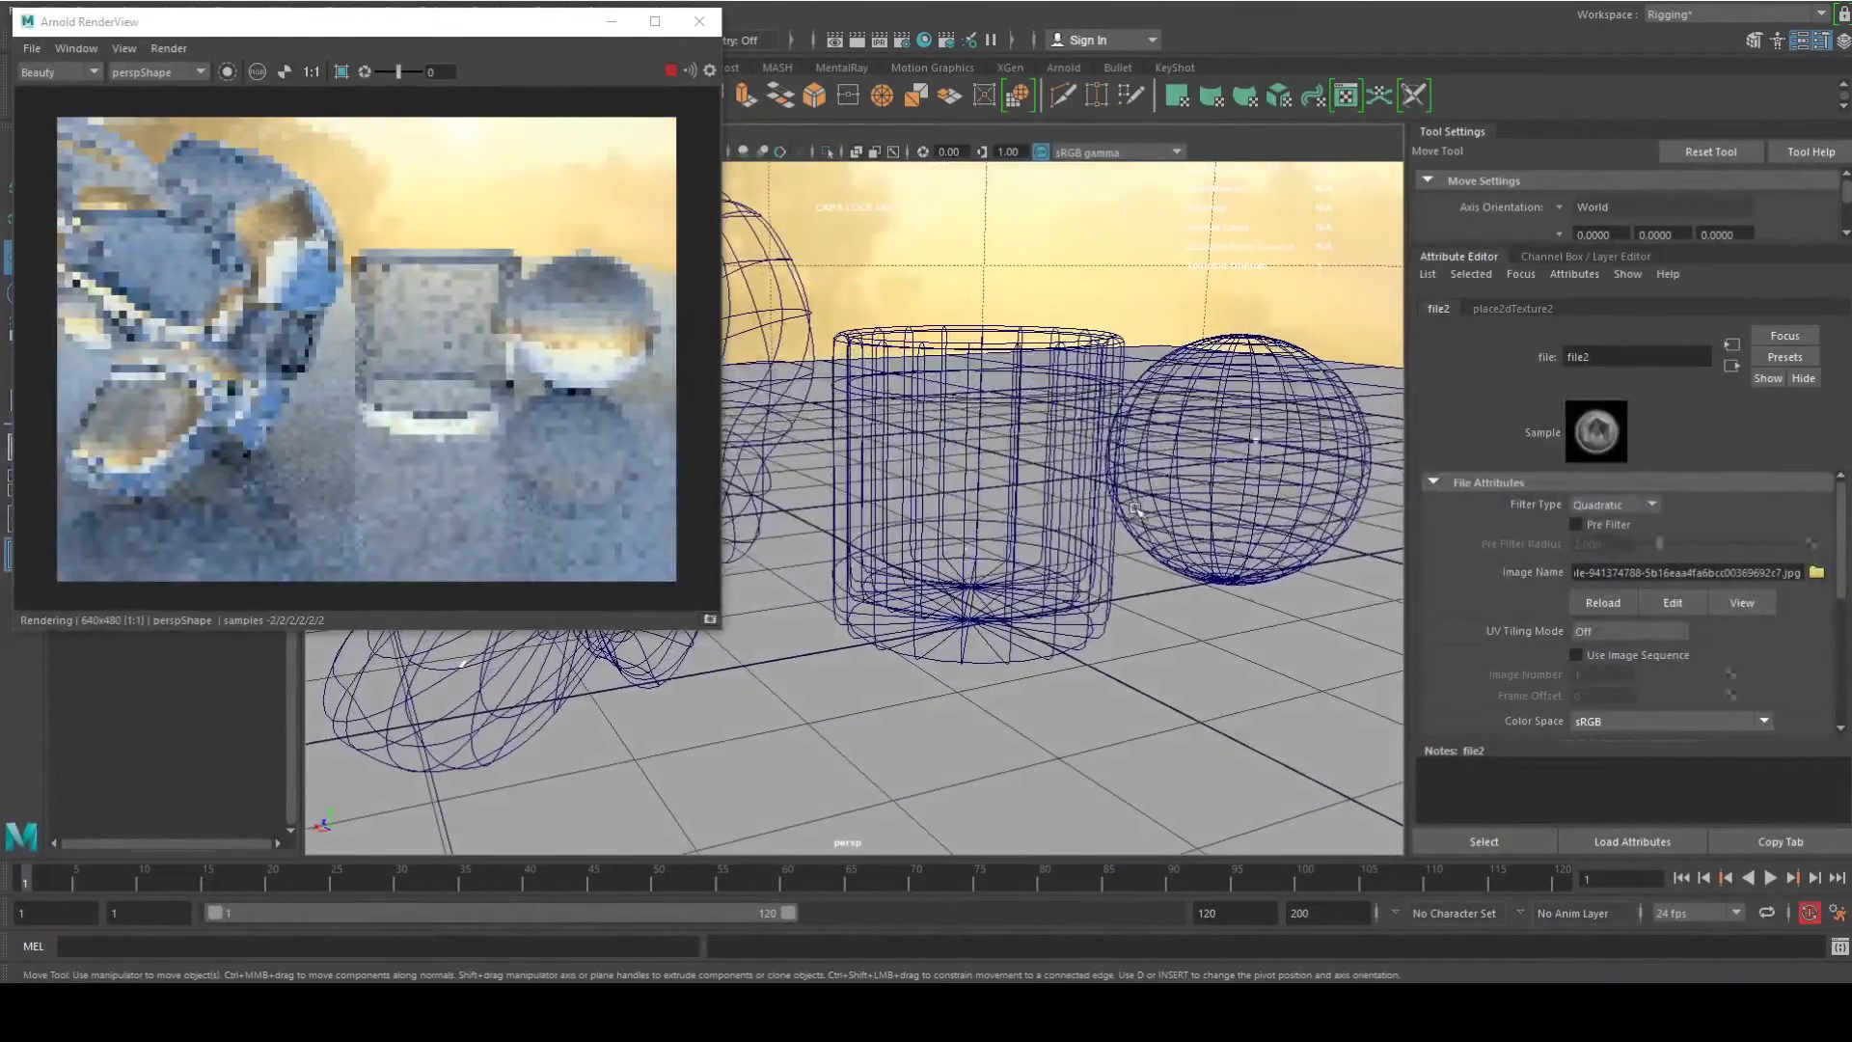
Select the hollow cylinder and bring up the Transmission attributes of its aiStandardSurface1 material.
{"action": "left_click", "coordinate": [1065, 376]}
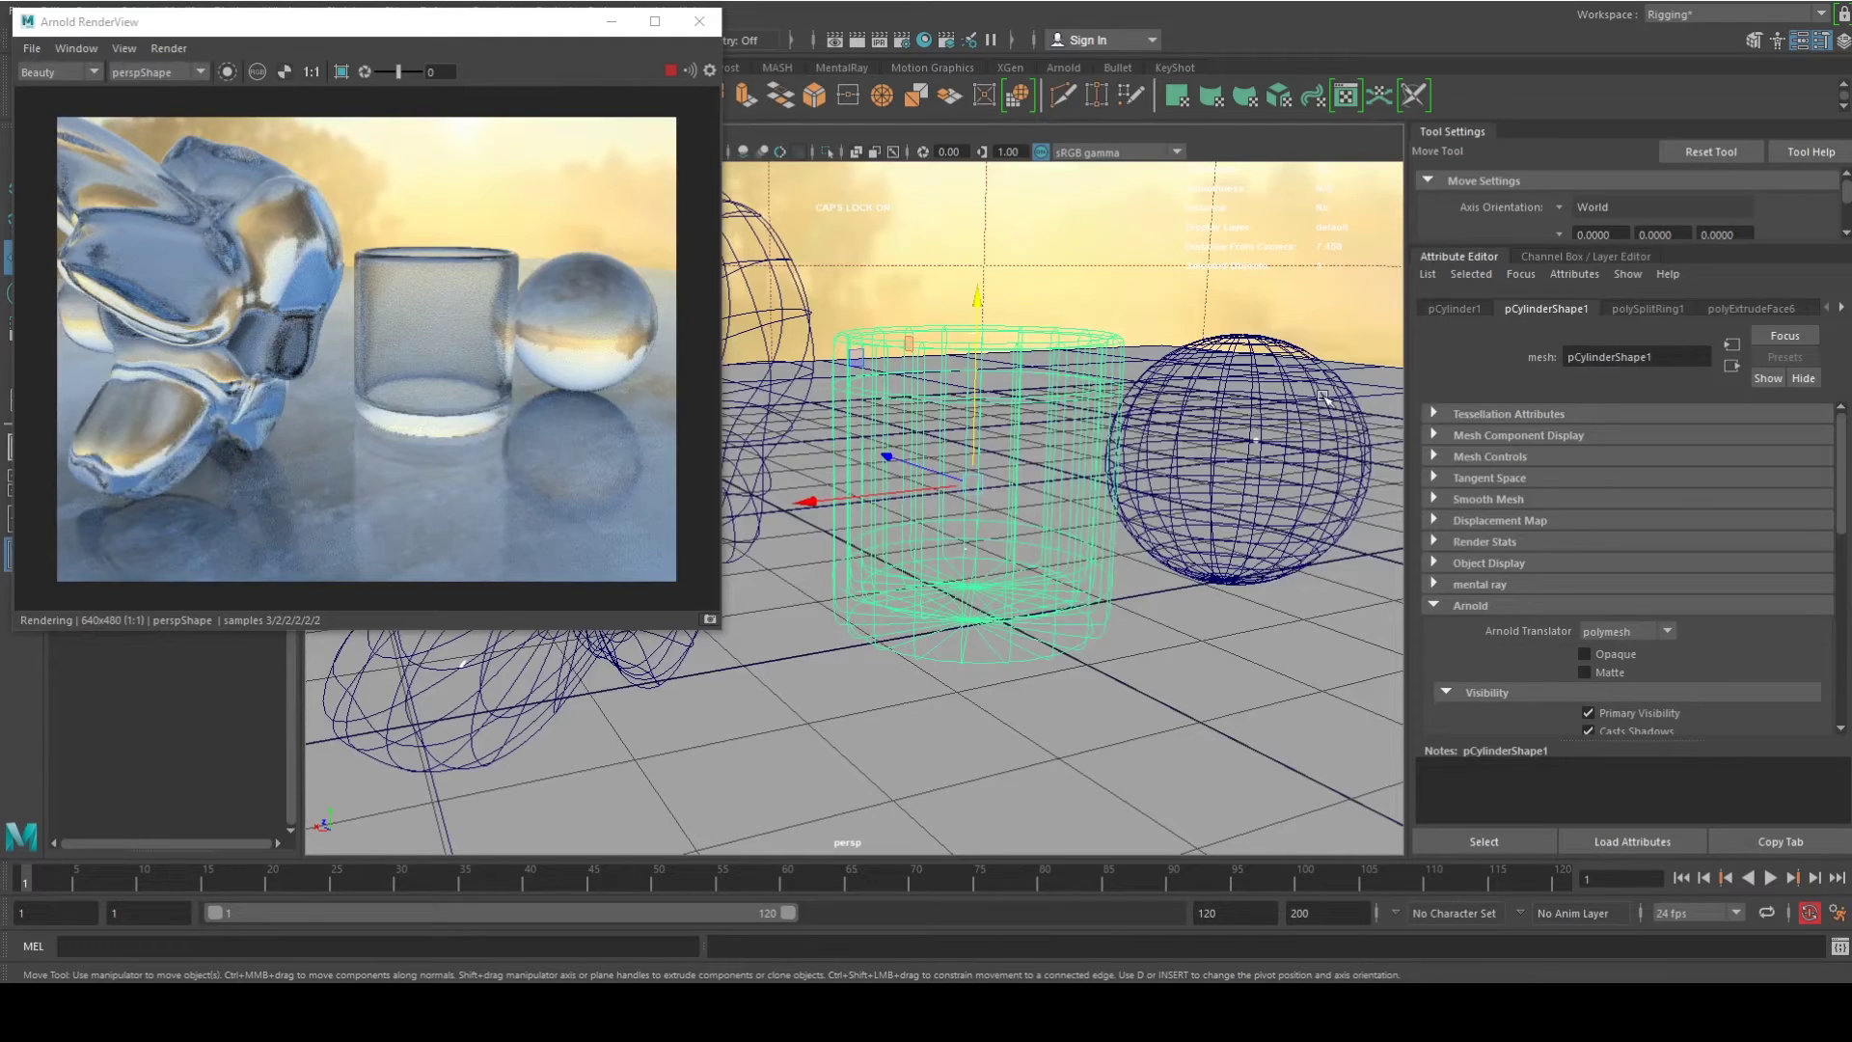
{"action": "left_click", "coordinate": [1448, 309]}
{"action": "left_click", "coordinate": [1527, 305]}
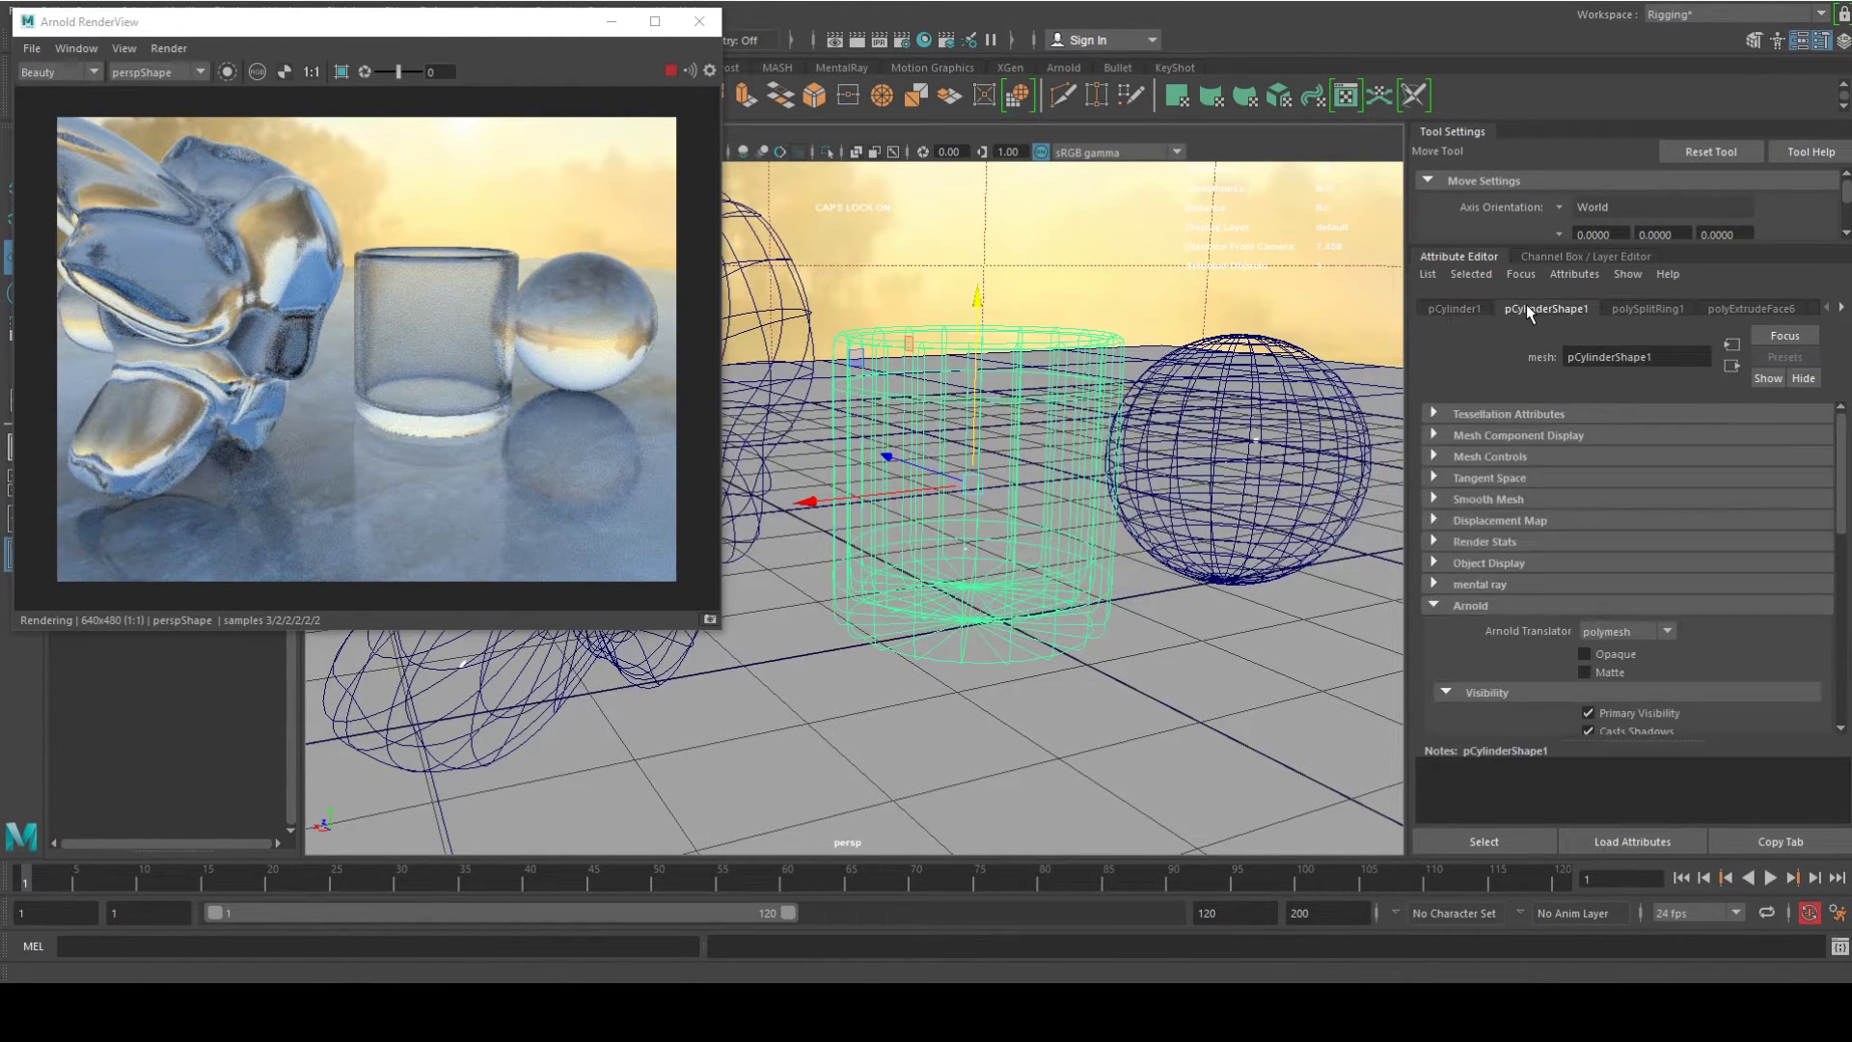
{"action": "left_click", "coordinate": [1844, 309]}
{"action": "left_click", "coordinate": [1844, 309]}
{"action": "left_click", "coordinate": [1844, 309]}
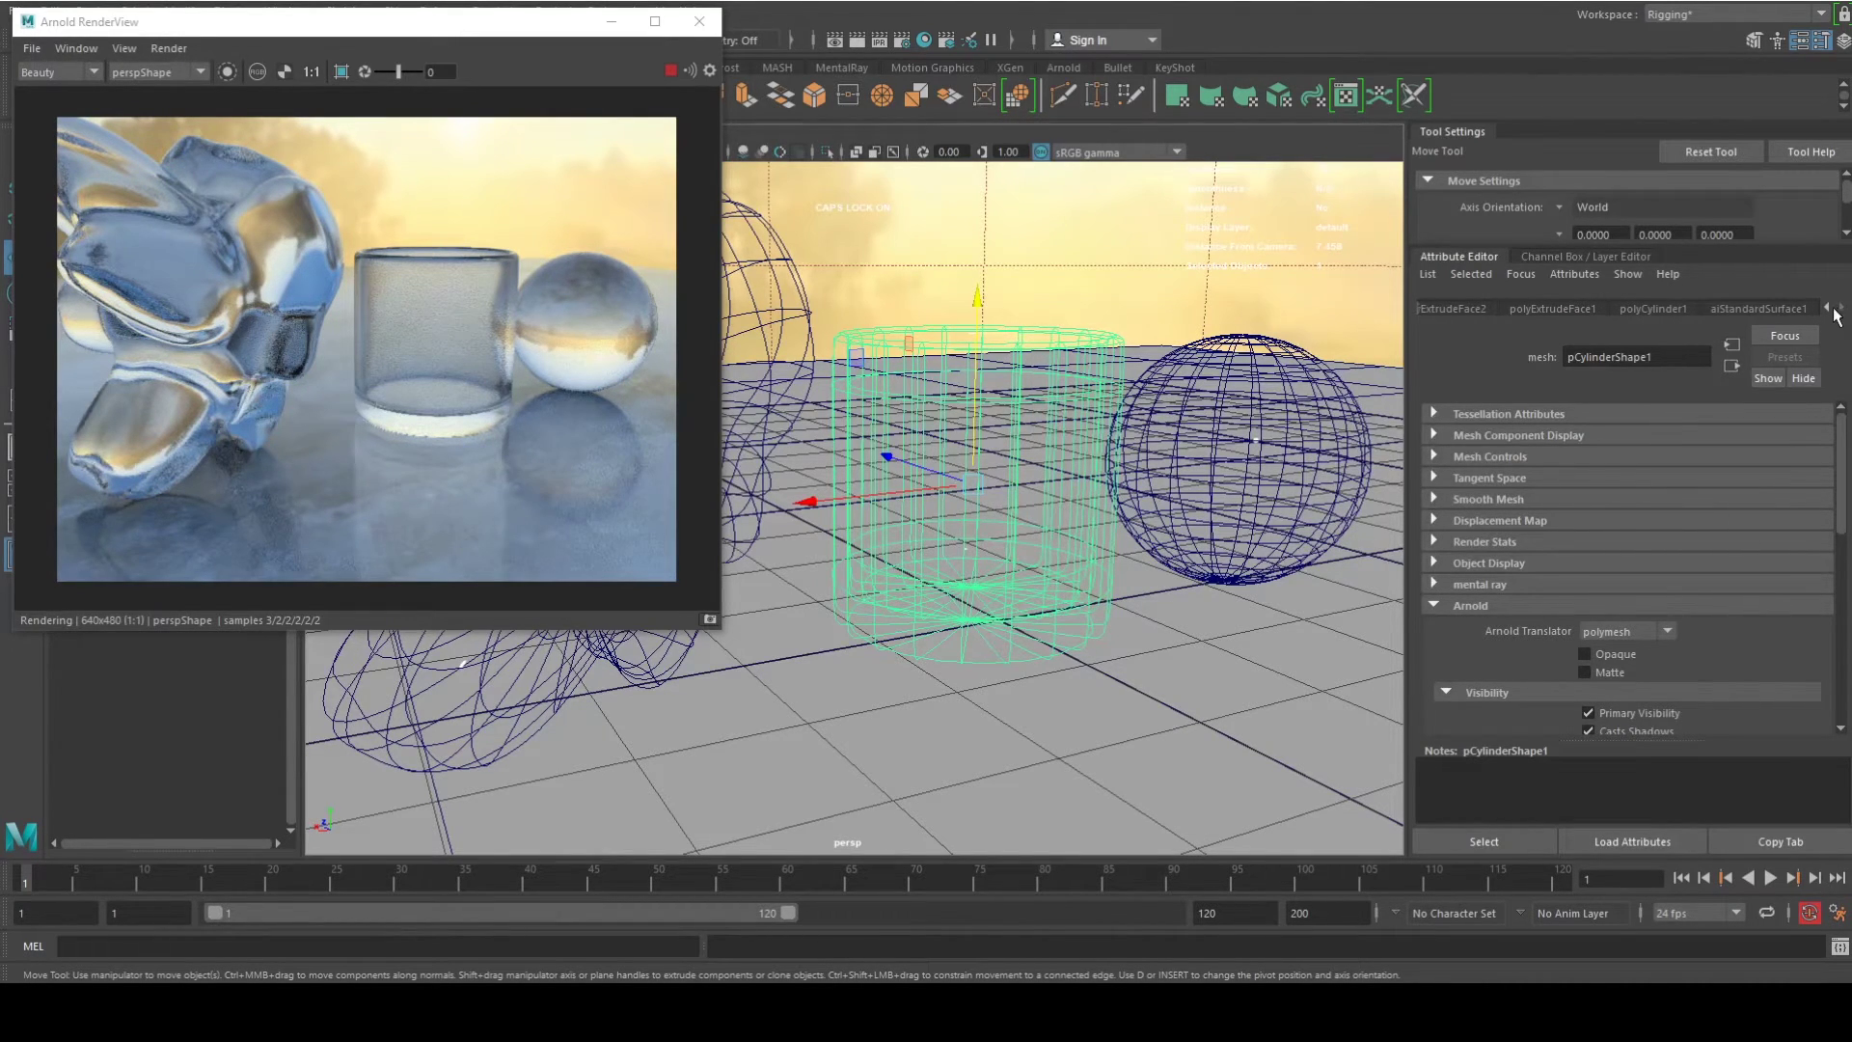
{"action": "left_click", "coordinate": [1774, 309]}
{"action": "scroll", "coordinate": [1611, 610], "scroll_direction": "down", "scroll_amount": 3}
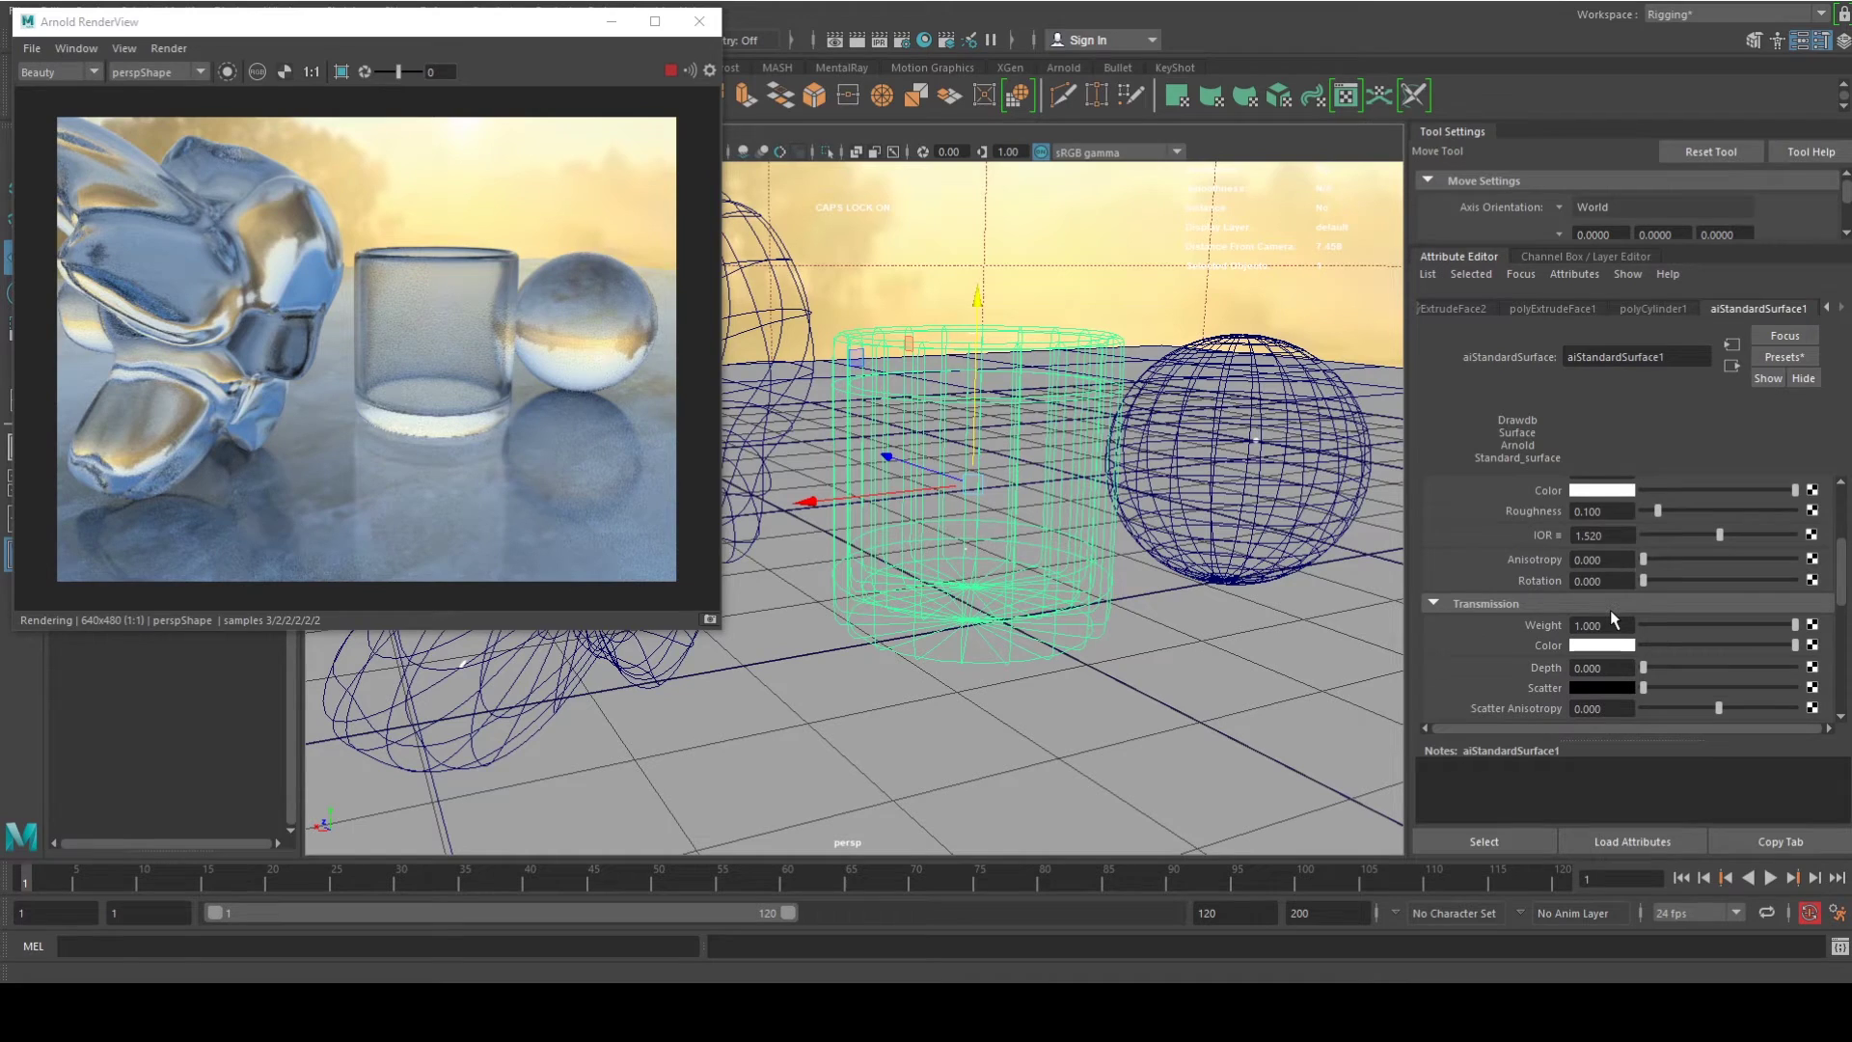
{"action": "scroll", "coordinate": [1610, 612], "scroll_direction": "down", "scroll_amount": 2}
Set the glass material's transmission color to light red with HSV 360, 0.597, 1.000 and inspect the tinted glass from several angles.
{"action": "left_click", "coordinate": [1613, 591]}
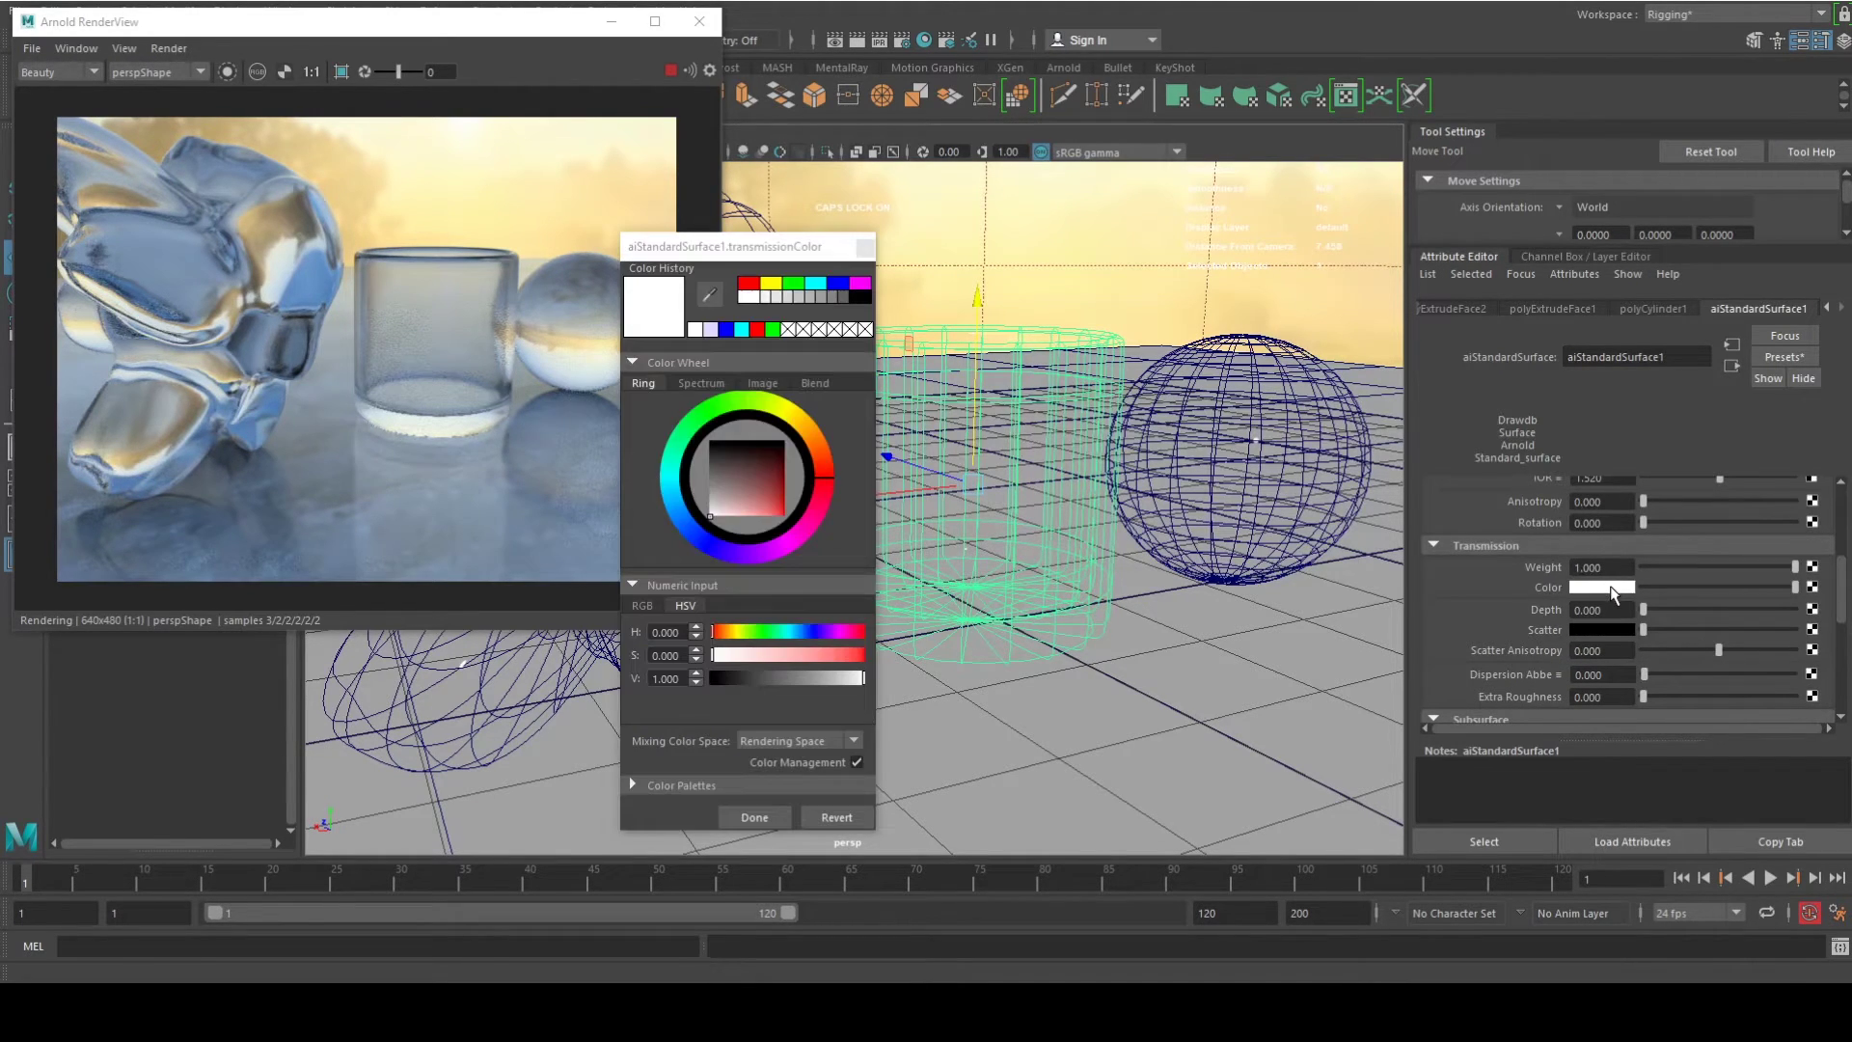
{"action": "left_click_drag", "start_coordinate": [680, 249], "coordinate": [1531, 200]}
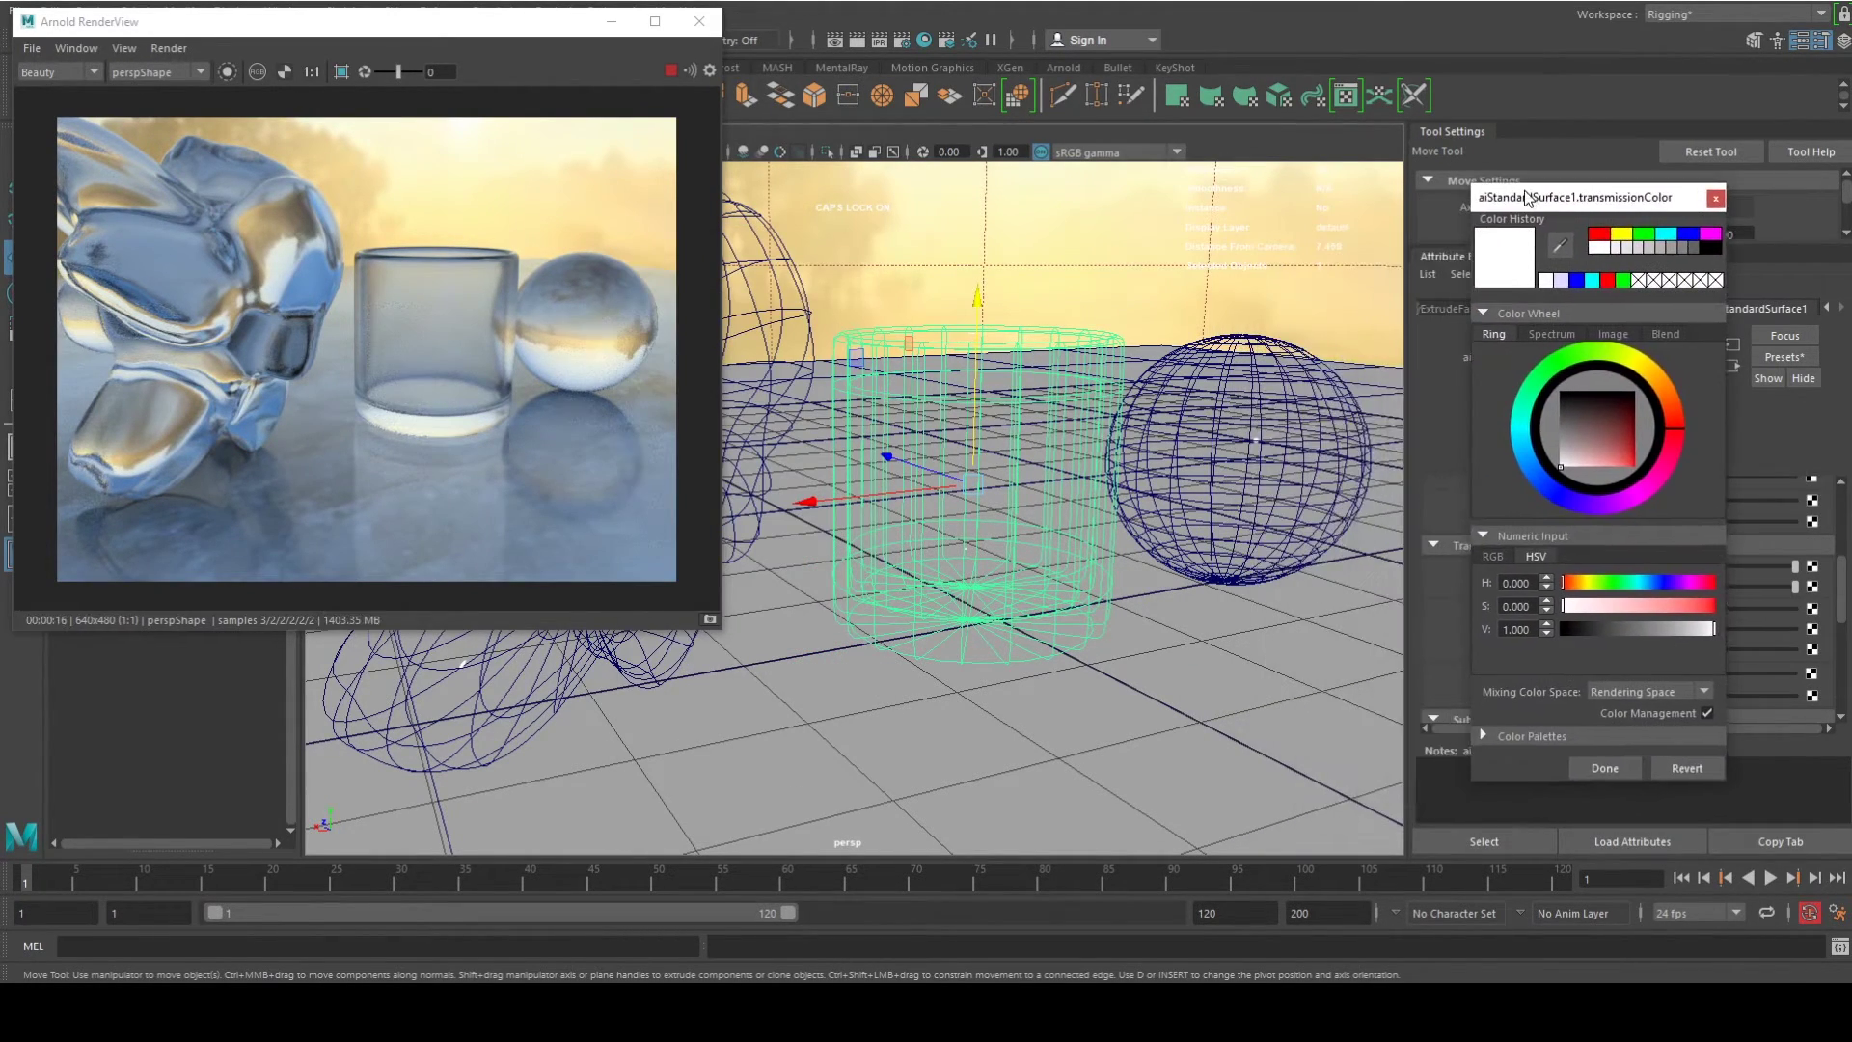
{"action": "left_click", "coordinate": [1600, 235]}
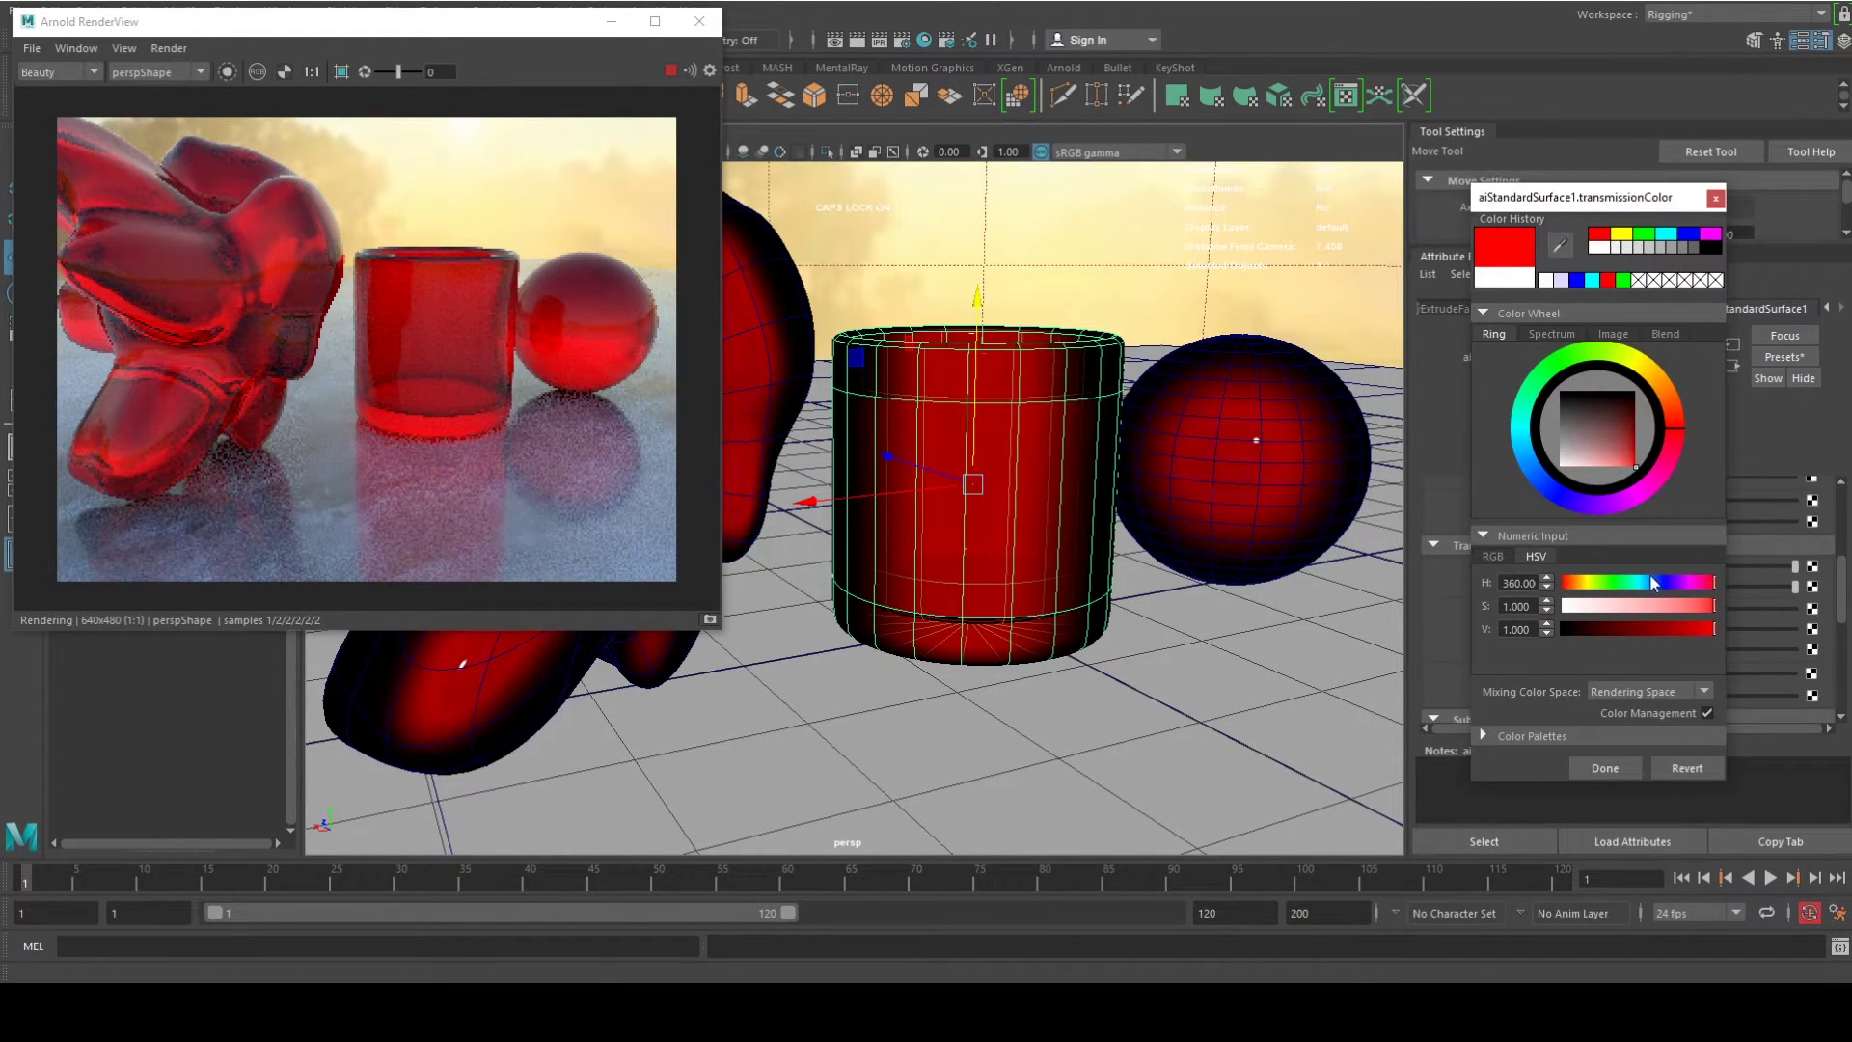
{"action": "left_click_drag", "start_coordinate": [1623, 433], "coordinate": [1606, 483]}
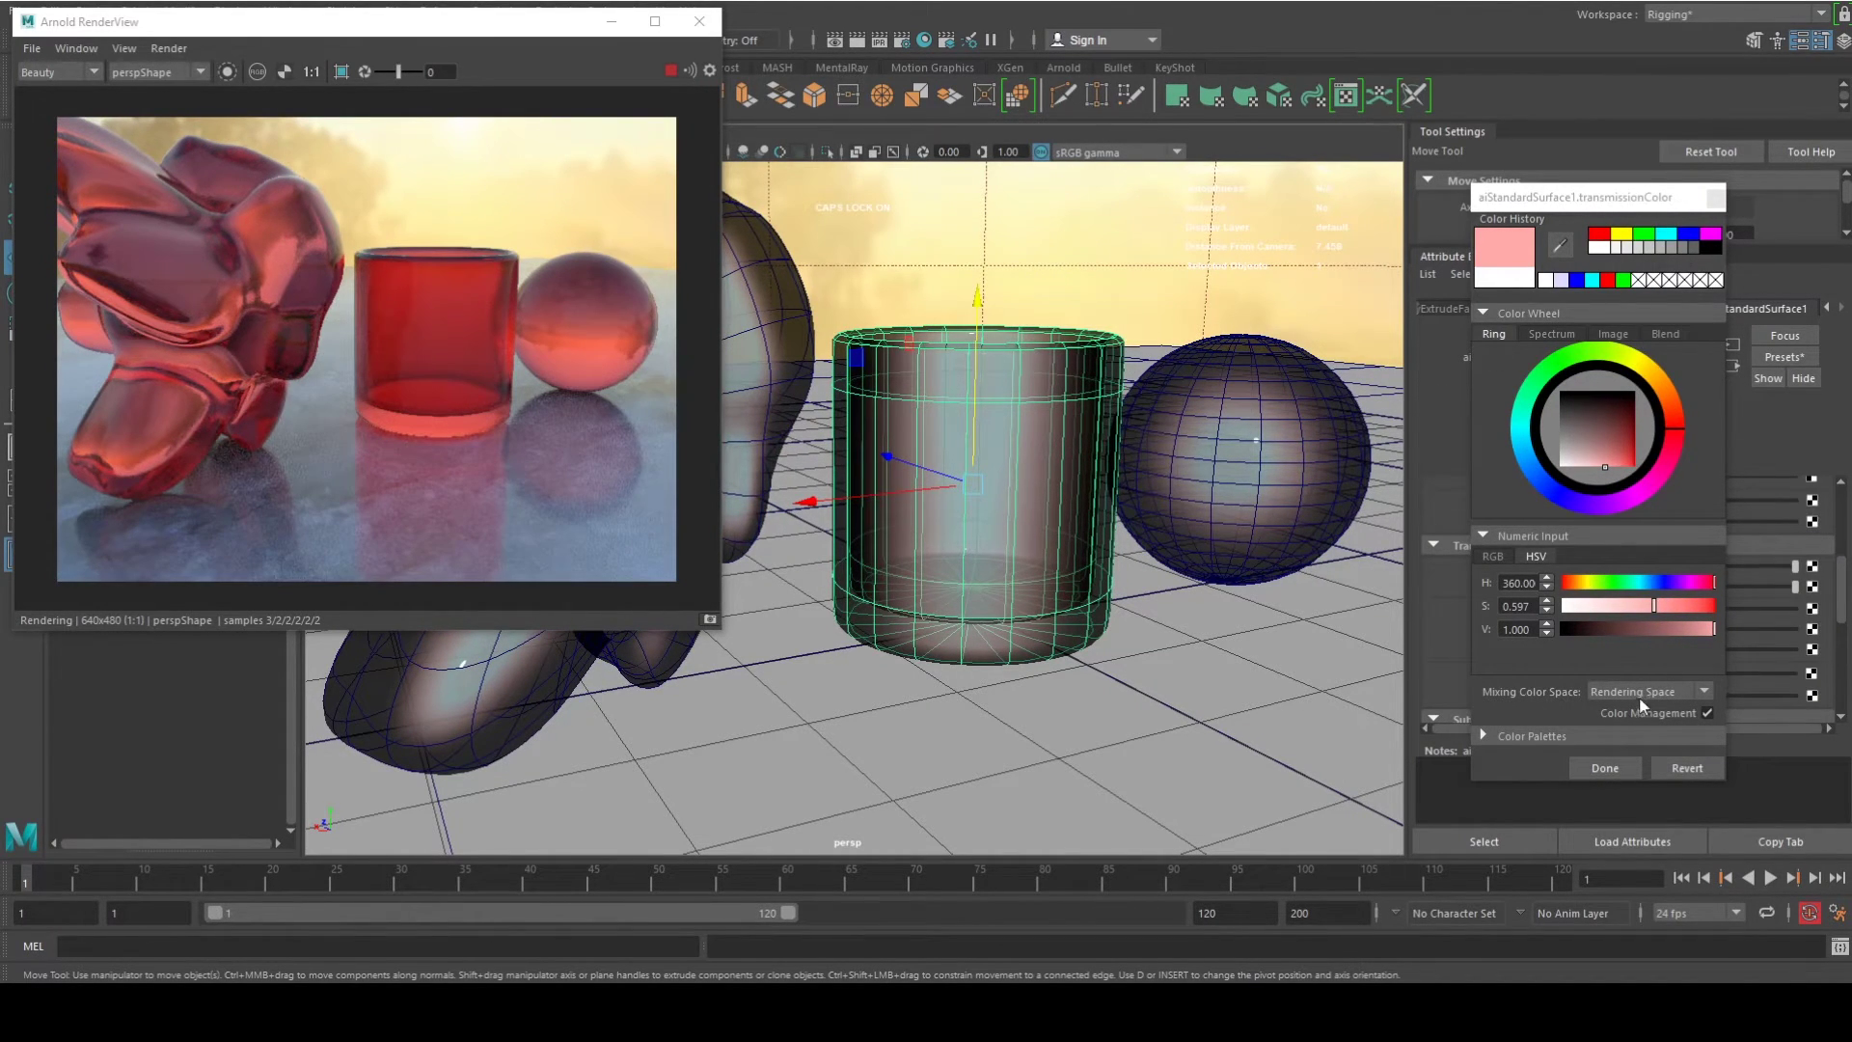
{"action": "left_click", "coordinate": [1606, 764]}
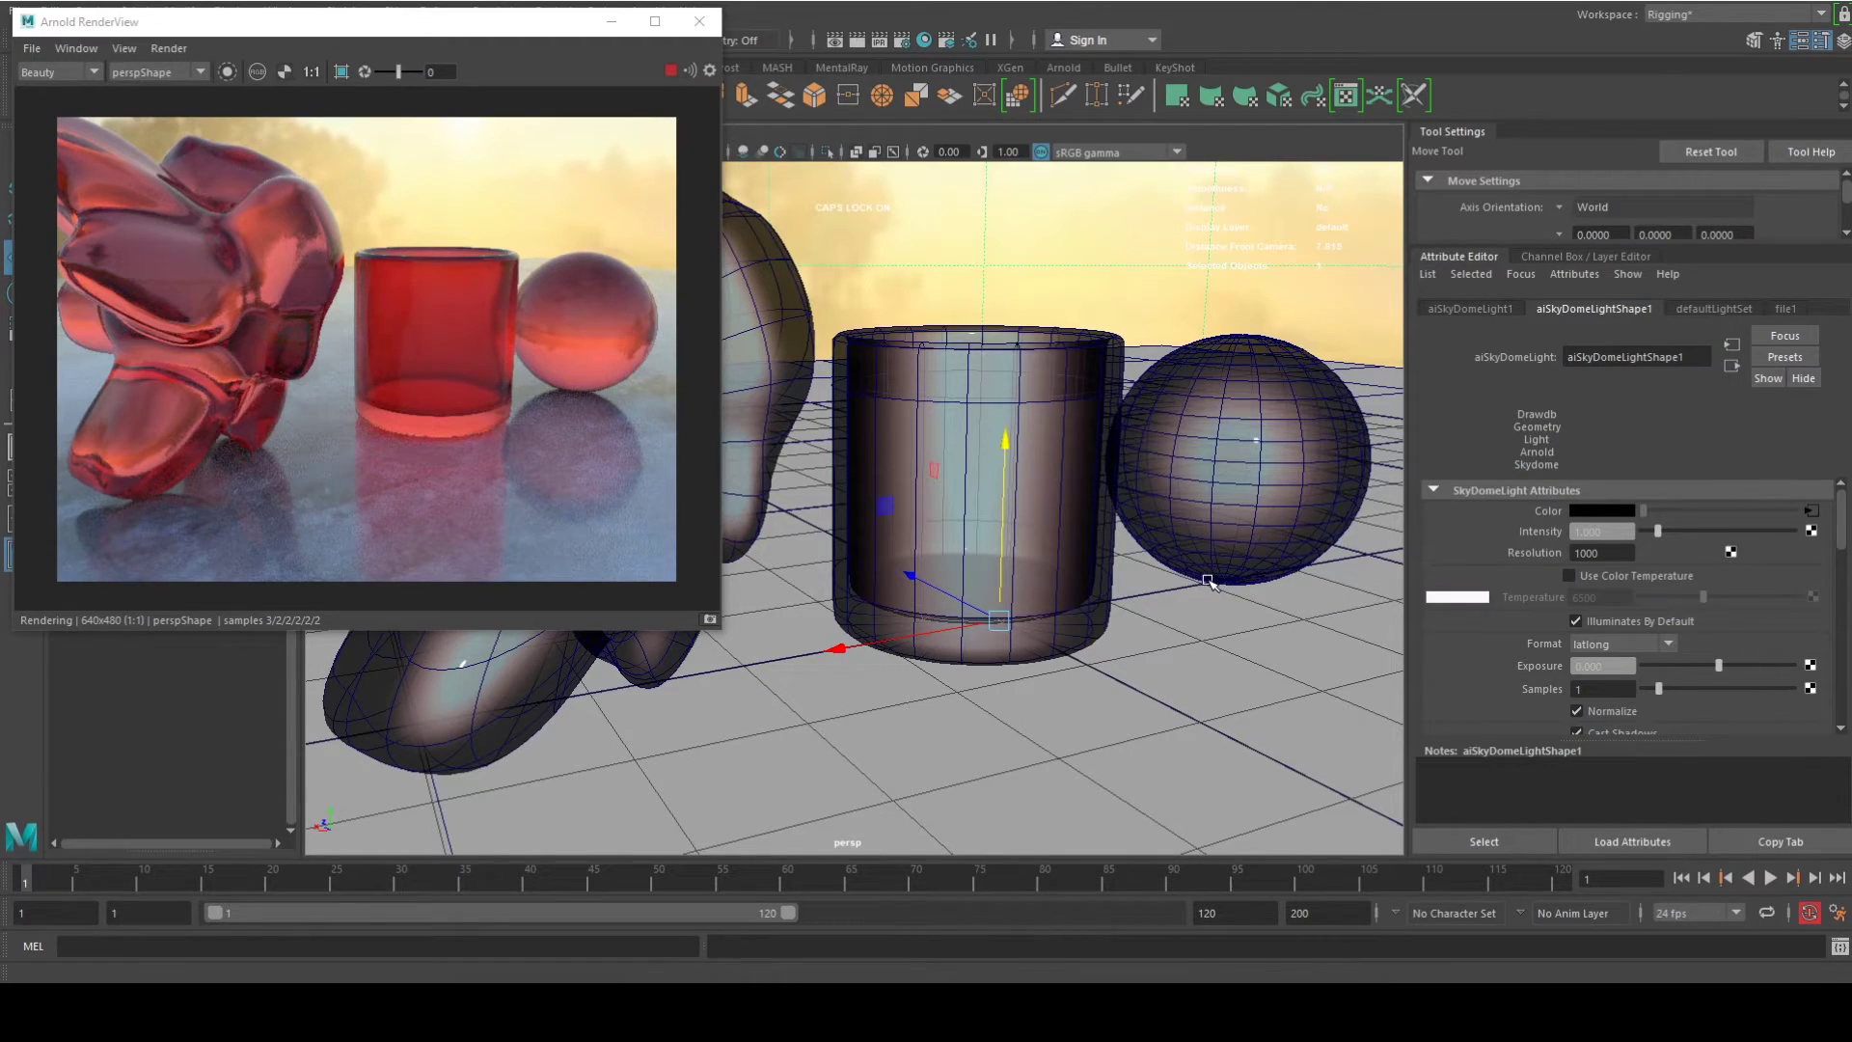
{"action": "left_click_drag", "start_coordinate": [1182, 584], "coordinate": [1154, 610], "text": "alt"}
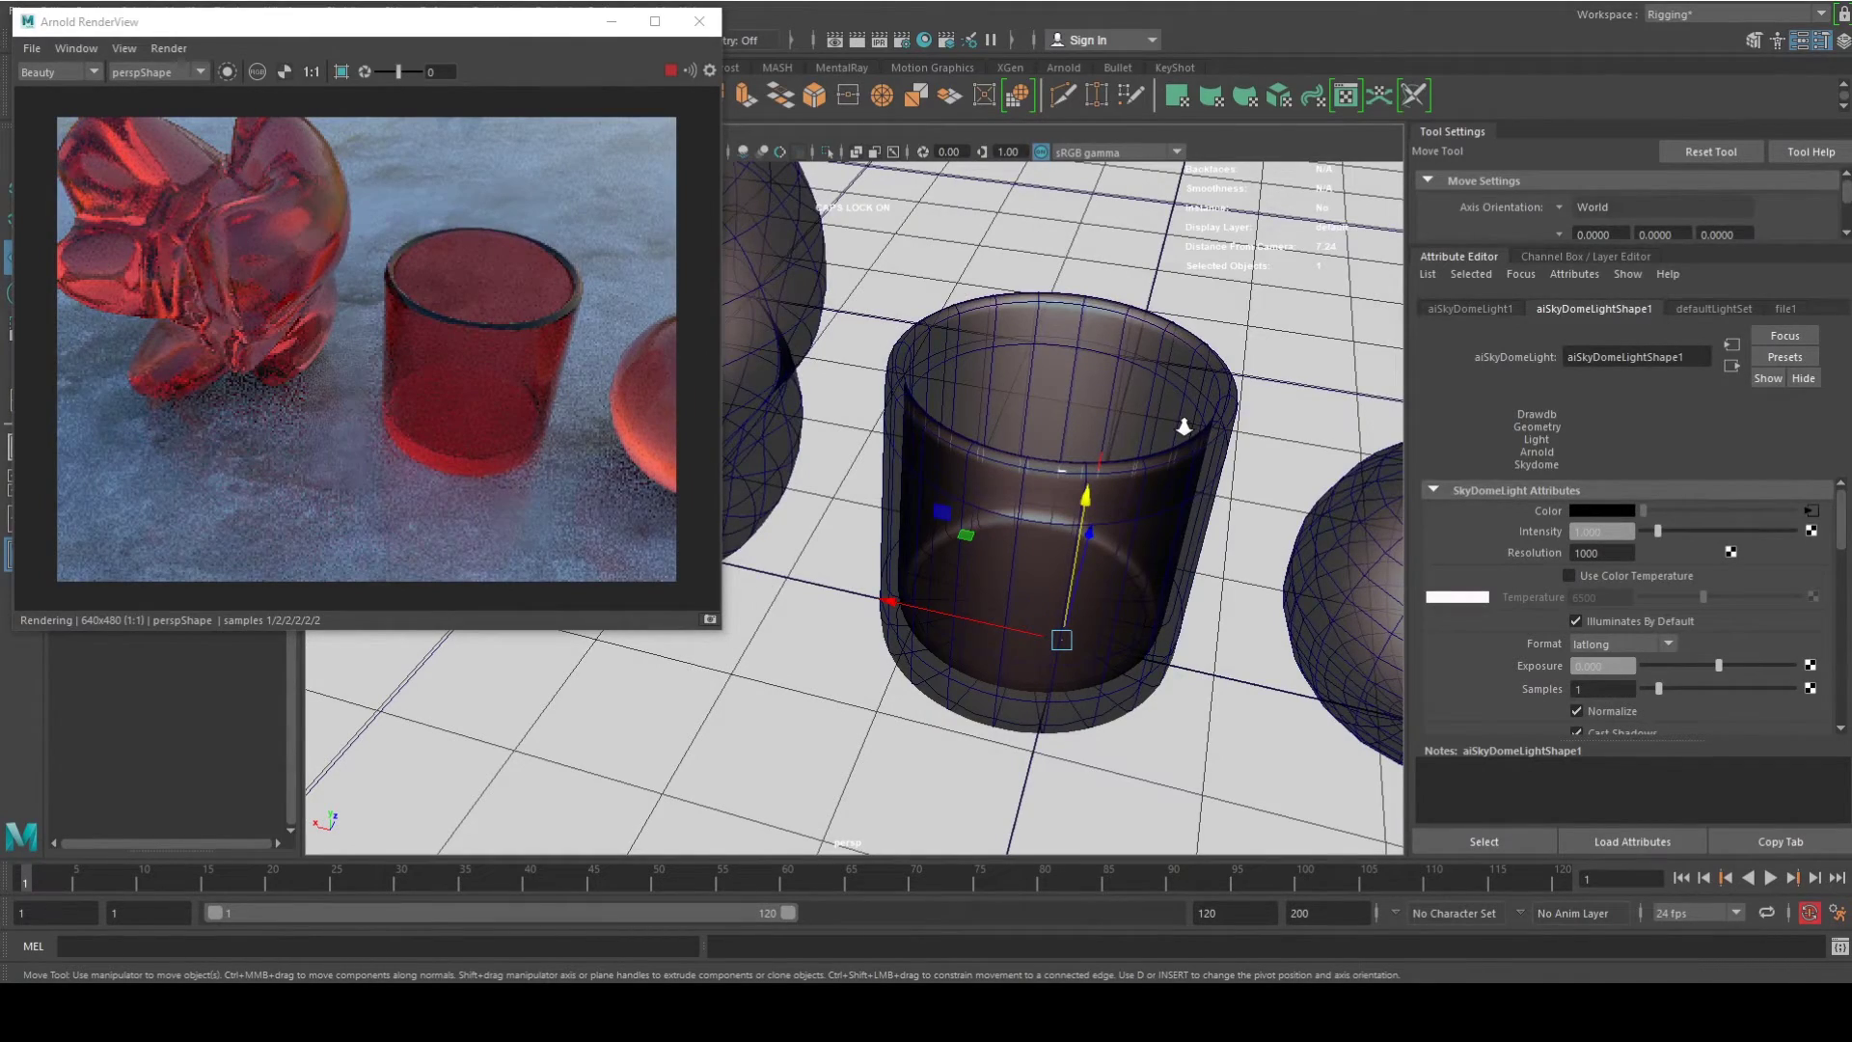
{"action": "left_click_drag", "start_coordinate": [1170, 426], "coordinate": [1323, 372], "text": "alt"}
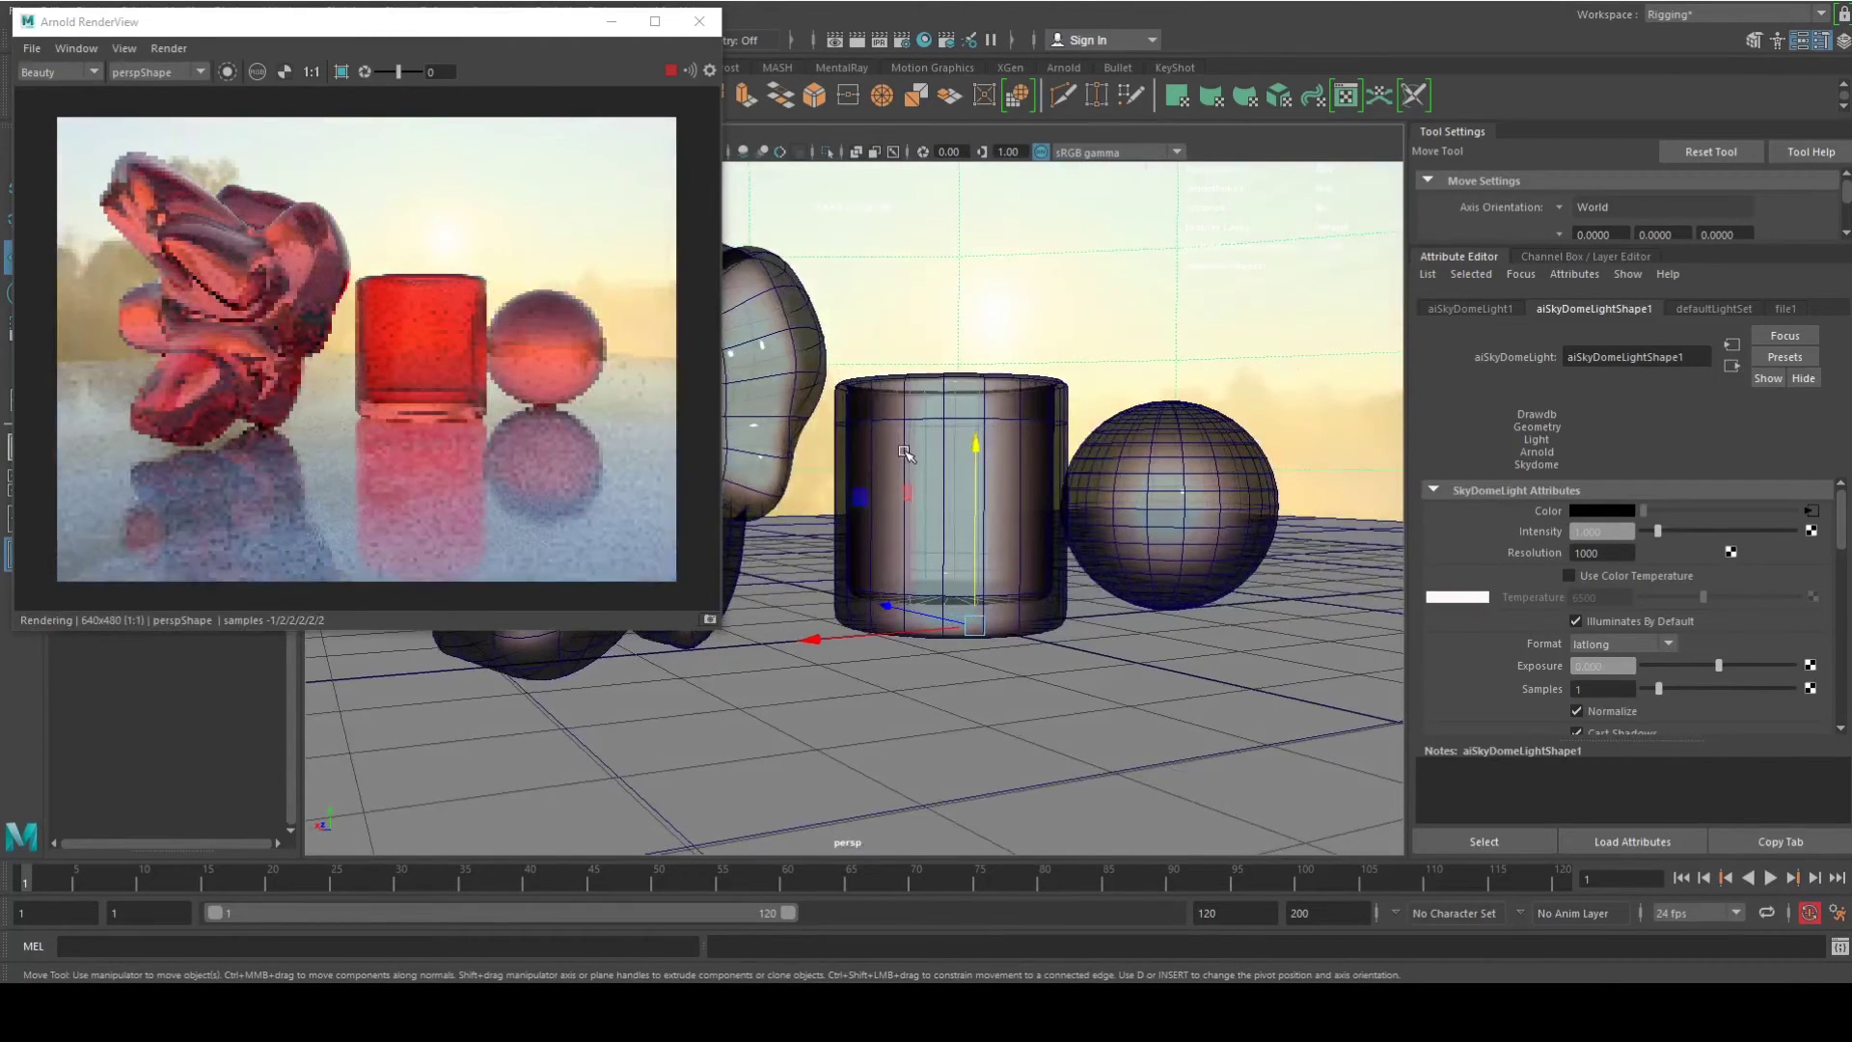
Select the hollow cylinder and set the transmission color of its aiStandardSurface1 material to white for clear glass.
{"action": "left_click", "coordinate": [1023, 467]}
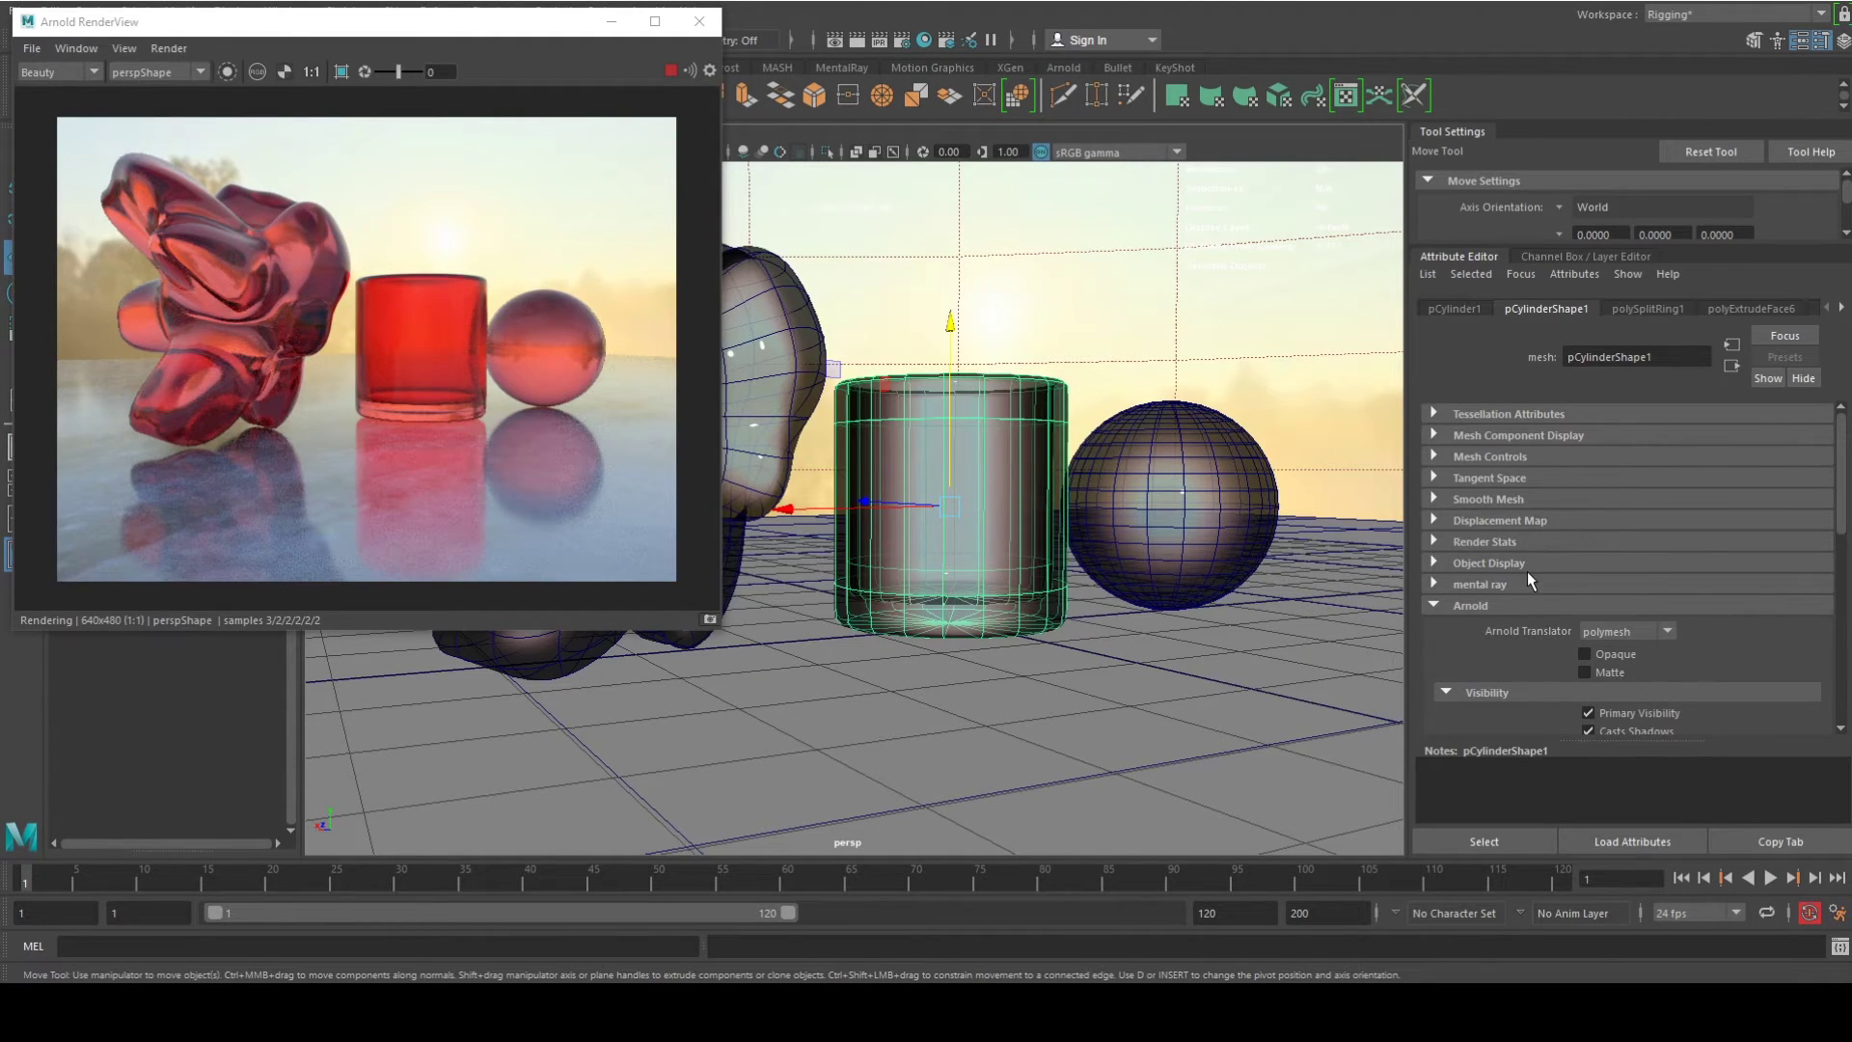
{"action": "scroll", "coordinate": [1527, 571], "scroll_direction": "down", "scroll_amount": 2}
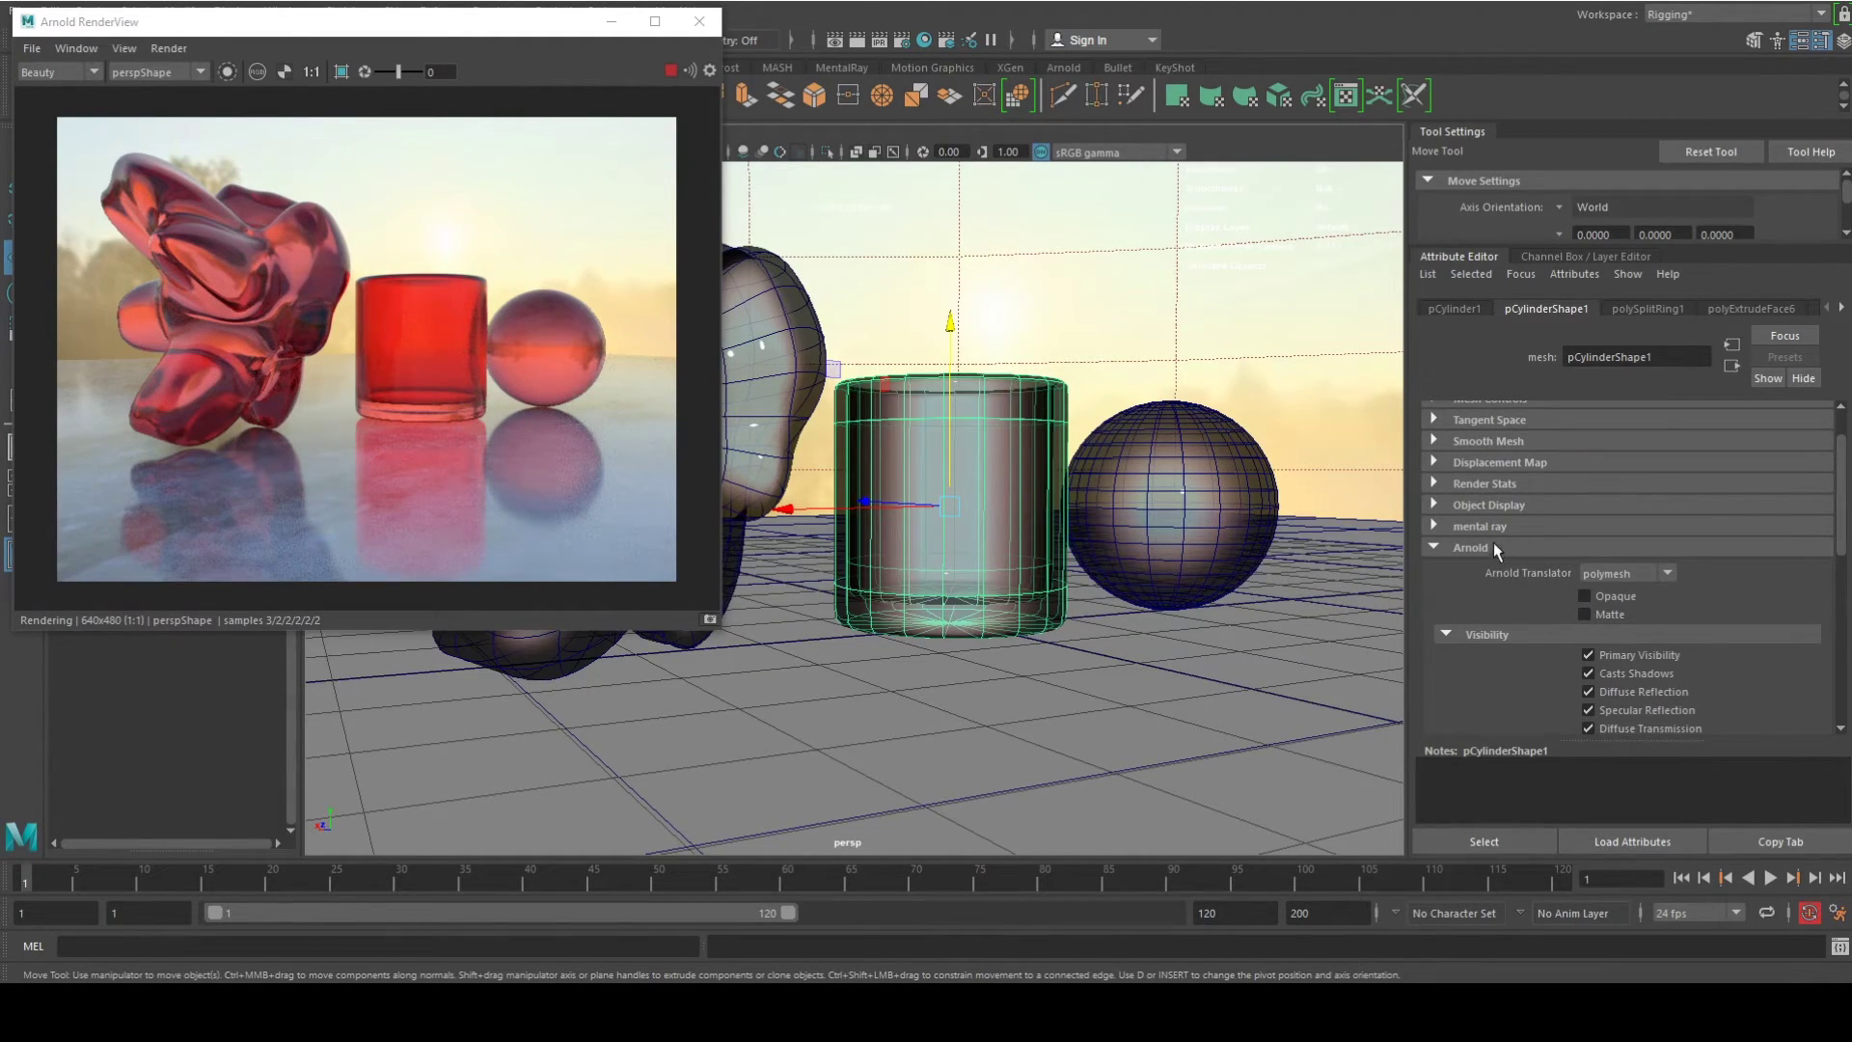
{"action": "left_click", "coordinate": [1841, 307]}
{"action": "left_click", "coordinate": [1841, 307]}
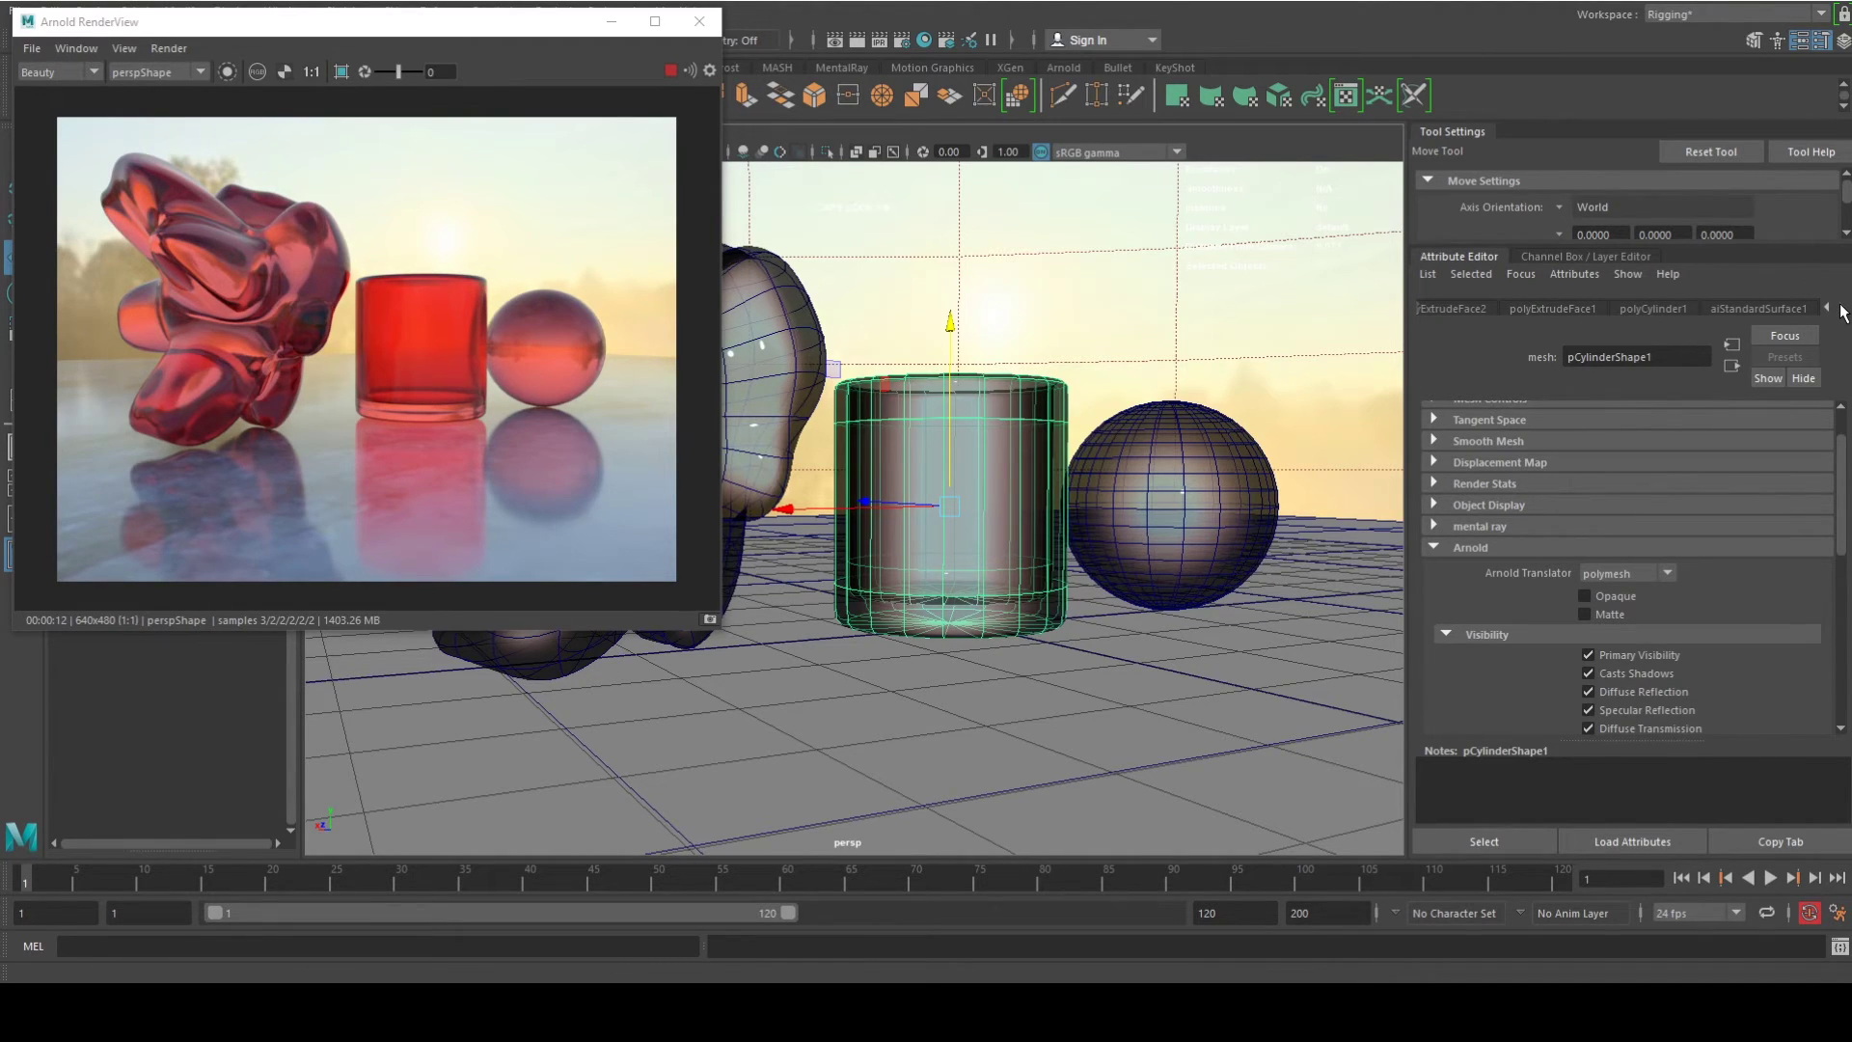
{"action": "left_click", "coordinate": [1786, 304]}
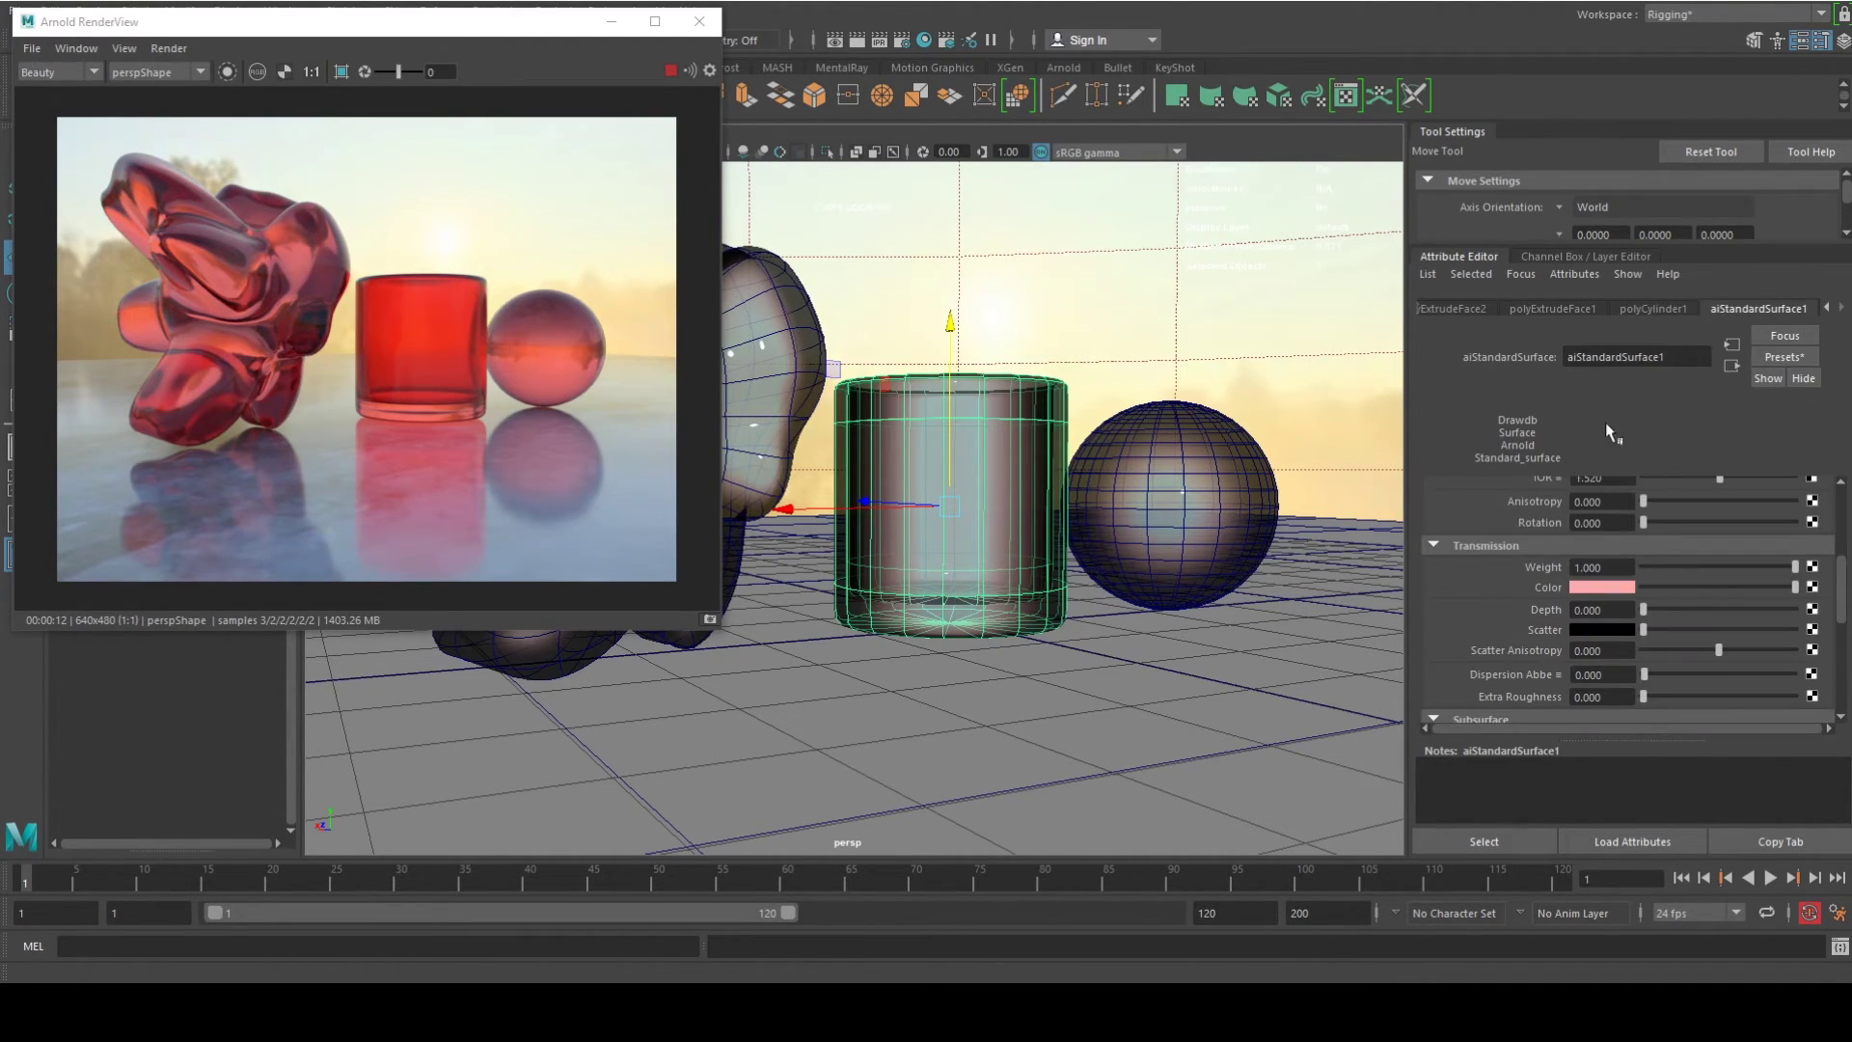
{"action": "left_click", "coordinate": [1610, 588]}
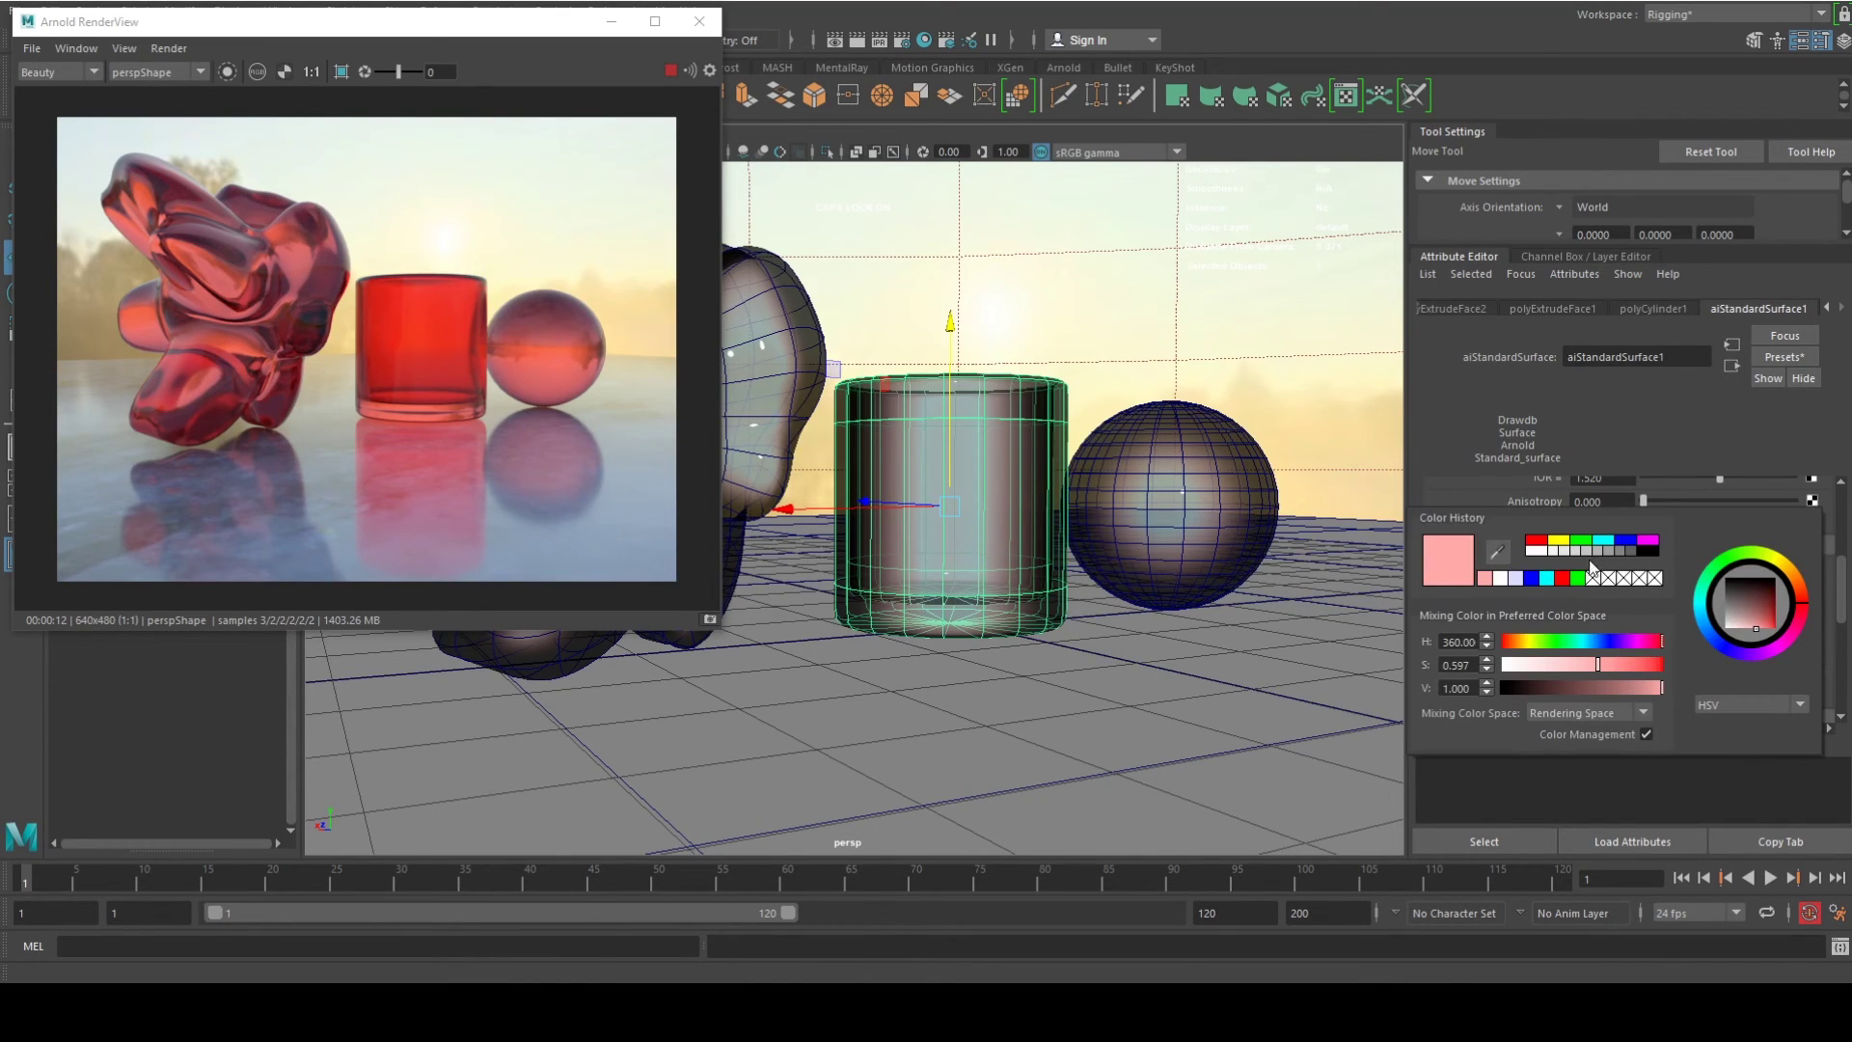
{"action": "left_click", "coordinate": [1502, 575]}
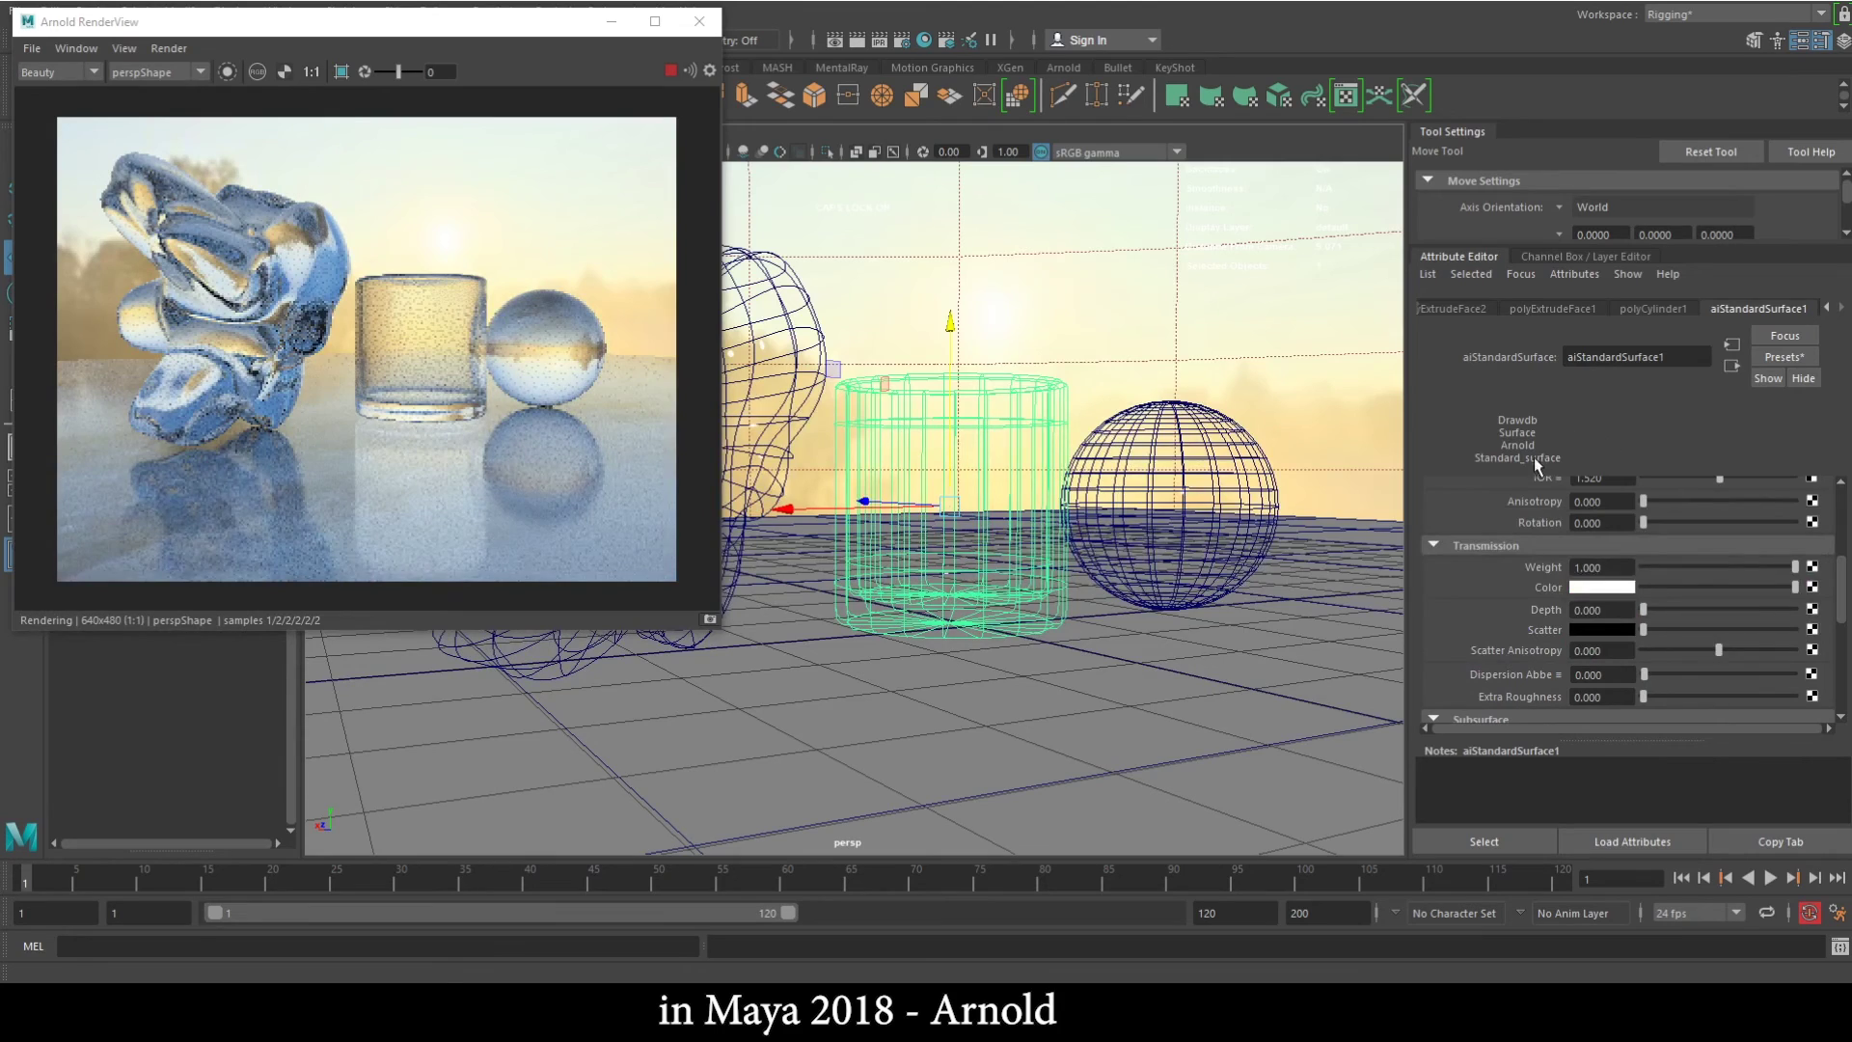